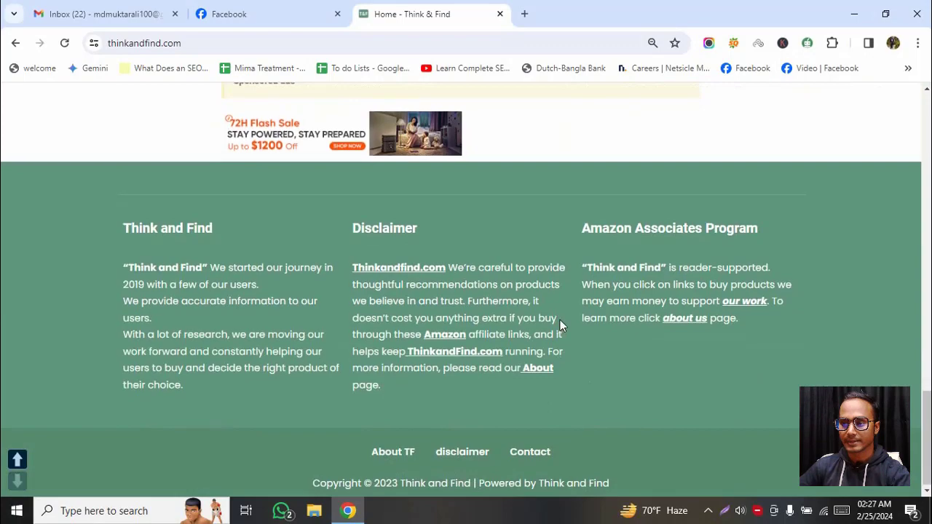
- Open the bookmarked To do Lists spreadsheet in a new browser tab
scroll(560, 325, up, 20)
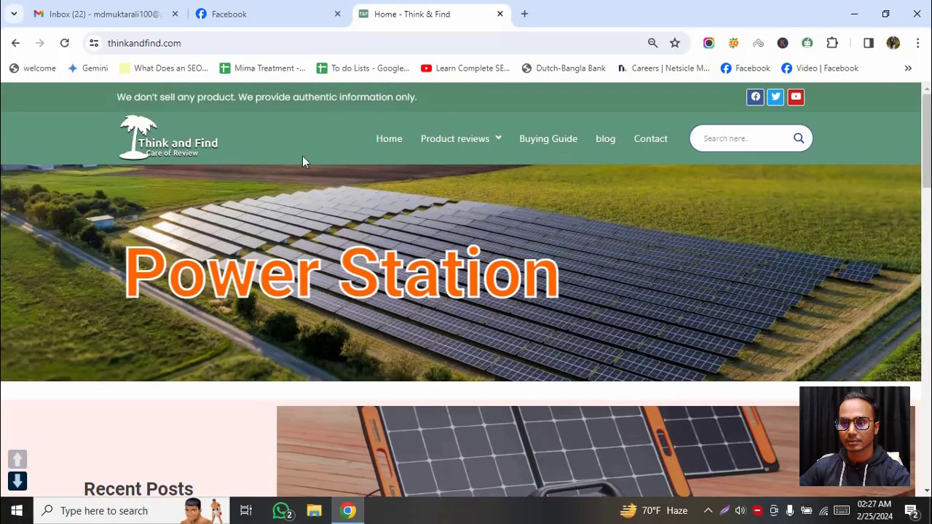
click(524, 14)
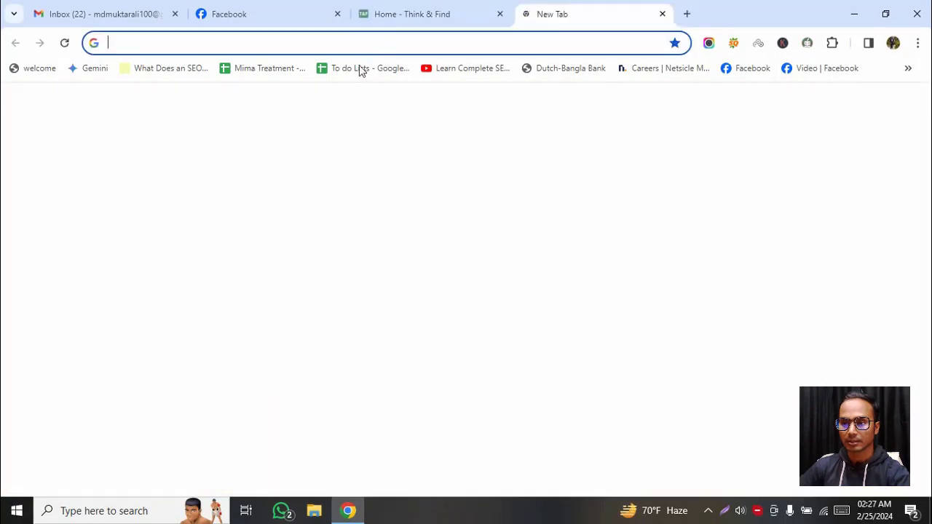
click(359, 68)
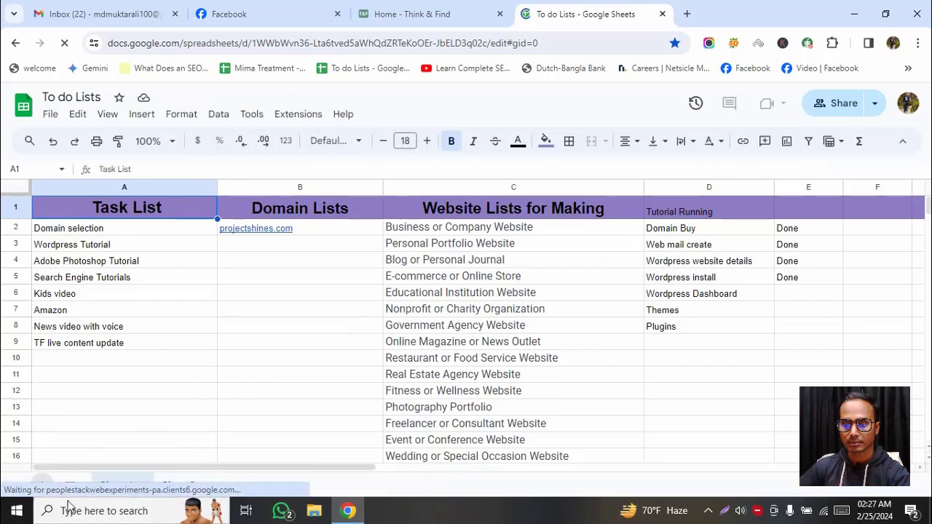
- Add a new sheet to the To do Lists spreadsheet and name it Amazon
click(179, 488)
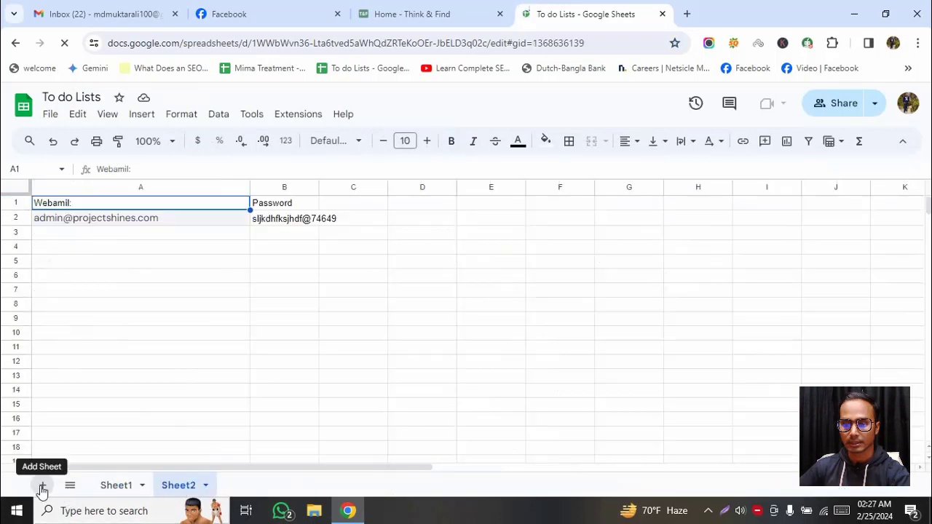
click(44, 486)
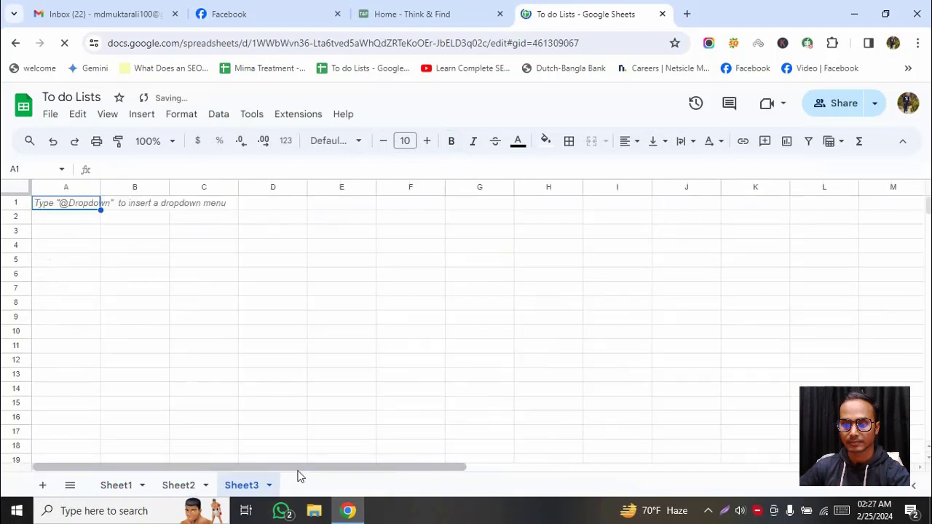
click(269, 486)
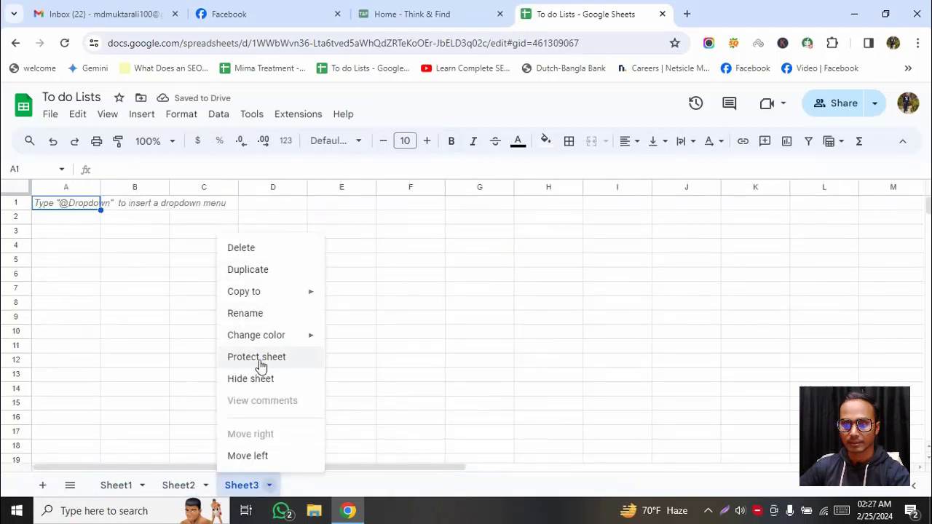
click(255, 316)
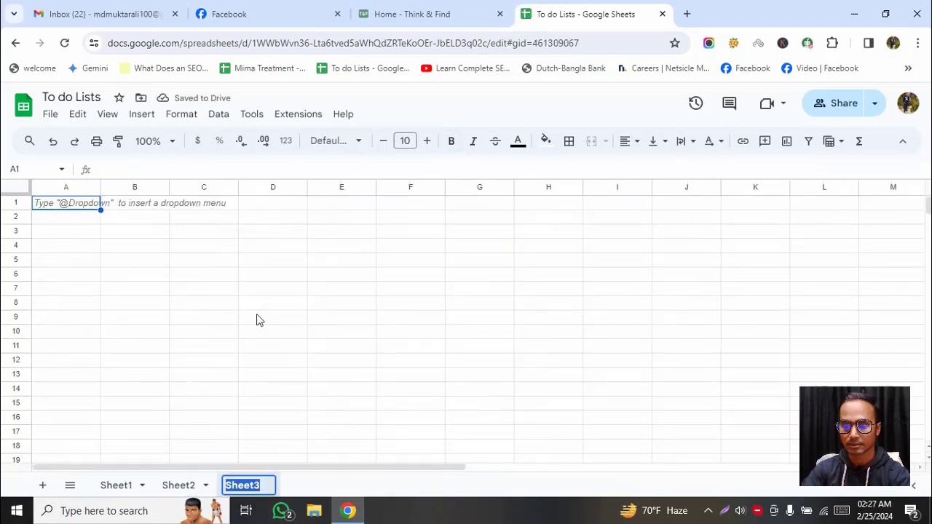
text(Amazon)
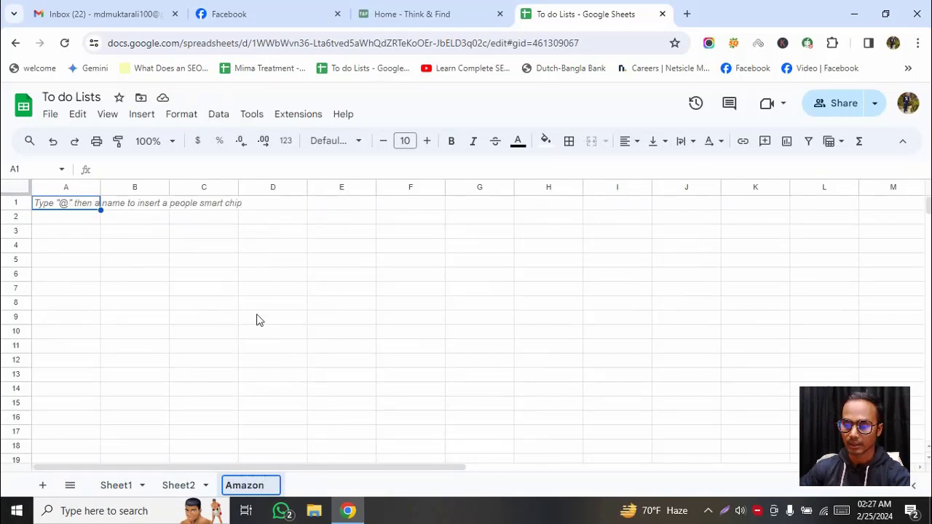
key(Return)
- Enter the heading "Task Lists" in cell A1 of the Amazon sheet and widen column A to roughly three times its width
click(67, 222)
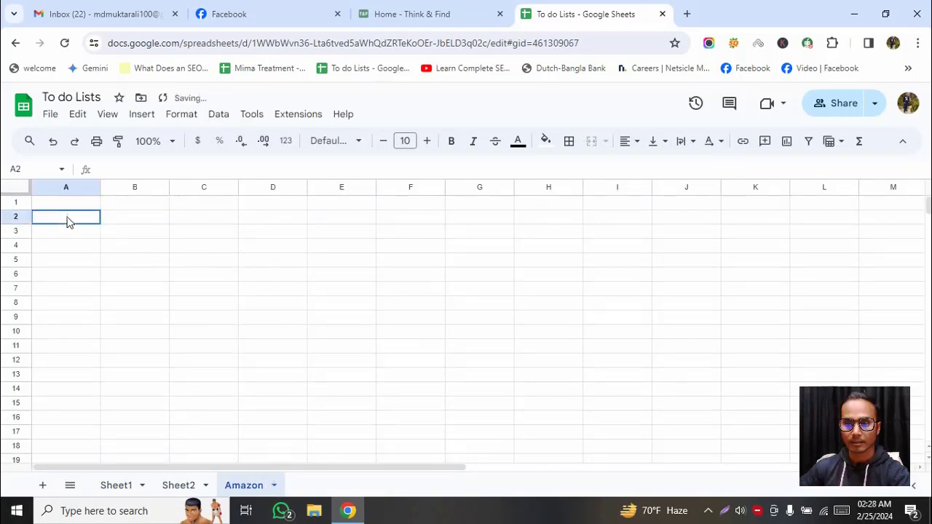
click(71, 203)
text(Ta)
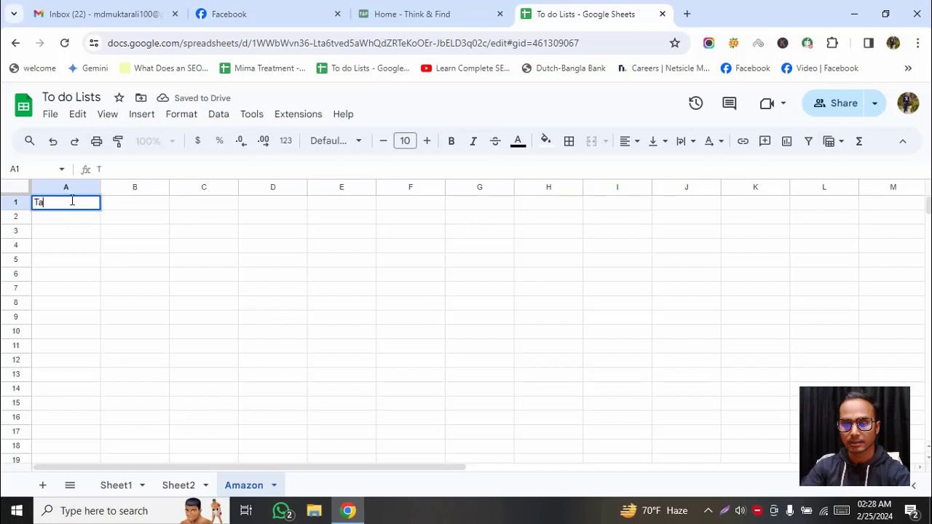
text(sk Lists)
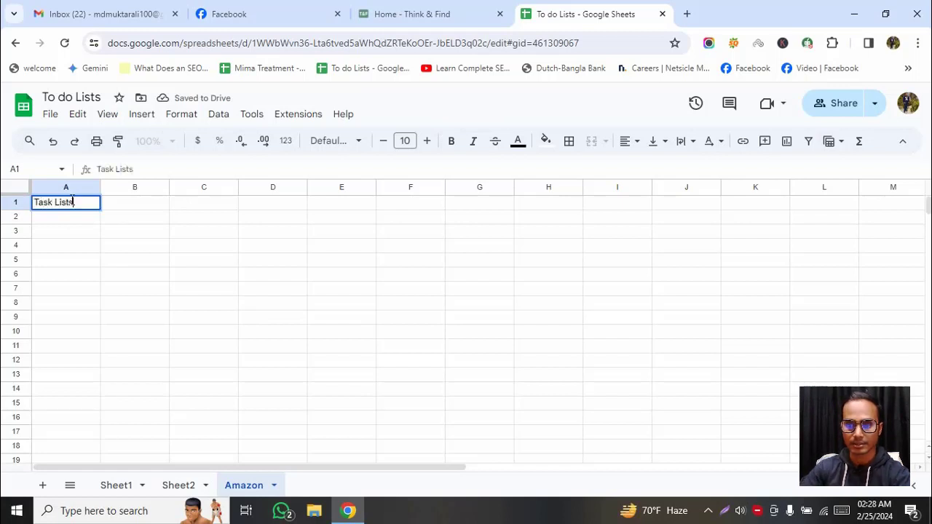
drag(101, 188, 253, 188)
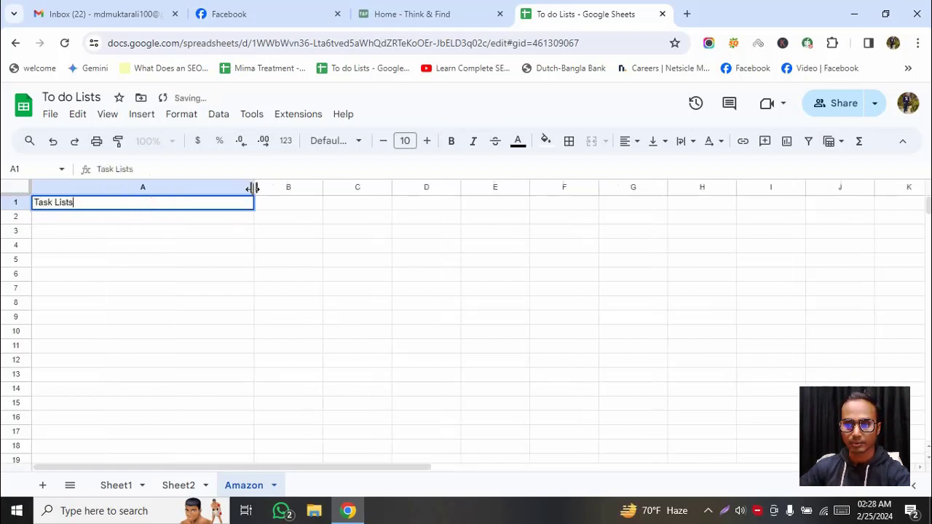
key(Return)
- Centre the Task Lists heading in cell A1 and make it bold
click(100, 205)
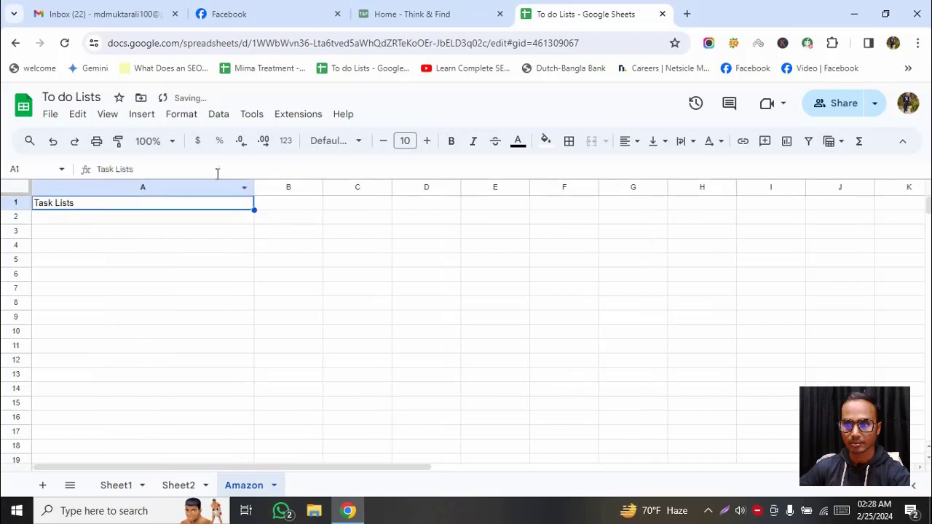
click(624, 141)
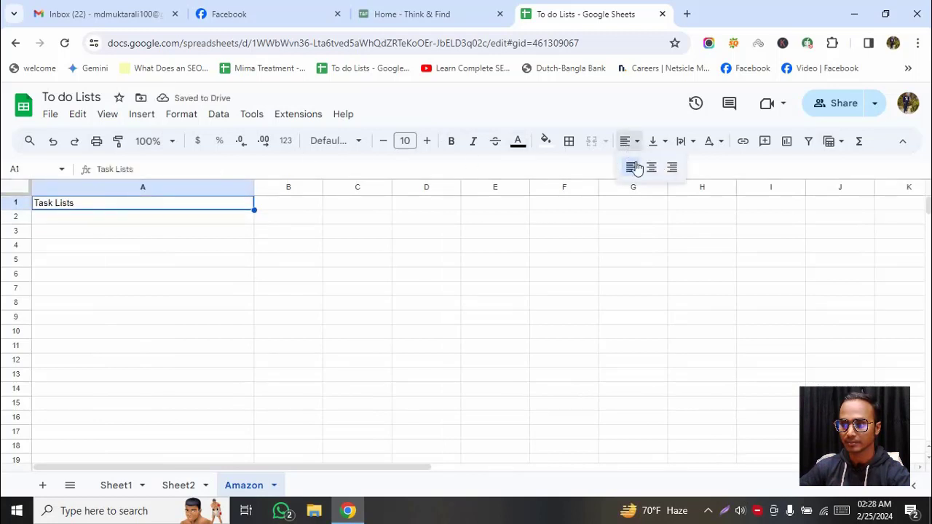
click(648, 166)
click(450, 141)
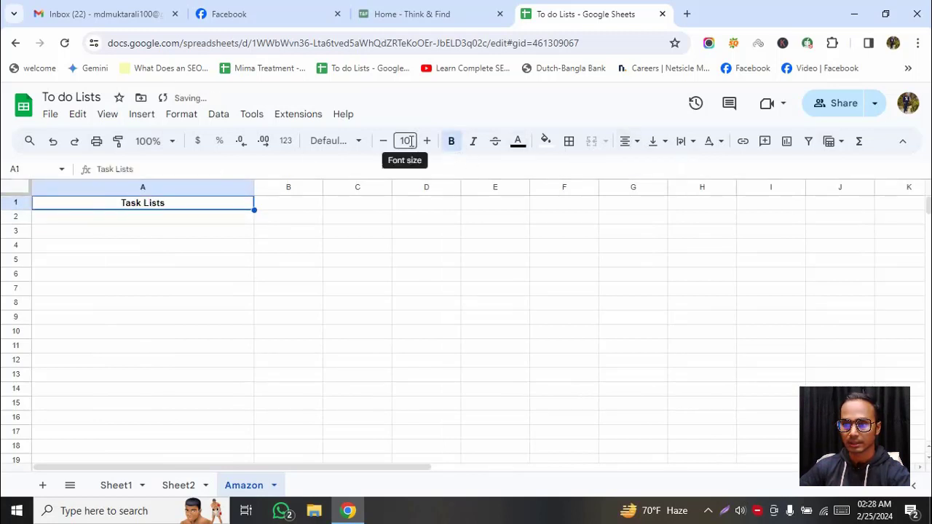
- Increase the font size of the Task Lists heading to 20, ending with cell A2 selected
click(427, 141)
click(427, 141)
click(427, 141)
click(427, 142)
click(427, 141)
click(427, 141)
click(427, 141)
click(427, 141)
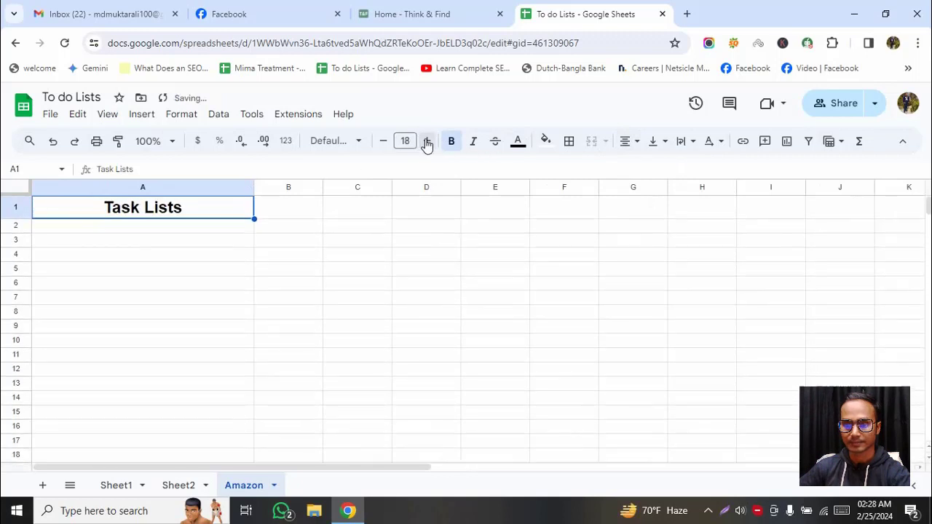
click(427, 141)
click(427, 141)
click(163, 263)
click(89, 230)
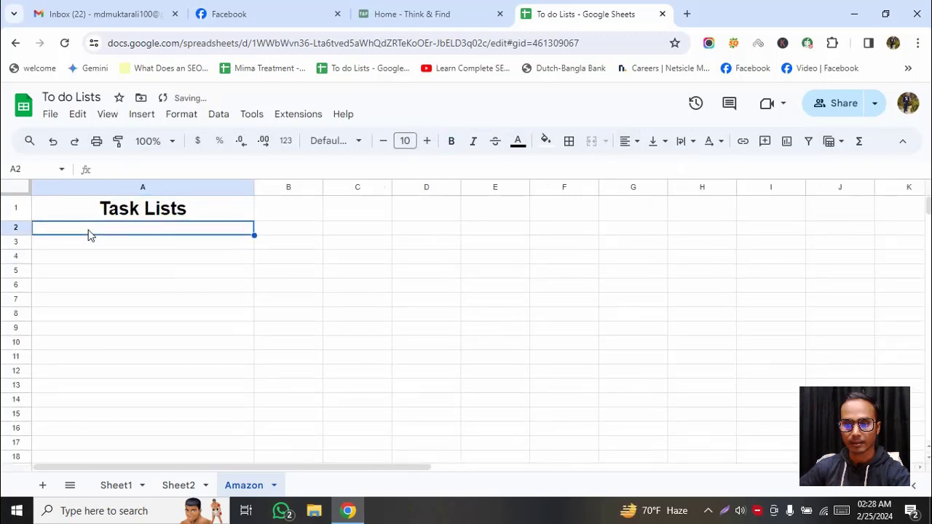
- Look over the Think and Find home page and its Power Station Reviews section, checking it against the task sheet
click(400, 5)
scroll(328, 383, down, 6)
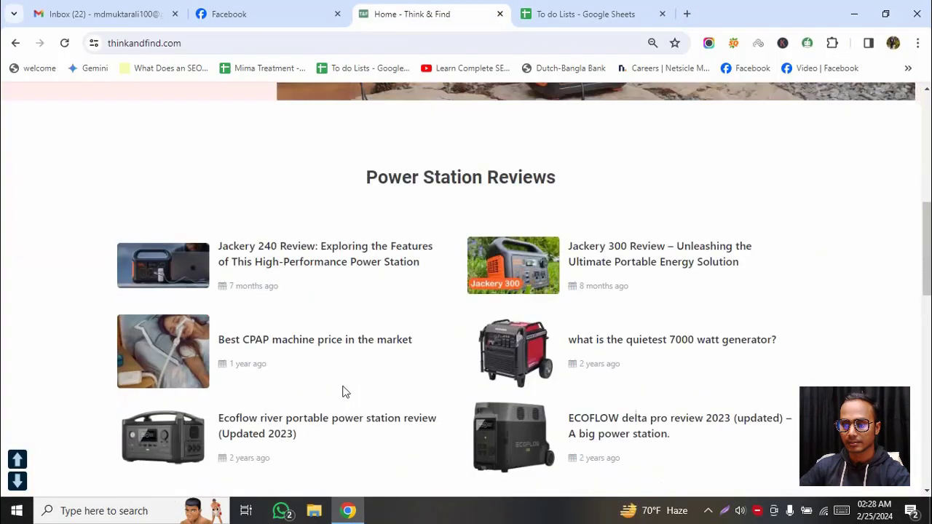
scroll(346, 392, down, 4)
scroll(329, 401, up, 10)
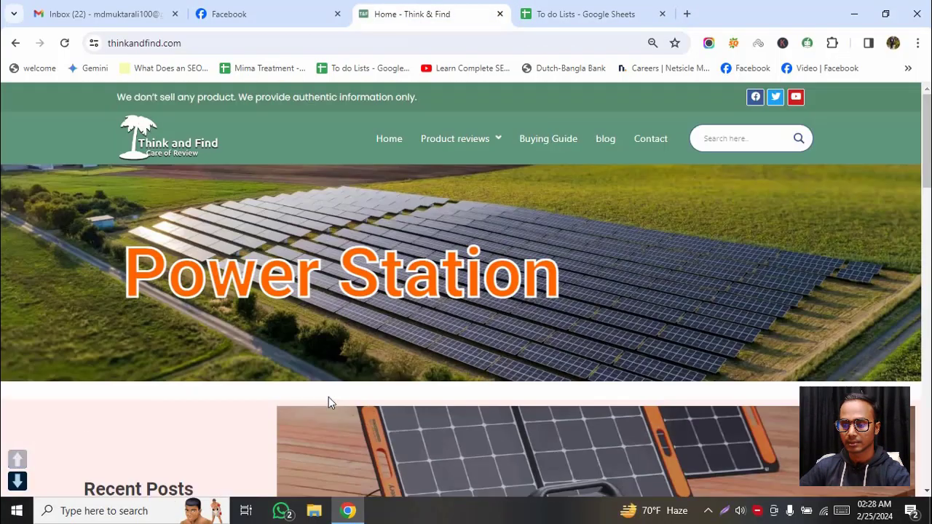
click(600, 15)
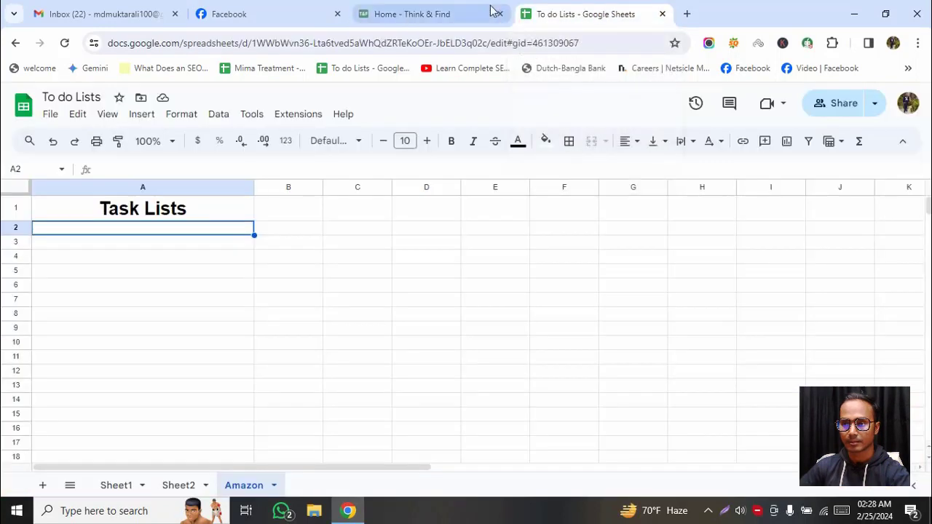
click(461, 10)
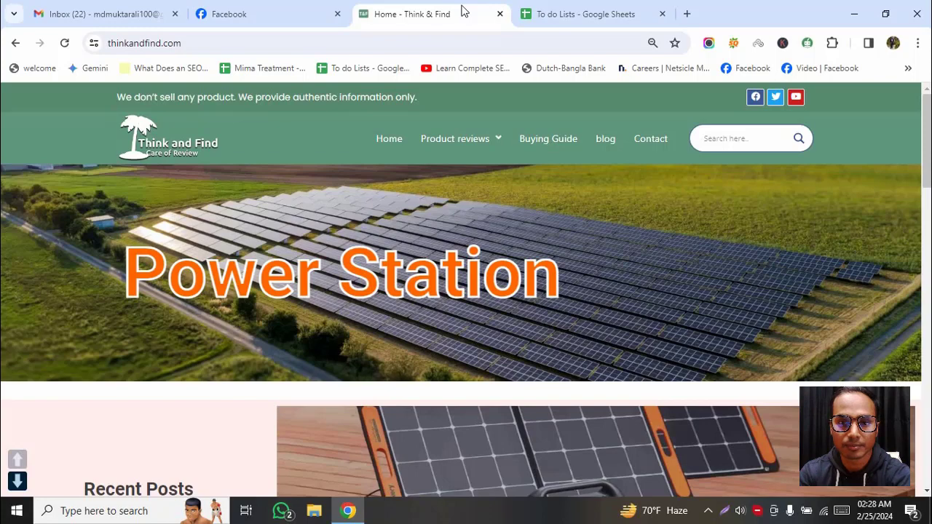
- Return to the Amazon sheet and enter "Problem finding" as the first task in cell A2
click(583, 13)
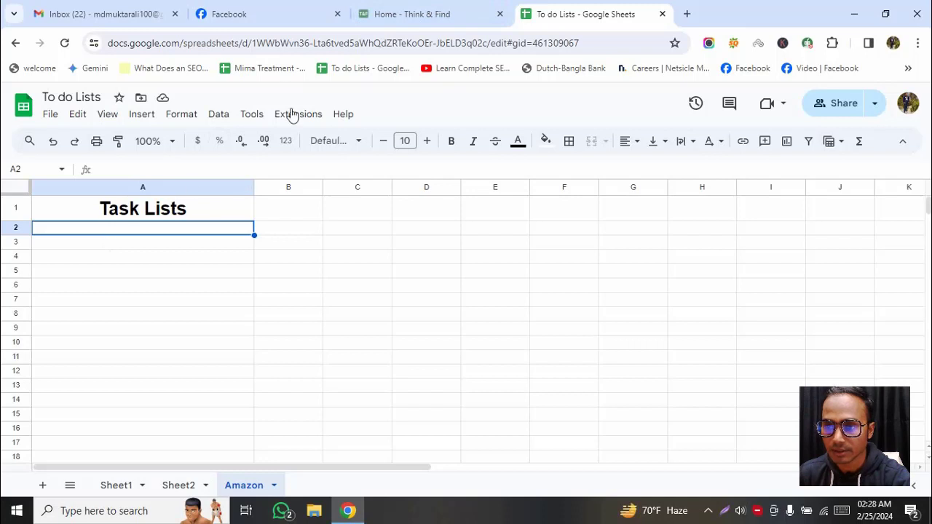
double_click(102, 232)
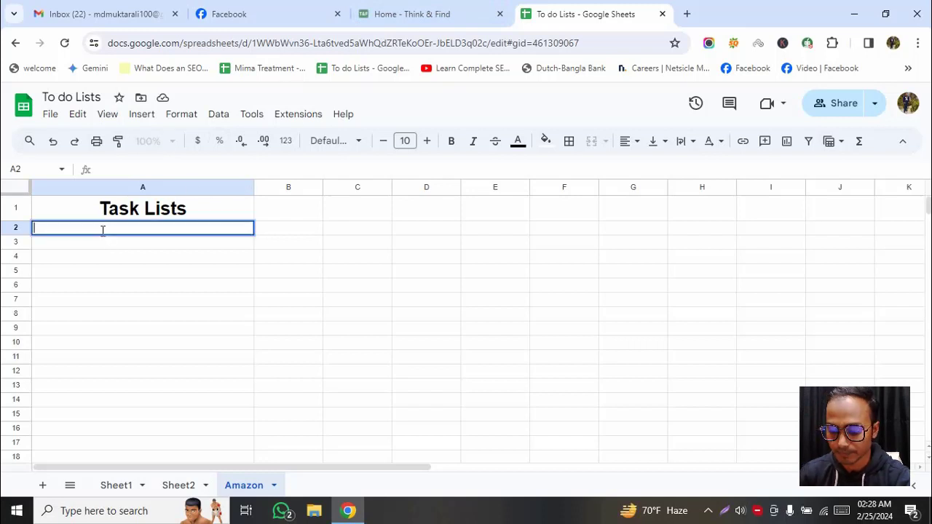
text(Problem)
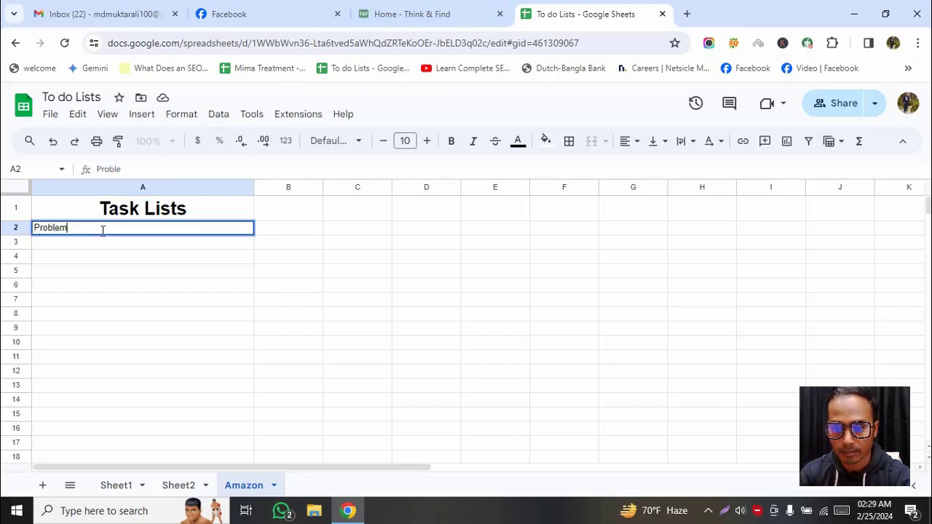
text( finding)
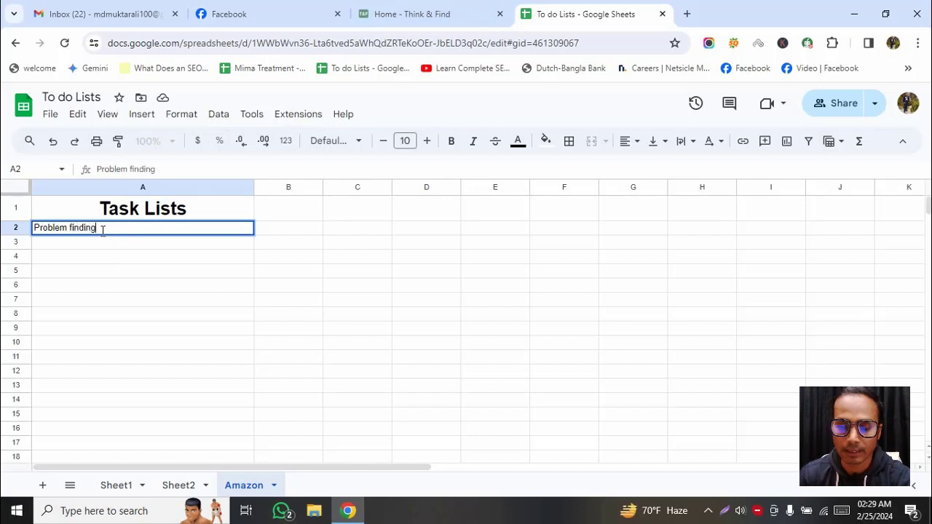
click(102, 245)
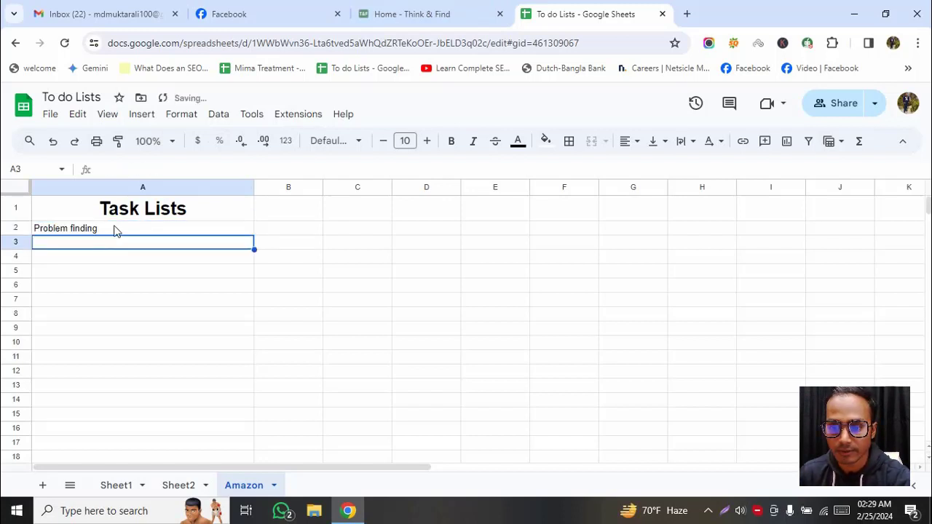
click(115, 232)
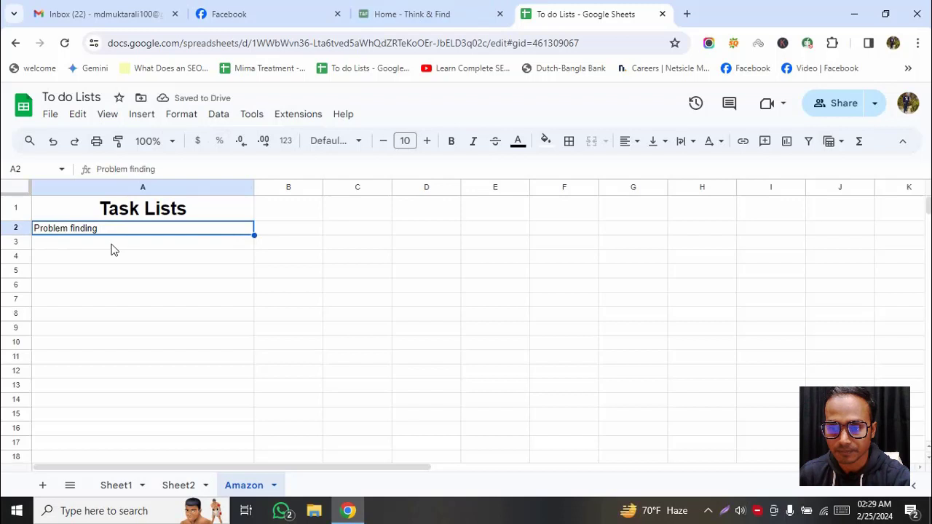
- Widen column B of the Amazon sheet to a little more than column A's width
drag(323, 187, 539, 188)
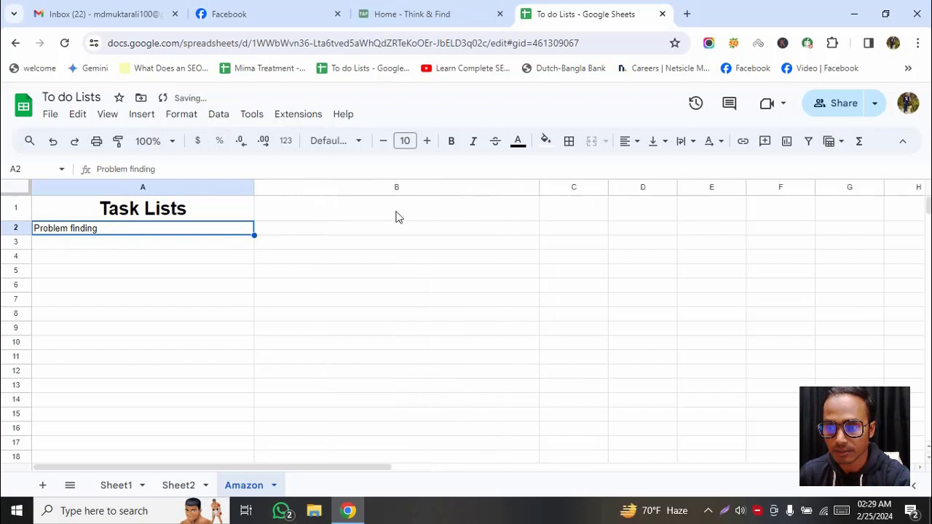
double_click(309, 228)
click(127, 228)
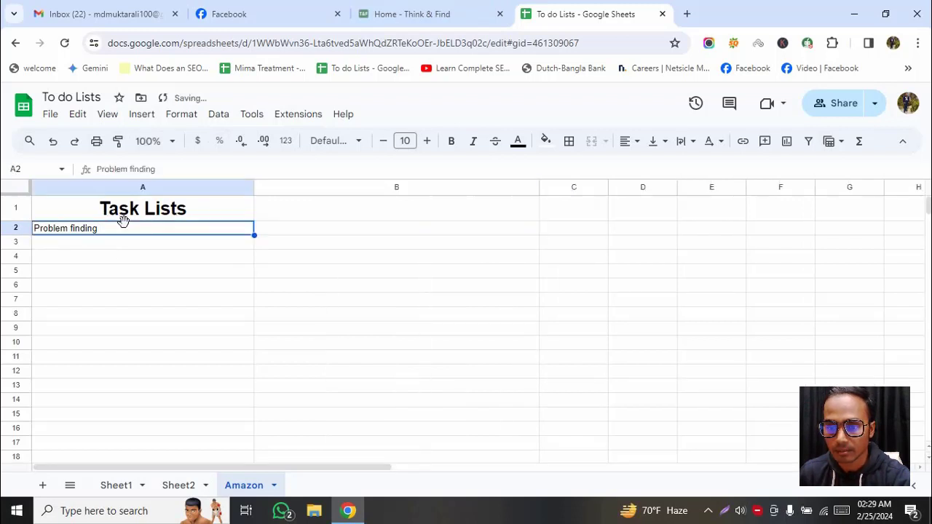
- Look through the Think and Find home page down to its Blog Posts section, then return to the task sheet
click(461, 12)
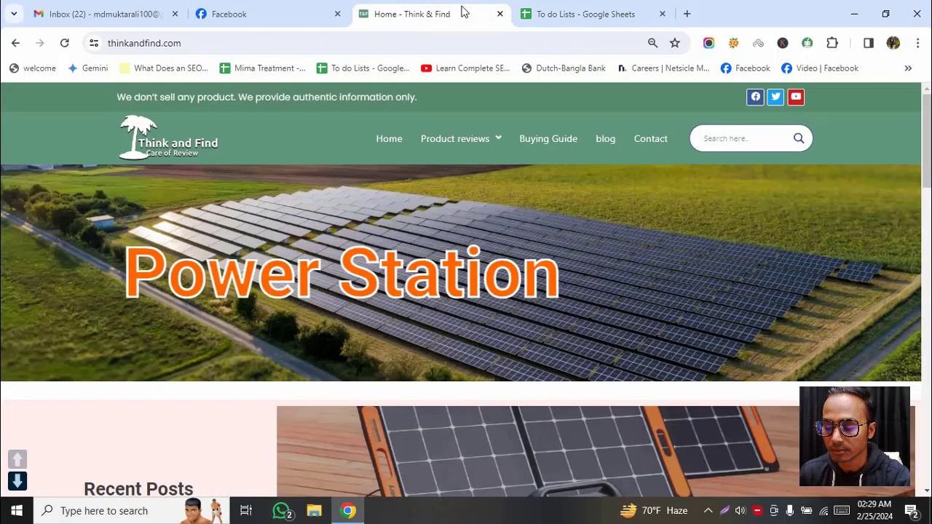
scroll(586, 335, down, 10)
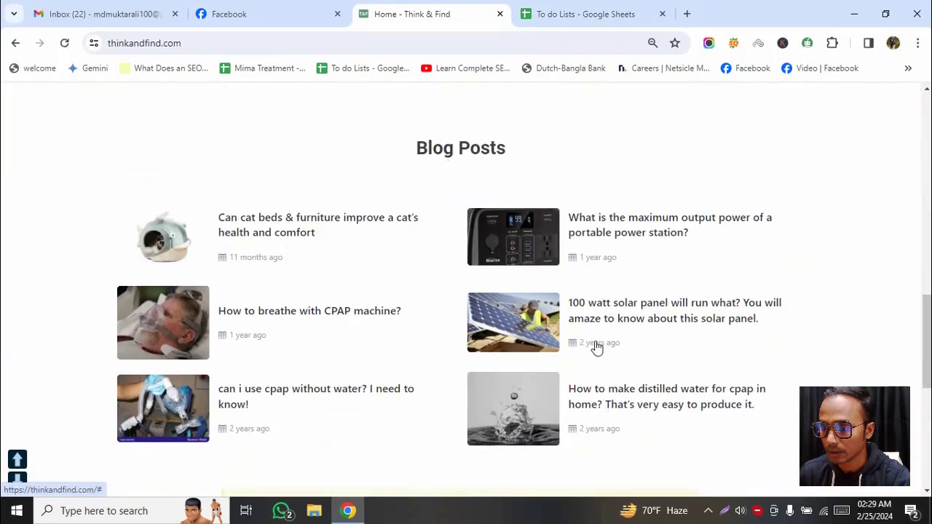
scroll(597, 345, up, 5)
scroll(681, 313, up, 5)
click(603, 12)
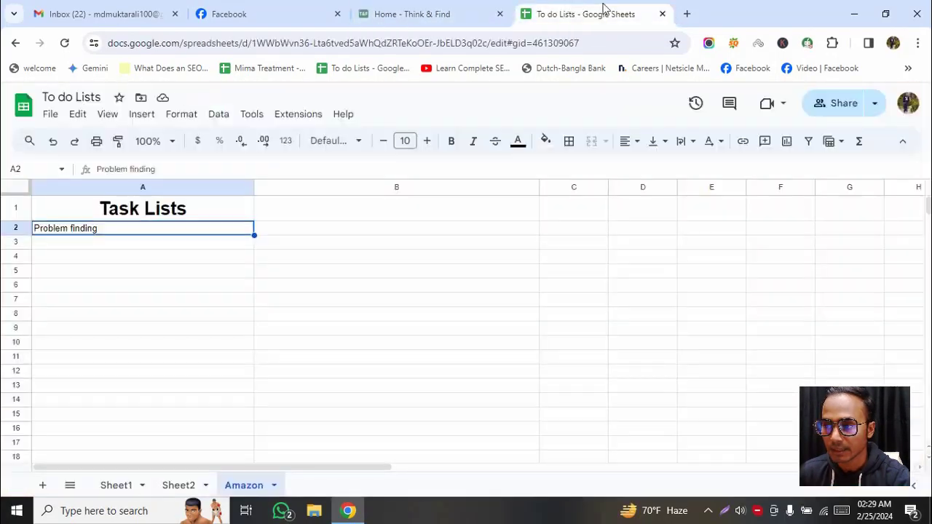
- Open The HOTH's Google Rank Checker page in a new browser tab and go to the site's login page
click(688, 14)
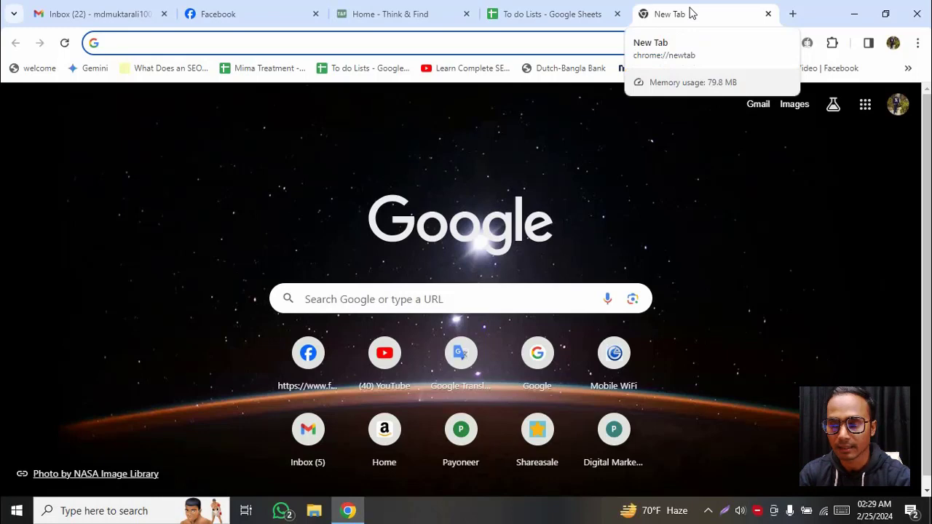
text(the)
key(Return)
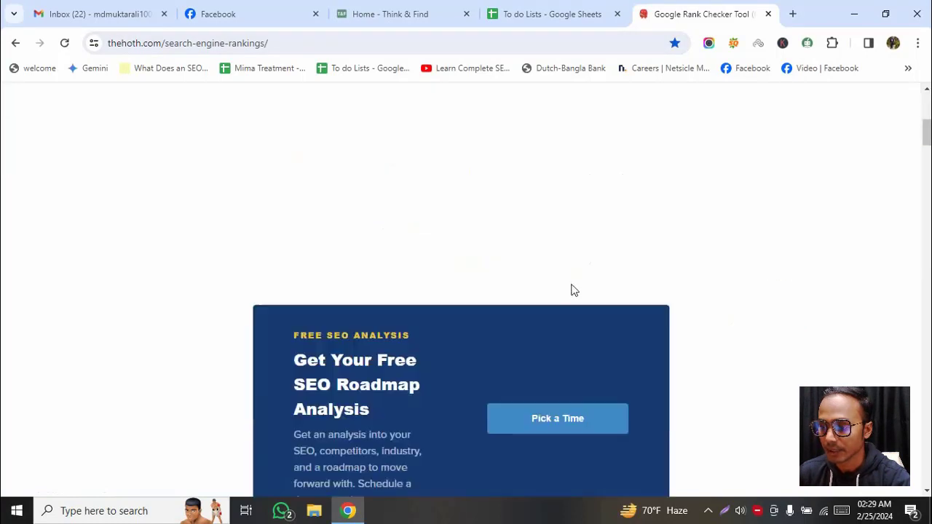
click(745, 104)
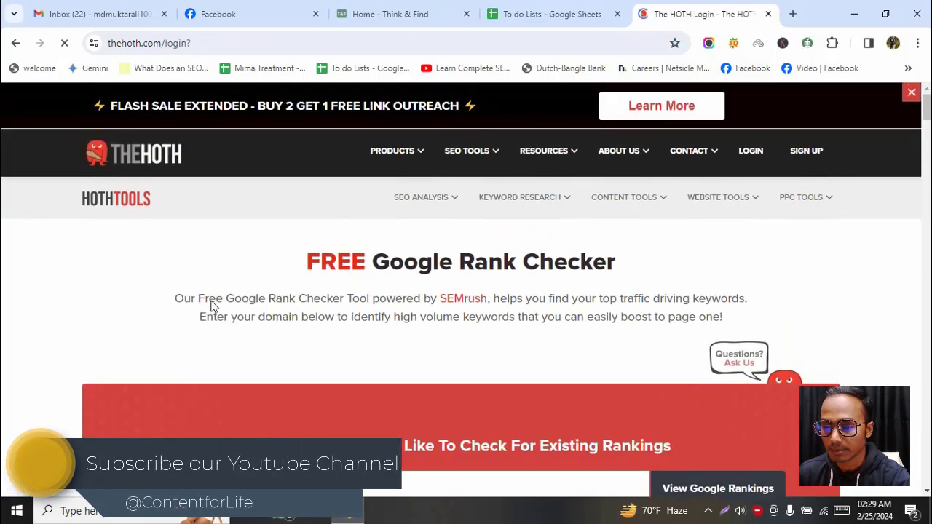
- Log in to The HOTH with the saved account email and password
scroll(229, 291, down, 2)
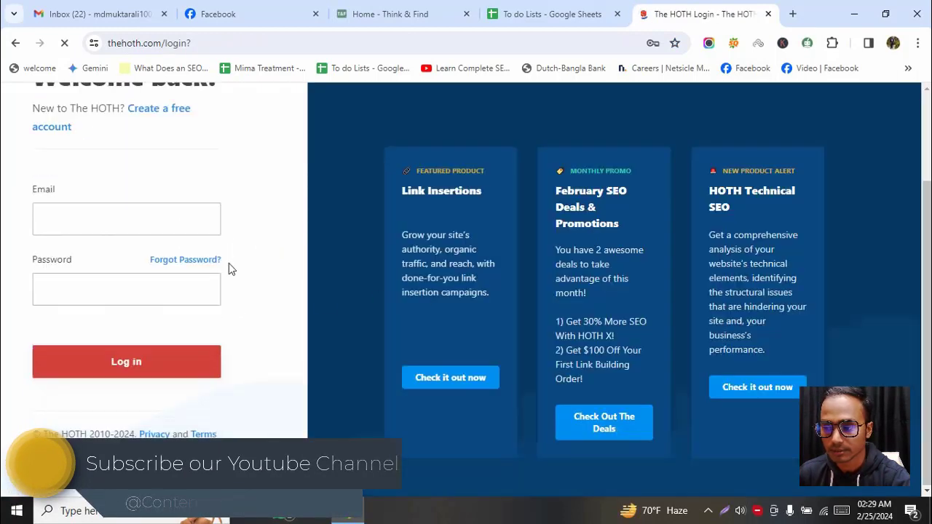
click(73, 238)
click(125, 364)
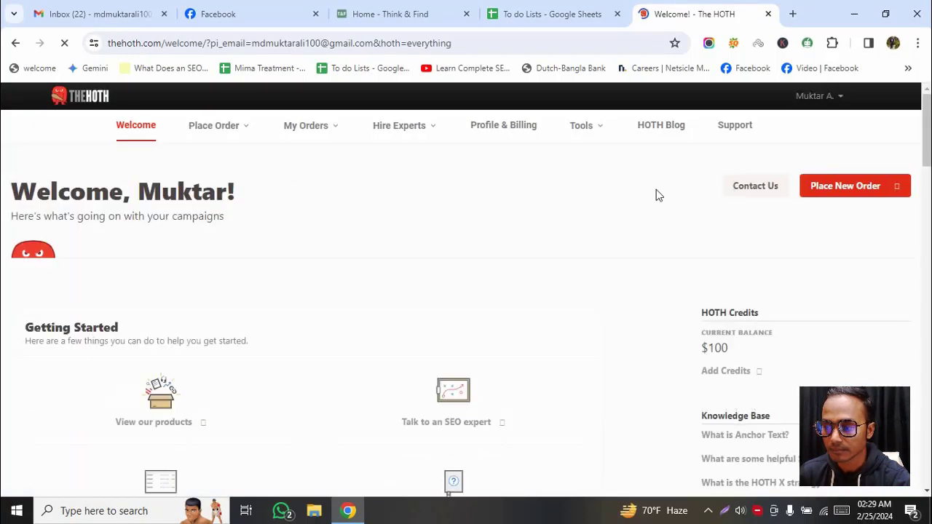
- Look through The HOTH's welcome dashboard, including the Getting Started, Announcements and HOTH Credits sections
scroll(657, 190, down, 1)
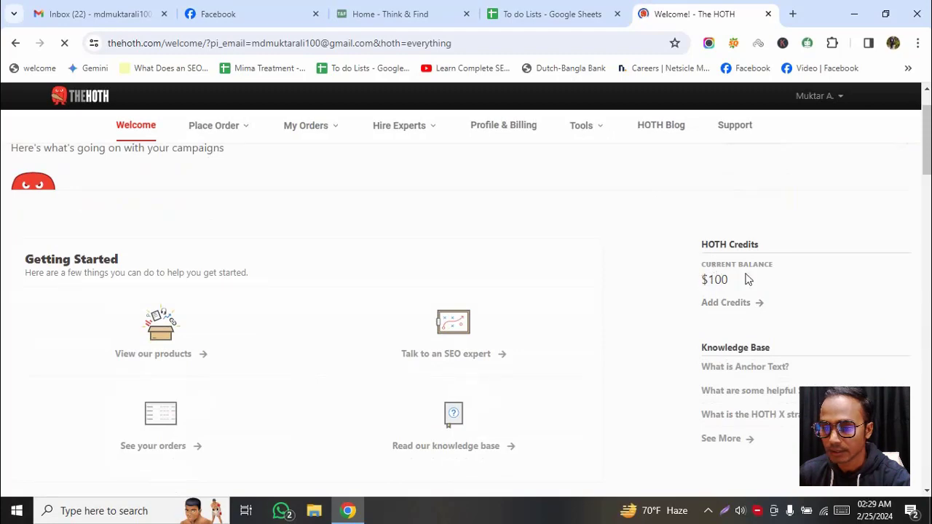
scroll(267, 364, down, 5)
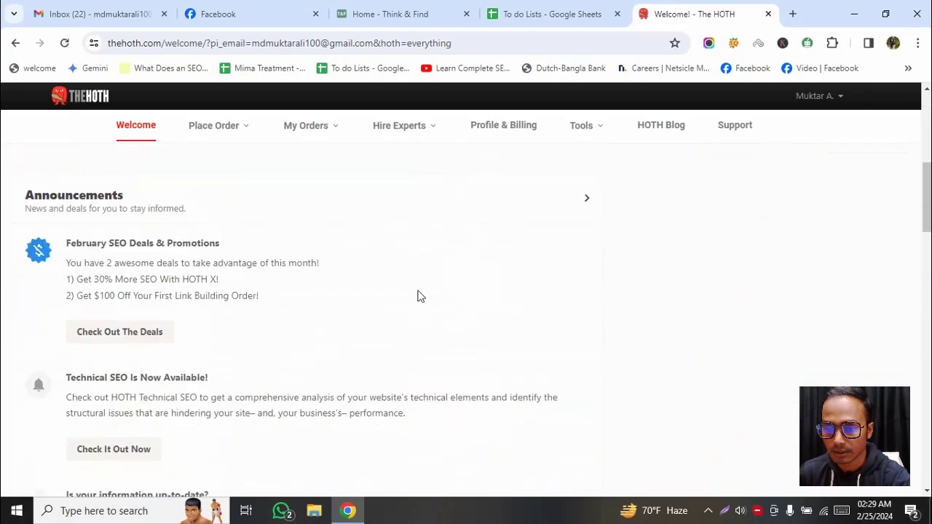
scroll(413, 237, down, 3)
scroll(412, 244, up, 3)
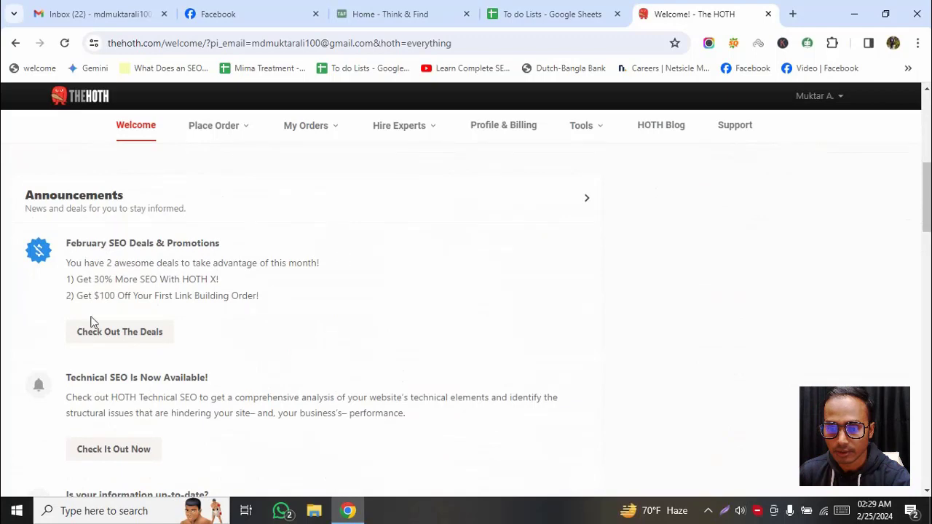
click(127, 322)
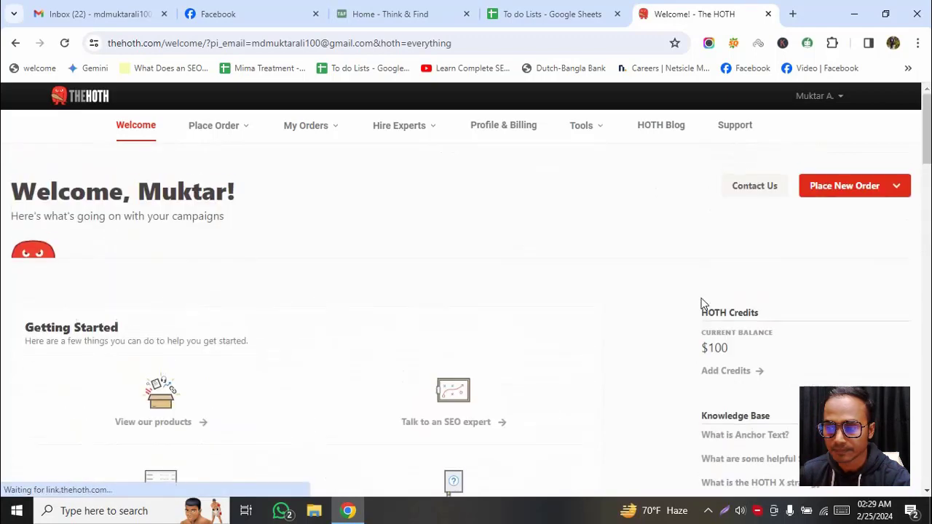
scroll(701, 303, down, 5)
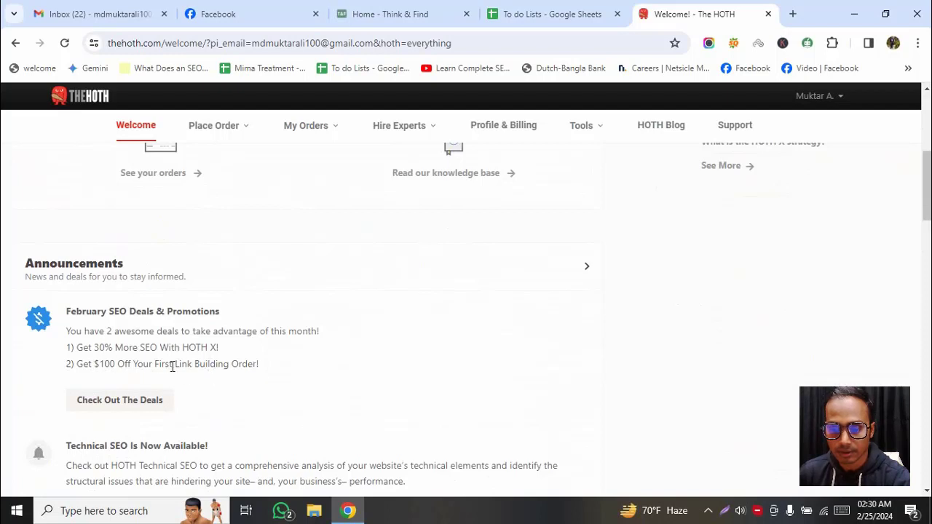
scroll(121, 354, down, 1)
scroll(554, 316, down, 4)
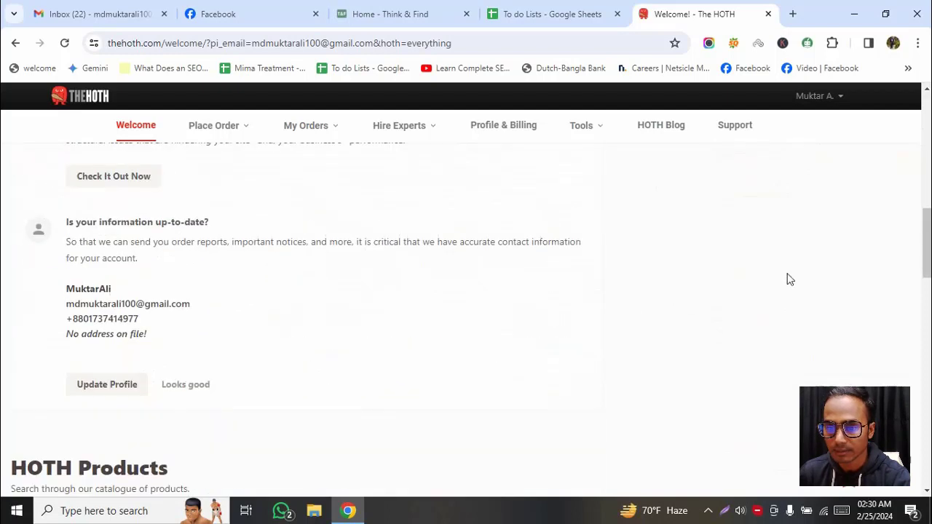
scroll(787, 275, up, 6)
scroll(725, 248, down, 1)
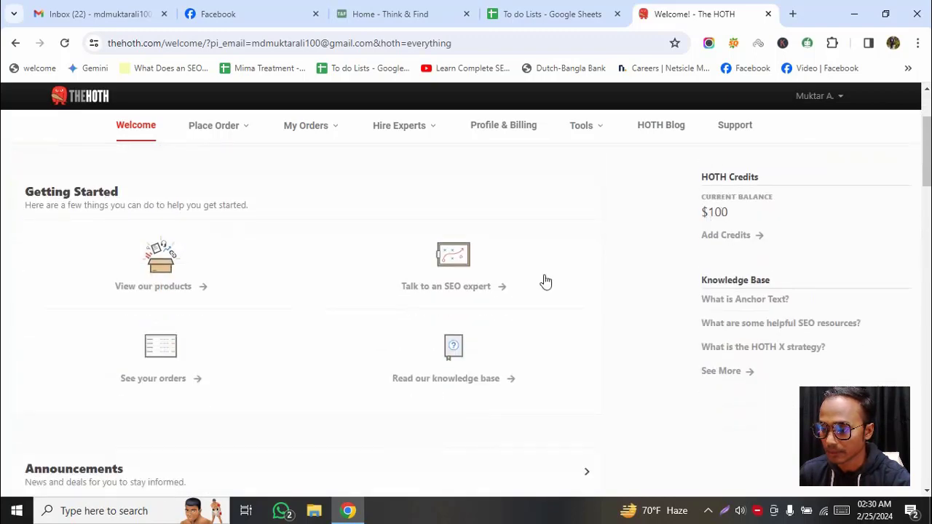
scroll(546, 282, up, 2)
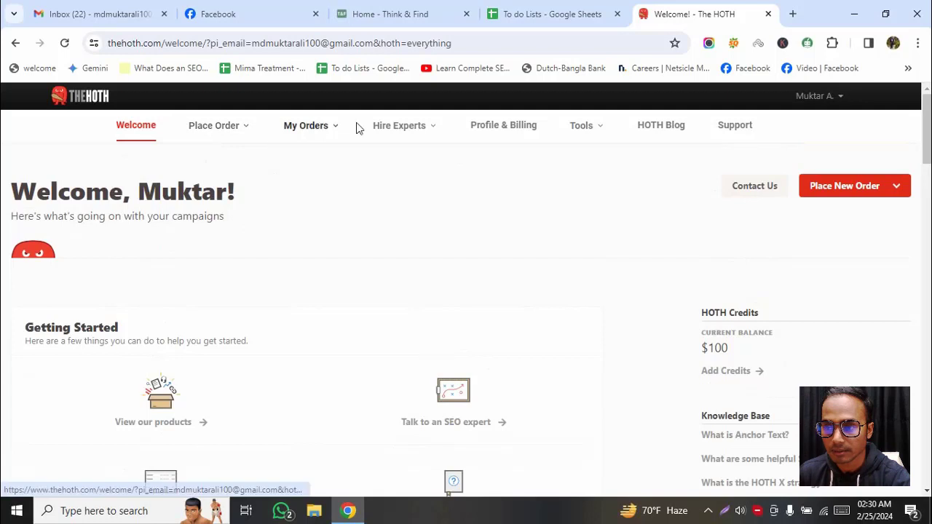
click(596, 132)
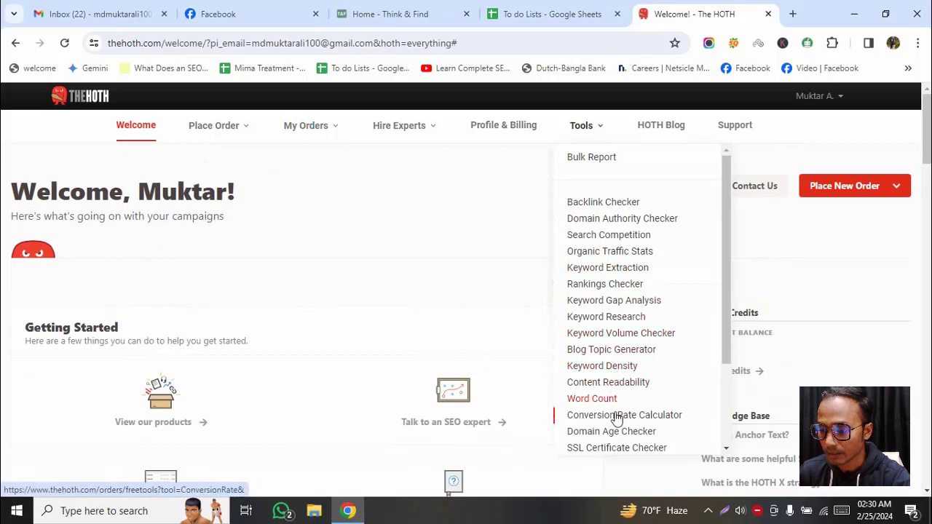
click(607, 285)
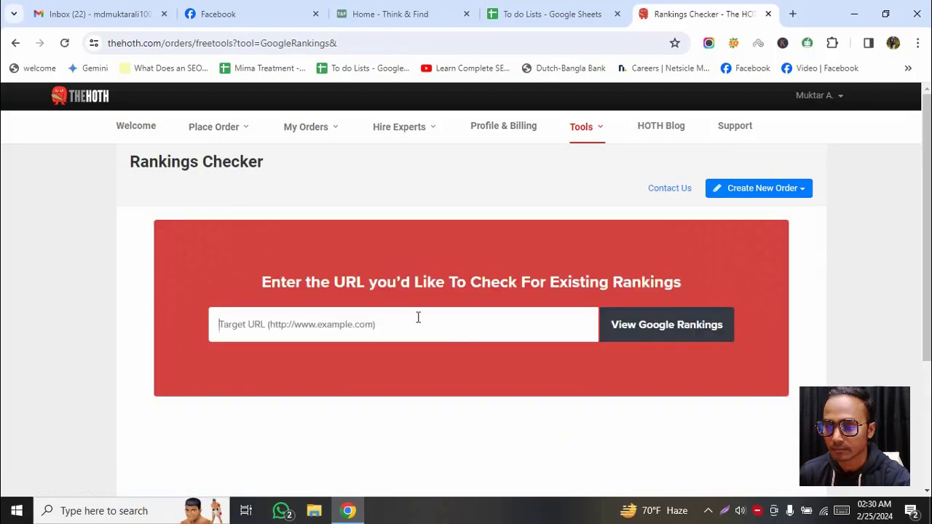
click(418, 317)
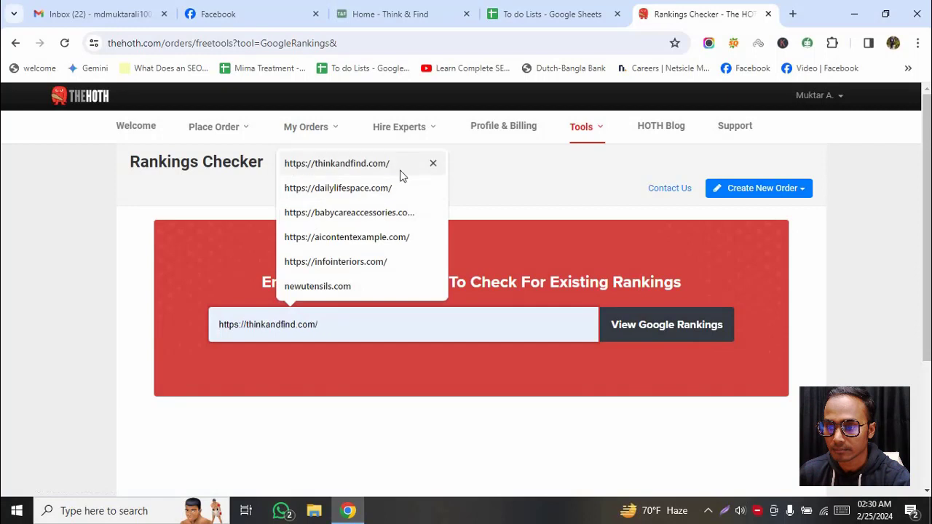
click(370, 163)
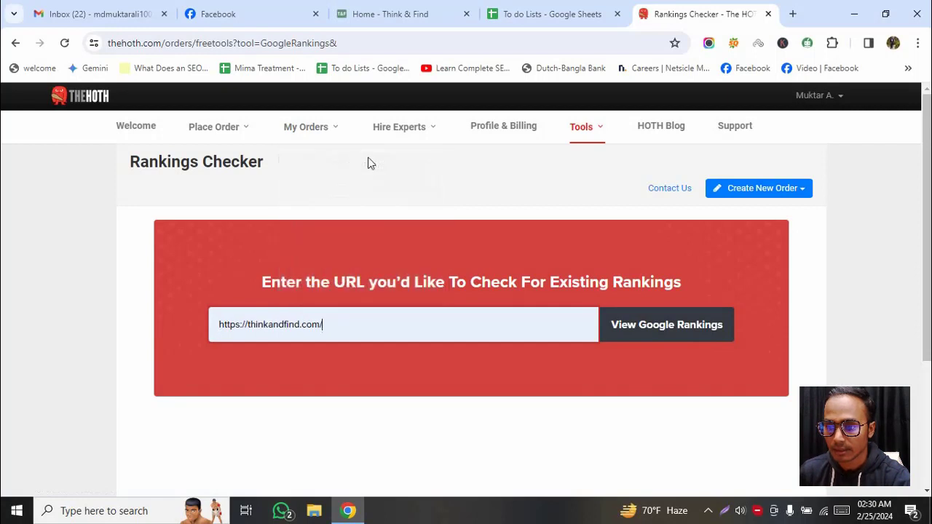
scroll(349, 364, down, 1)
scroll(634, 306, up, 1)
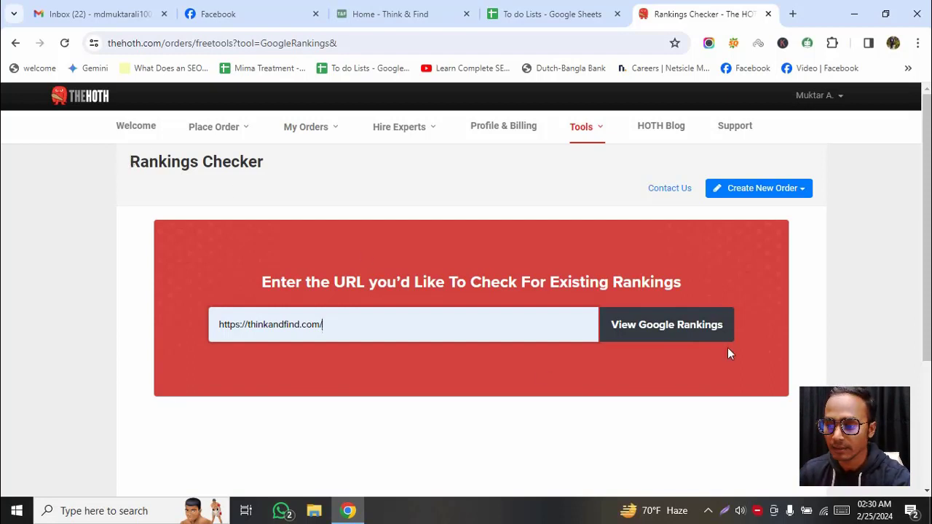
click(662, 322)
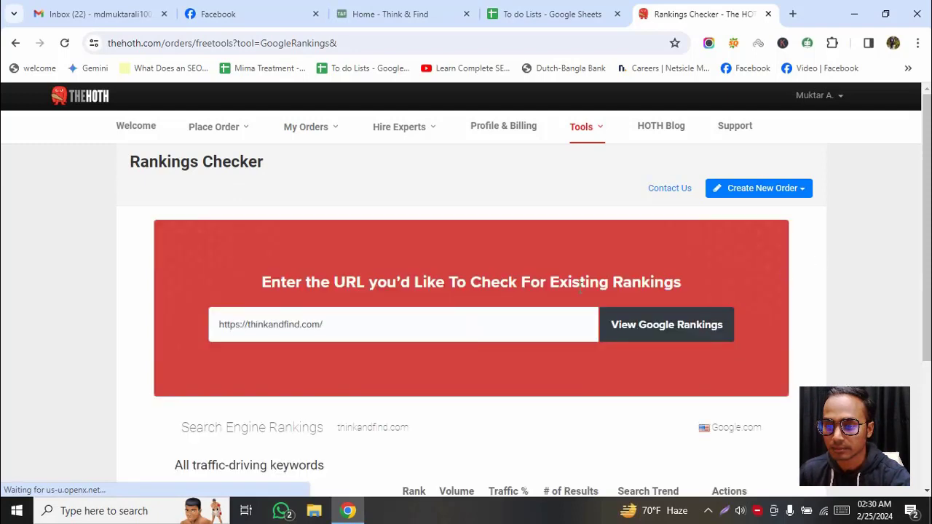
- Examine the table of traffic-driving keywords for thinkandfind.com, from the first row down to the export options
scroll(109, 348, down, 3)
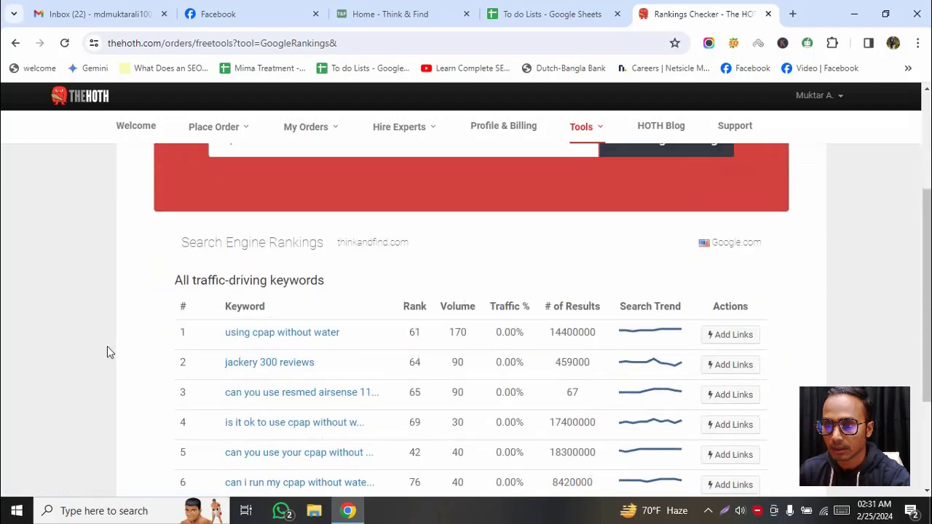
scroll(107, 346, up, 3)
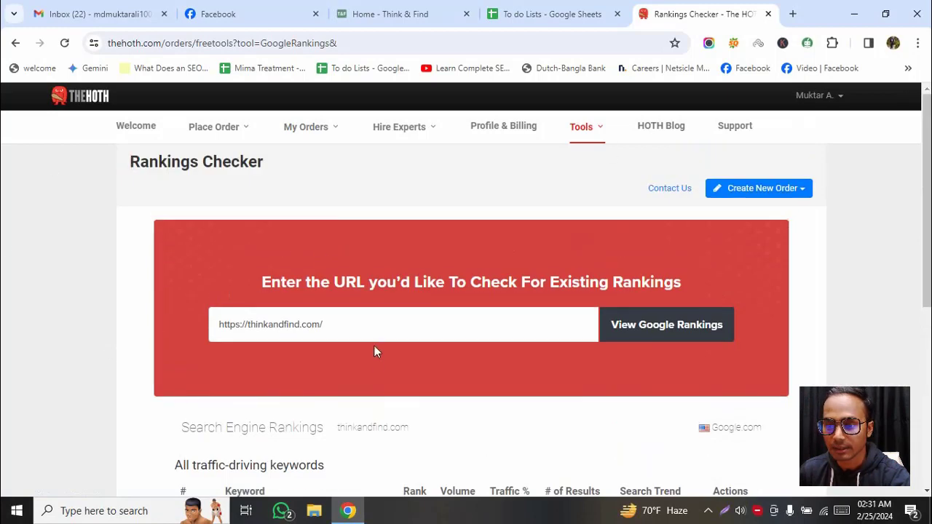
scroll(117, 332, down, 2)
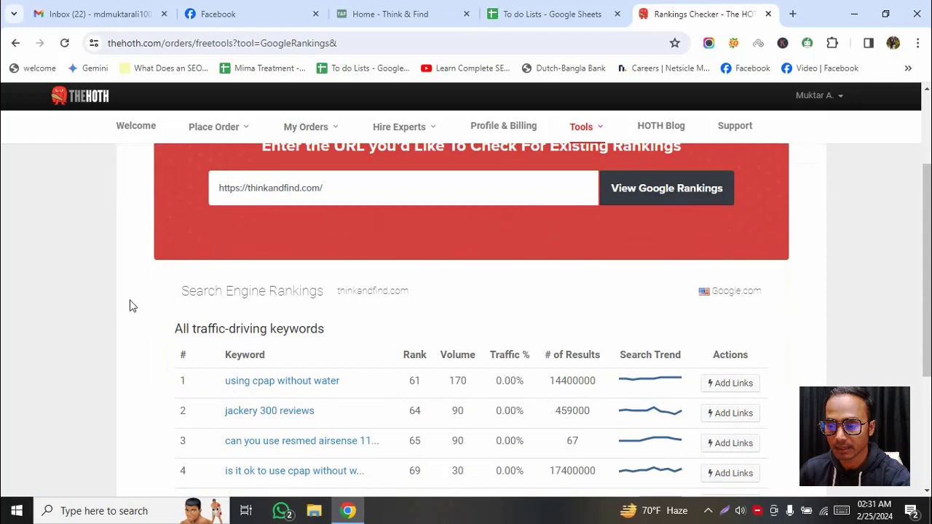
scroll(129, 307, down, 3)
scroll(130, 308, up, 1)
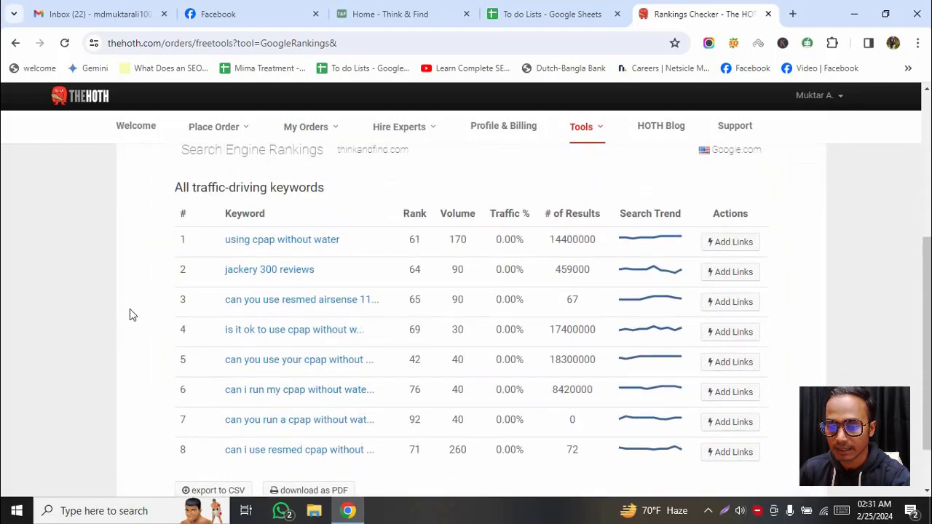
scroll(133, 315, down, 2)
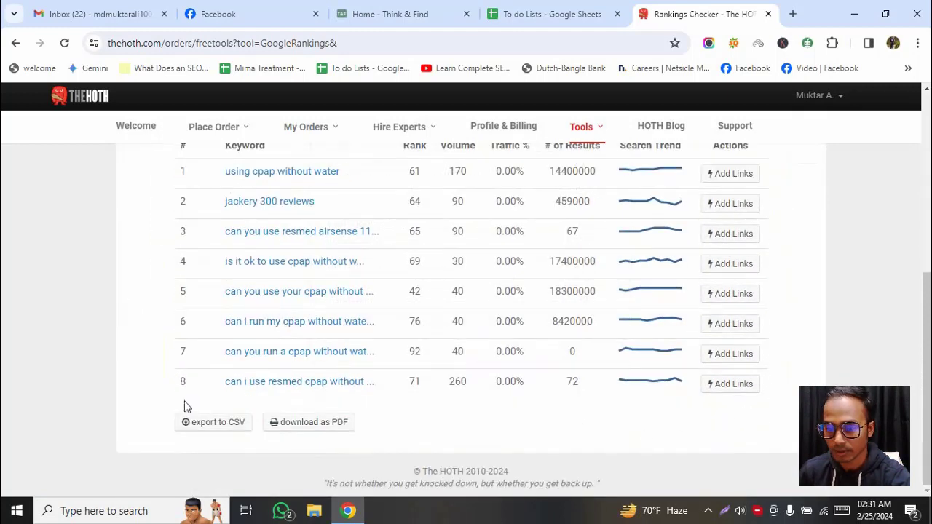
scroll(146, 324, up, 1)
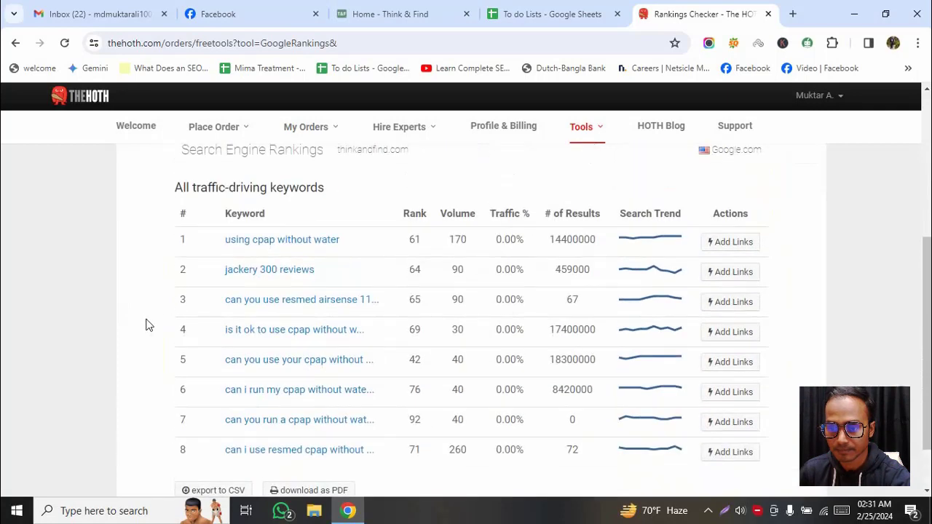
- Copy the first keyword, "using cpap without water", and search Google for it in a new browser tab
mouse_move(267, 245)
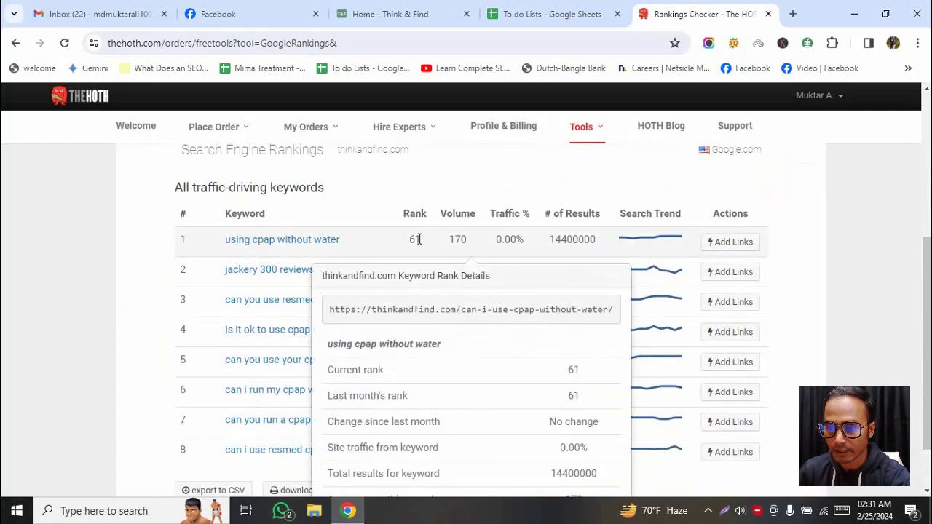
drag(345, 236, 226, 248)
key(ctrl+c)
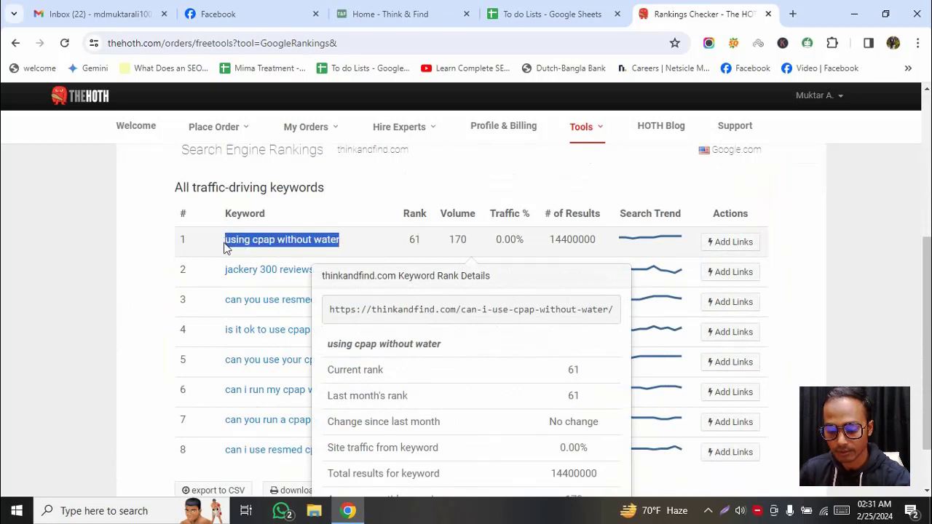
click(794, 14)
key(ctrl+v)
key(Return)
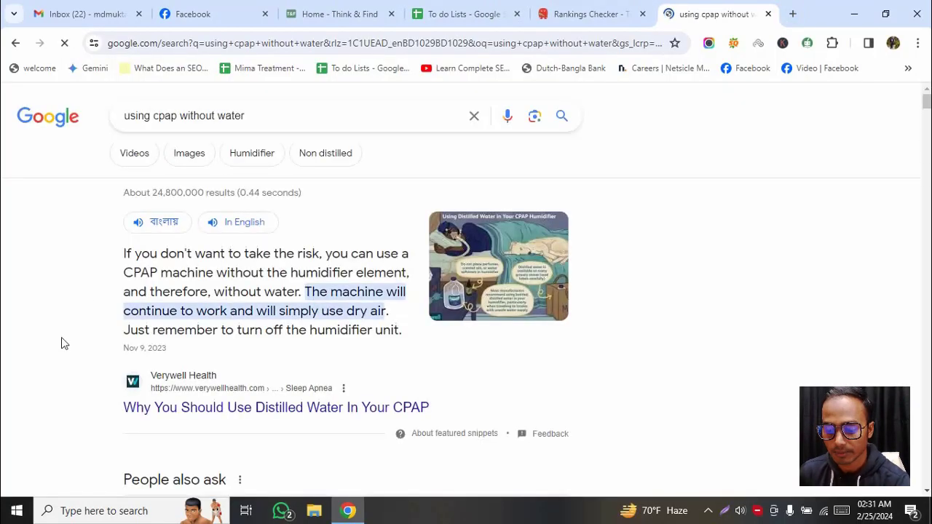
- Find the word "think" on the "using cpap without water" results page to locate the Think and Find site
key(ctrl+f)
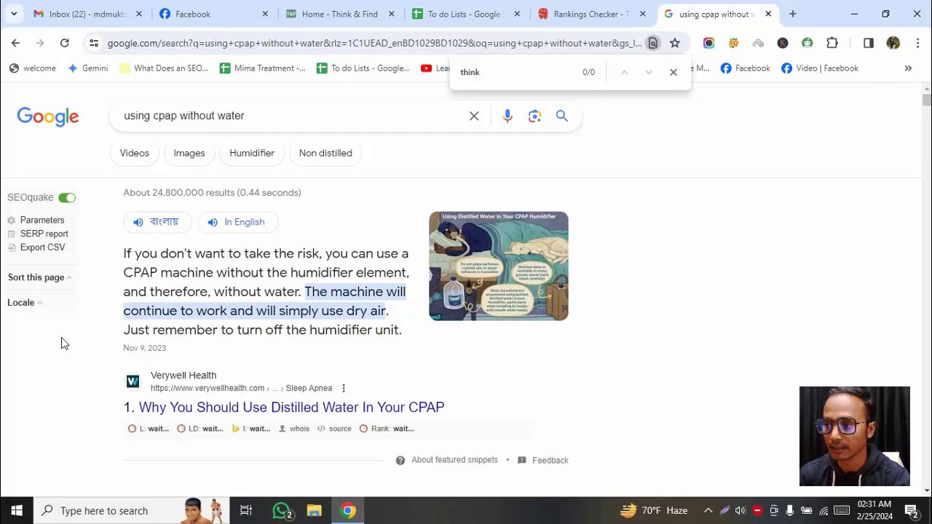
key(Return)
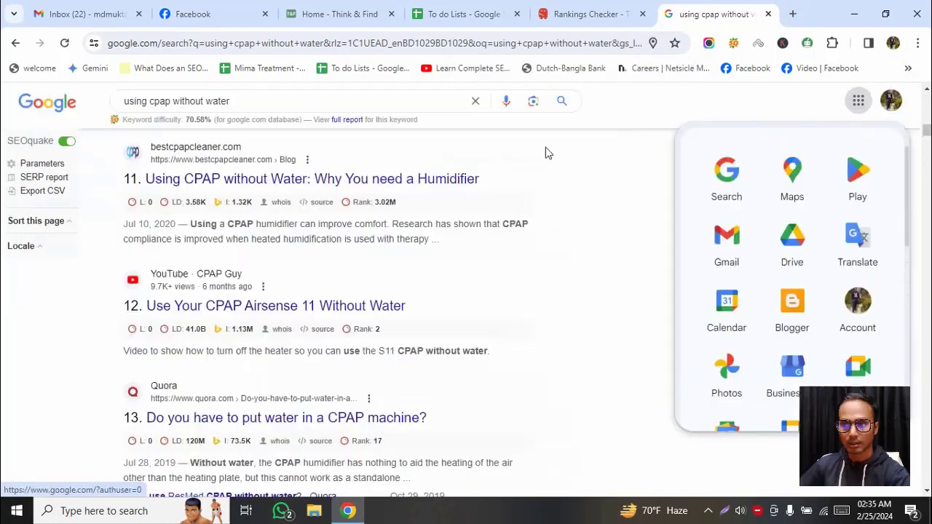
scroll(647, 111, up, 2)
click(647, 111)
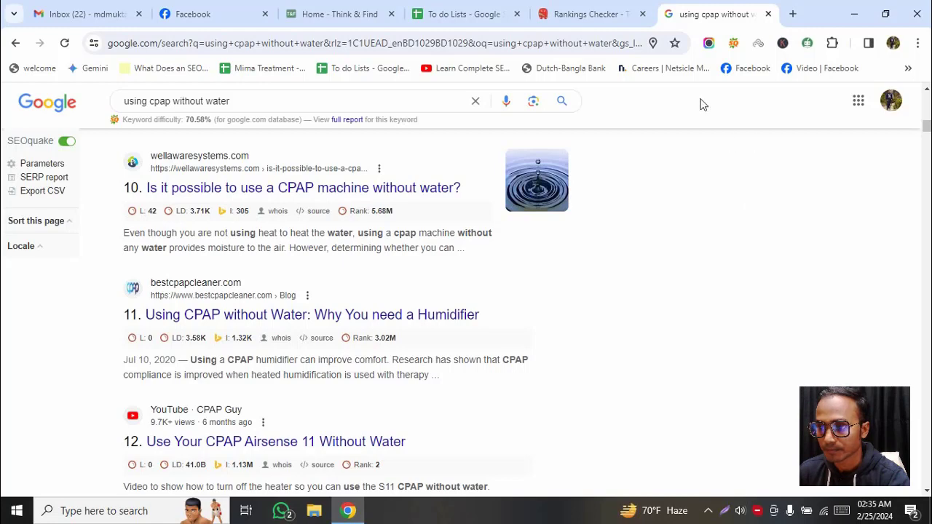
scroll(704, 218, up, 15)
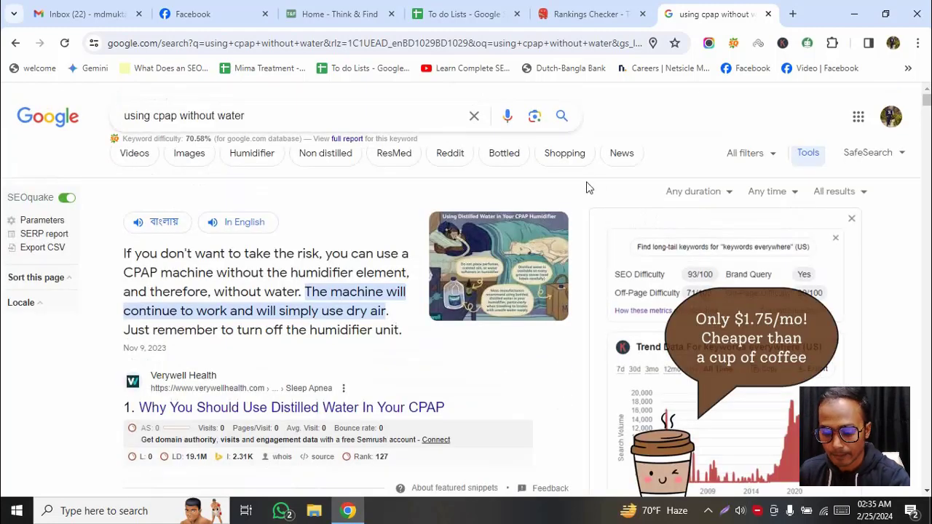
key(ctrl+f)
key(Return)
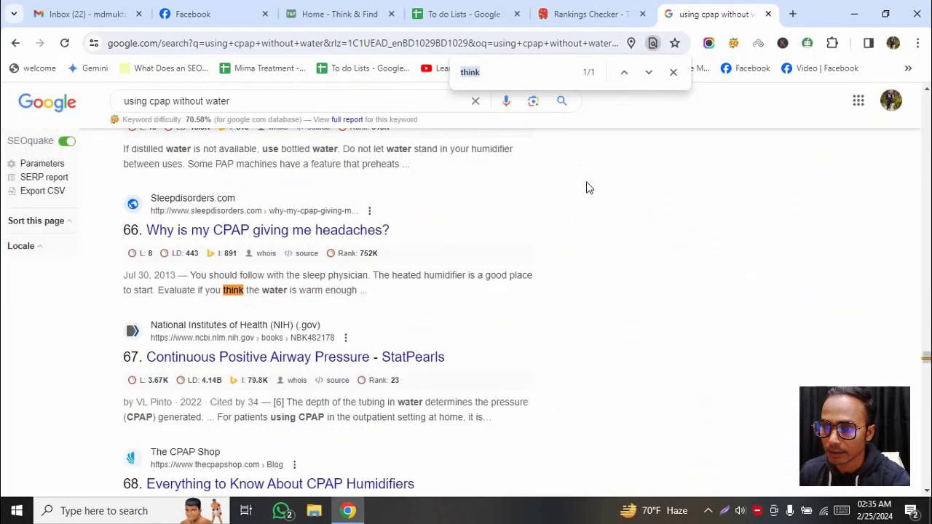
- Copy the second keyword, "jackery 300 reviews", from the rankings table and search Google for it in the existing search tab
click(588, 12)
mouse_move(302, 285)
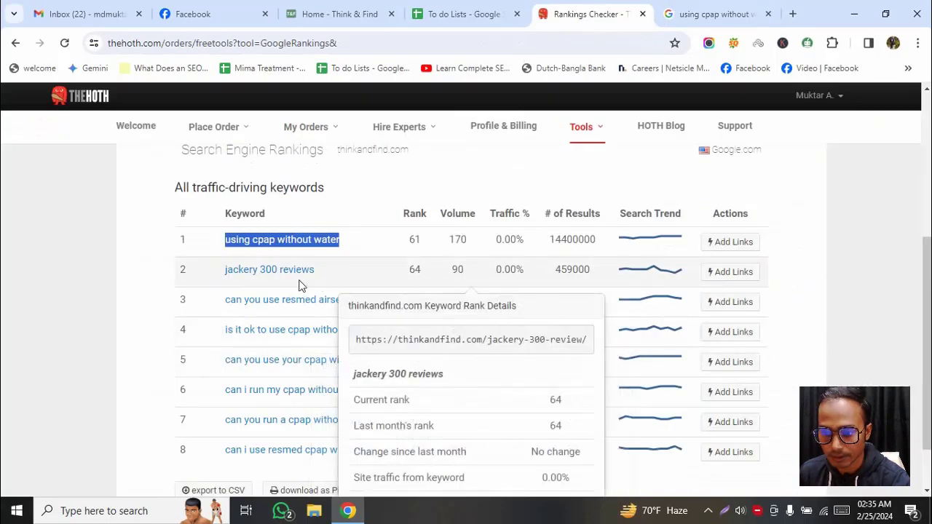
drag(321, 276, 224, 280)
key(ctrl+c)
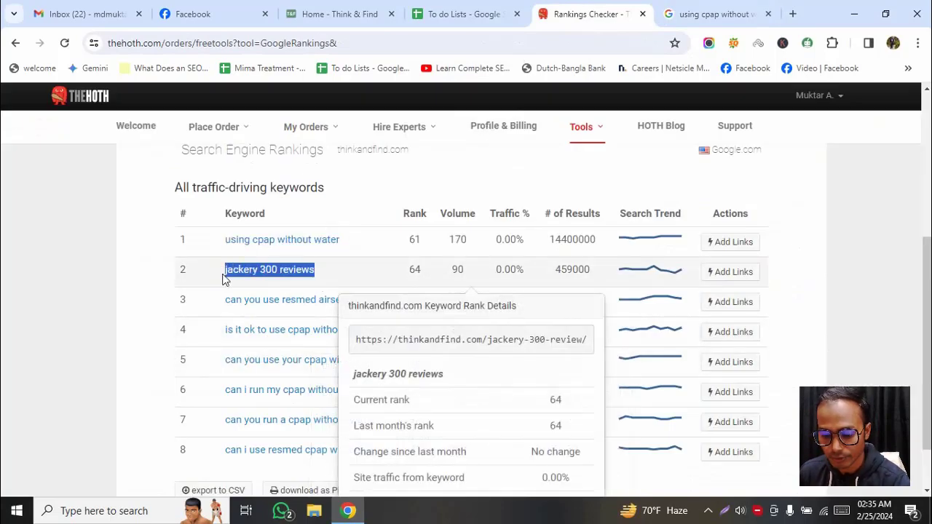
click(729, 13)
click(215, 101)
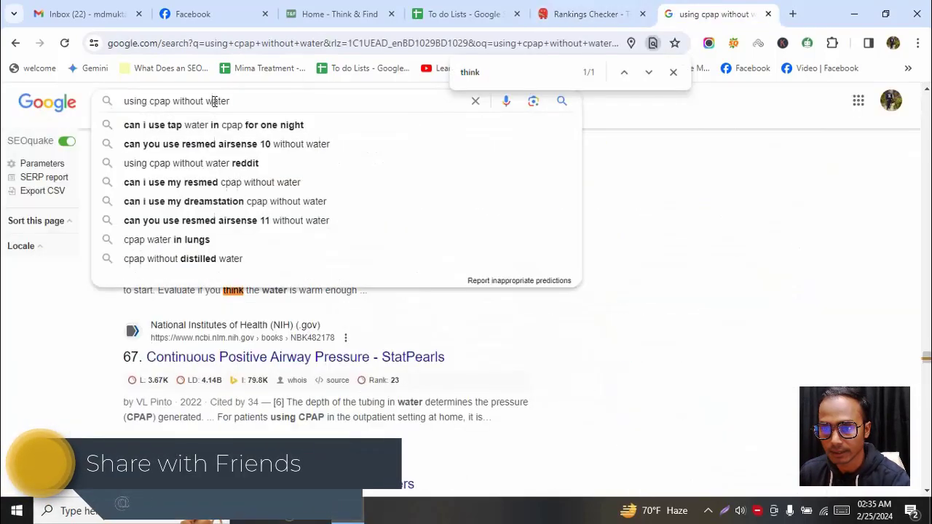
key(ctrl+a)
key(ctrl+v)
key(Return)
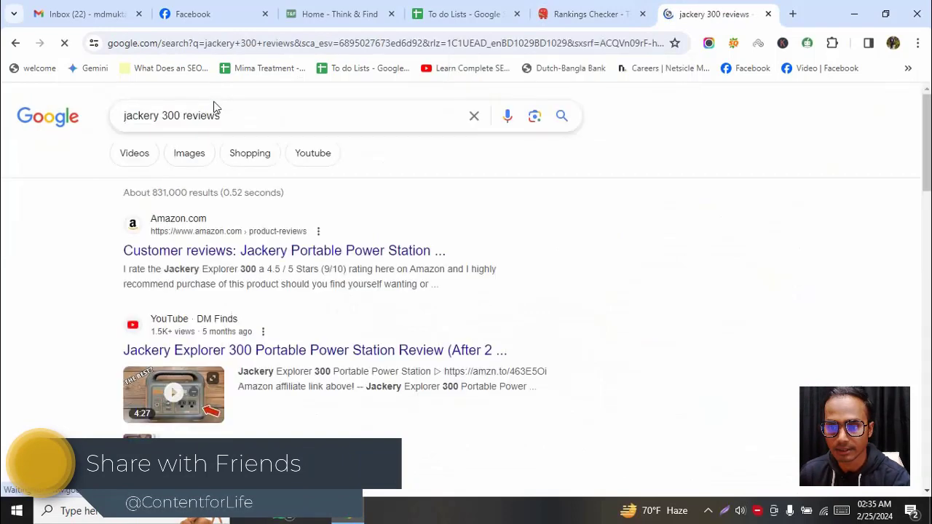
- Look through the "jackery 300 reviews" results and search the page for the word "think"
scroll(63, 346, down, 3)
scroll(63, 345, up, 3)
key(ctrl+f)
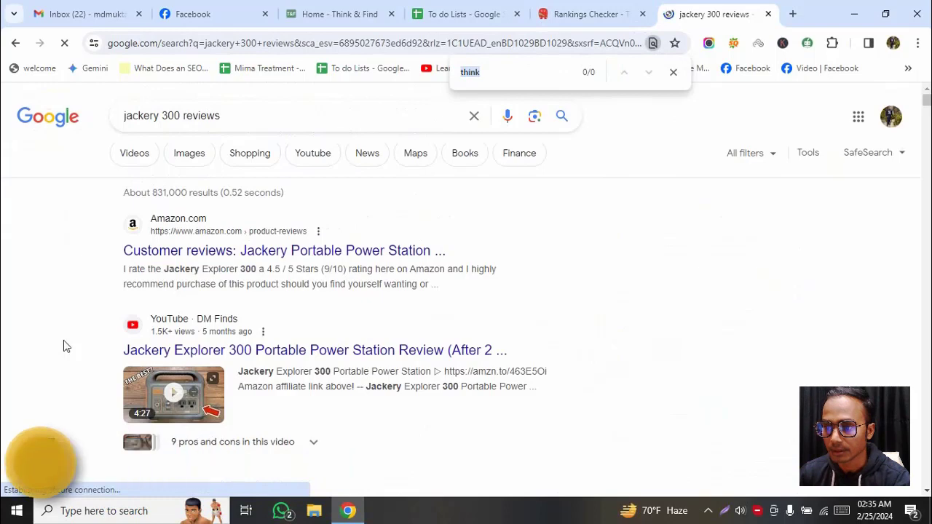
- Return to the thinkandfind.com rankings table and download it as a PDF, saved as output.pdf in Downloads\Documents
click(599, 7)
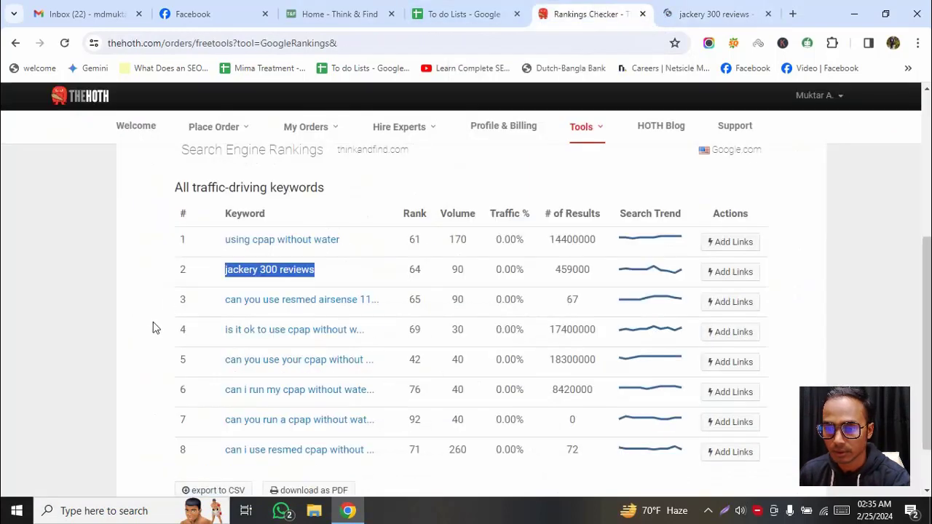
scroll(175, 365, down, 1)
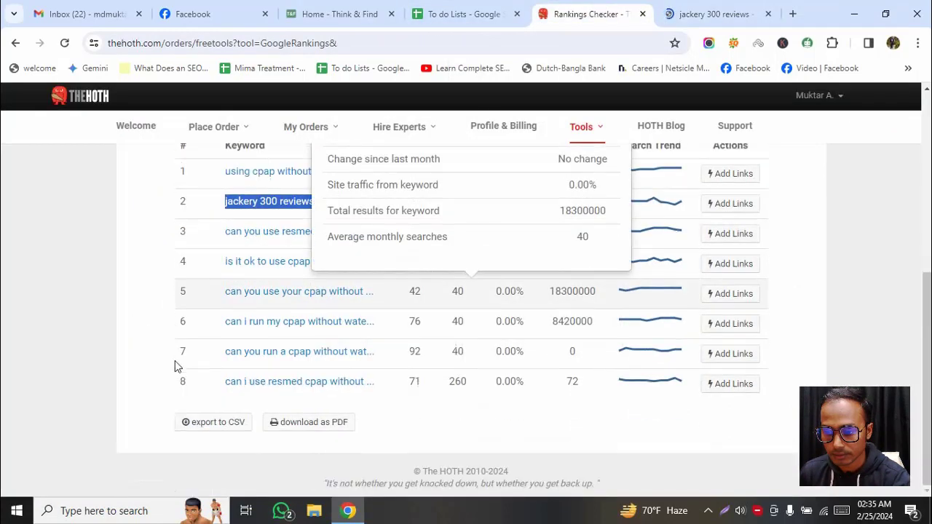
mouse_move(301, 349)
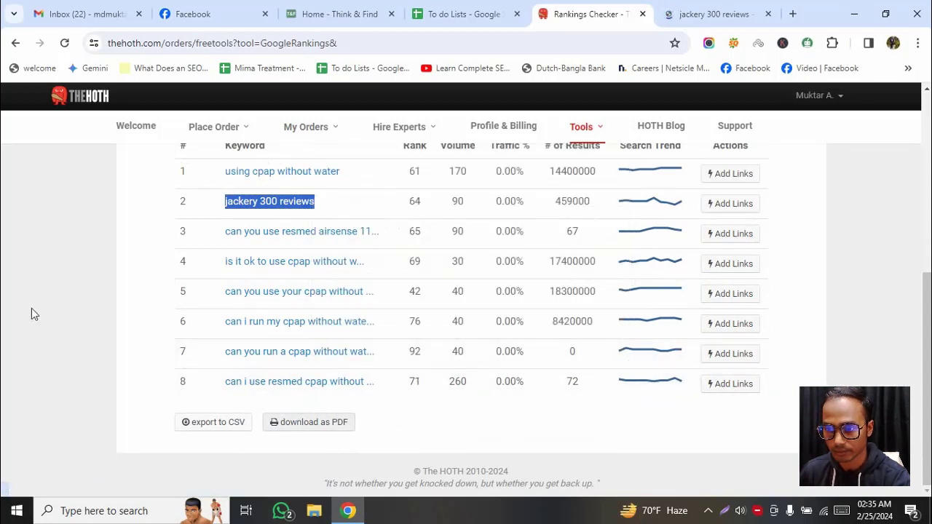
mouse_move(628, 388)
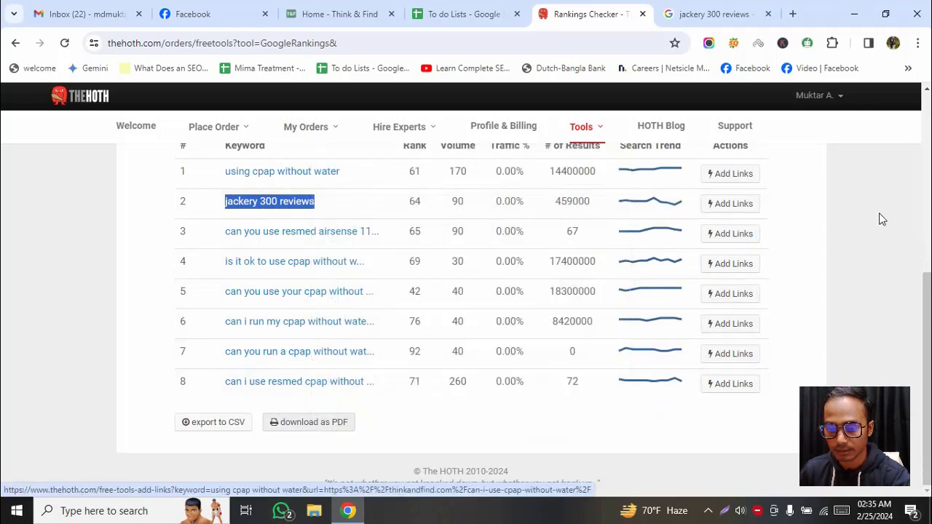
click(301, 427)
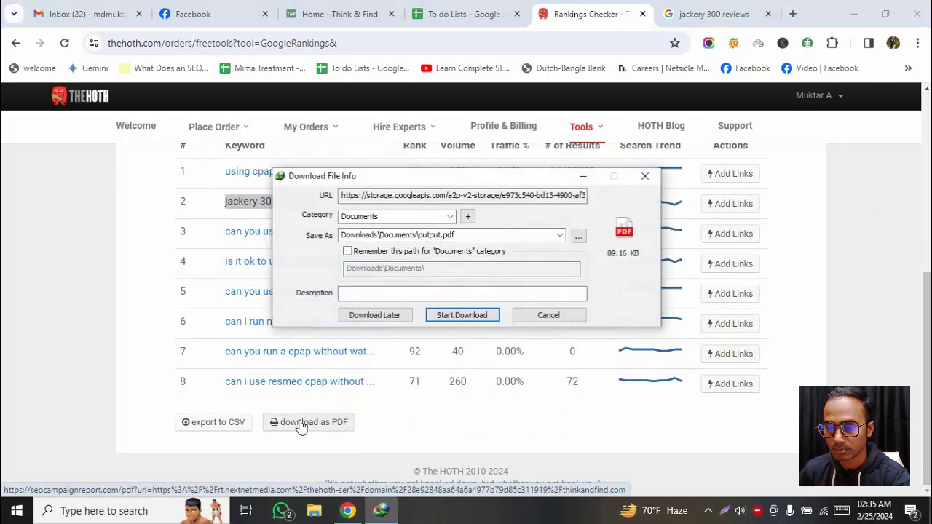
click(456, 317)
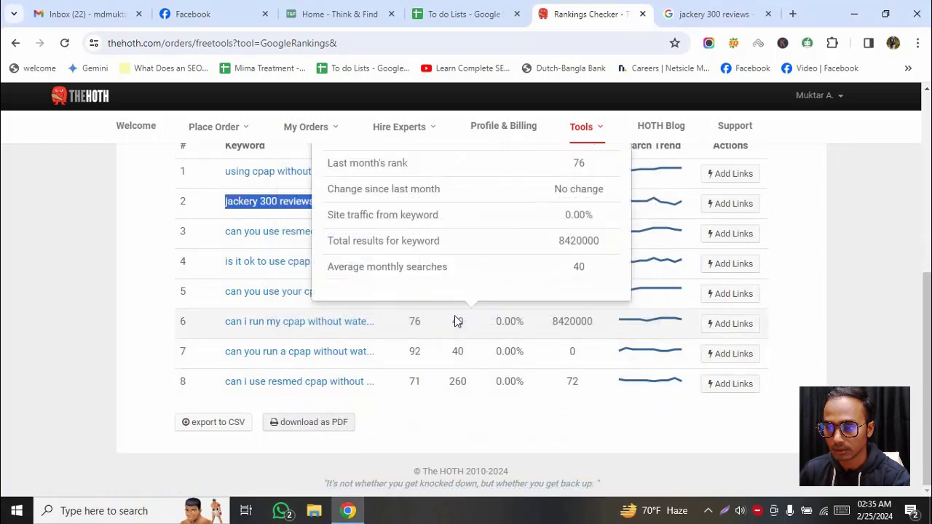
- Open the downloaded output.pdf from the Internet Download Manager list
click(708, 510)
click(751, 430)
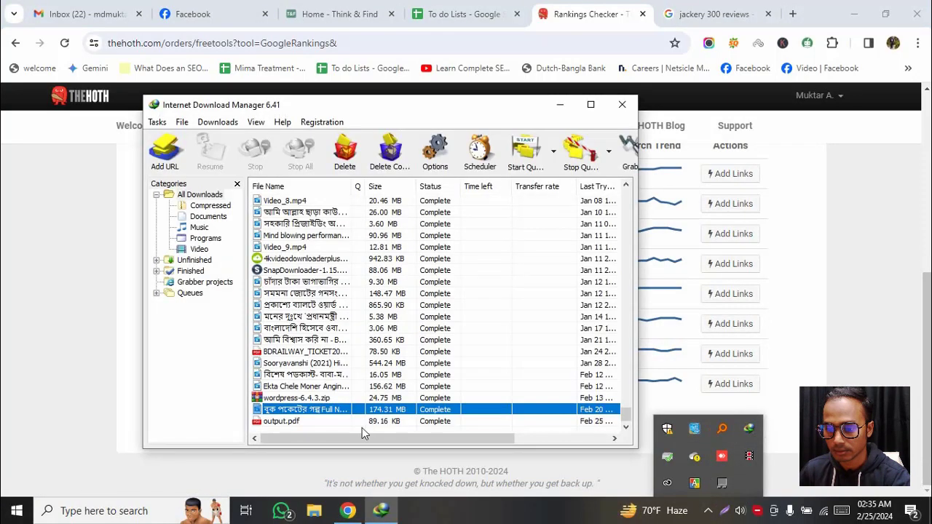
click(285, 423)
double_click(285, 423)
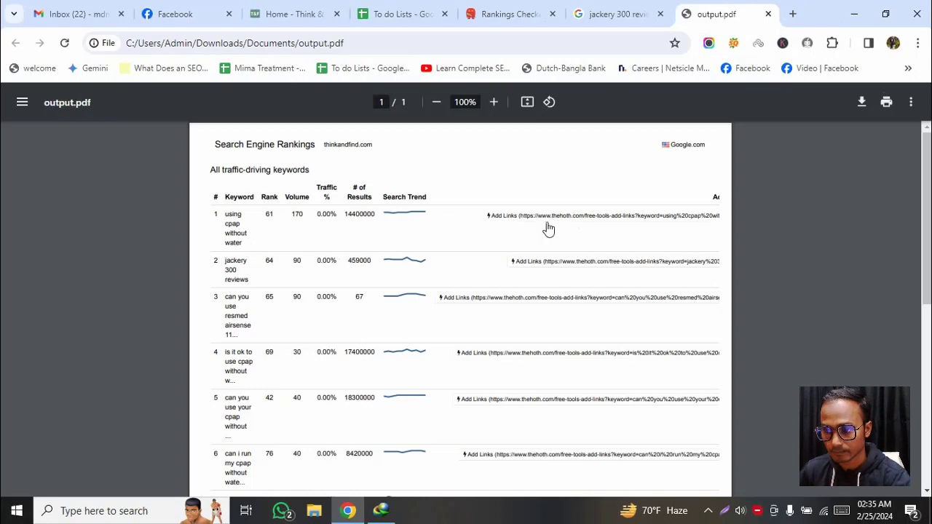
- Examine the keywords, ranks and volumes in output.pdf at a larger zoom, and close the PDF
scroll(299, 292, down, 3)
scroll(292, 302, down, 2)
ctrl+scroll(292, 312, up, 2)
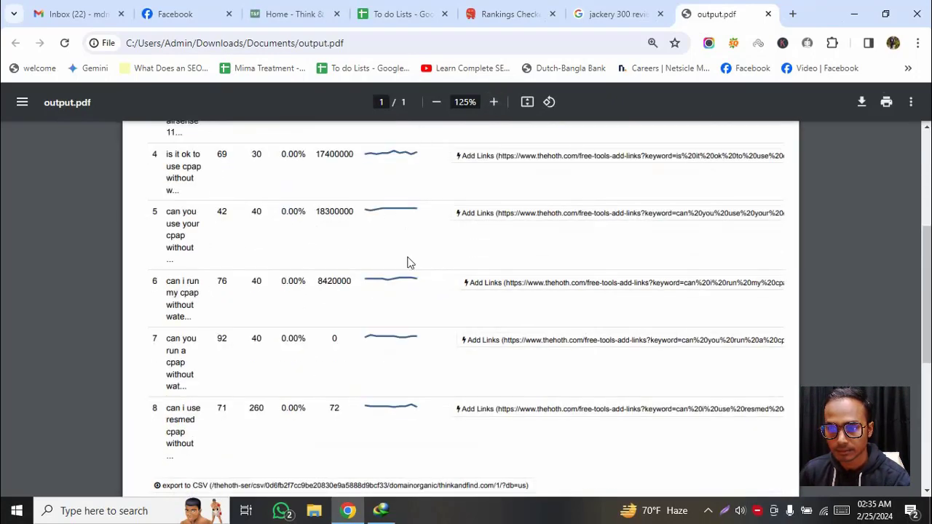
ctrl+scroll(406, 264, up, 3)
ctrl+scroll(250, 274, down, 2)
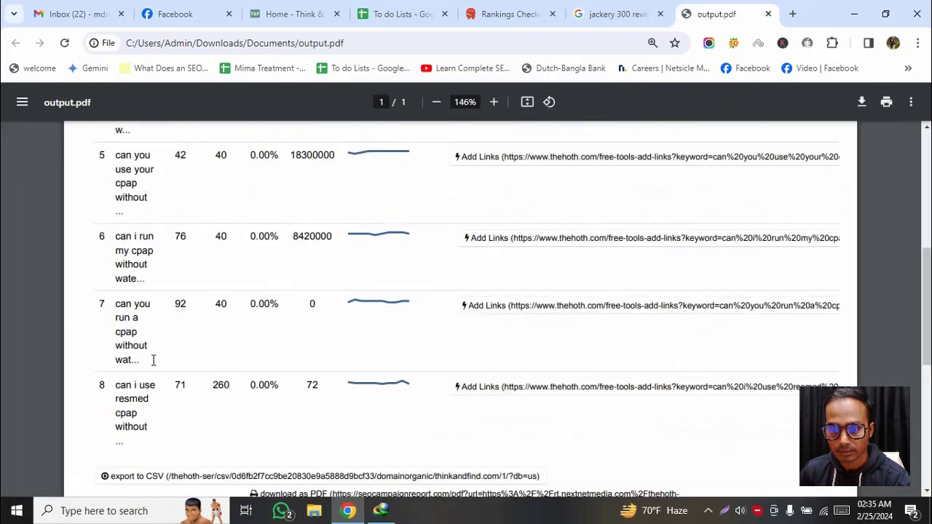
scroll(153, 360, up, 5)
scroll(150, 358, down, 1)
scroll(126, 210, down, 5)
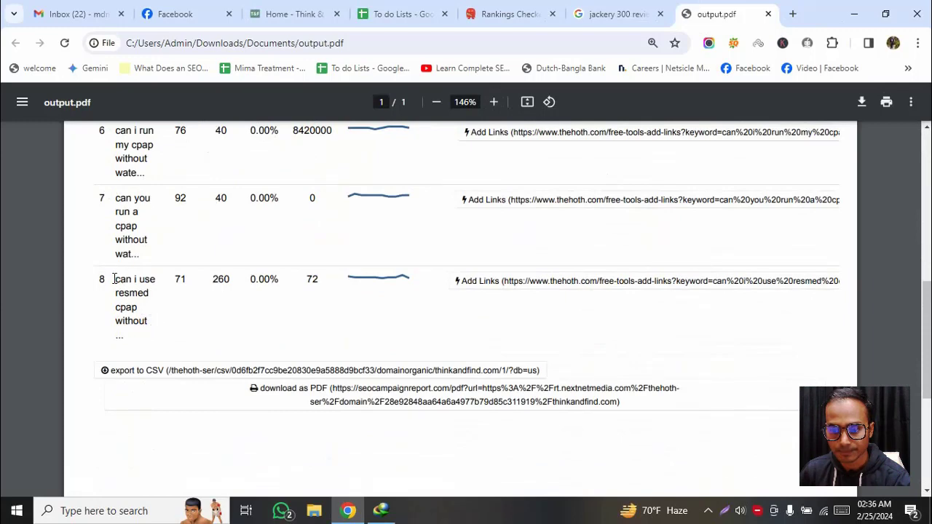
scroll(124, 288, up, 1)
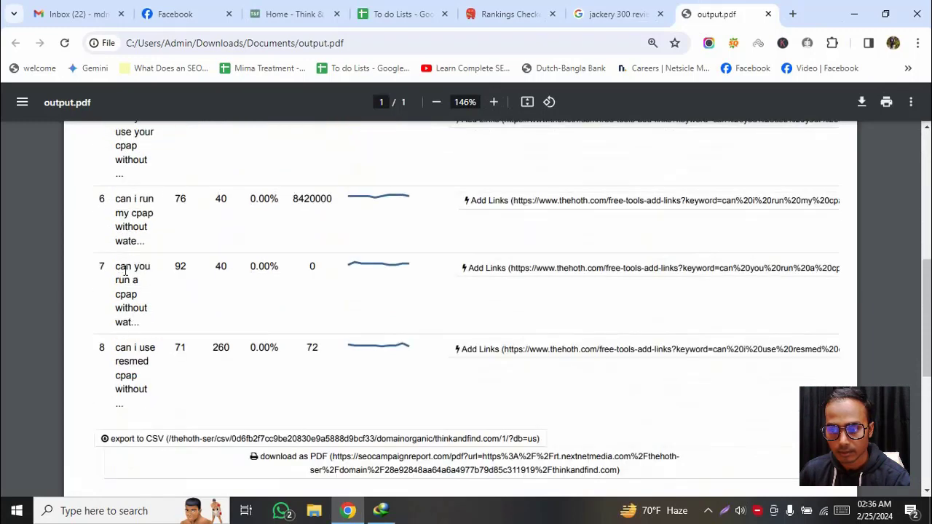
scroll(204, 279, up, 4)
scroll(129, 211, up, 2)
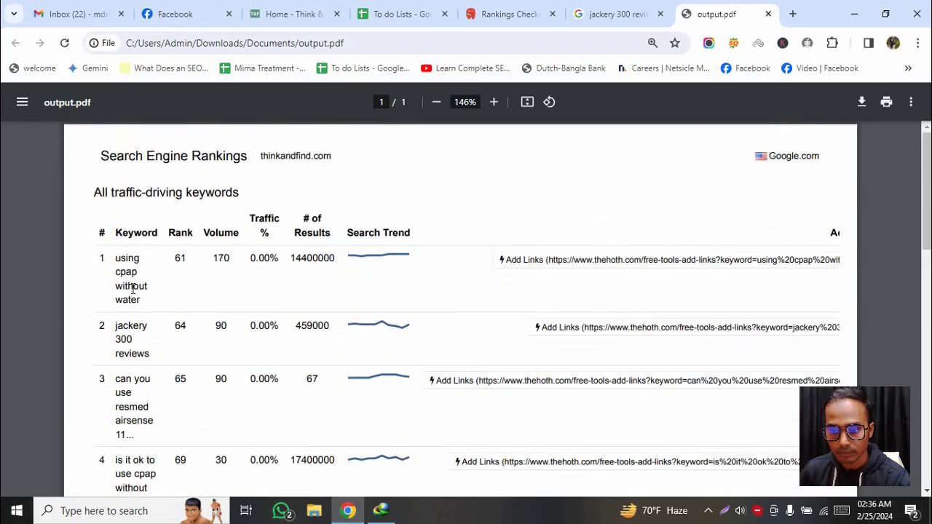
scroll(132, 350, down, 3)
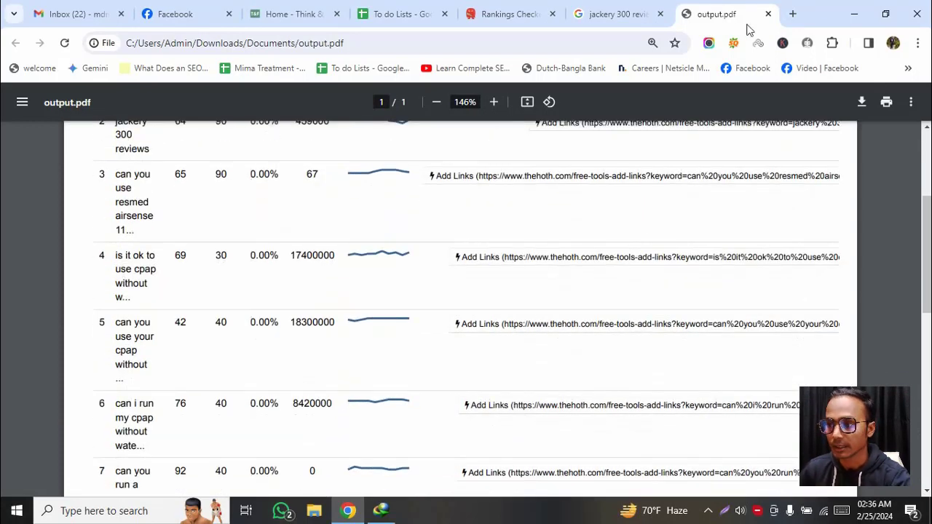
click(768, 14)
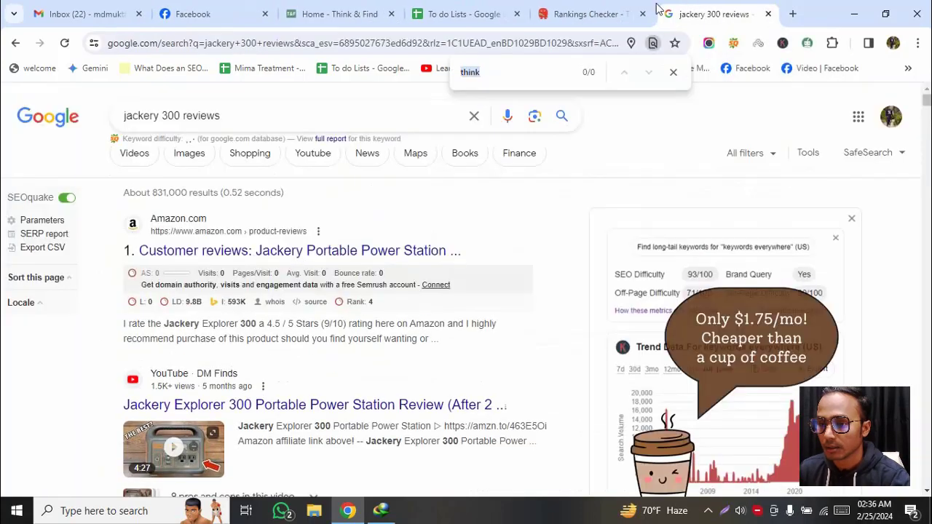
- Go back to the Rankings Checker and clear the thinkandfind.com address from the target URL field
click(557, 22)
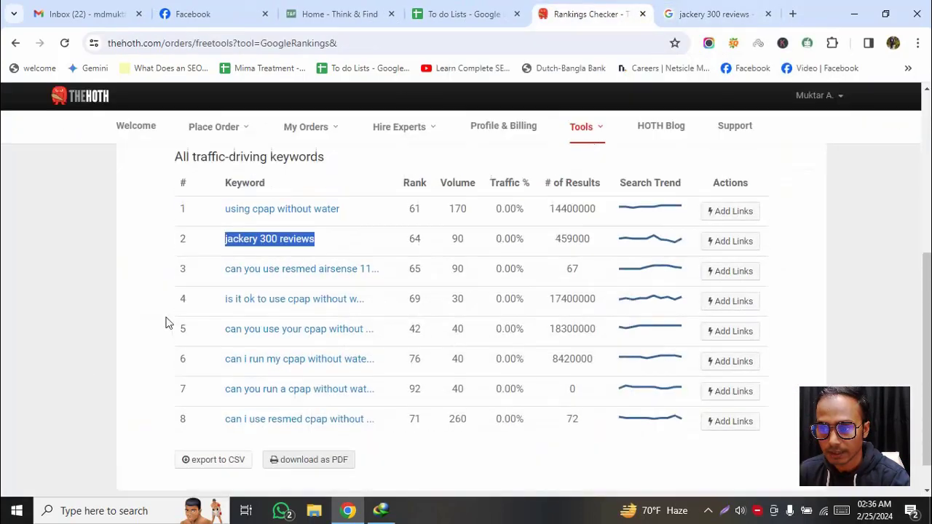
scroll(235, 292, up, 4)
scroll(235, 287, down, 4)
scroll(376, 237, up, 3)
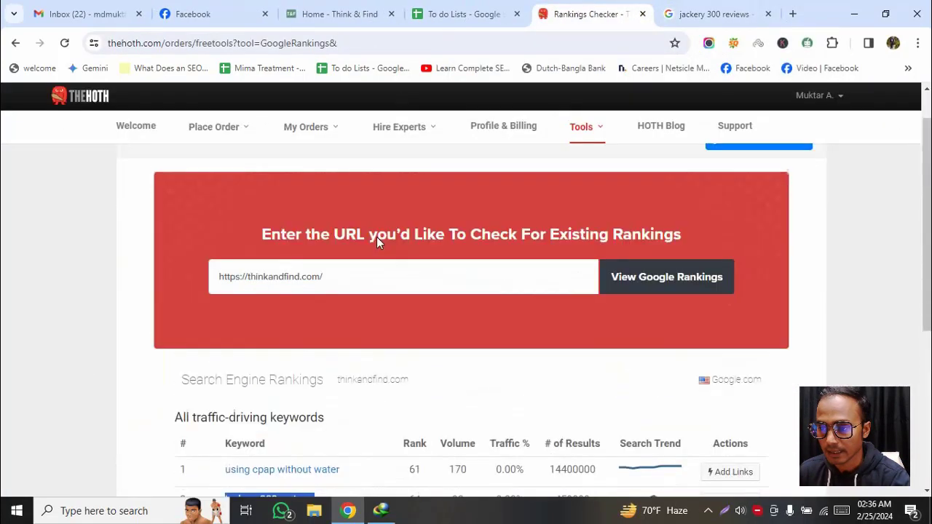
scroll(377, 237, up, 1)
triple_click(329, 324)
key(BackSpace)
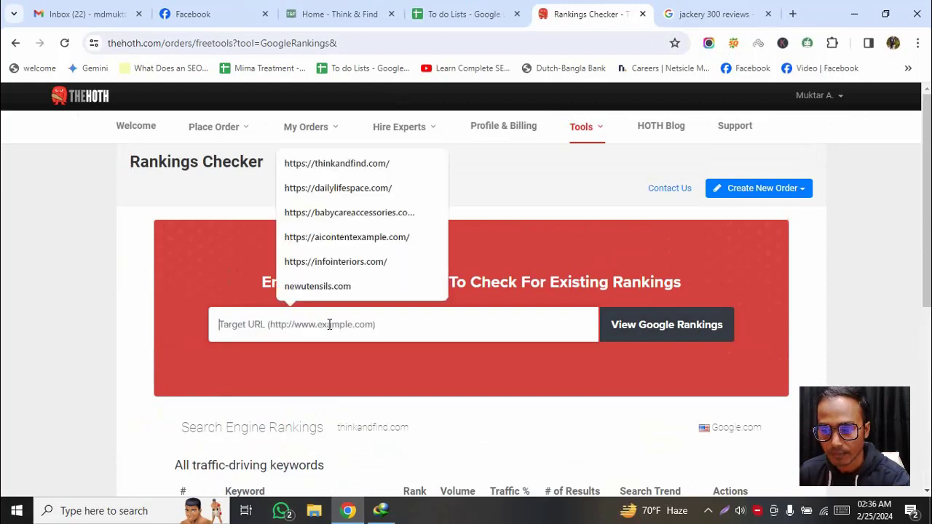
click(91, 366)
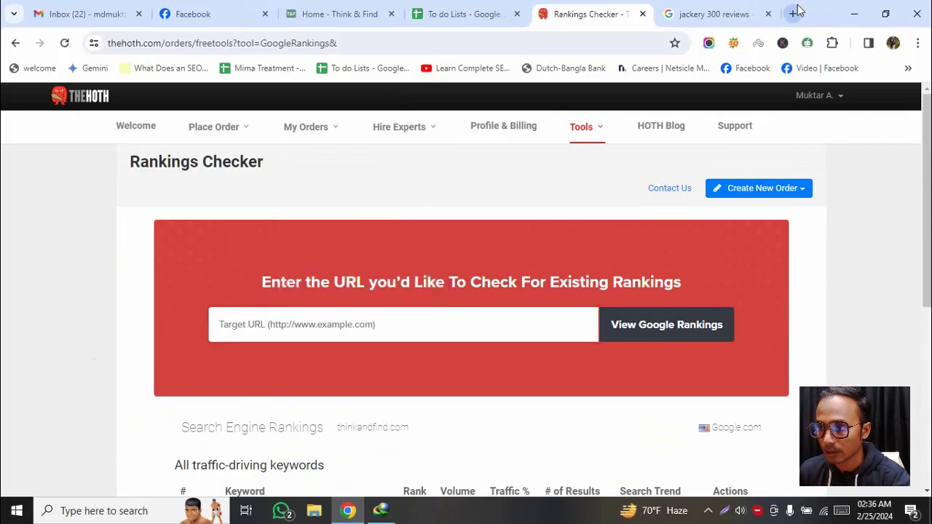
- Open the Halfway Anywhere "Jackery Solar Generator 300 Review" result from the "jackery 300 reviews" search in a new tab
click(721, 16)
scroll(119, 319, down, 15)
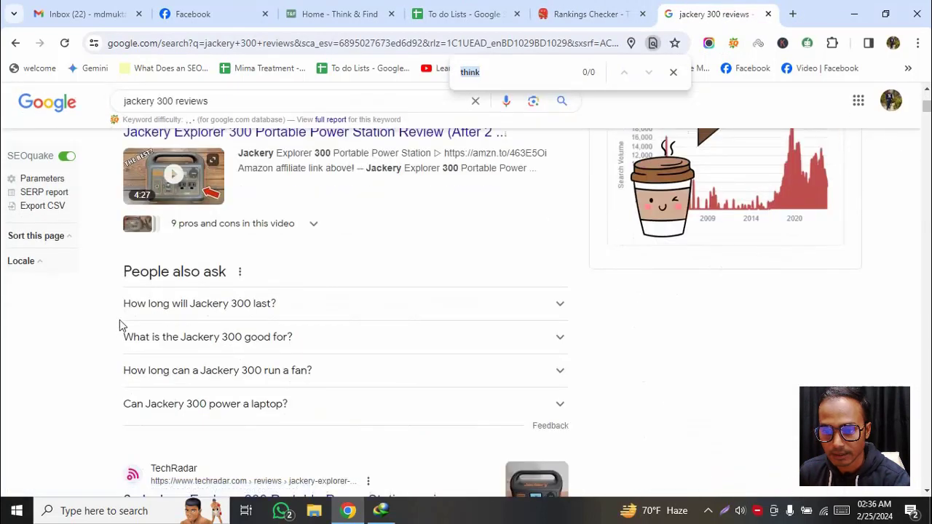
scroll(115, 333, down, 1)
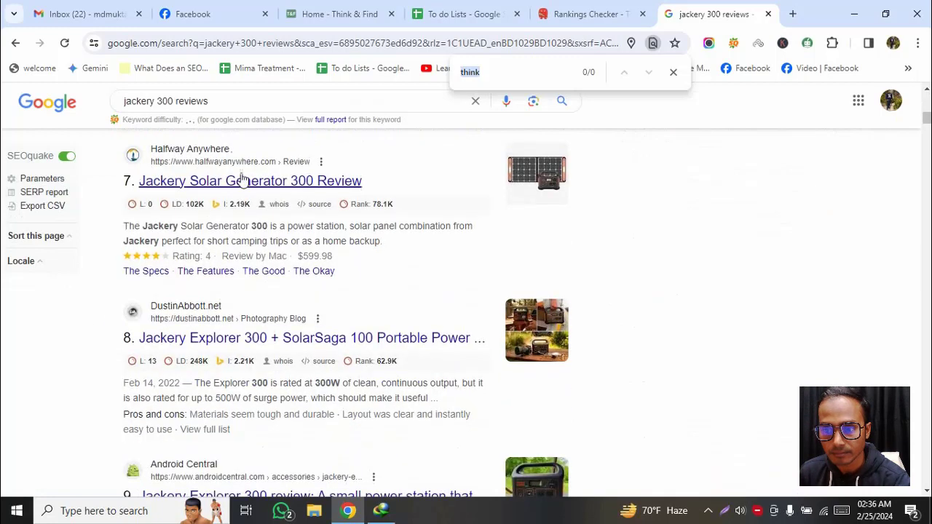
middle_click(302, 162)
click(752, 7)
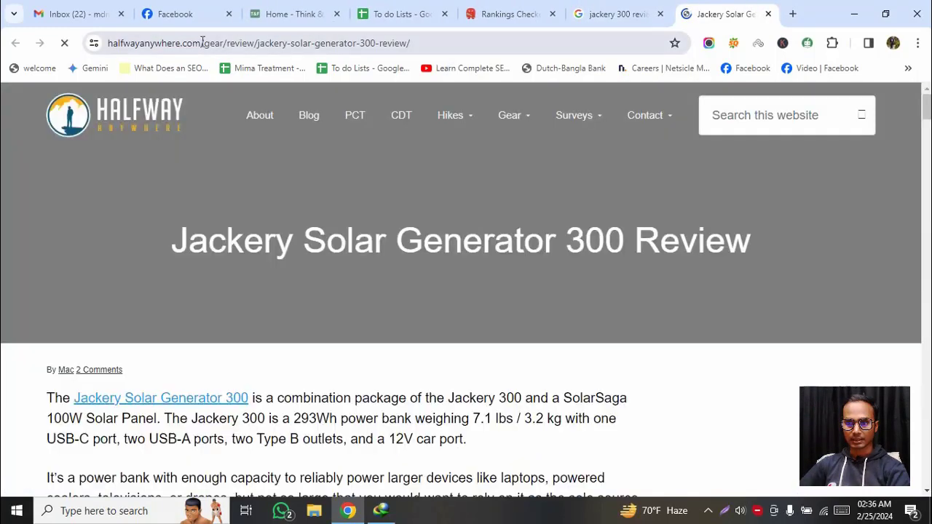
double_click(202, 41)
key(ctrl+c)
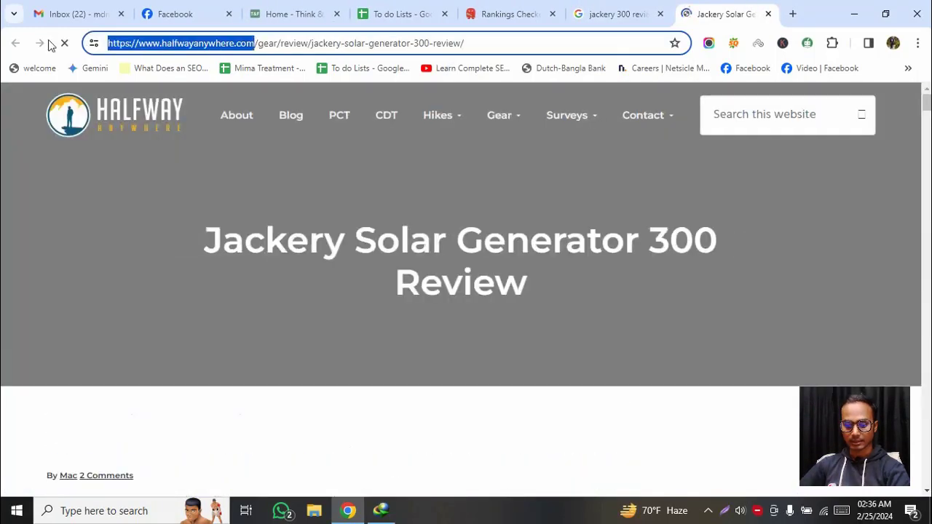
click(596, 8)
click(509, 14)
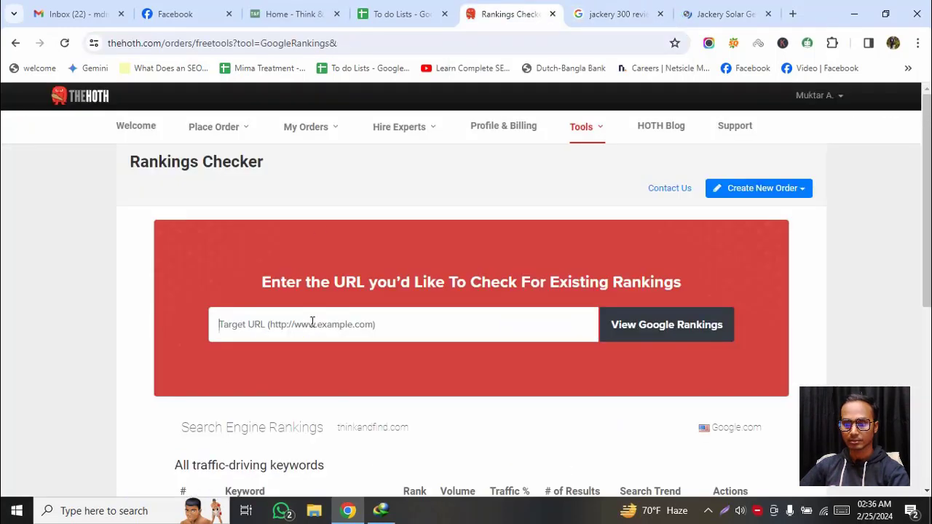
key(ctrl+v)
click(673, 324)
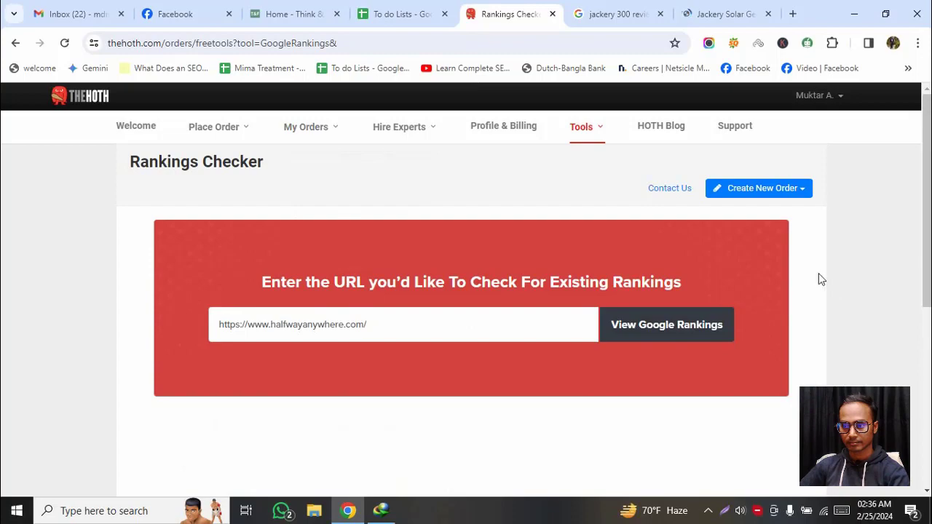
- Look through the first 50 ranked keywords of halfwayanywhere.com and load more results
scroll(857, 243, down, 3)
scroll(856, 243, down, 12)
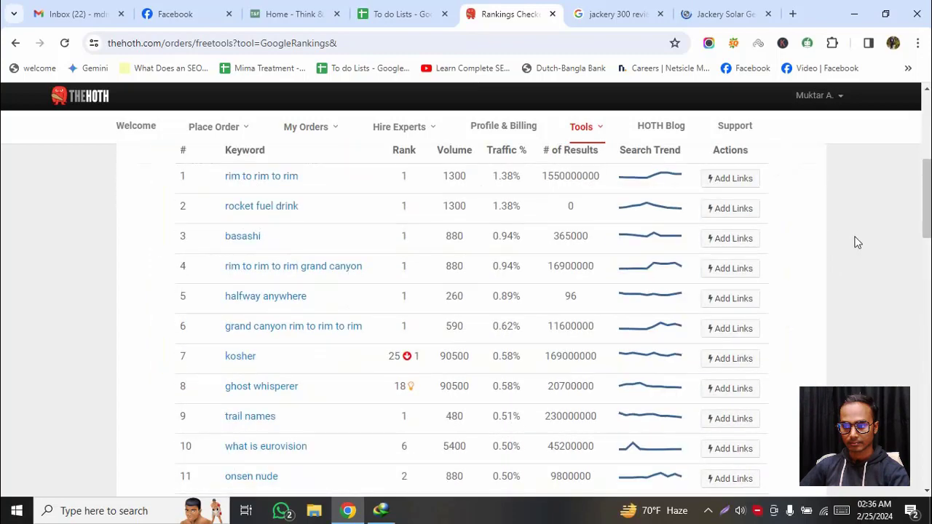
scroll(857, 243, down, 7)
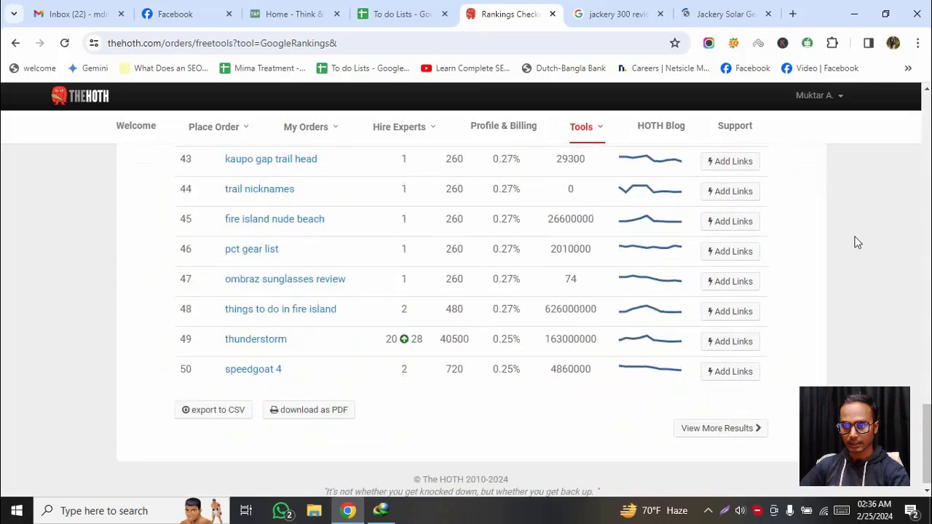
click(710, 422)
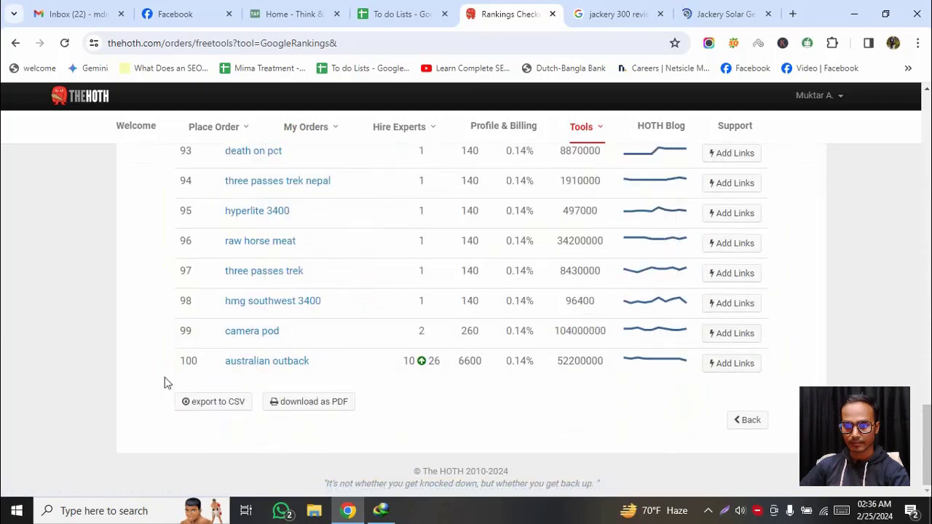
- Examine the ranks and volumes of keywords 51 to 100 for halfwayanywhere.com, from the last row up to the first
scroll(154, 375, up, 1)
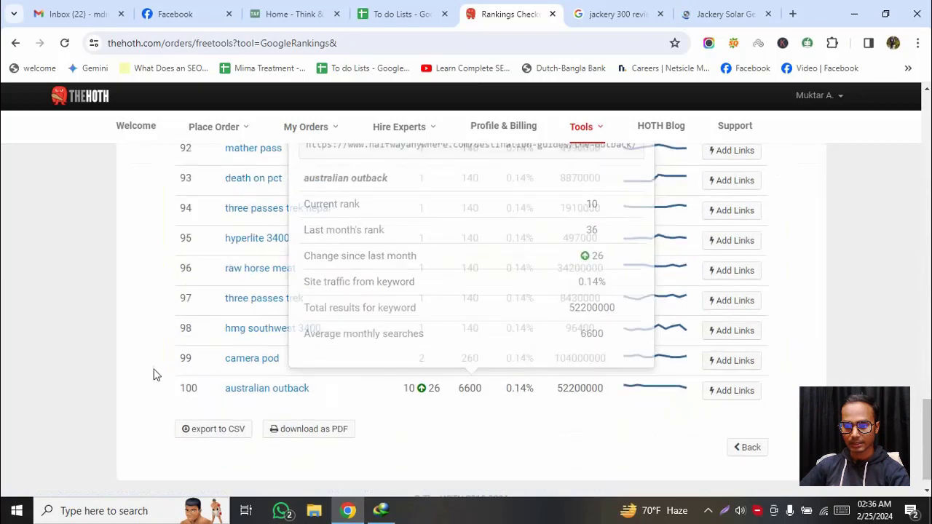
scroll(154, 375, up, 3)
scroll(170, 379, up, 8)
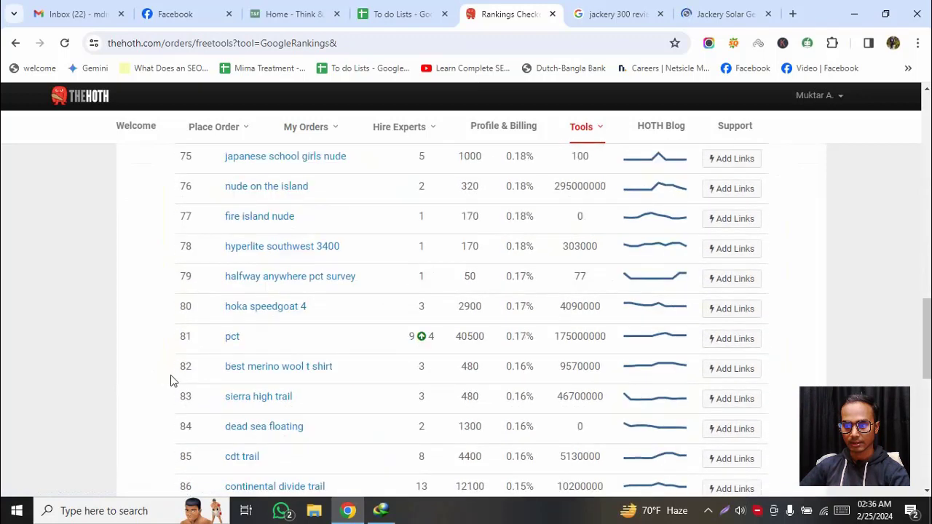
scroll(170, 380, down, 1)
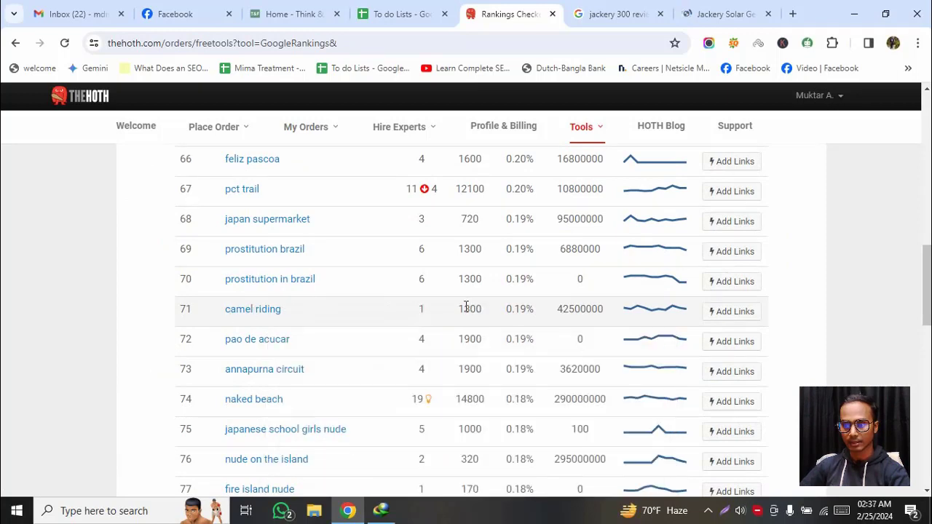
scroll(466, 306, up, 4)
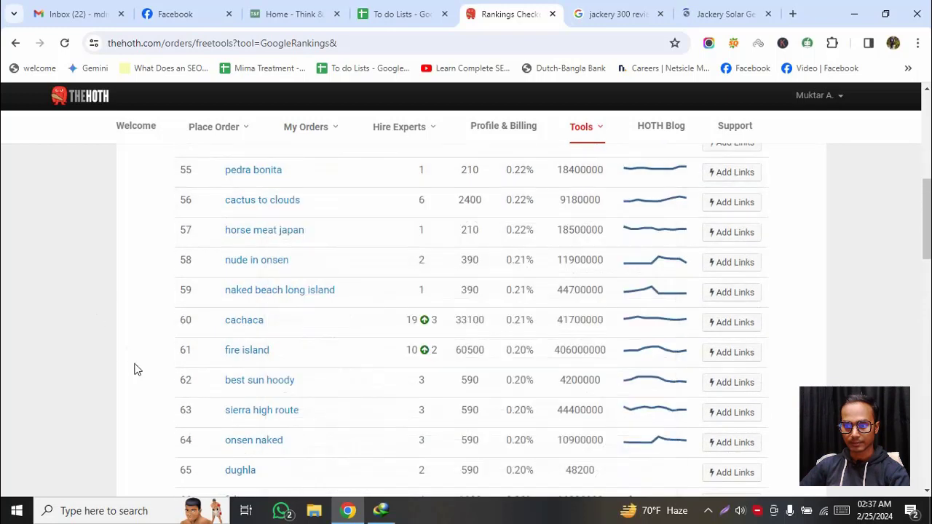
scroll(109, 344, up, 3)
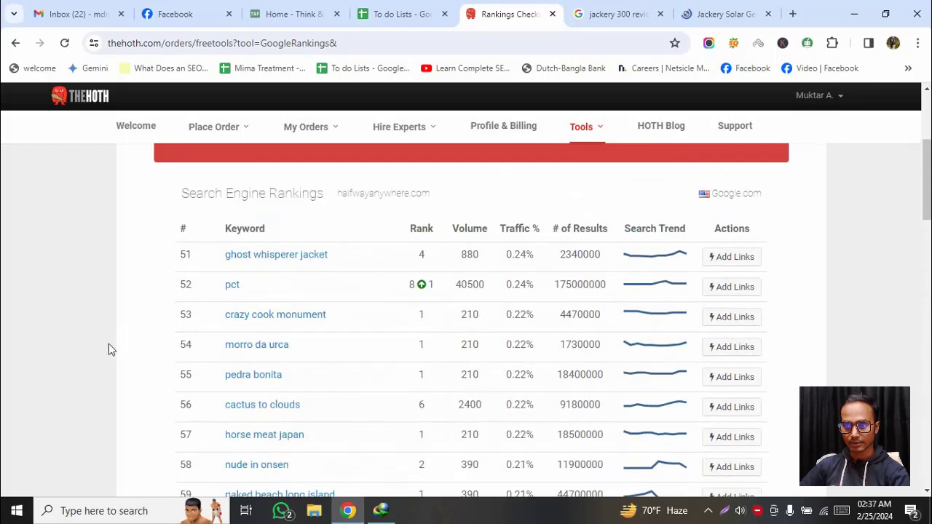
- Copy the keyword "pct" from the halfwayanywhere.com rankings and search Google for it
double_click(234, 286)
key(ctrl+c)
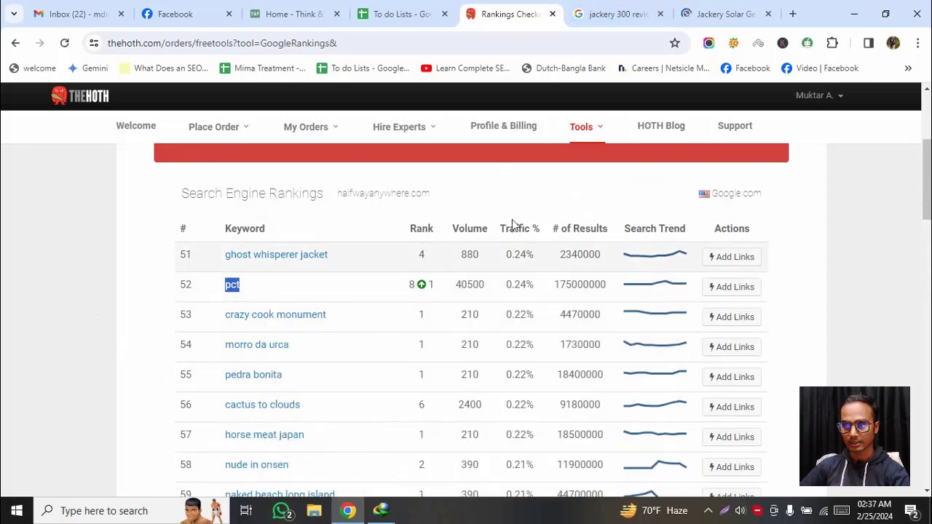
click(618, 14)
triple_click(246, 102)
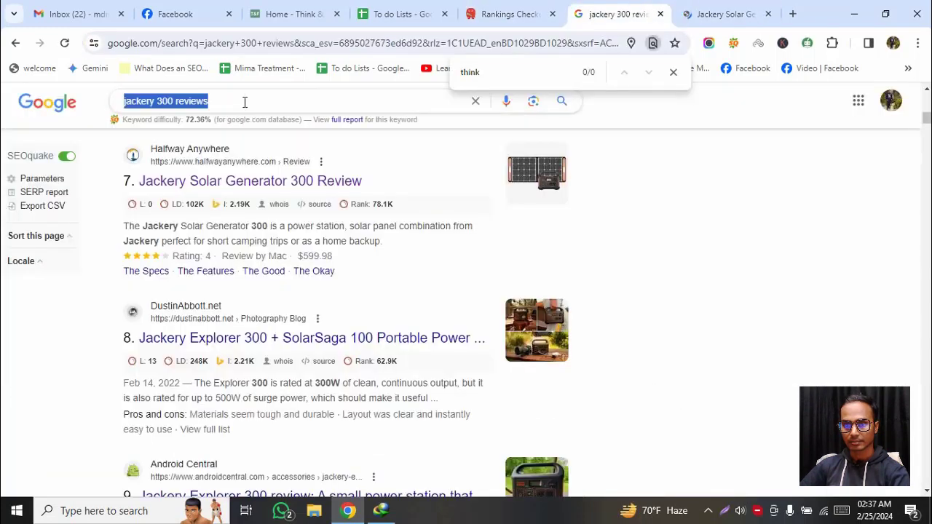
key(ctrl+v)
key(Return)
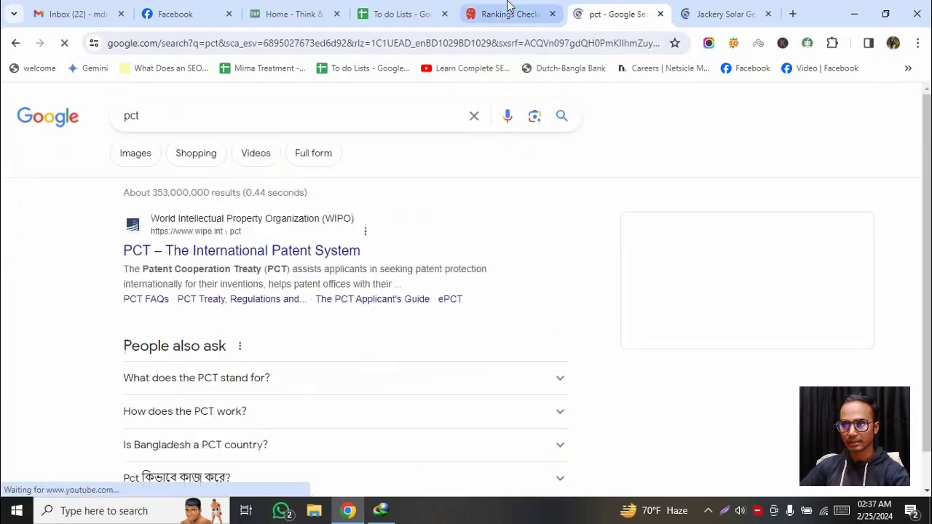
- Look for the Halfway Anywhere site in the Google results for "pct", searching the page for "half"
click(510, 10)
scroll(129, 300, up, 3)
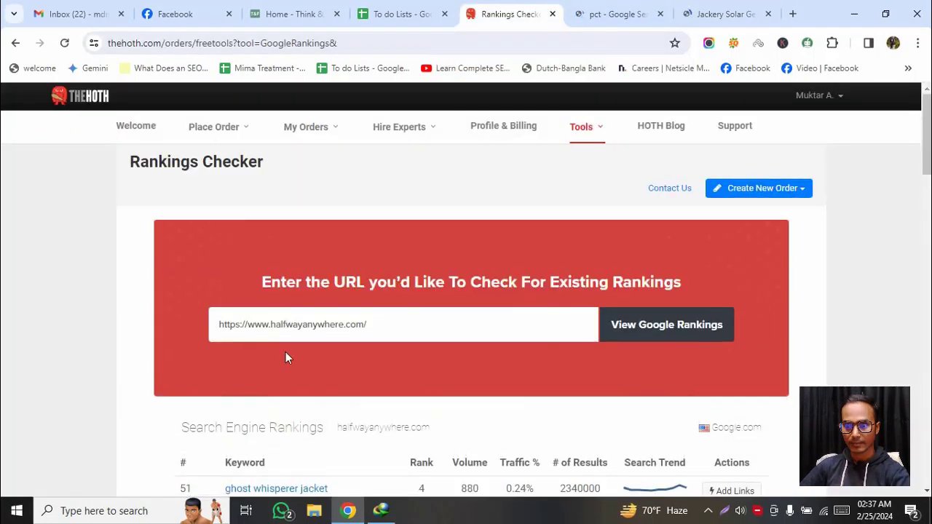
click(628, 12)
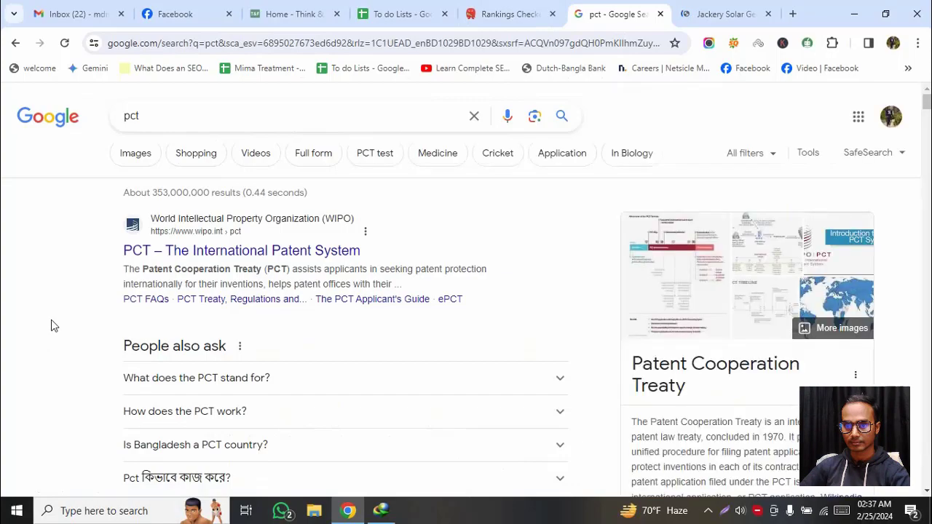
scroll(51, 326, down, 3)
scroll(51, 325, down, 3)
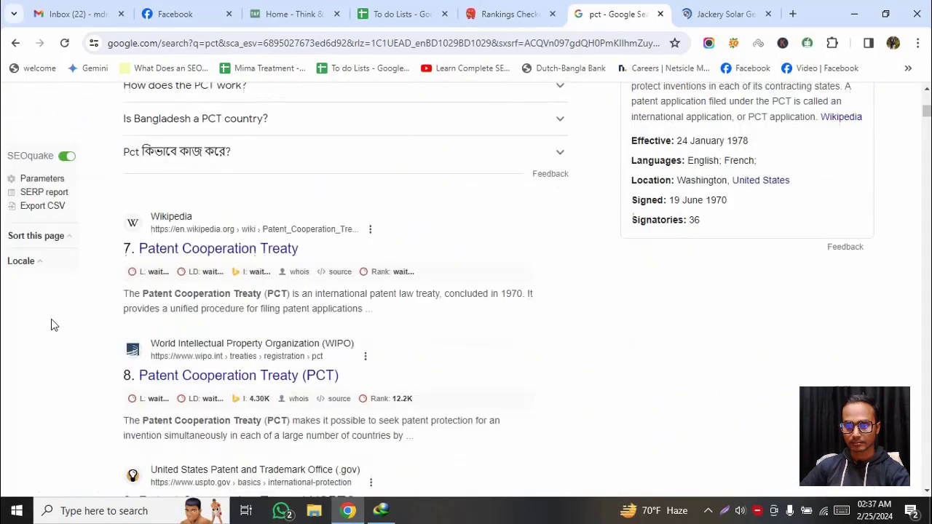
scroll(51, 326, down, 2)
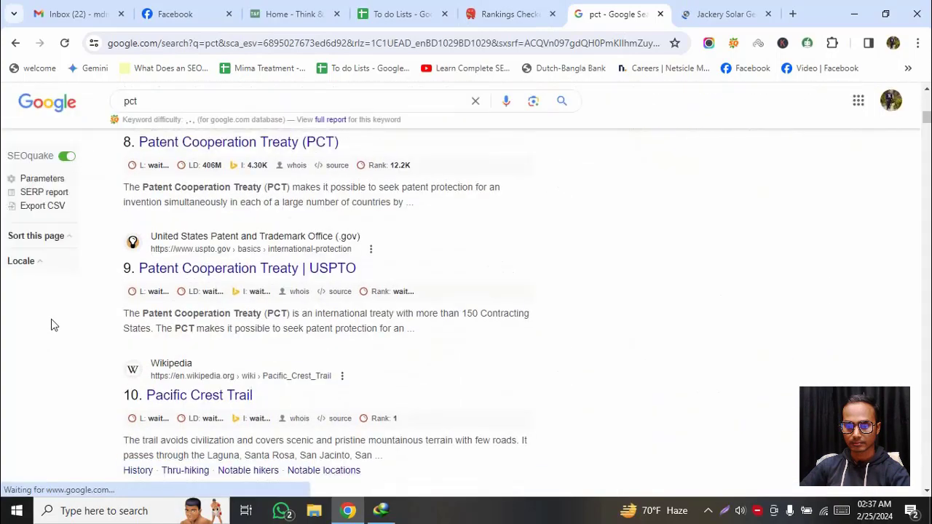
scroll(52, 322, down, 3)
scroll(138, 320, down, 2)
scroll(138, 321, down, 7)
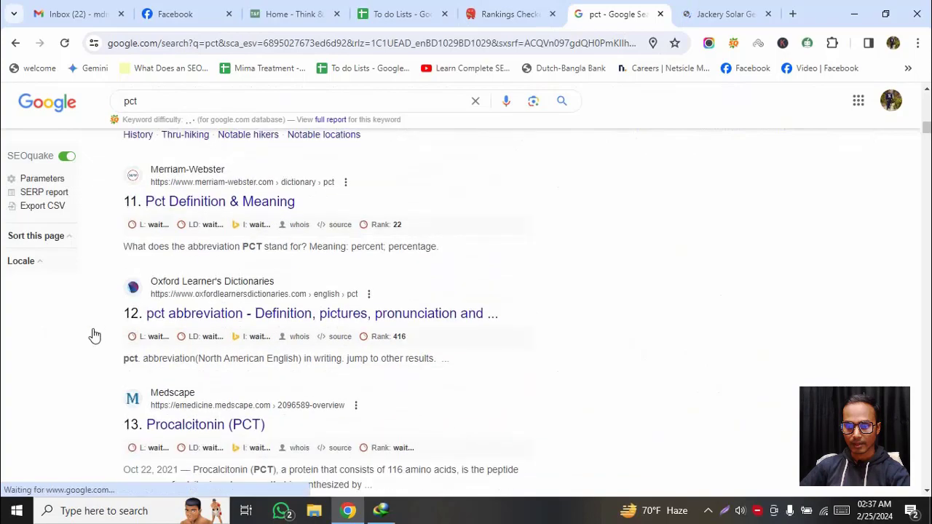
scroll(91, 348, down, 1)
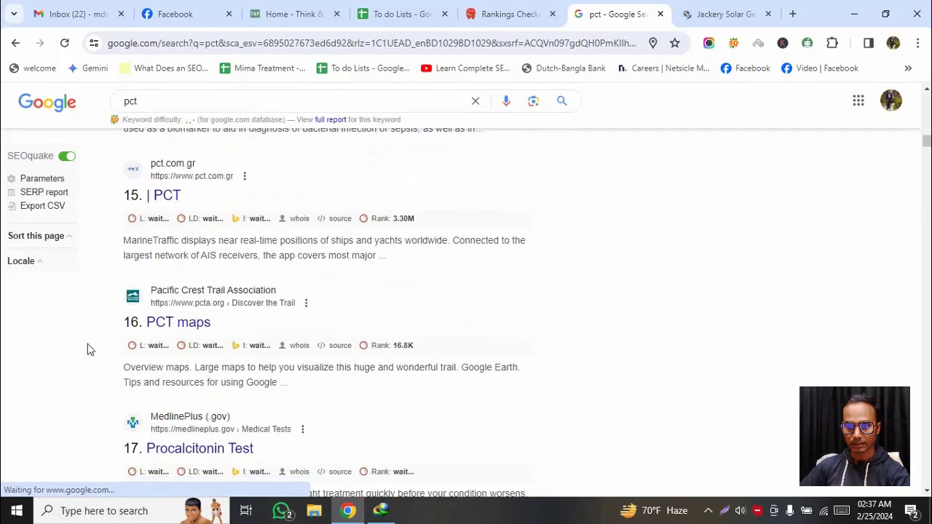
scroll(87, 349, down, 3)
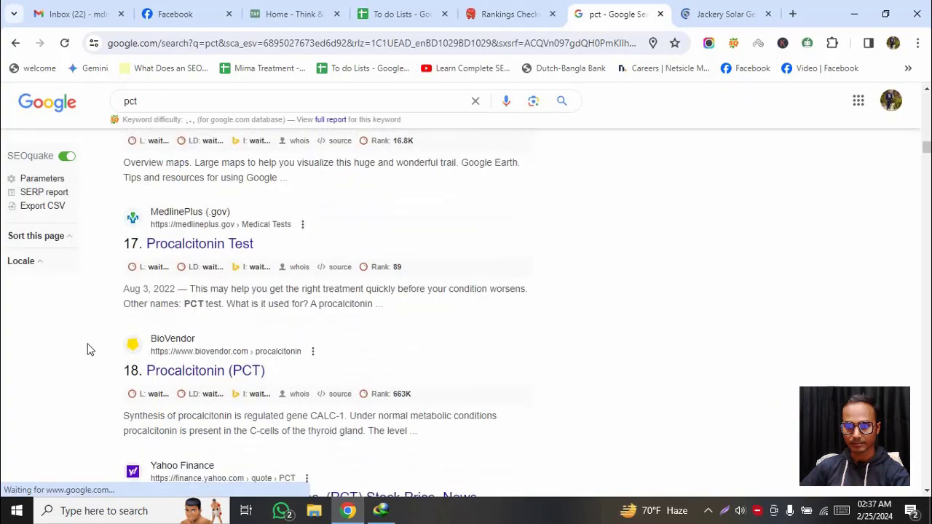
scroll(87, 350, down, 3)
scroll(87, 349, down, 4)
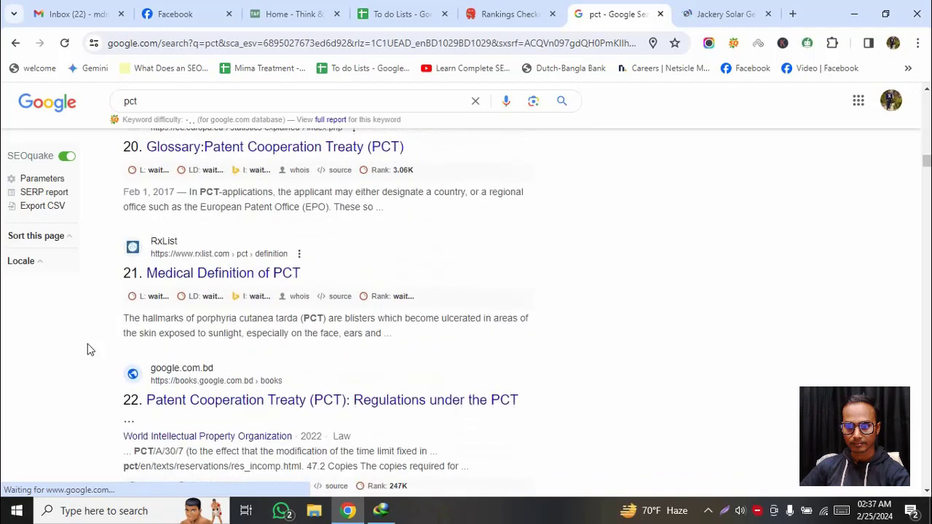
scroll(88, 345, down, 5)
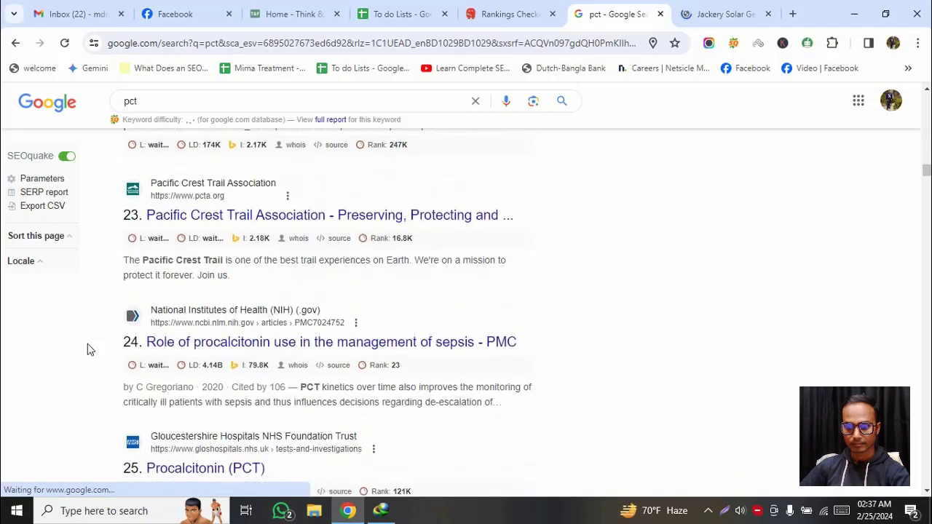
key(ctrl+f)
text(f)
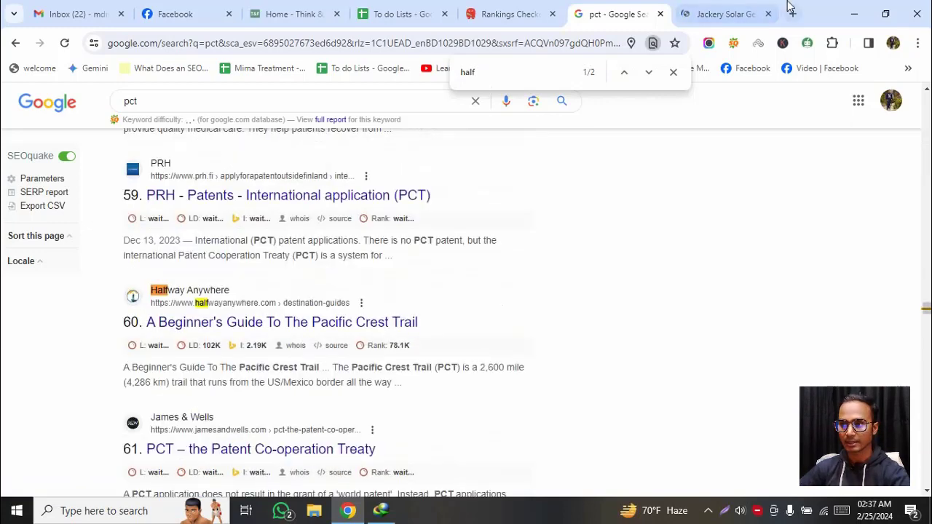
- Check the rank details of the keyword "pct" for halfwayanywhere.com in the Rankings Checker
click(504, 13)
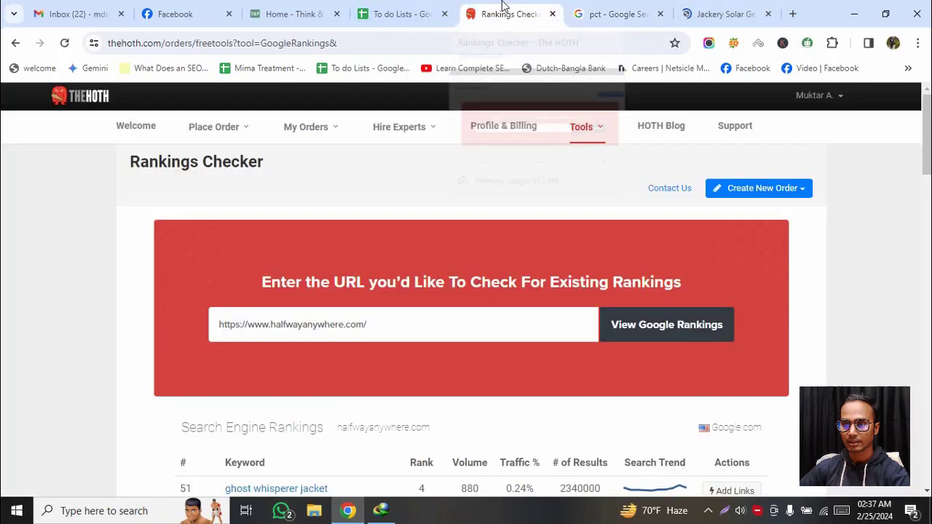
scroll(265, 400, down, 3)
mouse_move(413, 312)
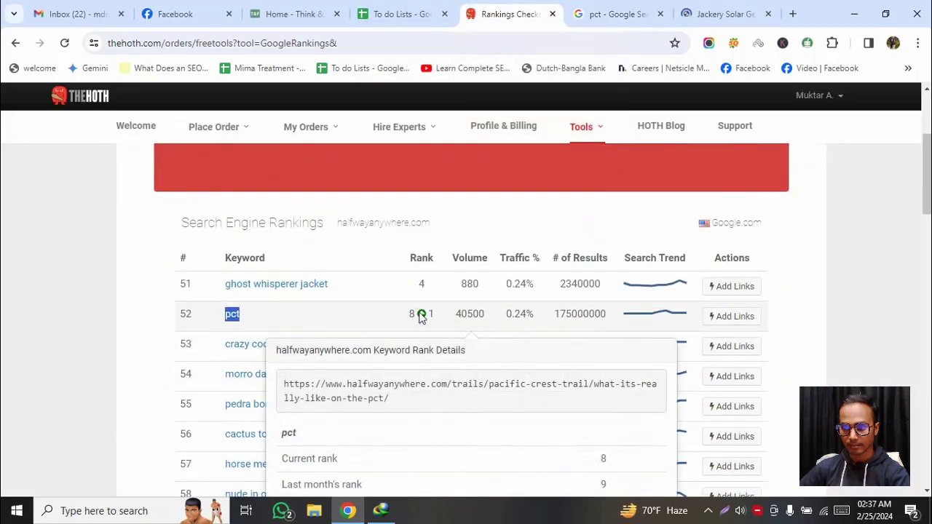
scroll(420, 316, down, 2)
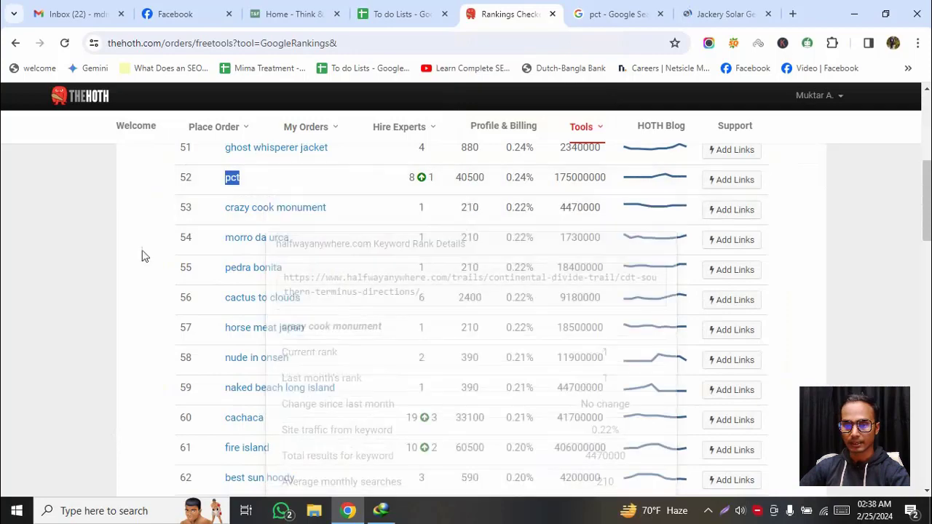
scroll(138, 276, up, 1)
mouse_move(415, 247)
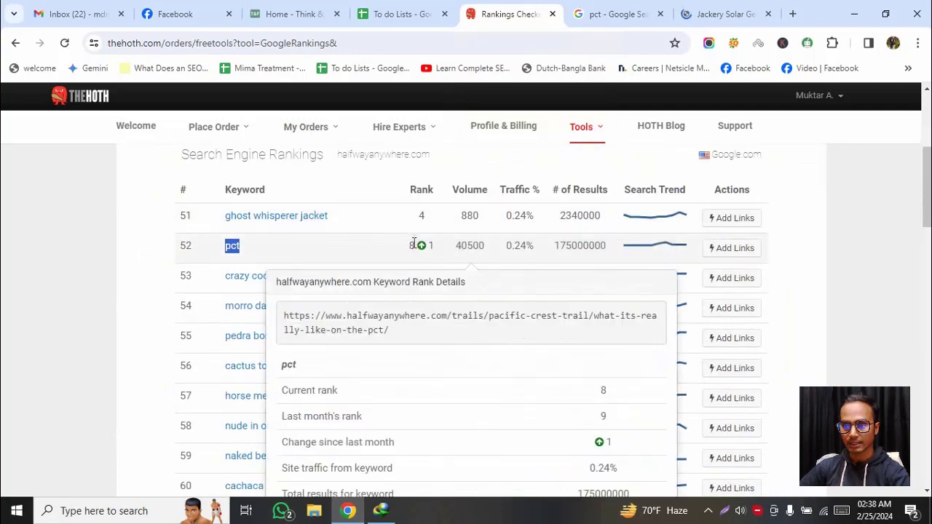
scroll(413, 243, up, 4)
- Look through halfwayanywhere.com's ranked keywords from 51 onward and highlight "naked beach long island"
click(722, 12)
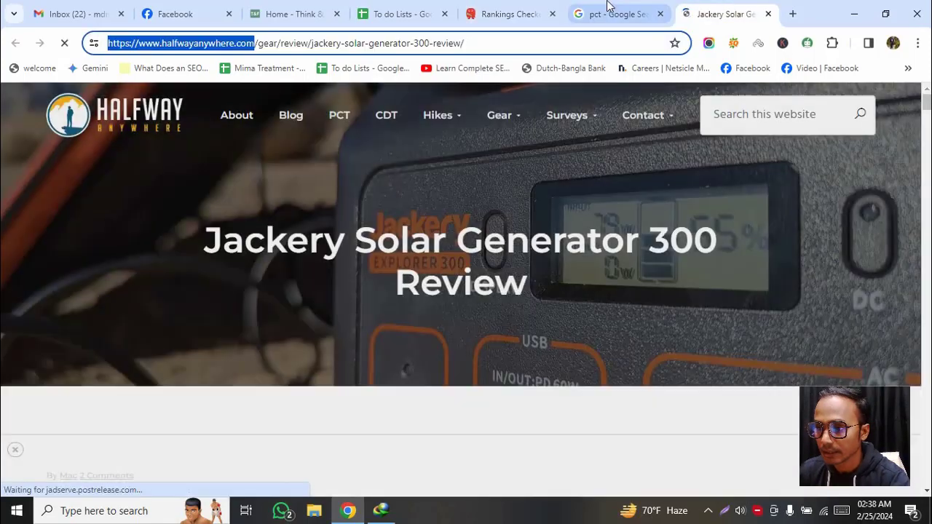
click(607, 9)
click(511, 12)
scroll(197, 376, down, 5)
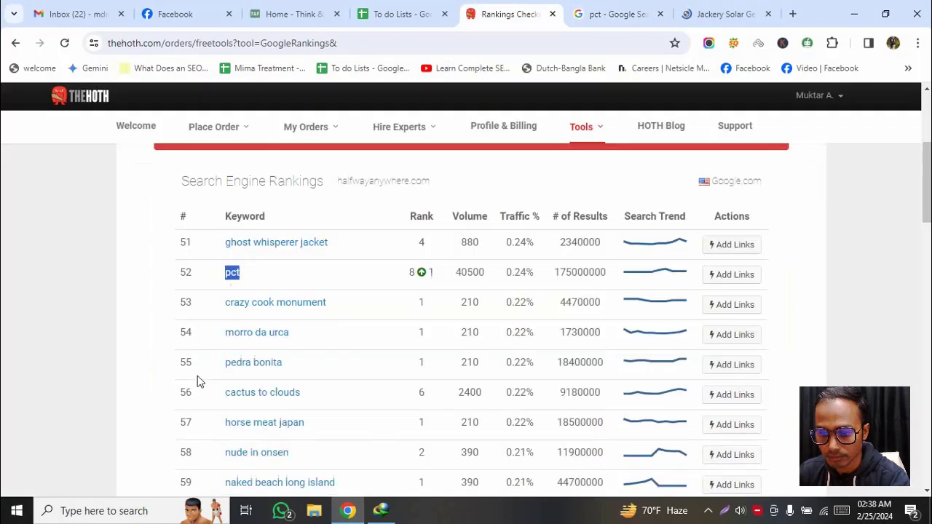
mouse_move(227, 355)
scroll(227, 355, down, 2)
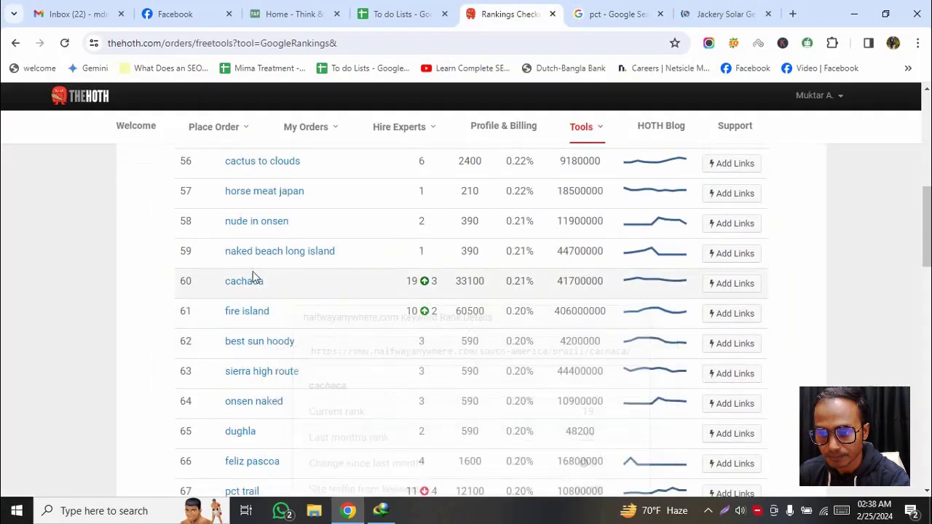
mouse_move(346, 249)
drag(337, 250, 236, 251)
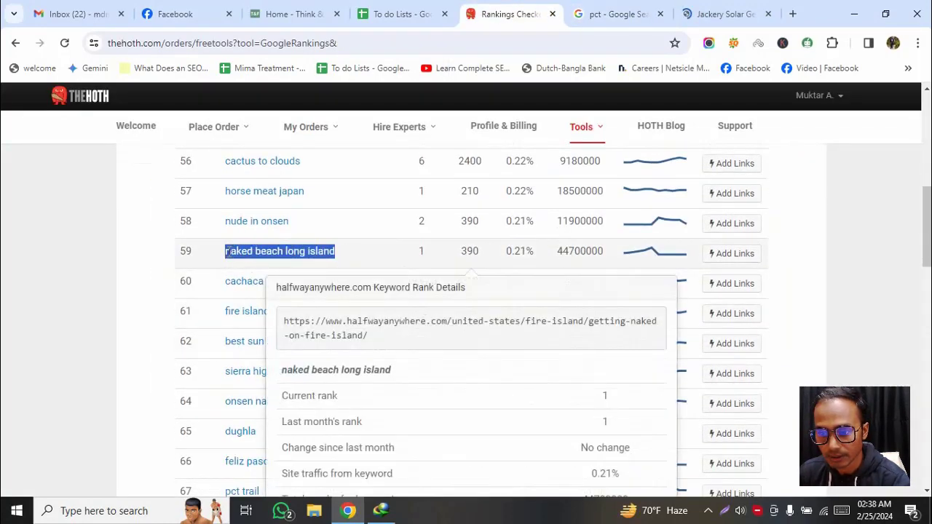
- Highlight the keyword "best sun hoody" in the rankings and search Google for it
scroll(204, 326, down, 2)
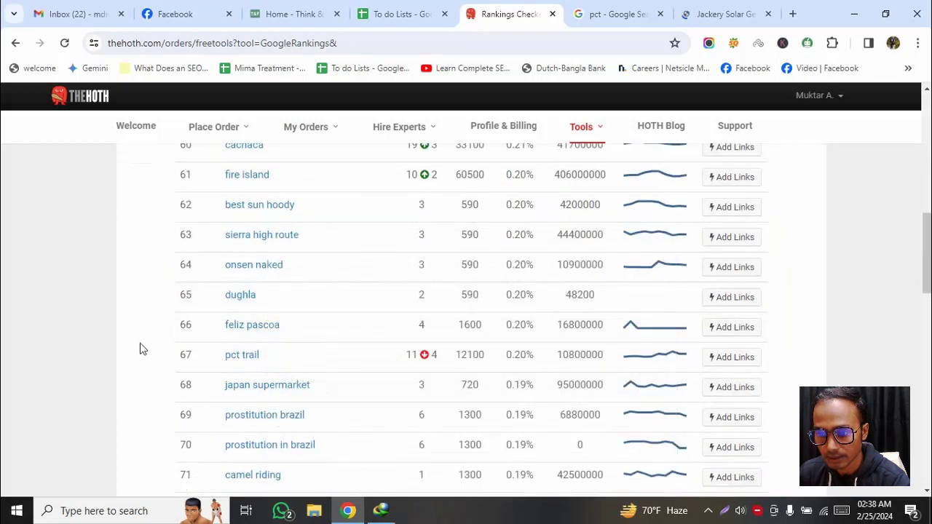
mouse_move(312, 208)
drag(313, 206, 230, 211)
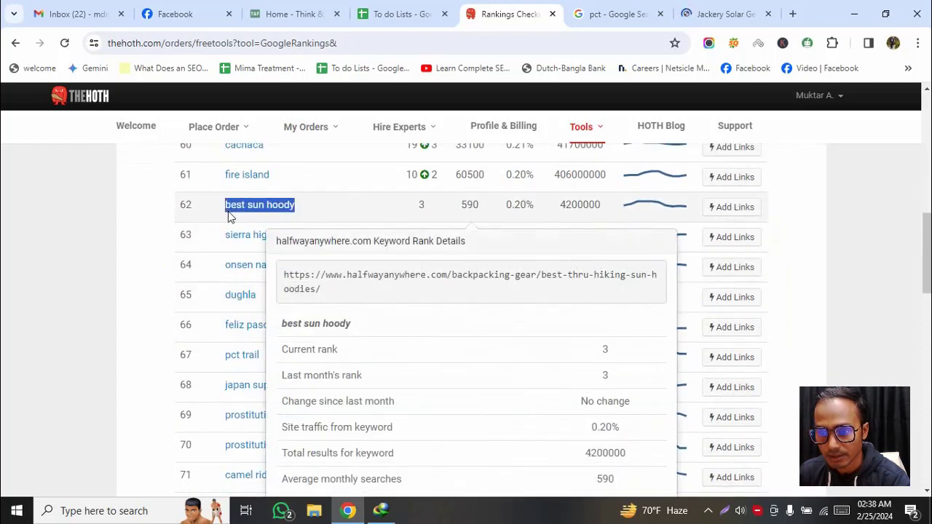
key(ctrl+Tab)
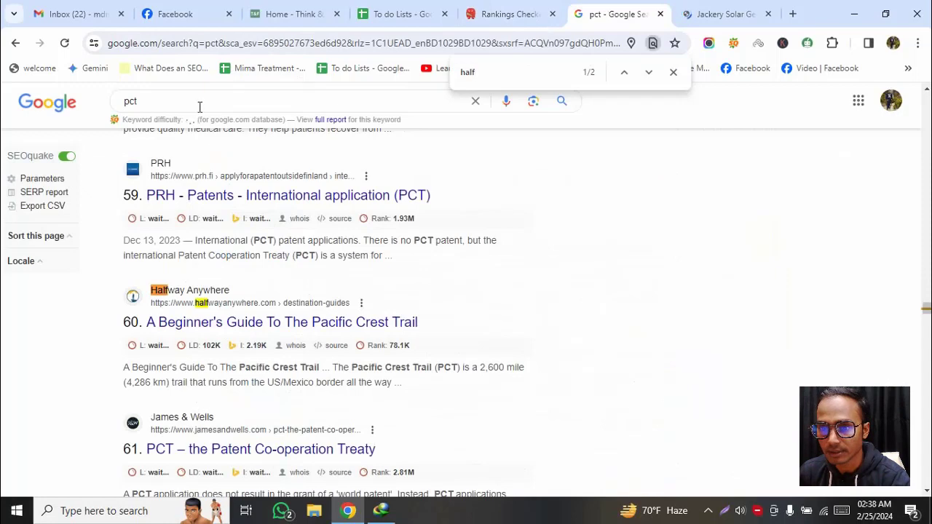
click(200, 102)
key(ctrl+a)
text(best sun hoody)
key(Return)
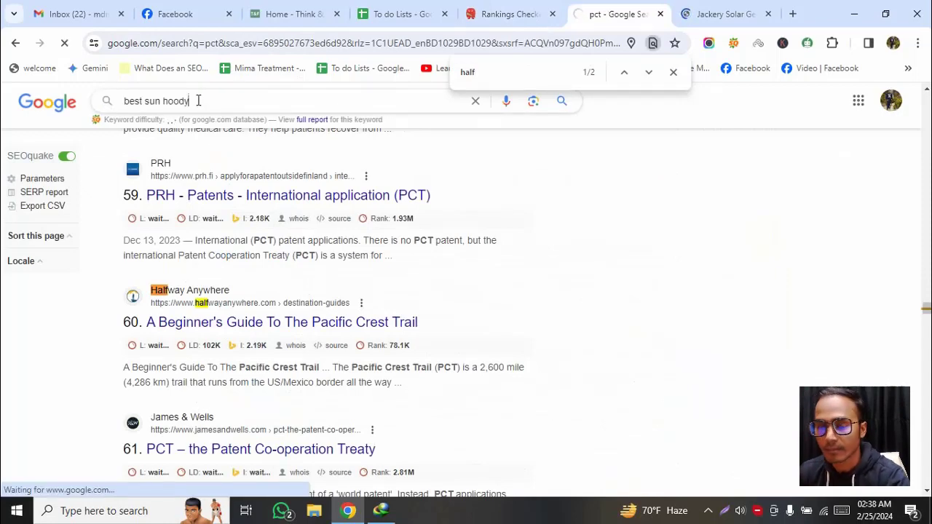
- Locate the Halfway Anywhere result for "best sun hoody" and compare its position with the rank in the Rankings Checker
scroll(34, 255, down, 3)
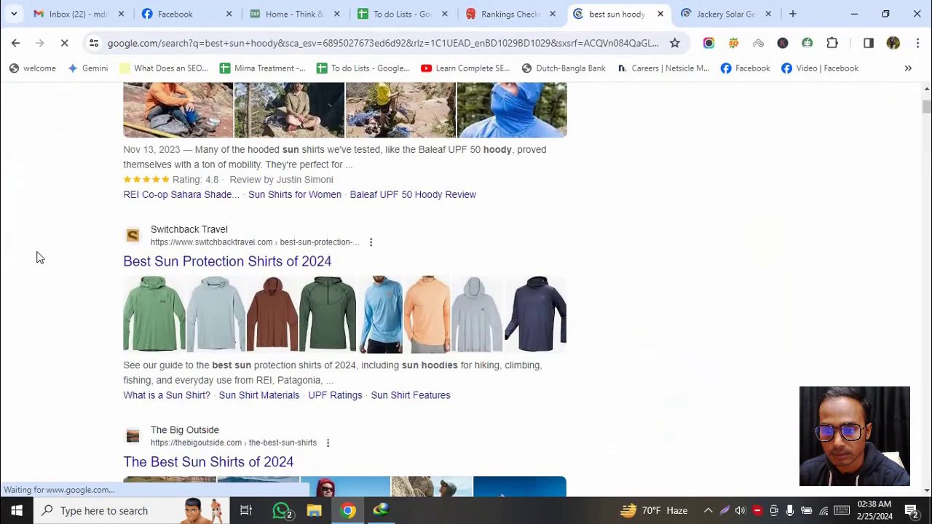
scroll(39, 257, down, 1)
scroll(51, 347, down, 1)
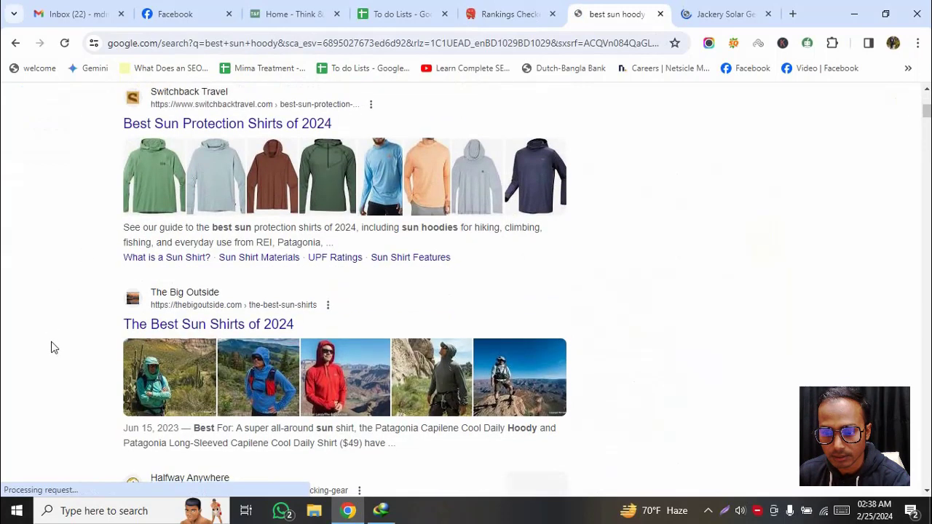
scroll(62, 341, down, 2)
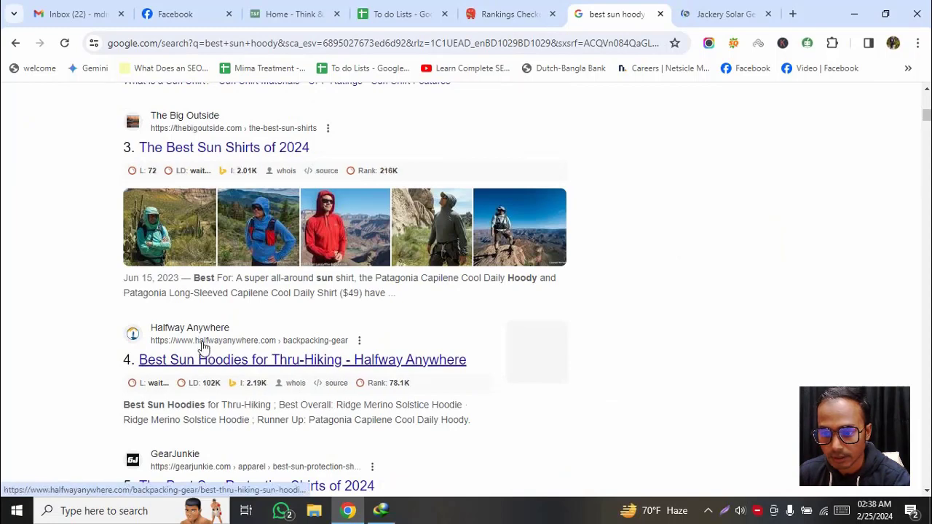
click(508, 14)
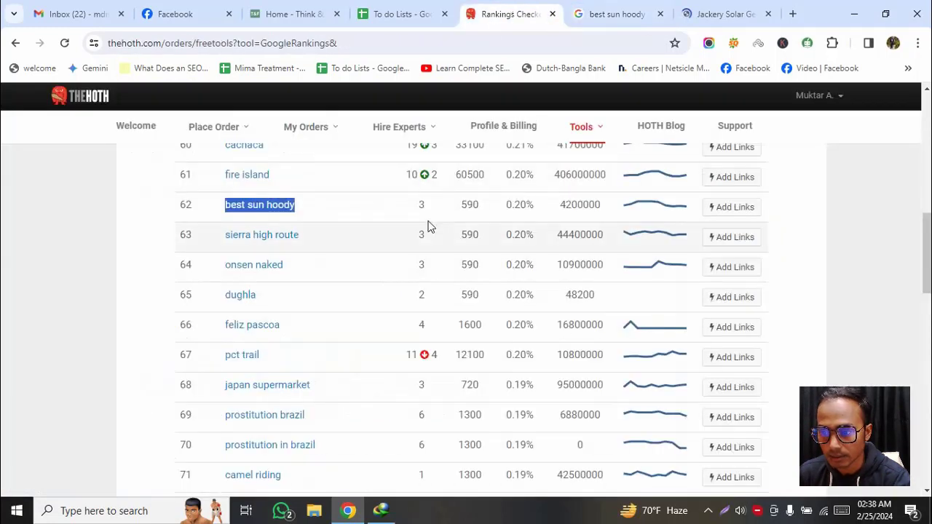
click(618, 13)
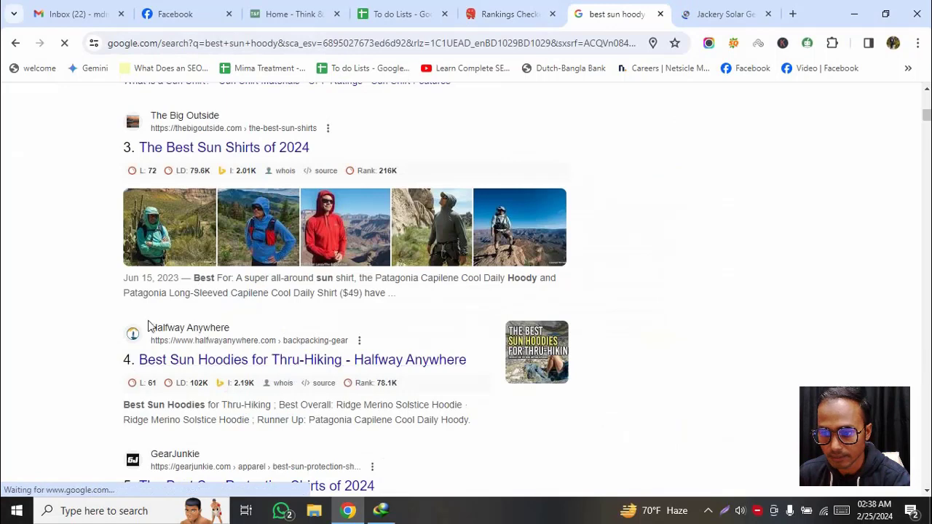
- Open the Halfway Anywhere "Best Sun Hoodies for Thru-Hiking" result in a new tab and look through the article down to the footer
right_click(303, 367)
click(385, 179)
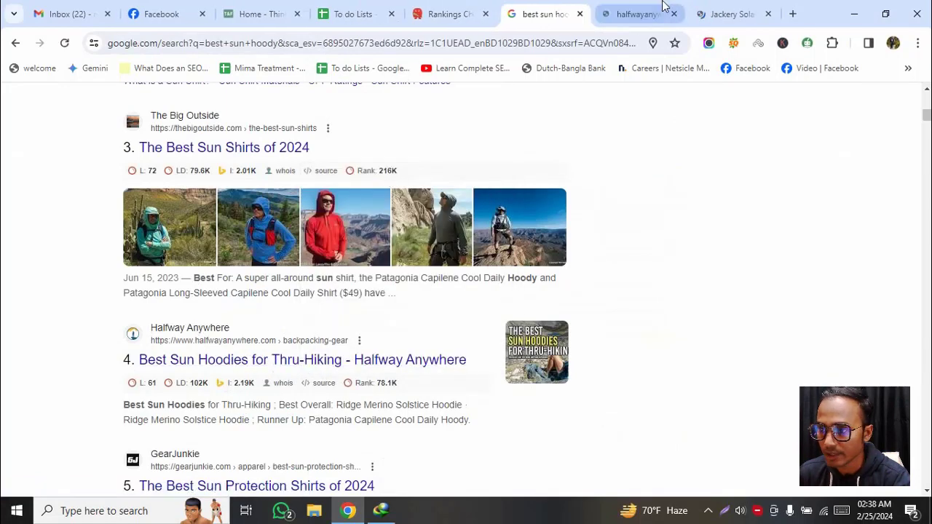
click(663, 7)
scroll(313, 315, down, 6)
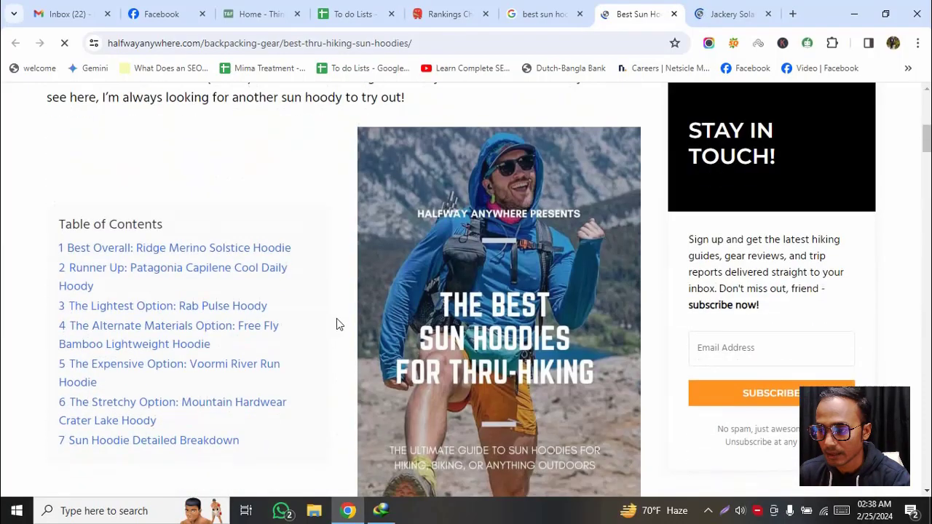
scroll(338, 324, down, 20)
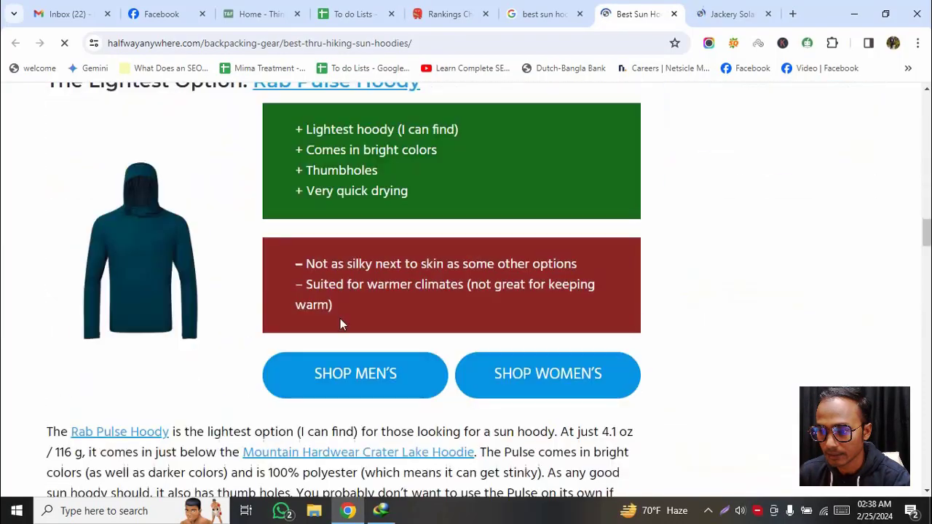
scroll(343, 325, down, 20)
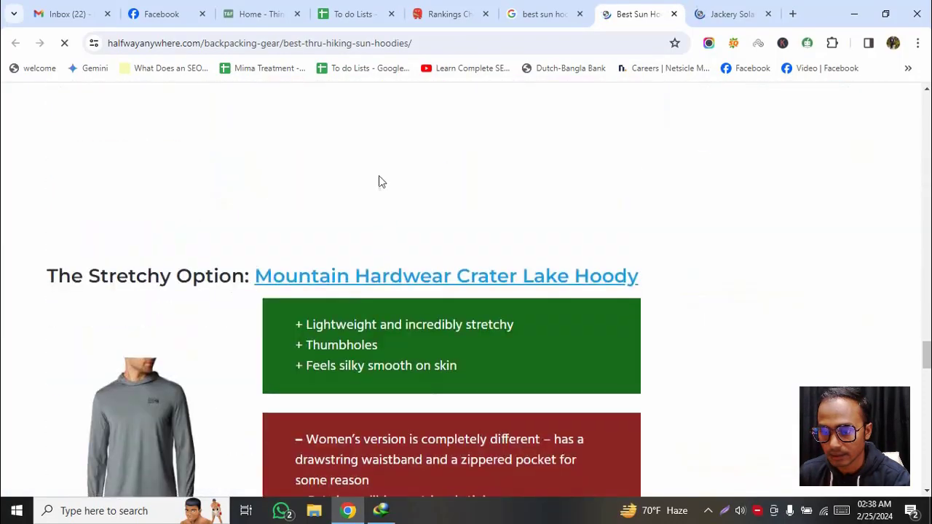
scroll(390, 237, down, 20)
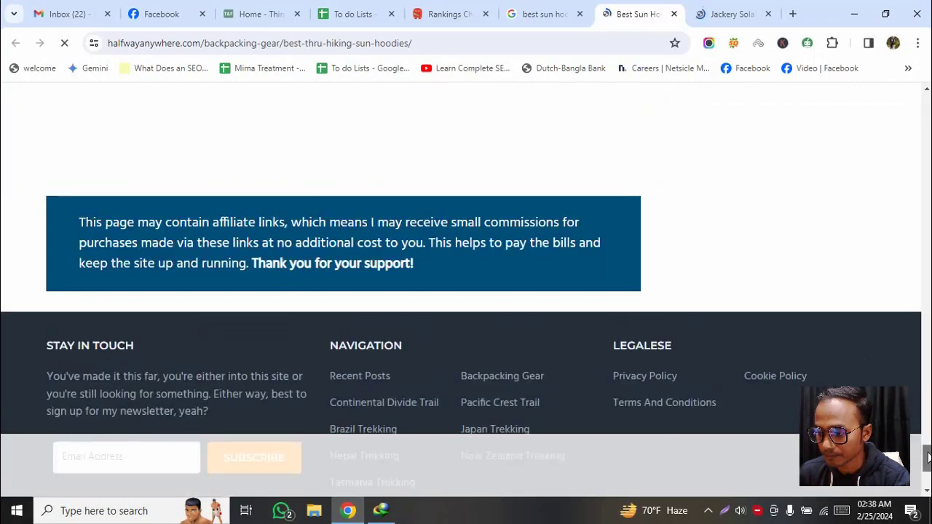
- Look back through the sun hoodies article up to its title and close both open Halfway Anywhere pages
drag(928, 457, 912, 173)
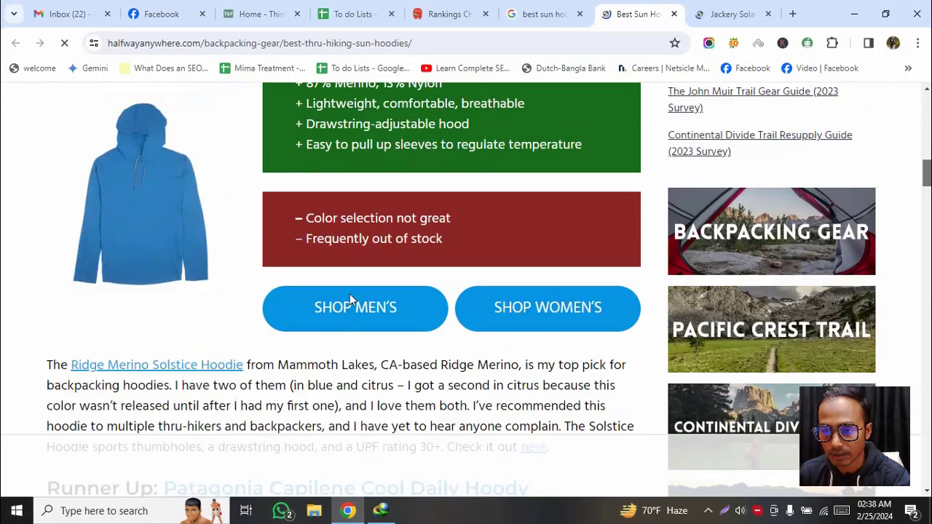
scroll(100, 405, down, 5)
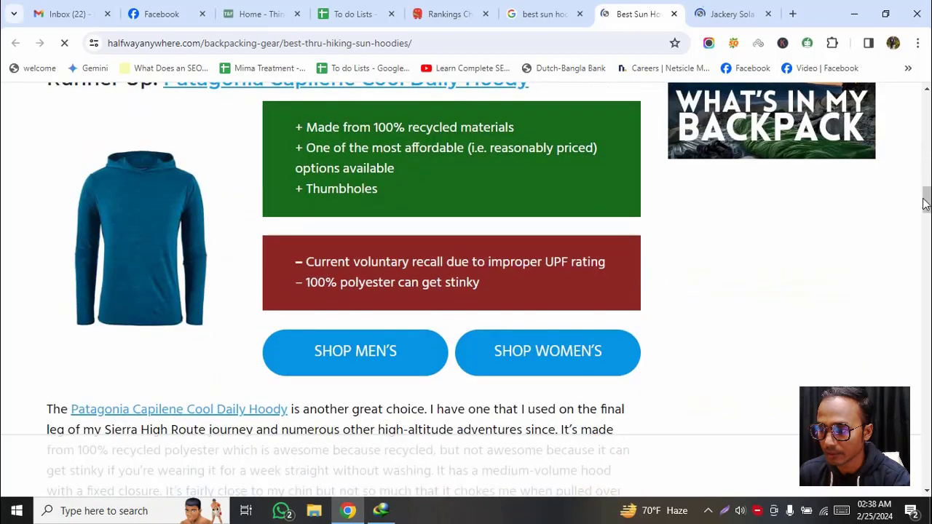
drag(928, 203, 901, 69)
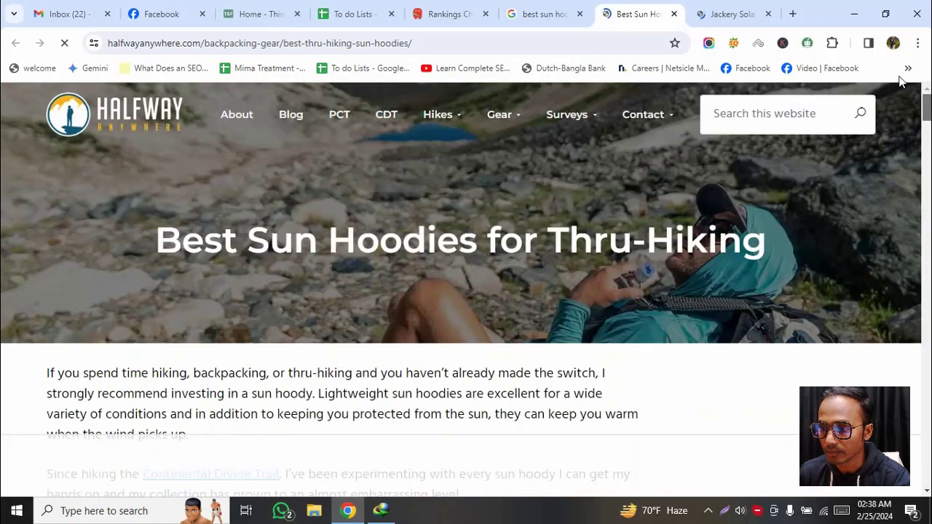
click(674, 14)
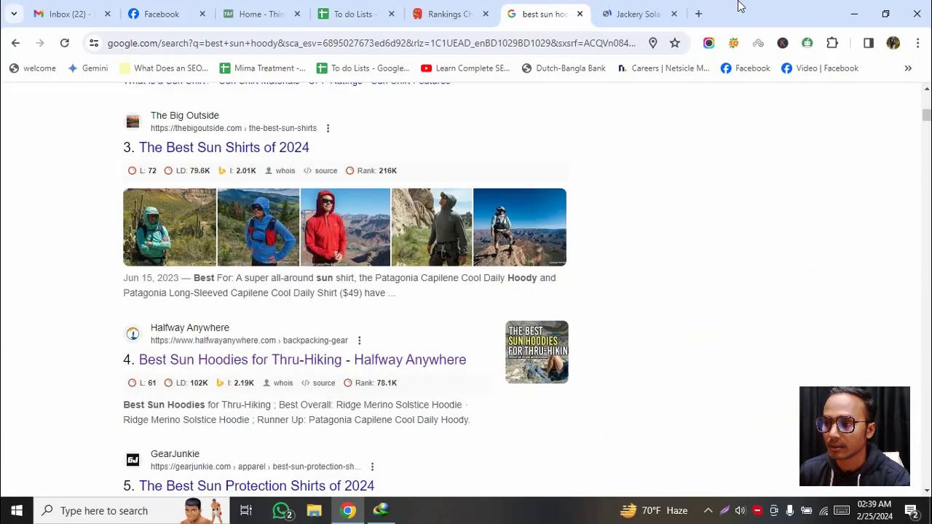
click(716, 8)
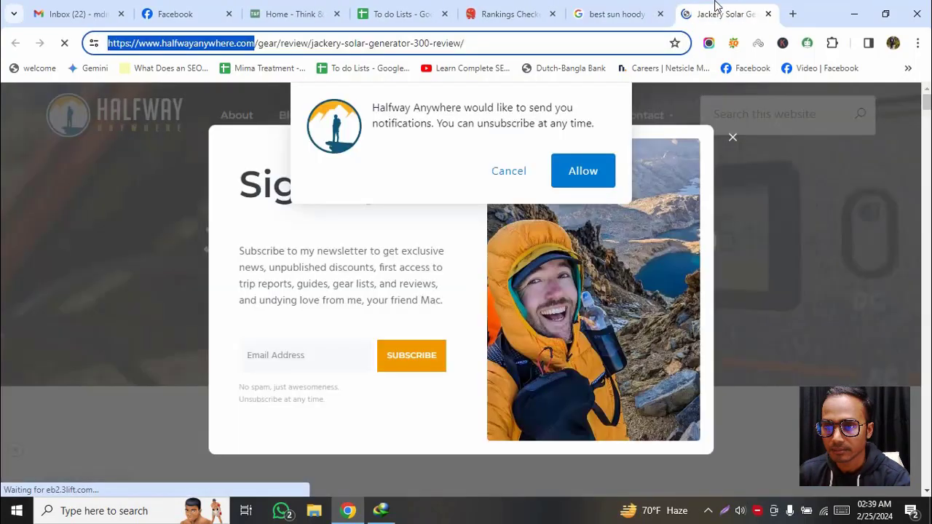
key(ctrl+w)
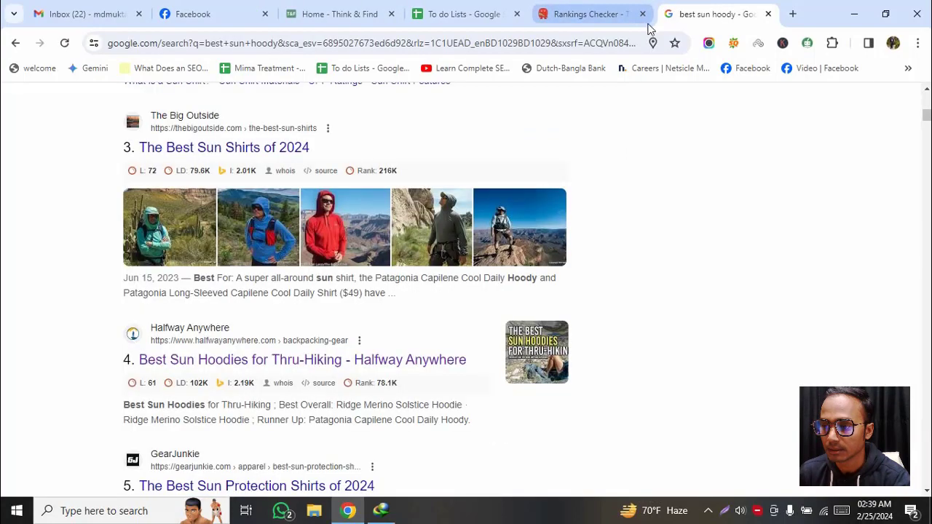
- Look through halfwayanywhere.com's remaining keywords in the Rankings Checker, close the checker and return to the To do Lists spreadsheet
click(605, 6)
scroll(92, 354, down, 6)
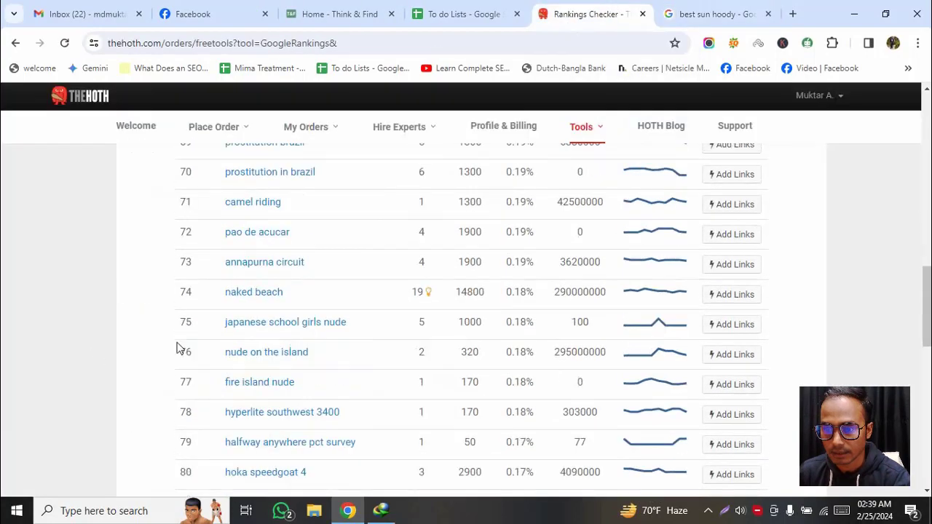
mouse_move(498, 291)
scroll(498, 291, up, 12)
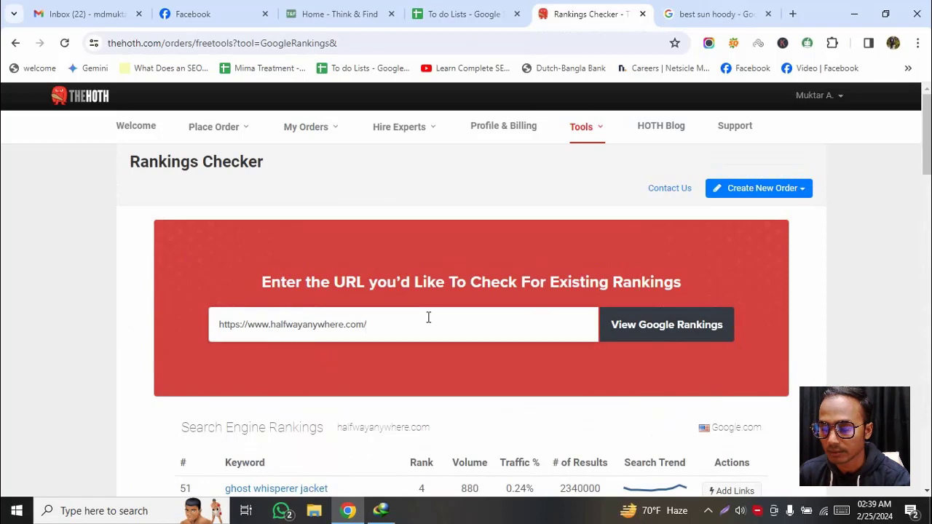
middle_click(586, 20)
click(456, 9)
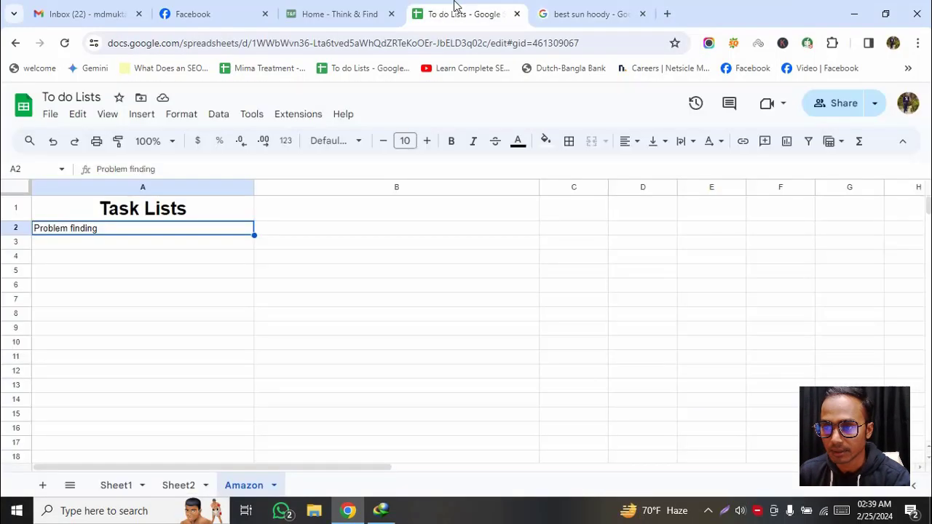
- Open Google Search Console in a new tab and switch to the Think and Find author's Google account
click(667, 15)
text(se)
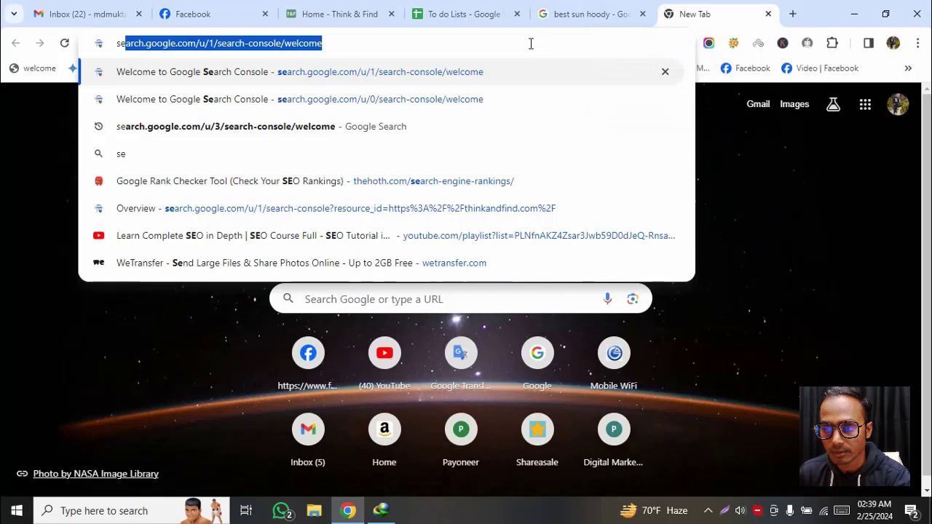
click(467, 71)
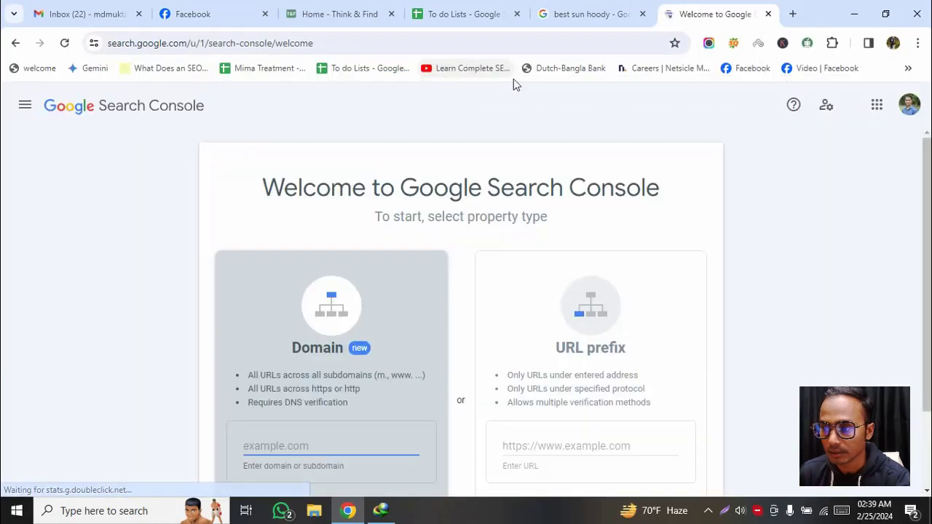
click(916, 105)
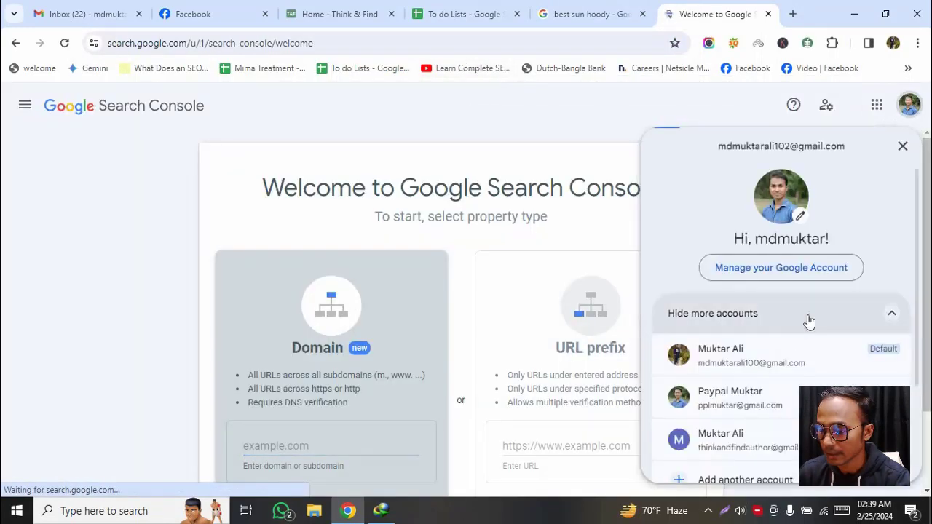
scroll(802, 321, down, 3)
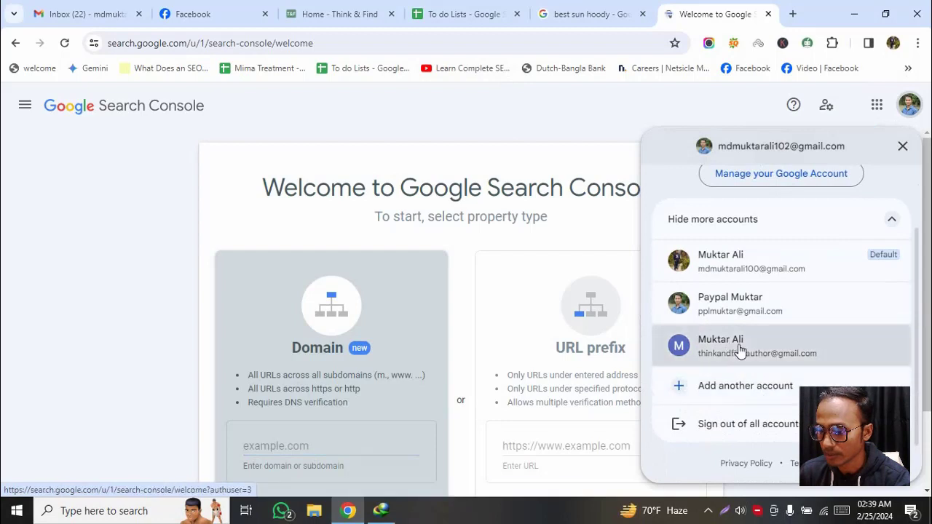
click(740, 350)
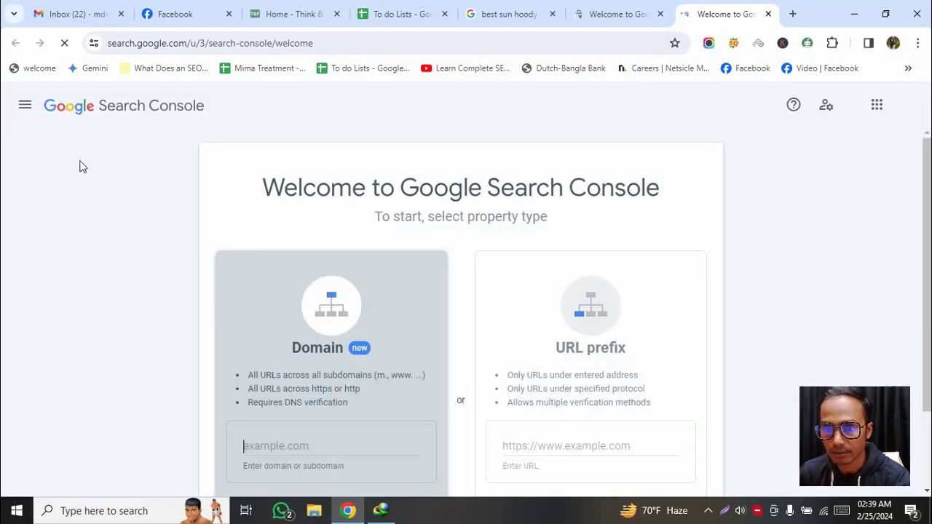
click(26, 107)
click(80, 151)
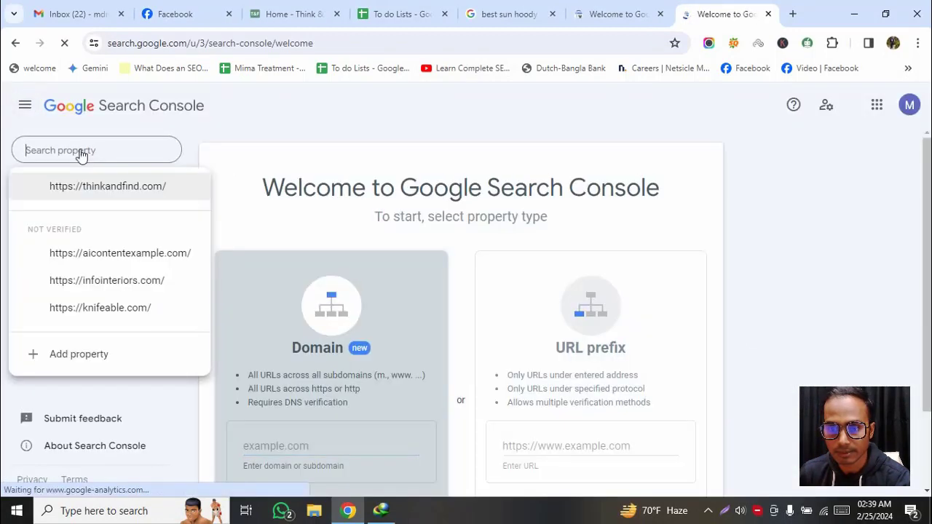
click(109, 186)
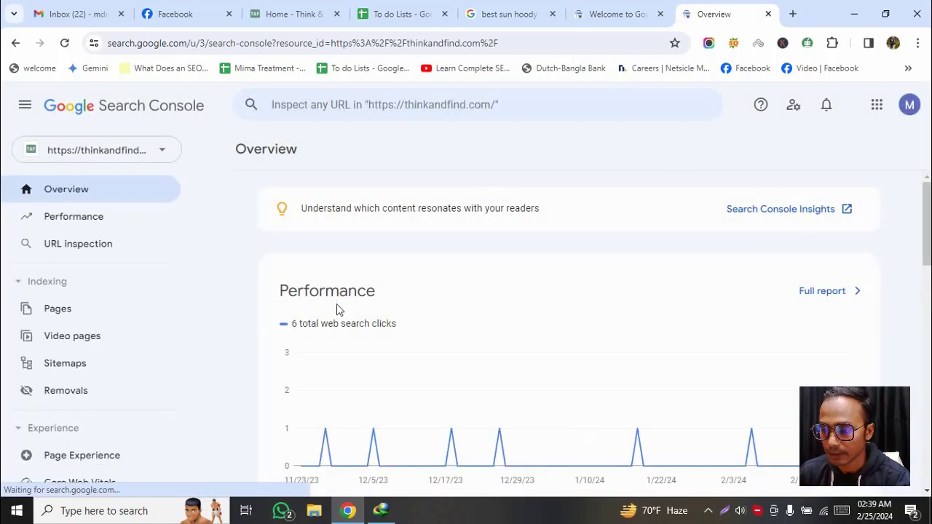
scroll(649, 248, down, 8)
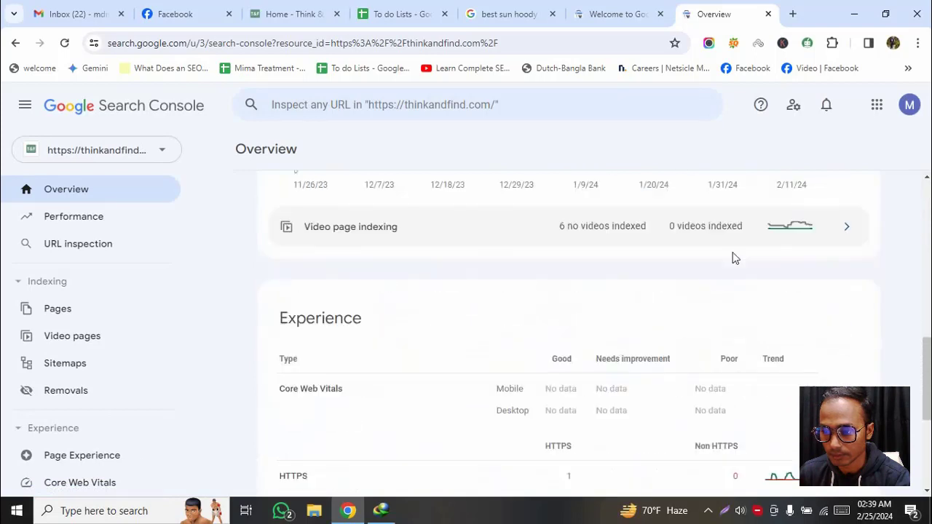
scroll(736, 257, down, 3)
scroll(845, 260, up, 12)
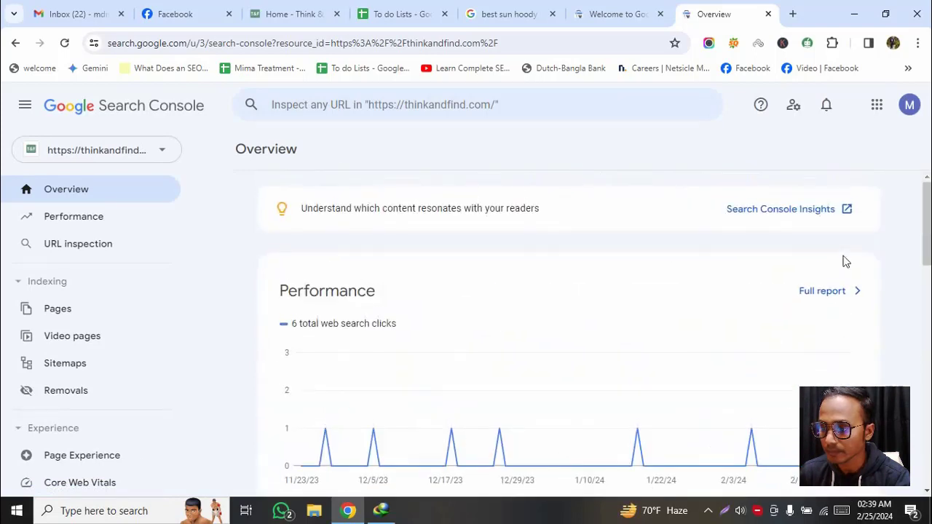
- Open the full search performance report for thinkandfind.com and examine the top queries with their clicks and impressions
click(813, 292)
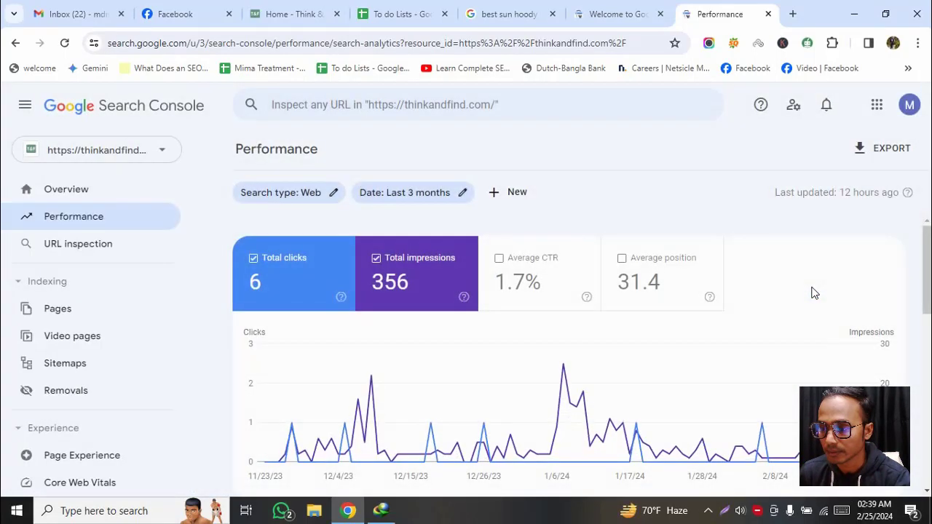
scroll(366, 337, down, 5)
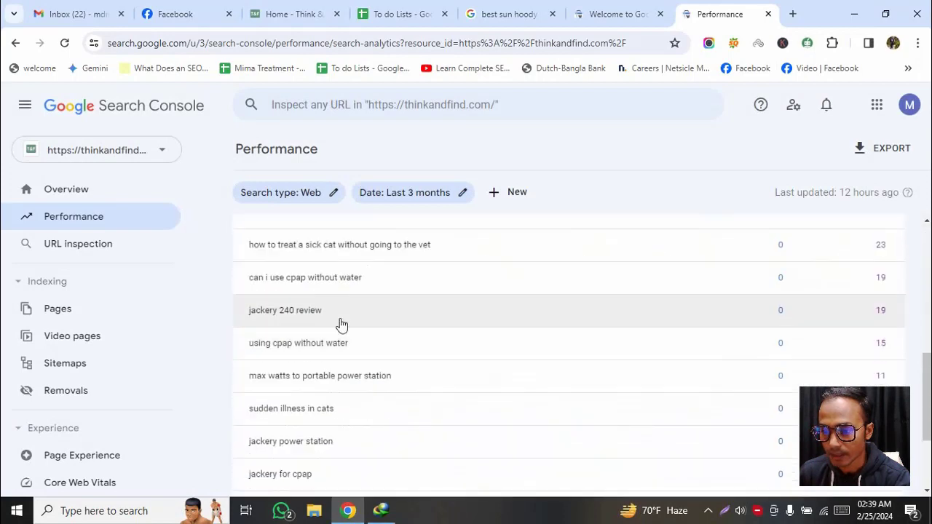
scroll(337, 324, down, 3)
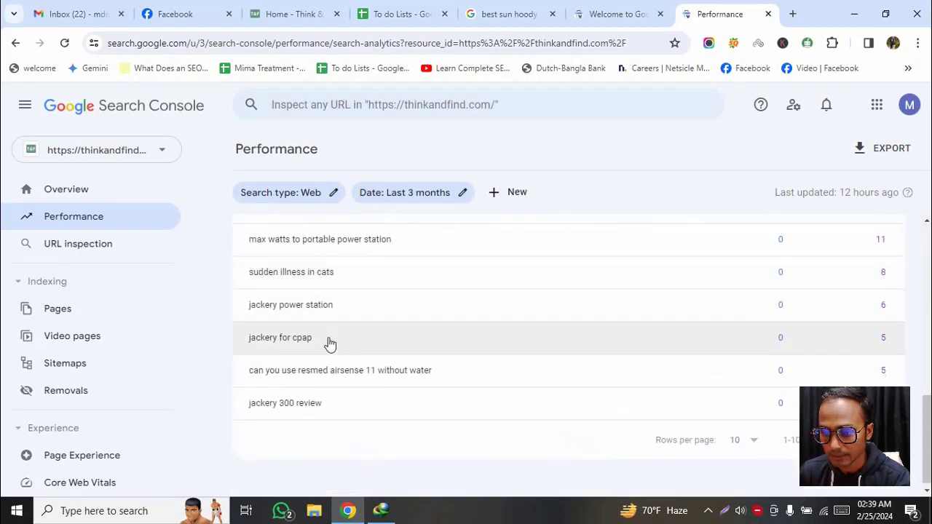
scroll(320, 342, up, 5)
scroll(323, 337, down, 2)
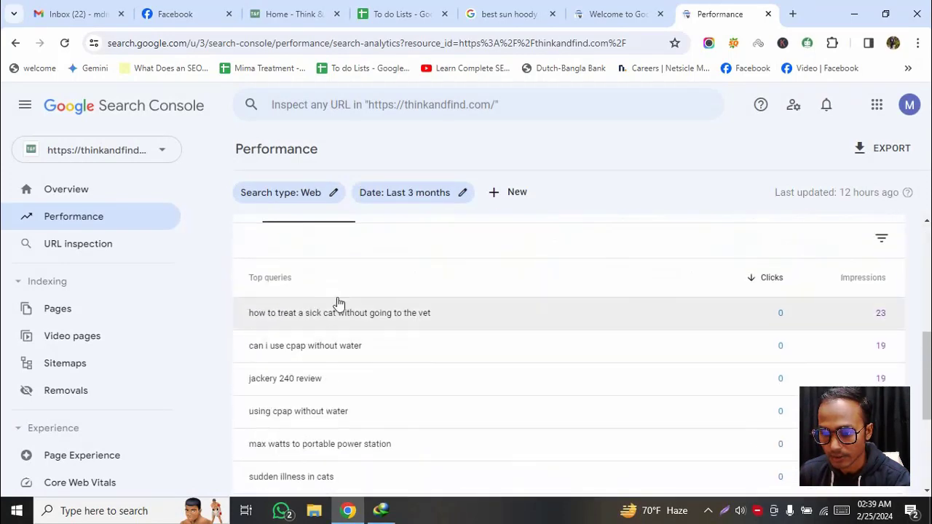
scroll(313, 328, up, 2)
scroll(298, 354, down, 1)
- Examine the clicks and impressions of thinkandfind.com broken down by page and by country
click(391, 270)
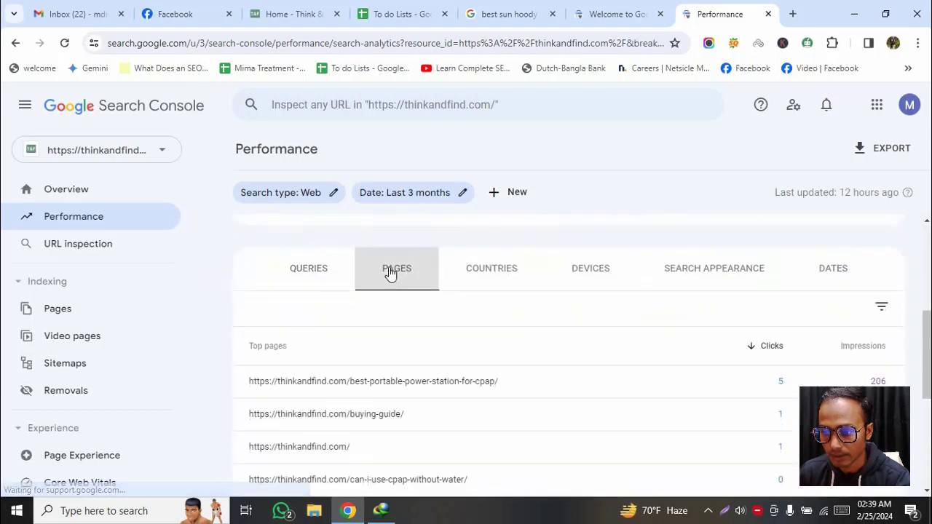
scroll(374, 384, down, 2)
scroll(461, 338, up, 1)
scroll(462, 339, up, 3)
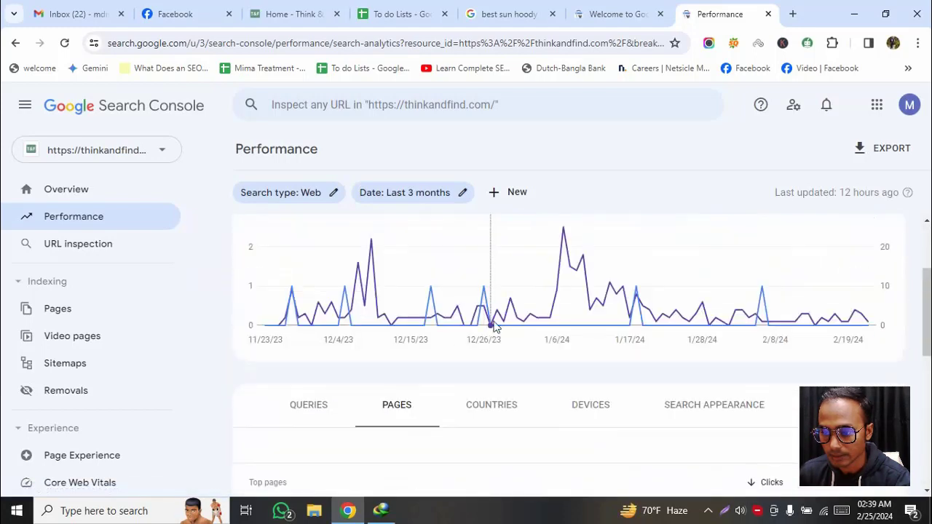
click(488, 421)
scroll(549, 318, down, 6)
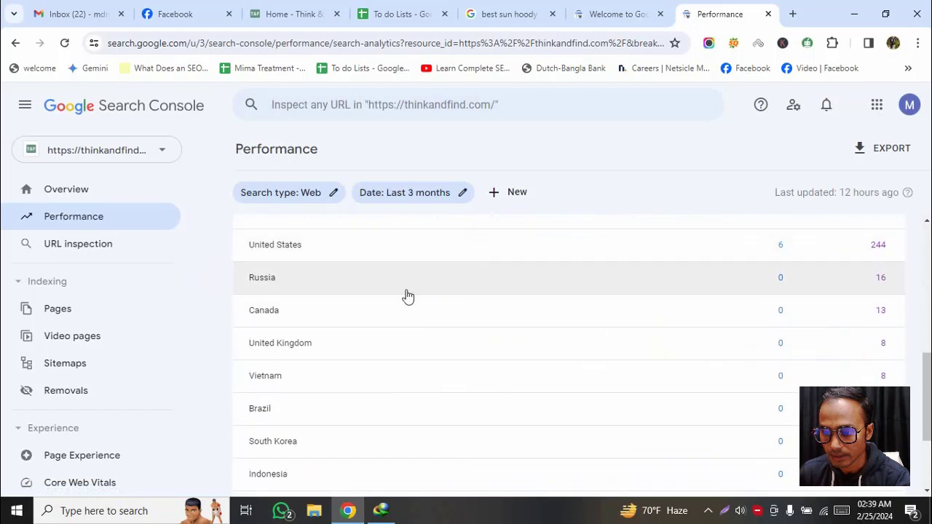
scroll(375, 303, up, 4)
scroll(327, 387, down, 1)
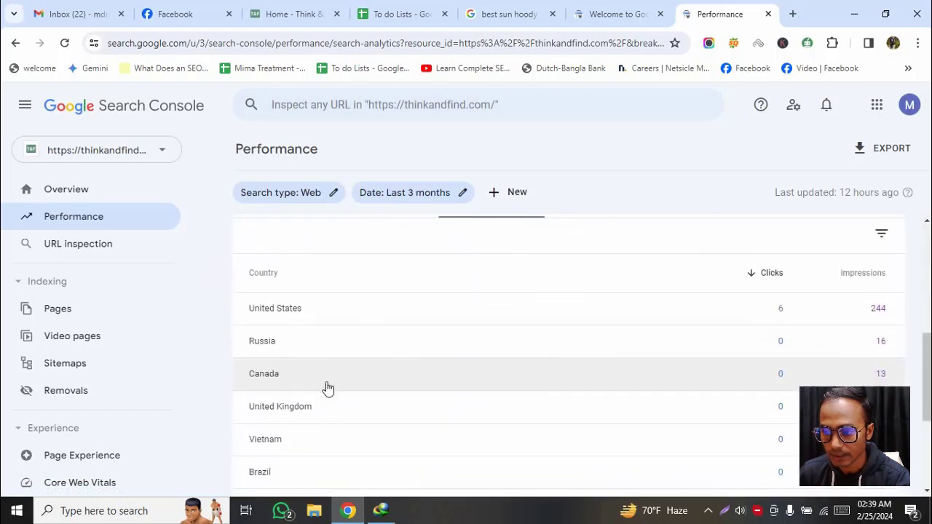
scroll(575, 350, up, 2)
- Break the search performance down by device and compare mobile, desktop and tablet clicks and impressions
click(585, 328)
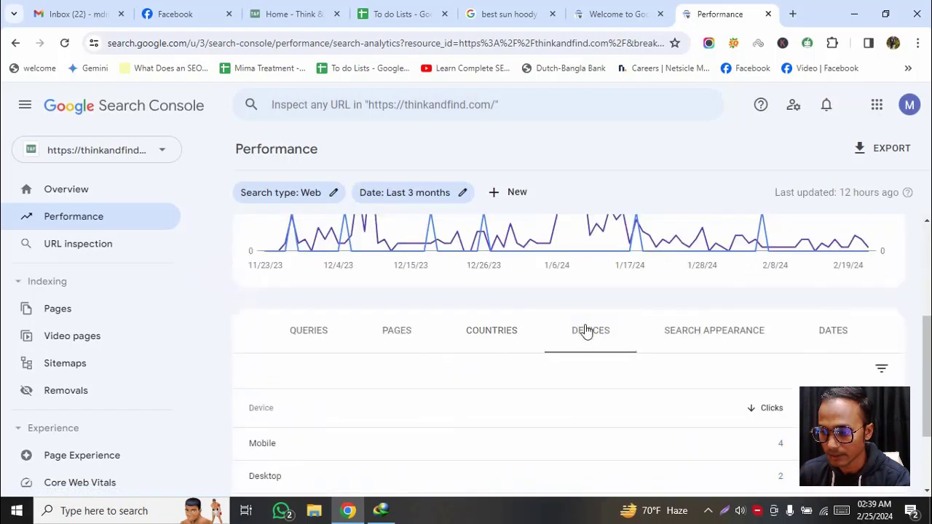
scroll(345, 334, down, 2)
scroll(689, 371, up, 1)
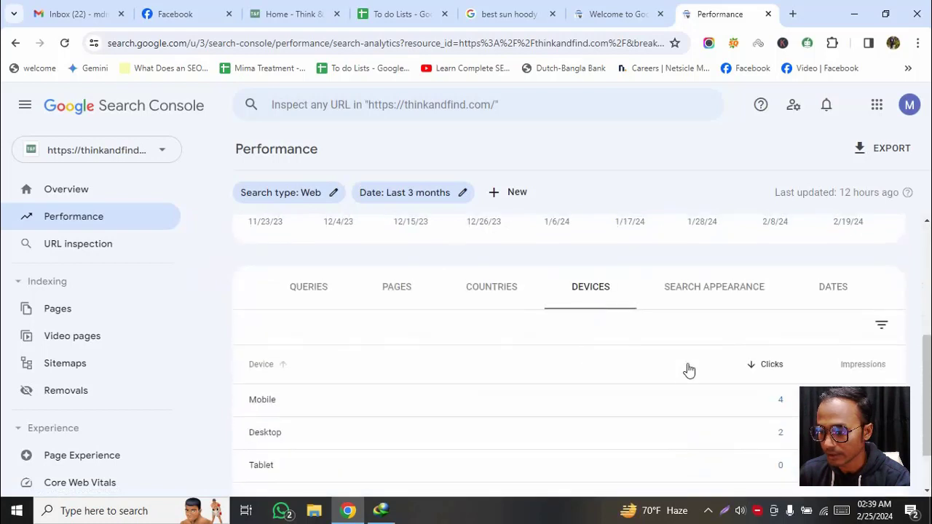
scroll(364, 418, down, 1)
scroll(364, 418, down, 1)
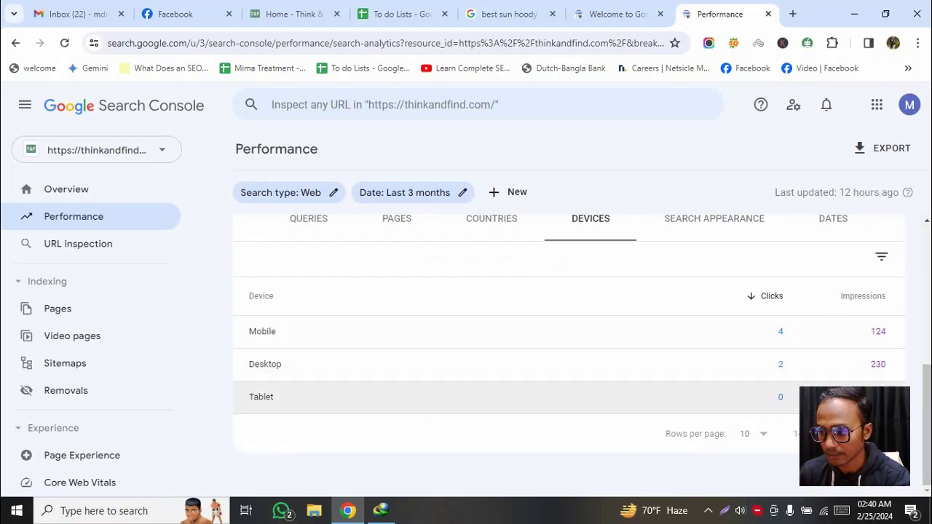
scroll(598, 371, up, 3)
scroll(602, 371, down, 2)
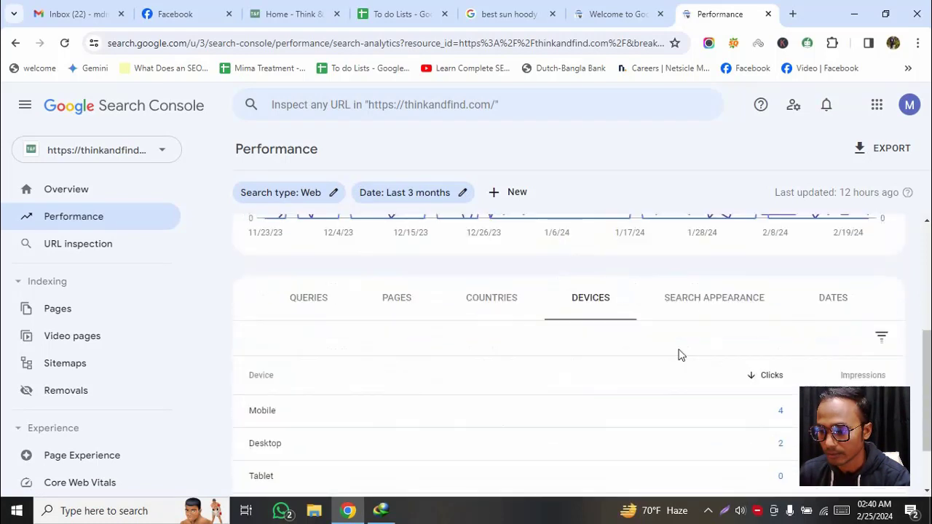
- Check the performance data by search appearance and by date
click(695, 299)
scroll(552, 343, down, 2)
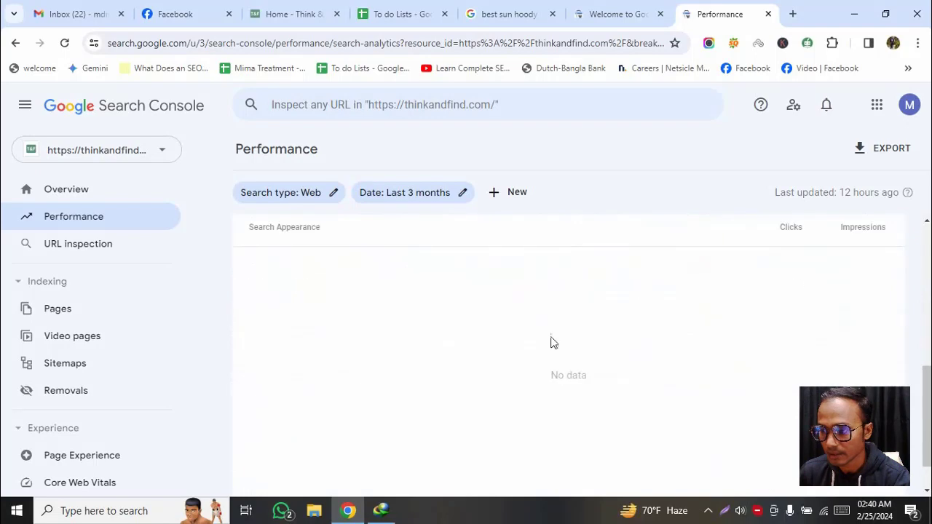
scroll(897, 351, up, 3)
click(820, 359)
scroll(562, 381, down, 3)
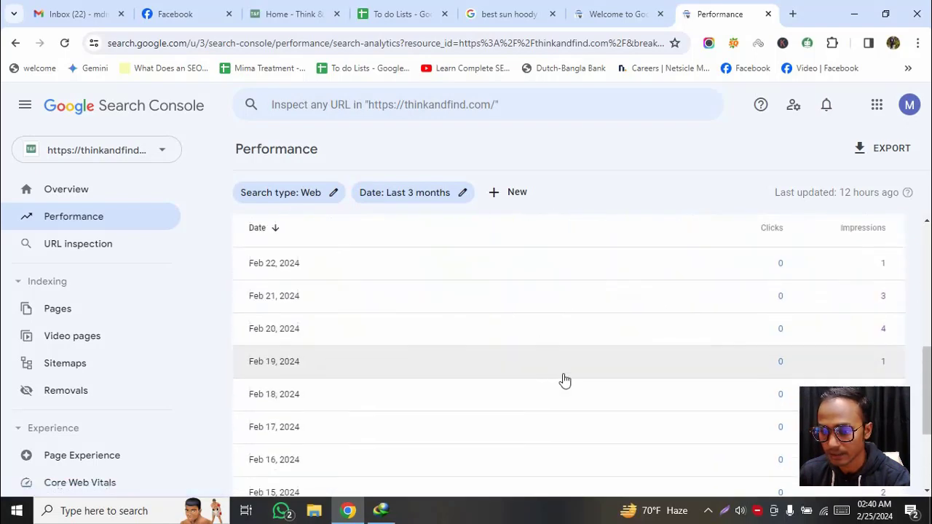
scroll(558, 370, up, 4)
scroll(648, 372, down, 1)
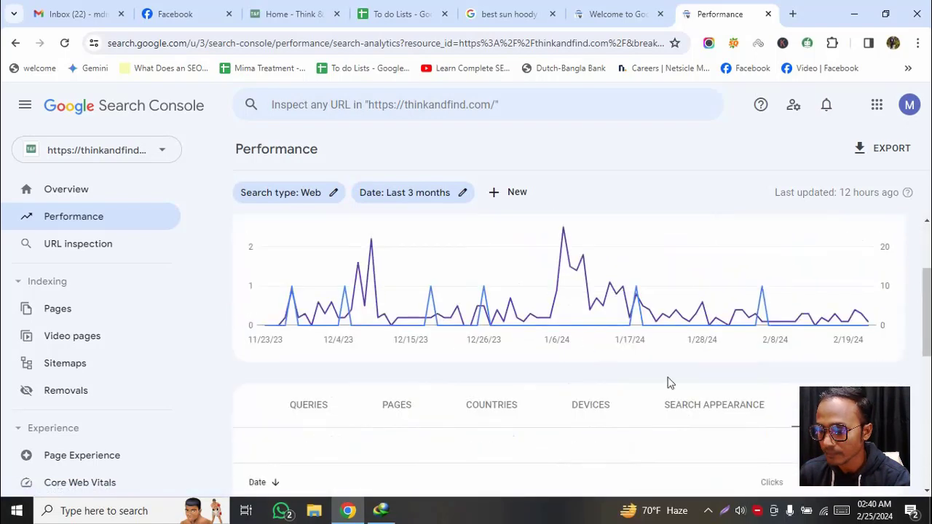
- Return to the device breakdown and review its clicks and impressions again
click(597, 406)
scroll(514, 384, down, 2)
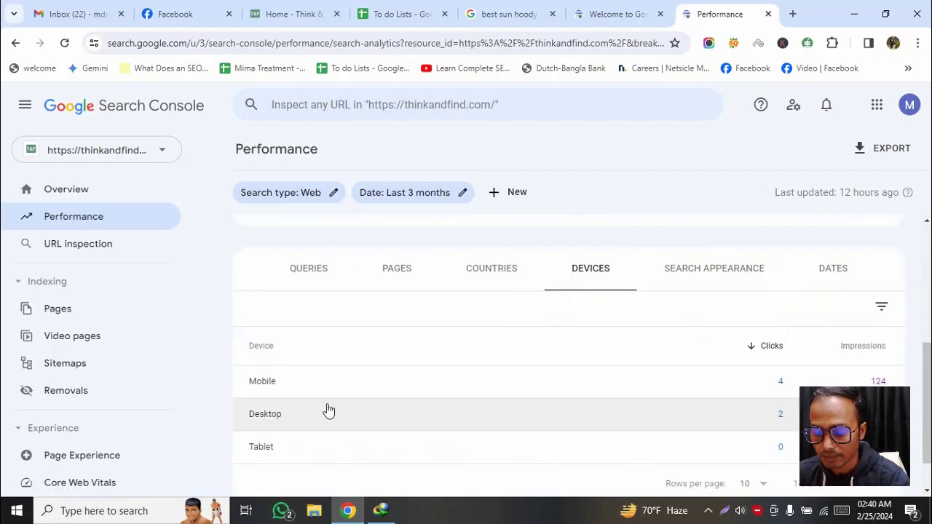
scroll(327, 319, down, 1)
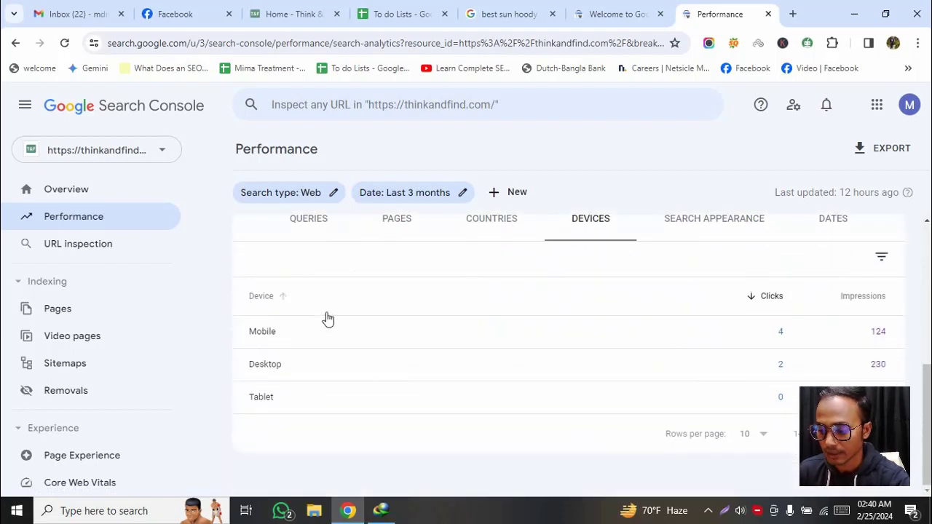
- Capture the device table area, outline the Mobile, Desktop and Tablet rows with red rectangles, and discard the capture
key(Print)
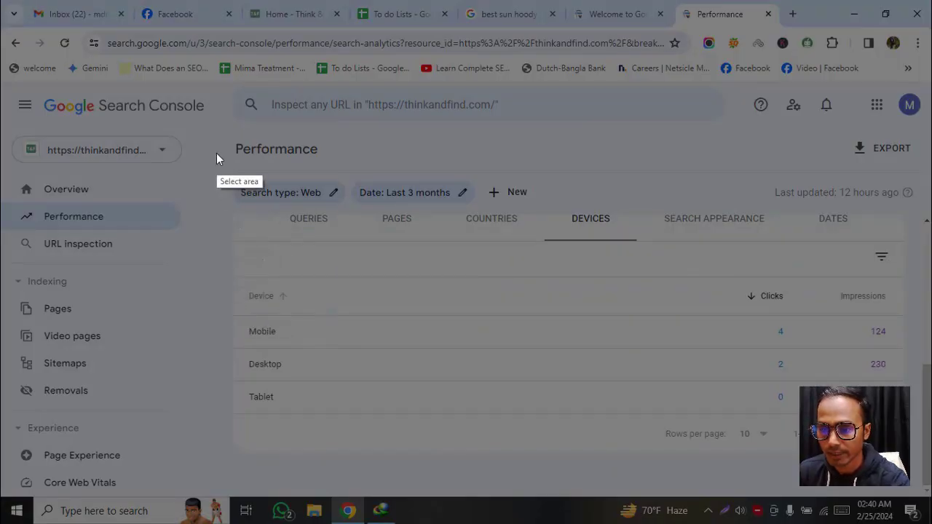
mouse_move(217, 153)
mouse_down()
mouse_move(853, 478)
mouse_move(914, 474)
mouse_up()
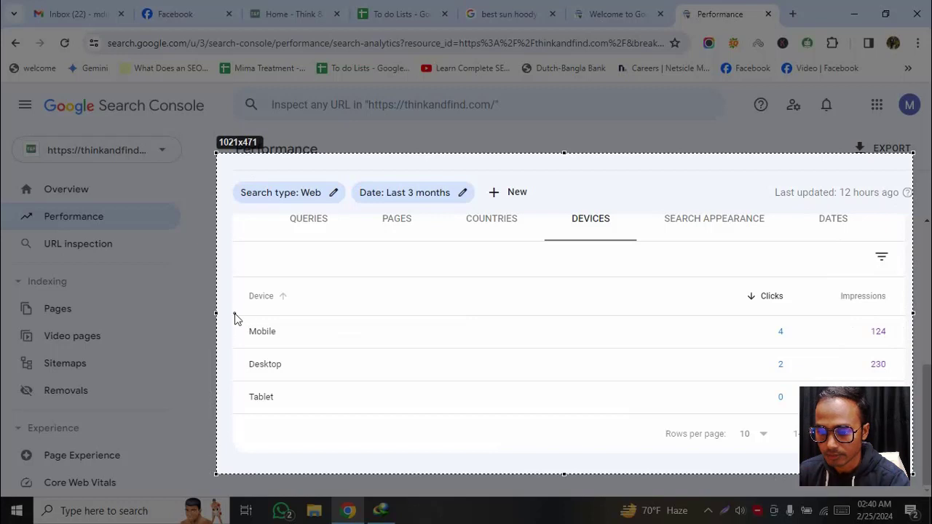
mouse_move(234, 314)
mouse_down()
mouse_move(651, 354)
mouse_move(903, 354)
mouse_up()
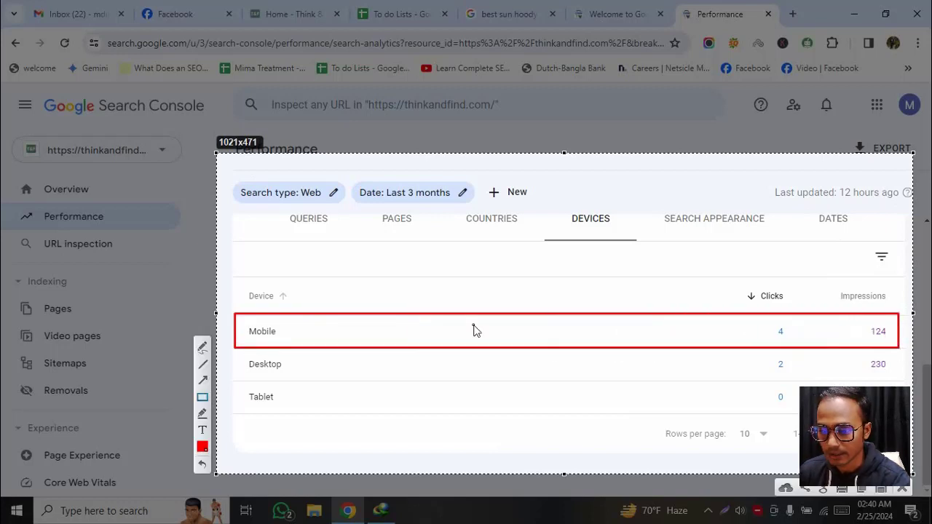
drag(234, 355, 909, 380)
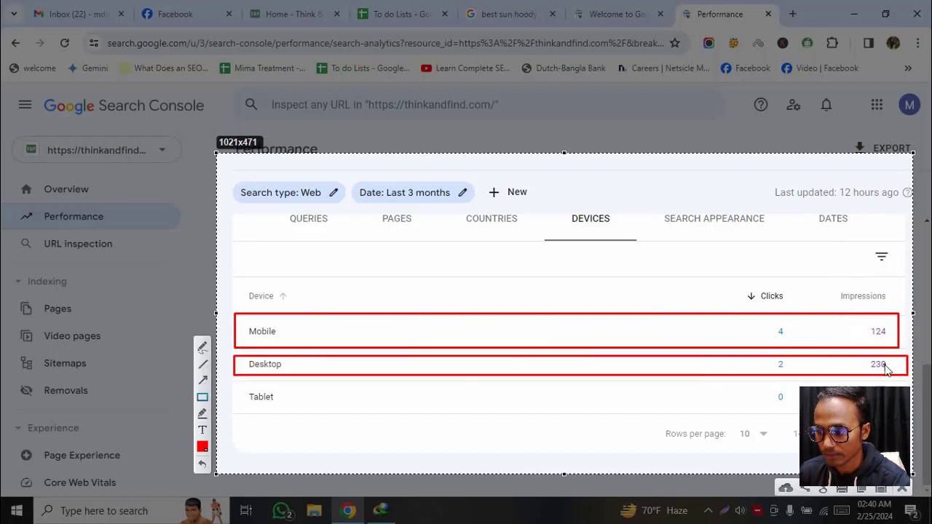
drag(239, 387, 892, 413)
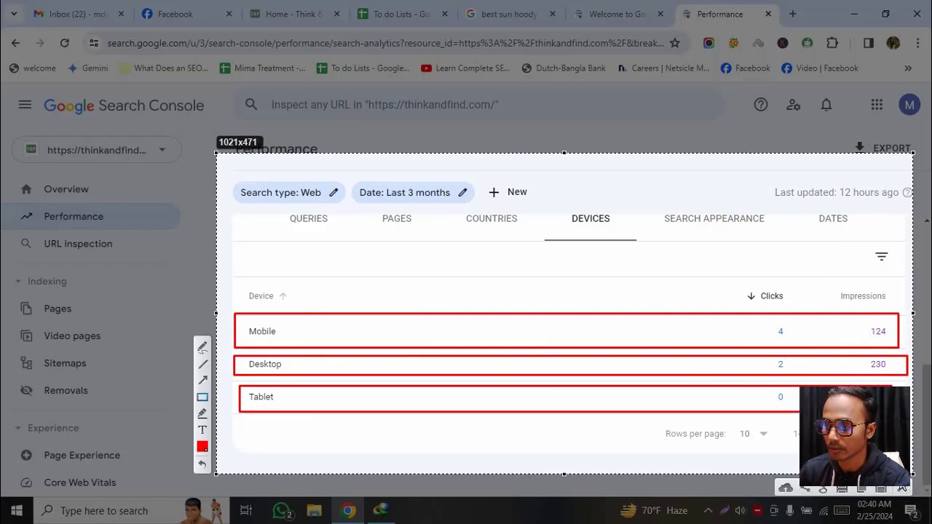
click(904, 488)
- Review the clicks and impressions of the site broken down by country
click(488, 219)
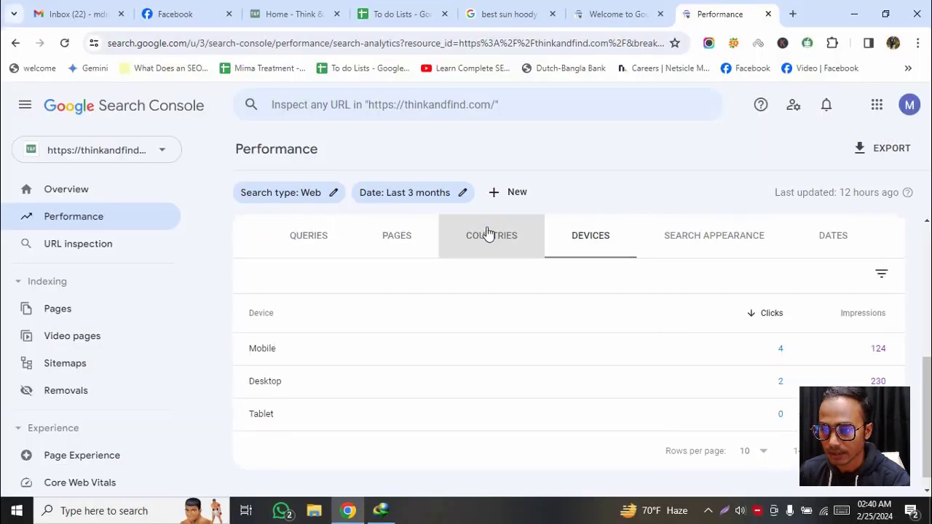
scroll(466, 248, down, 1)
scroll(386, 299, down, 1)
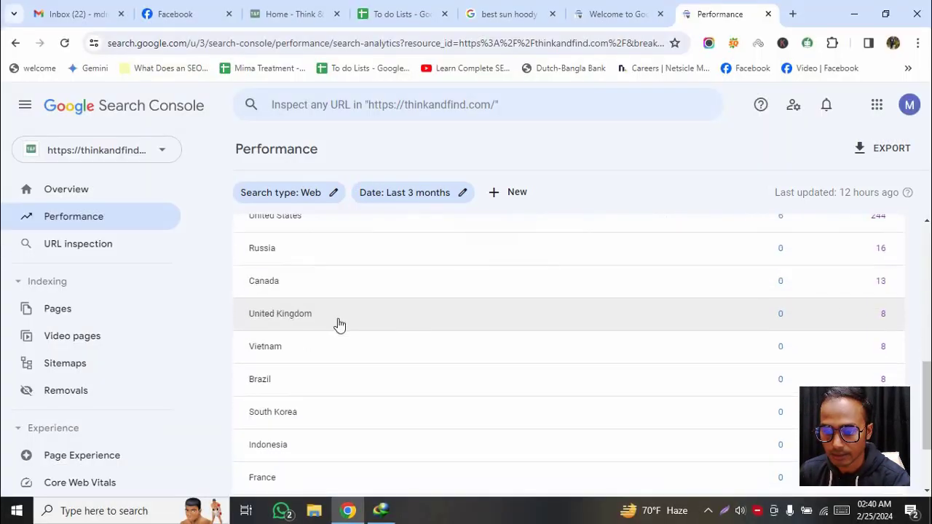
scroll(324, 330, up, 2)
scroll(291, 342, down, 1)
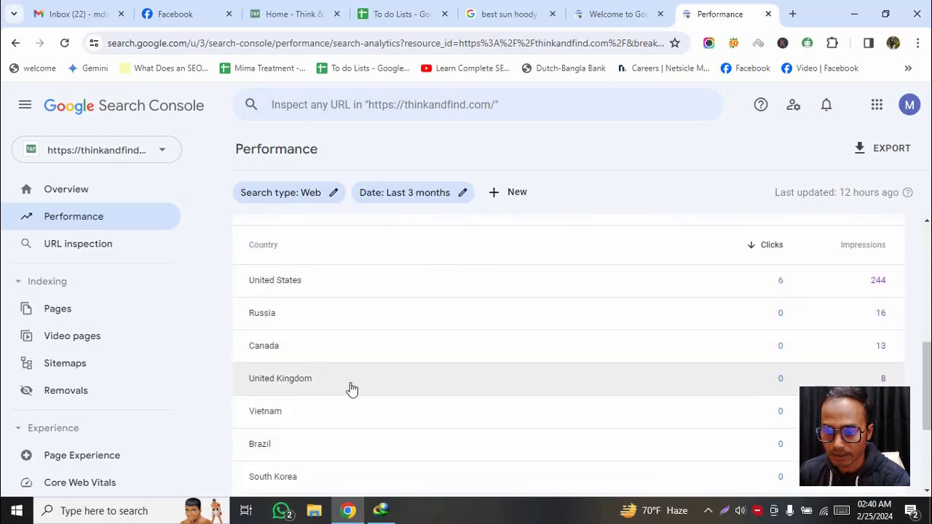
scroll(327, 416, down, 1)
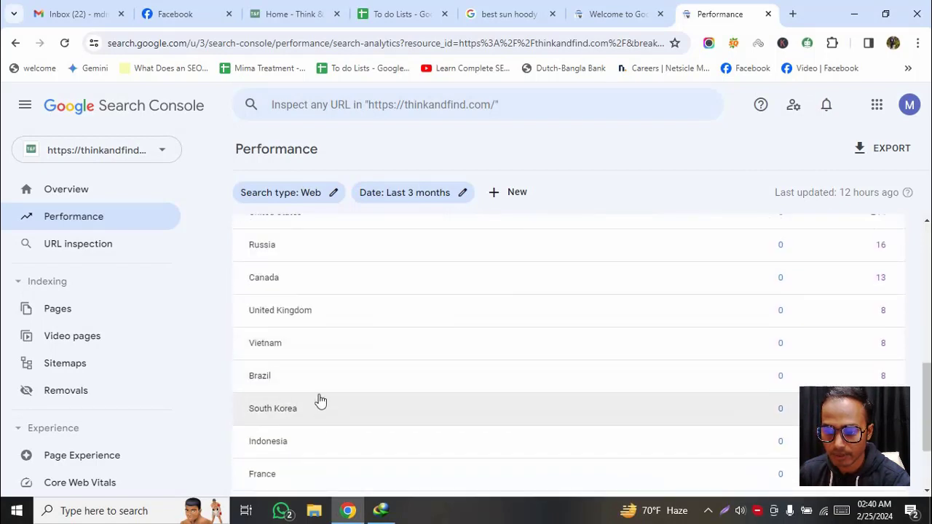
scroll(326, 420, down, 2)
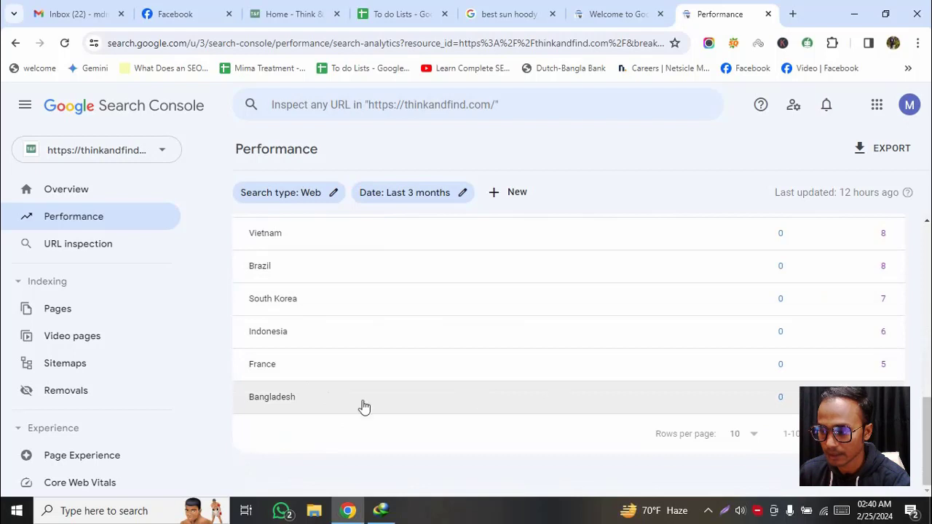
scroll(362, 407, up, 3)
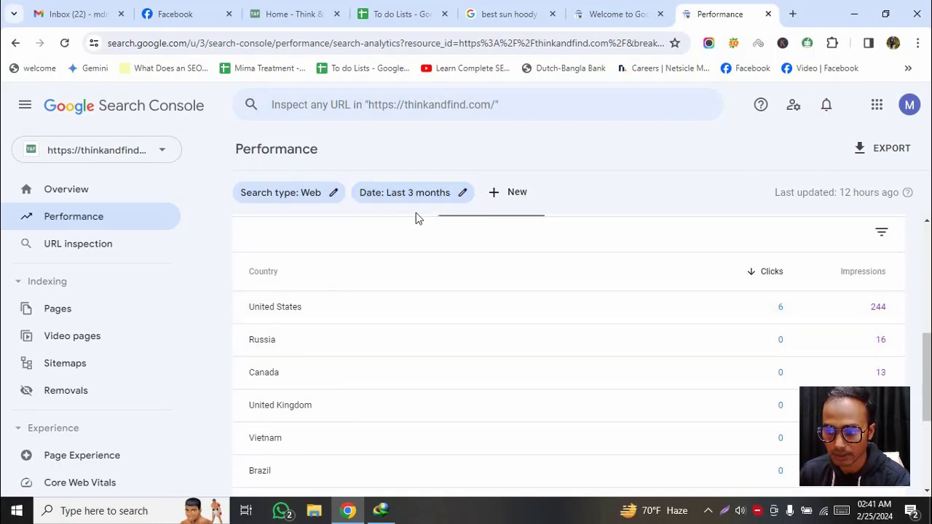
- Filter the performance data to the United States
click(516, 312)
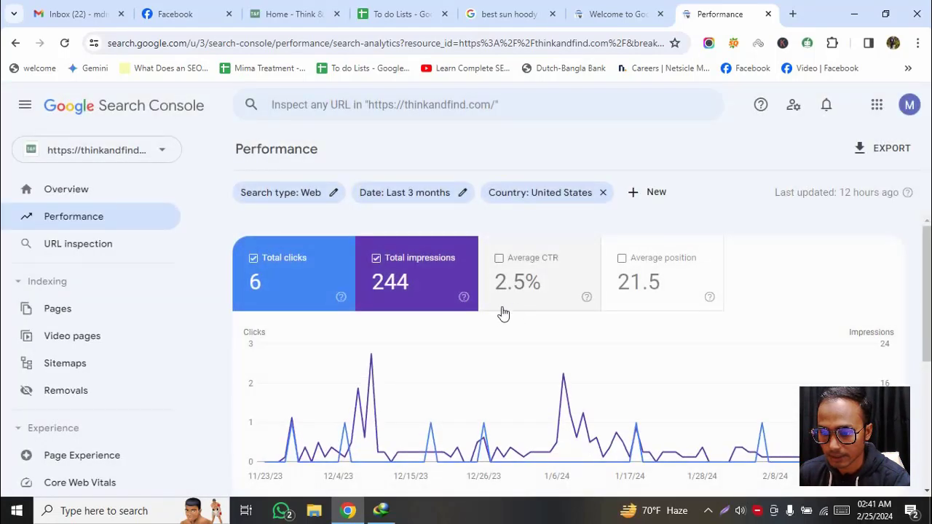
scroll(247, 381, down, 4)
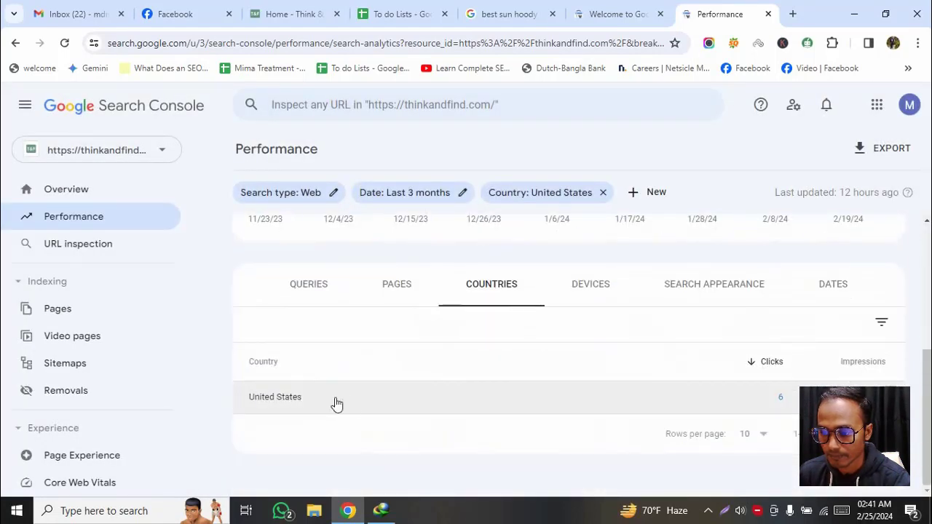
click(785, 401)
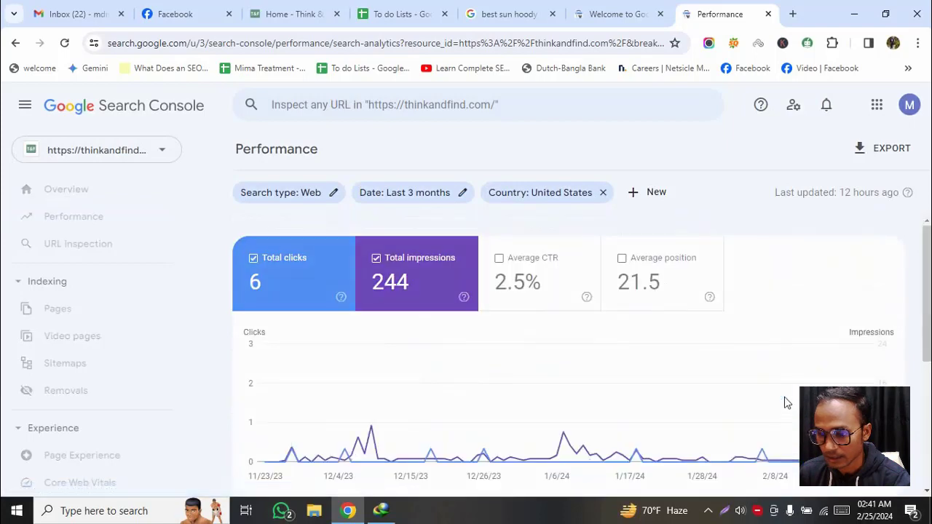
scroll(787, 394, down, 4)
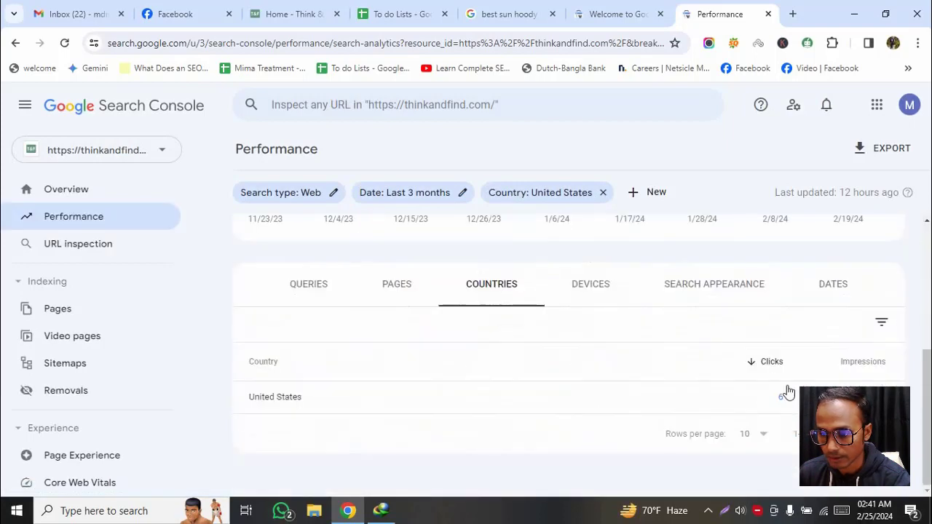
- Examine the top pages for the United States with their clicks and impressions
click(399, 283)
scroll(451, 281, down, 2)
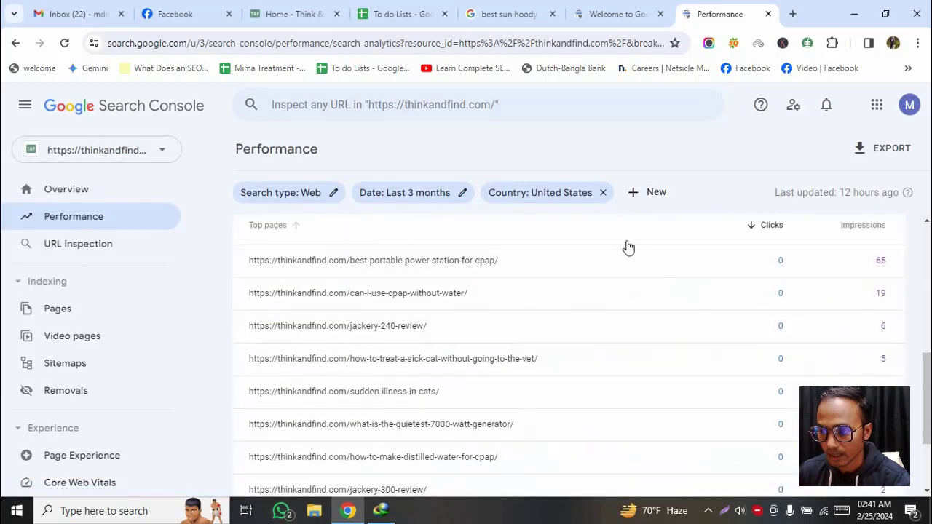
scroll(425, 313, up, 1)
scroll(437, 350, down, 1)
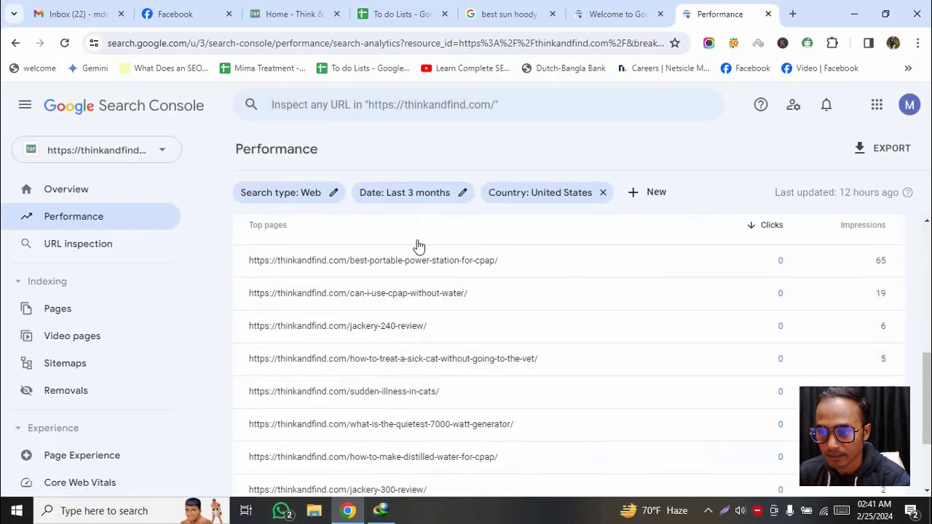
scroll(452, 350, down, 2)
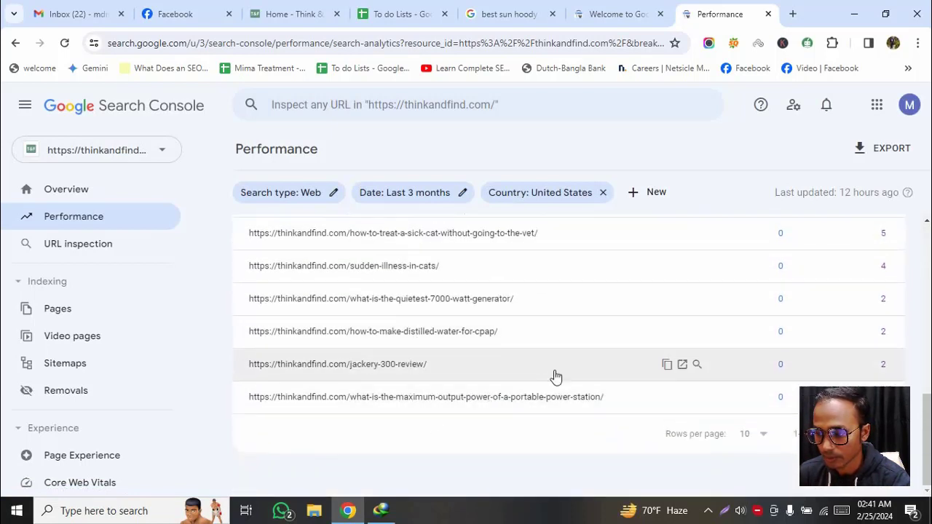
scroll(410, 335, up, 2)
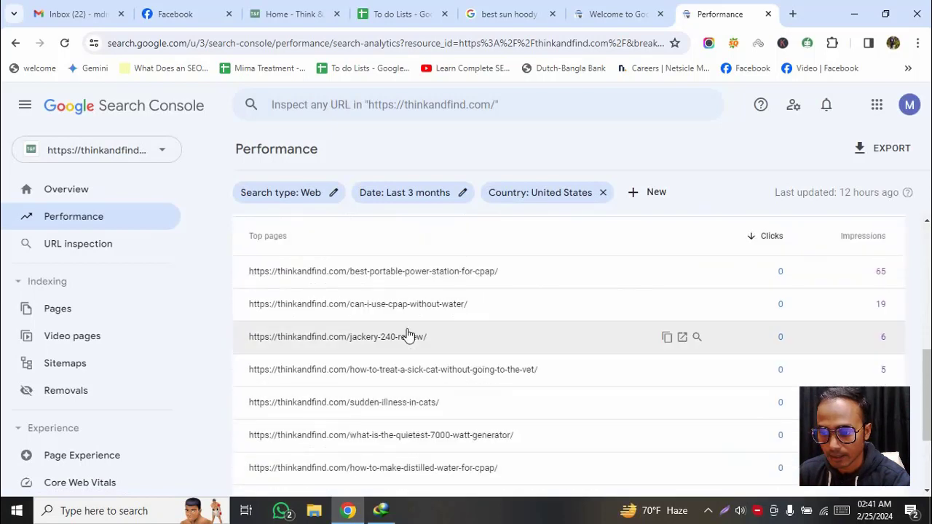
scroll(312, 304, down, 1)
scroll(229, 277, up, 1)
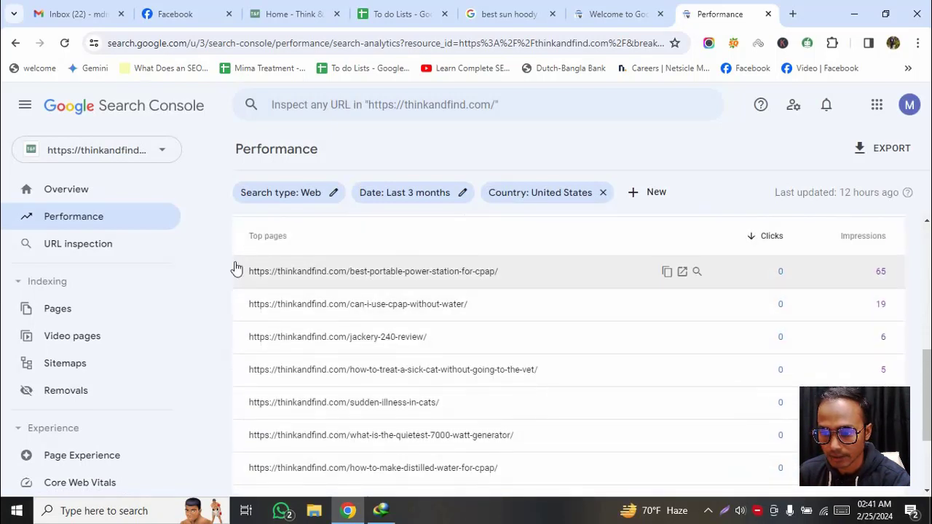
drag(223, 269, 301, 339)
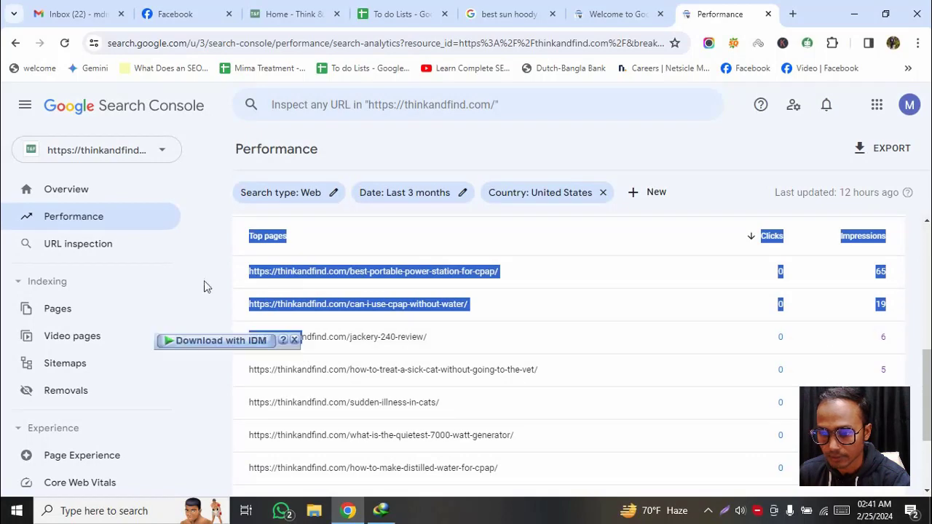
click(217, 272)
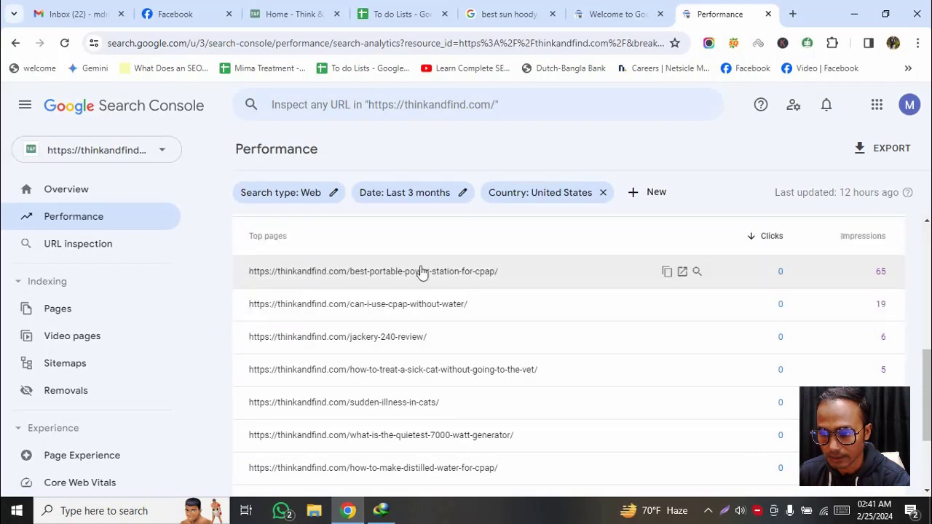
- Copy the best-portable-power-station-for-cpap page URL, then in the To do Lists spreadsheet enter the heading Pages in B1 and paste the URL into B2
click(668, 272)
click(503, 13)
click(388, 11)
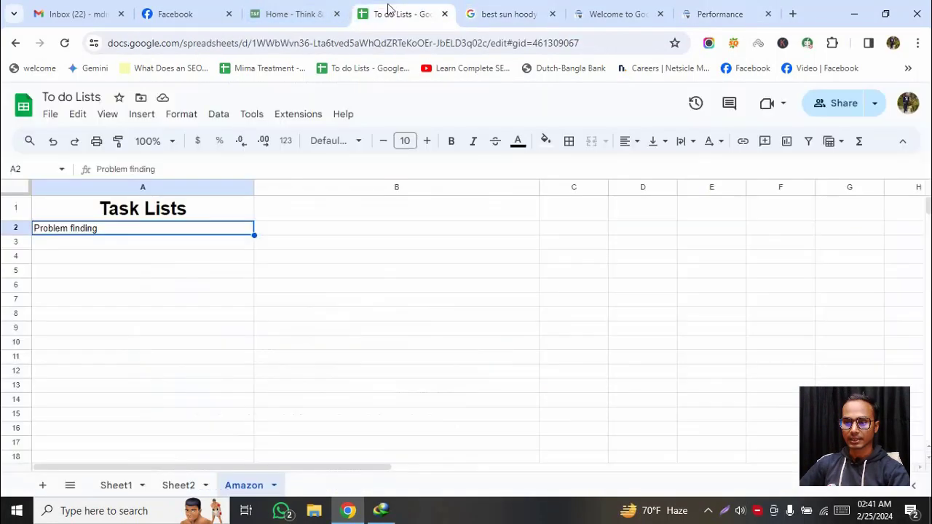
click(312, 231)
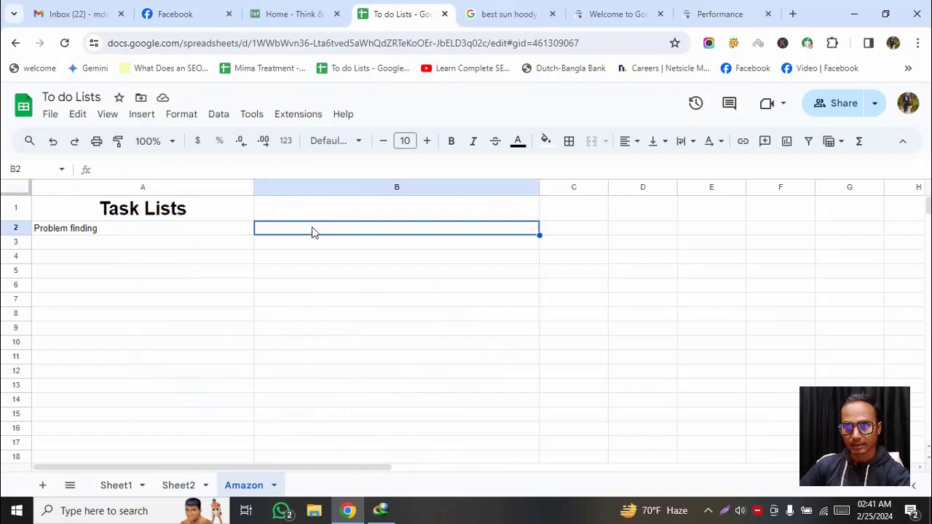
click(315, 206)
double_click(315, 206)
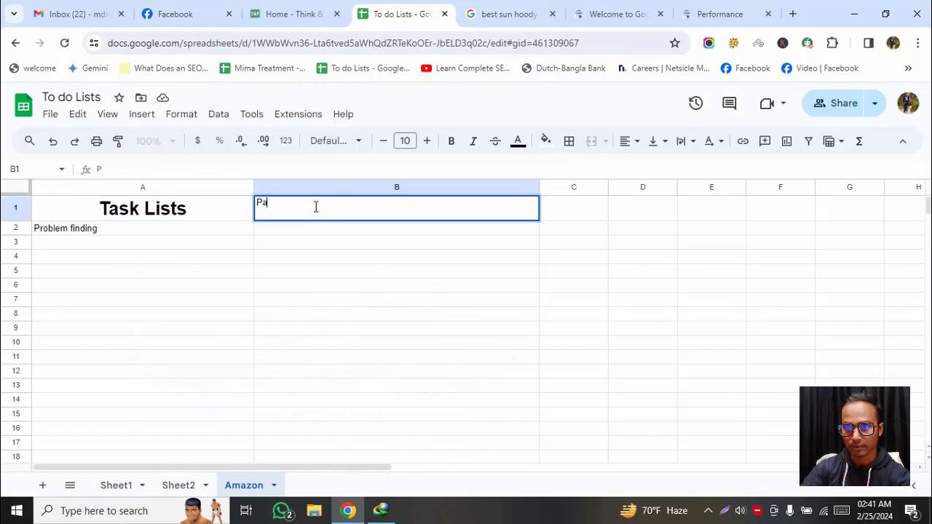
text(Pages)
key(Return)
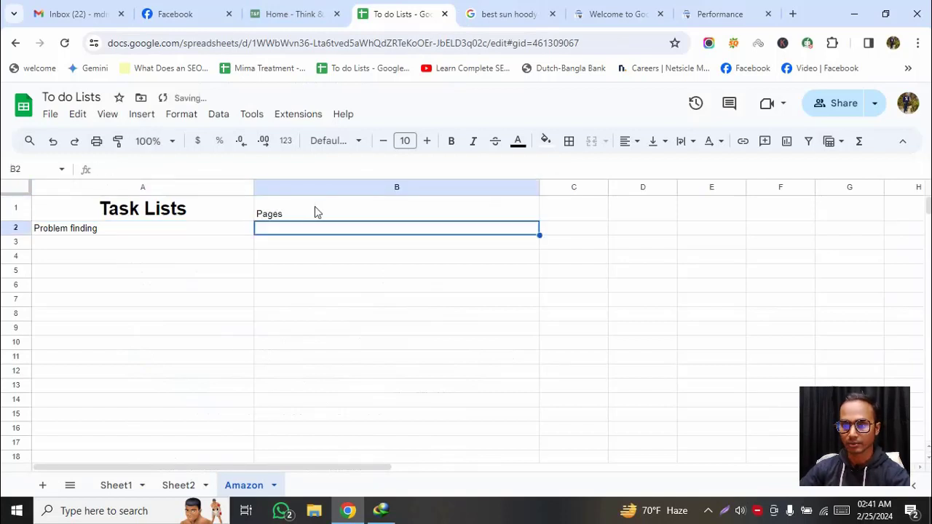
key(ctrl+v)
- Copy the can-i-use-cpap-without-water page URL from Search Console into cell B3 of the task list, placing the spreadsheet's tab beside Search Console
click(734, 8)
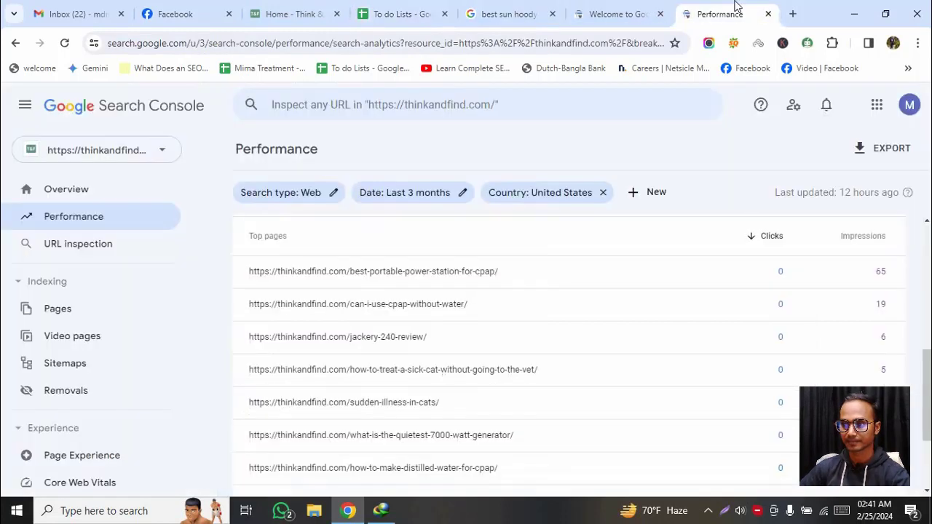
click(667, 306)
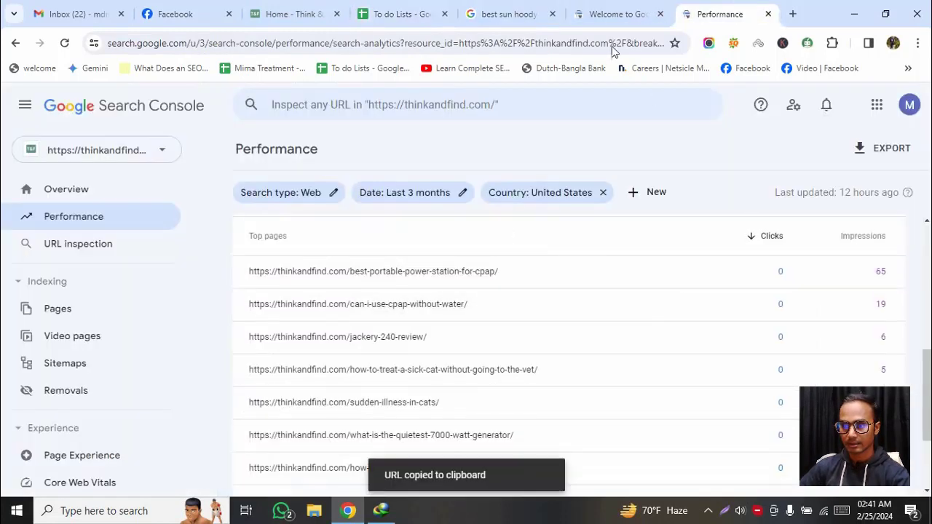
drag(398, 9, 614, 8)
click(306, 243)
key(ctrl+v)
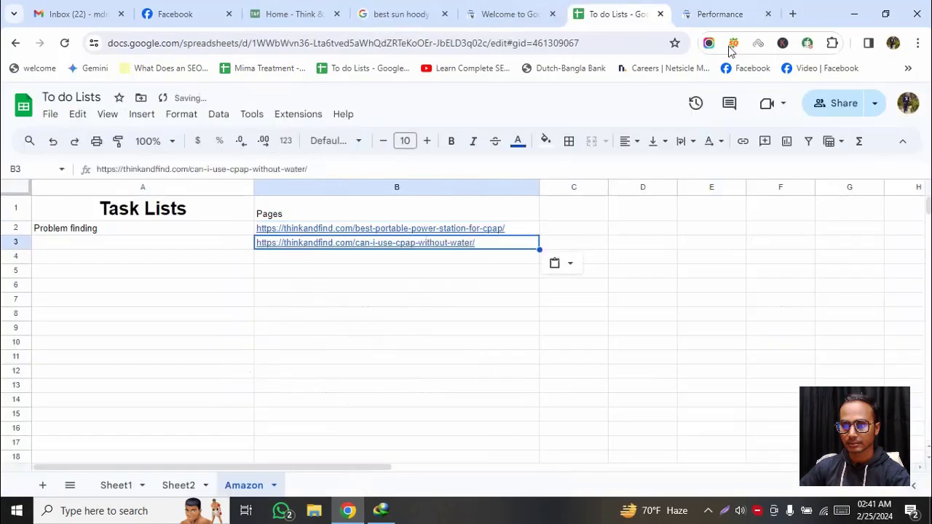
- Copy the jackery-240-review page URL from Search Console into cell B4 of the task list
click(723, 7)
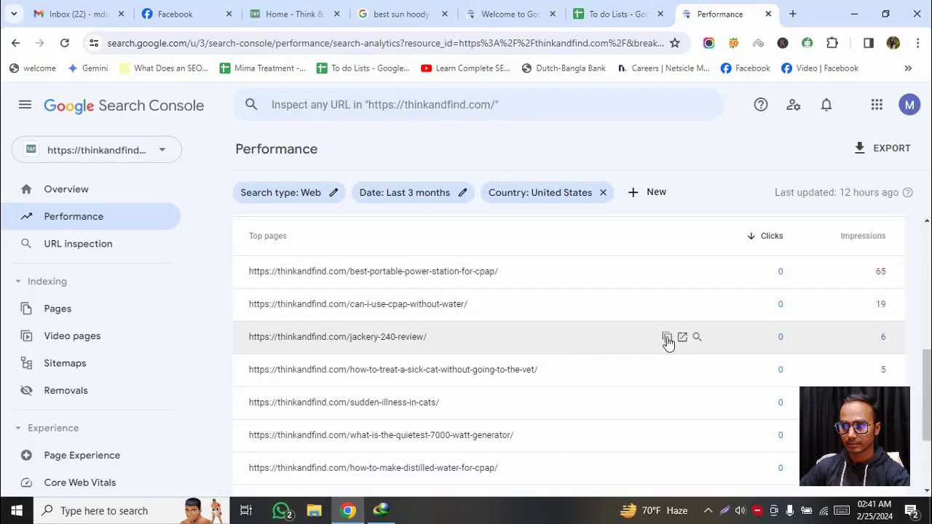
click(667, 339)
click(591, 7)
click(335, 259)
key(ctrl+v)
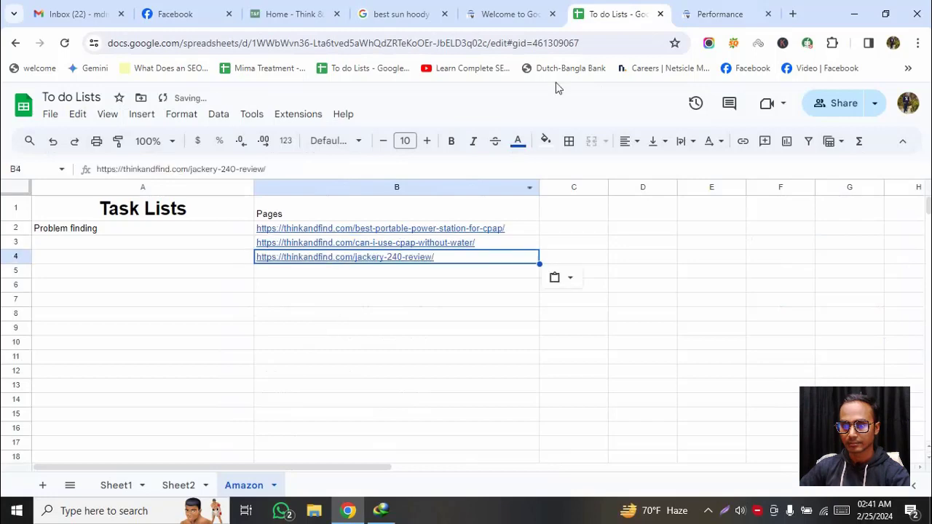
- Copy the how-to-treat-a-sick-cat-without-going-to-the-vet page URL from Search Console into cell B5 of the task list
click(705, 9)
mouse_move(515, 364)
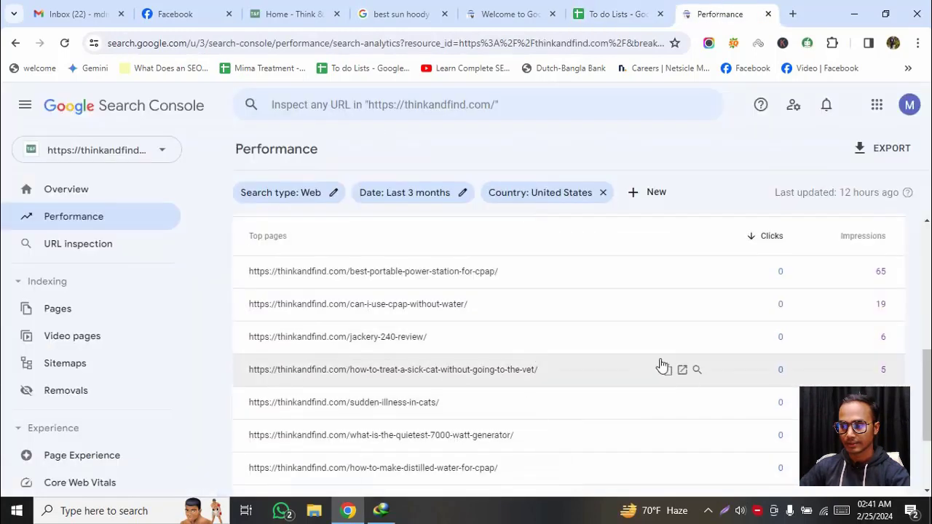
click(667, 371)
click(619, 13)
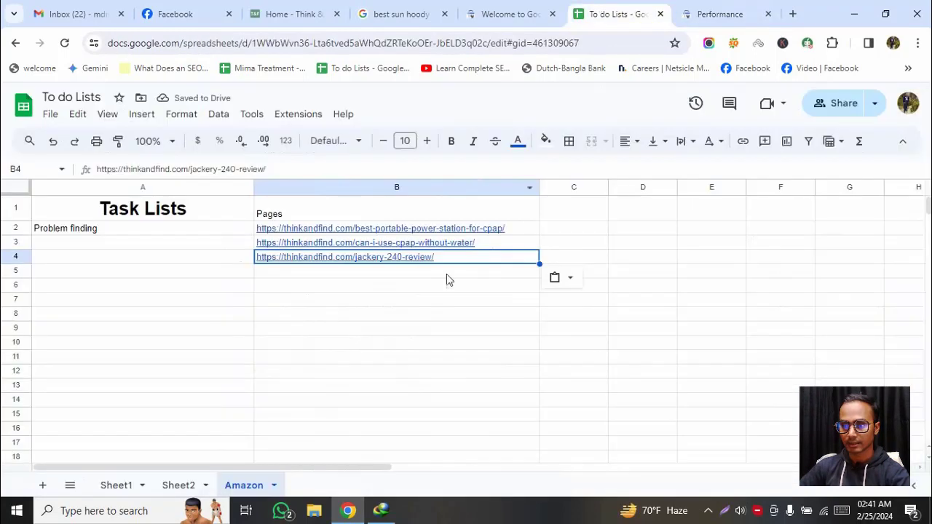
click(401, 272)
key(ctrl+v)
- Get the how-to-treat-a-sick-cat-without-going-to-the-vet page URL from Search Console and paste it under Pages in cell B5
click(708, 9)
mouse_move(562, 360)
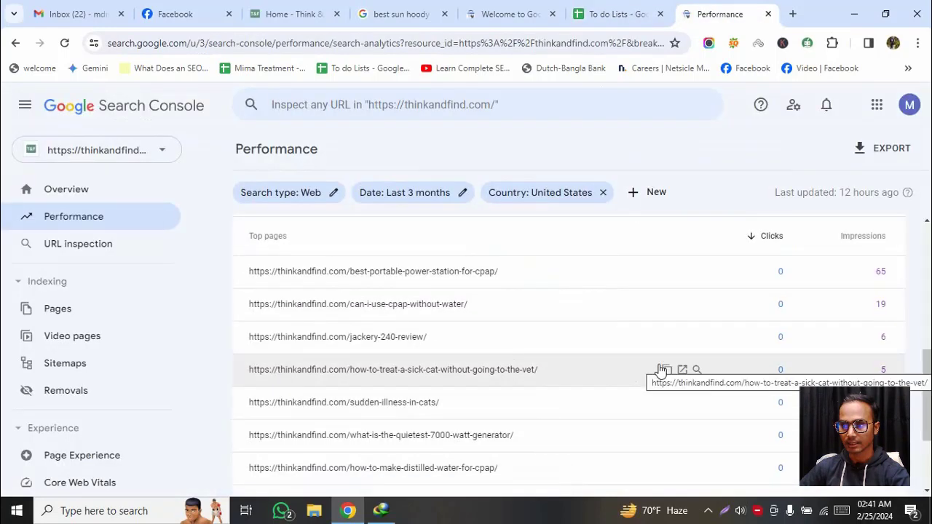
click(619, 14)
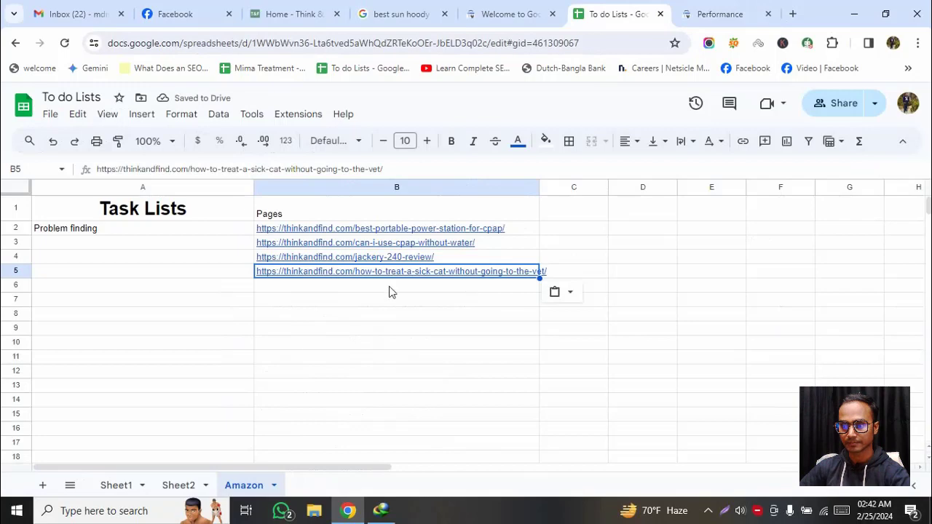
- Copy the sudden-illness-in-cats page URL from Search Console into cell B6 of the task list
click(678, 15)
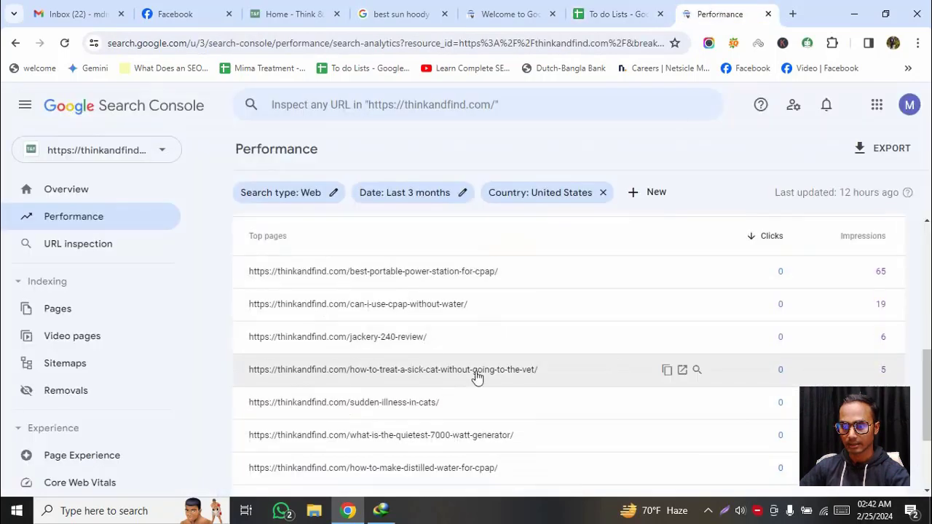
click(667, 404)
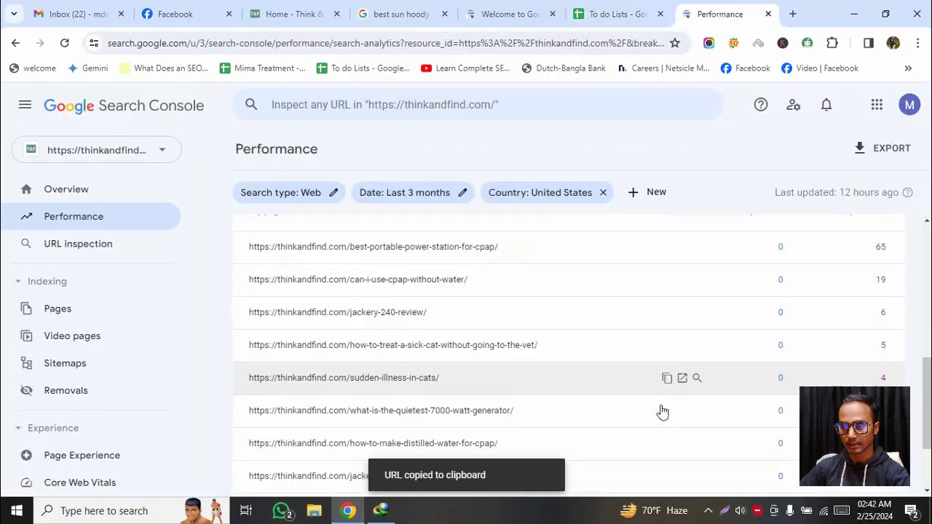
scroll(662, 410, down, 3)
click(616, 13)
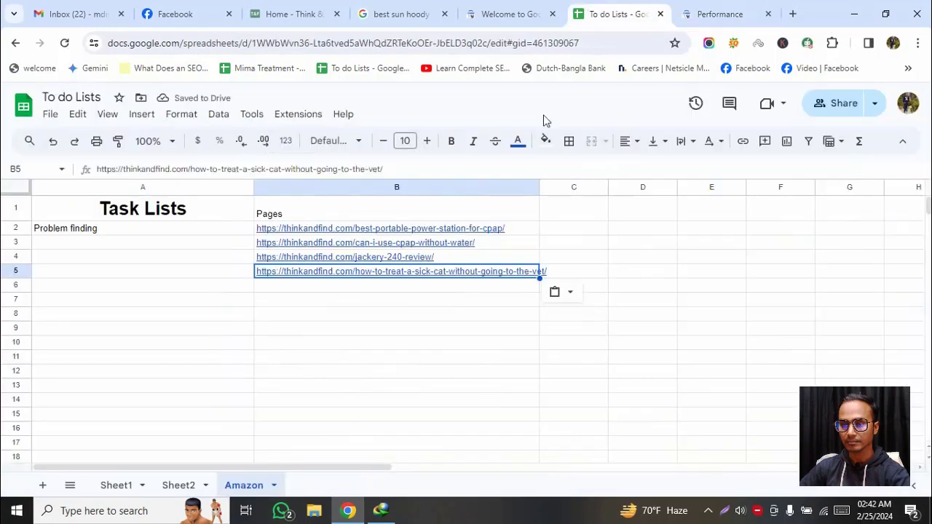
click(336, 288)
key(ctrl+v)
- Copy the what-is-the-quietest-7000-watt-generator page URL from Search Console into cell B7 of the task list
click(720, 14)
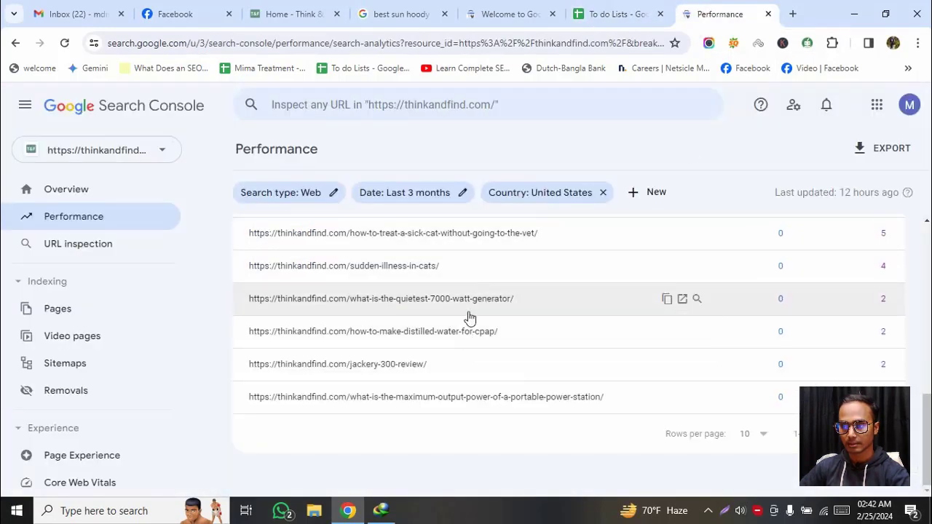
scroll(471, 321, up, 3)
scroll(477, 262, down, 1)
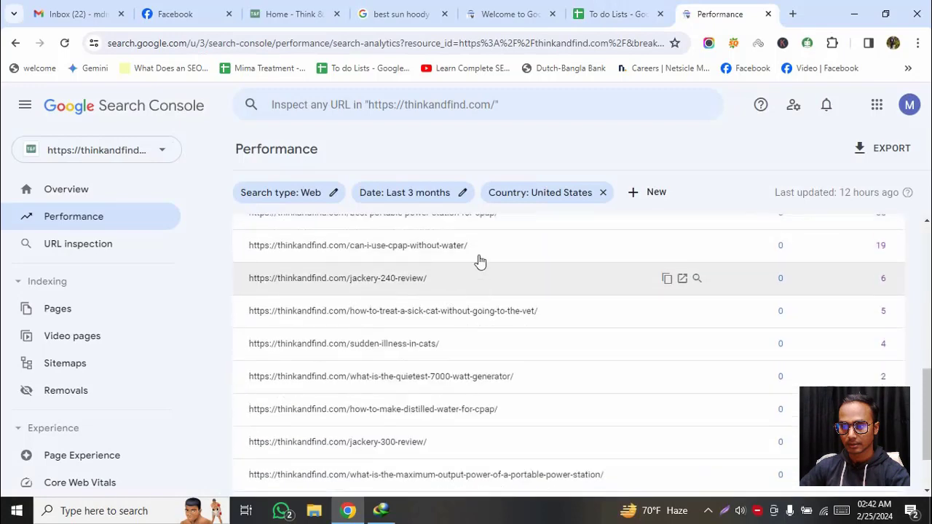
scroll(477, 262, up, 1)
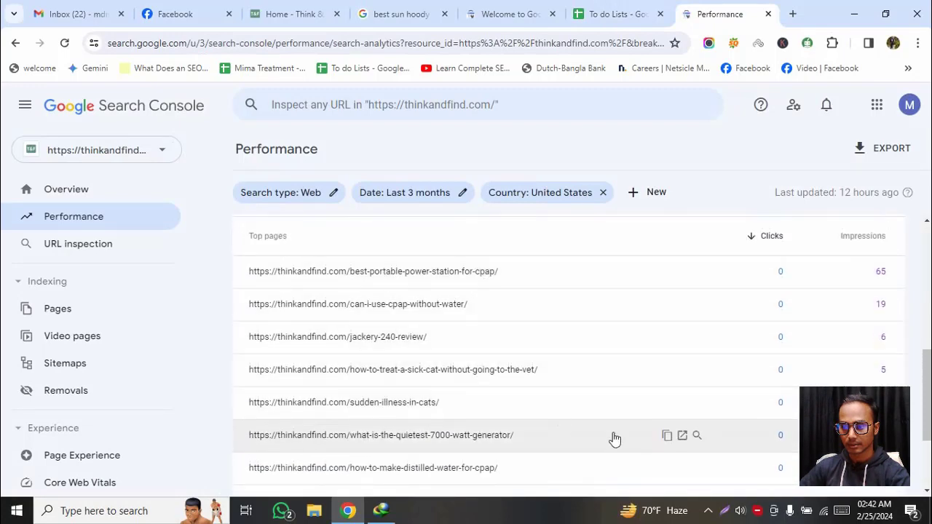
click(667, 438)
scroll(665, 437, down, 1)
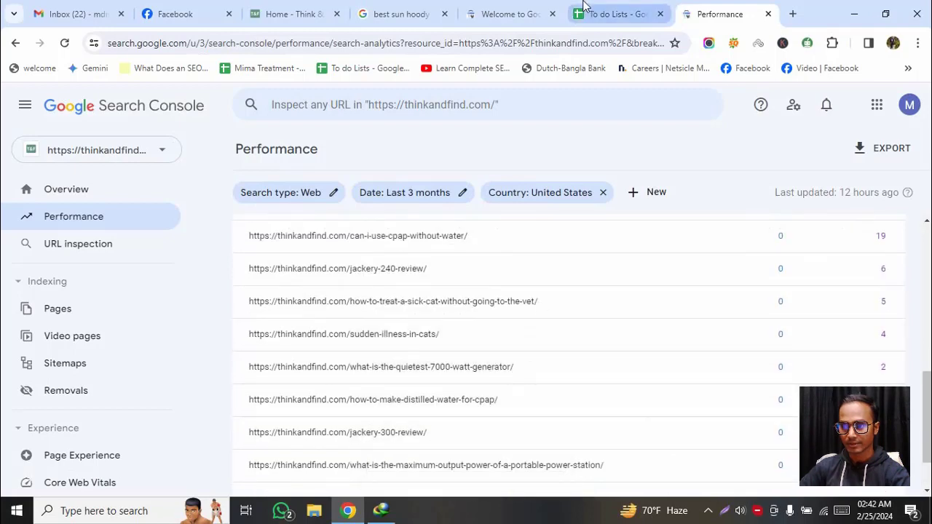
click(615, 14)
click(337, 300)
key(ctrl+v)
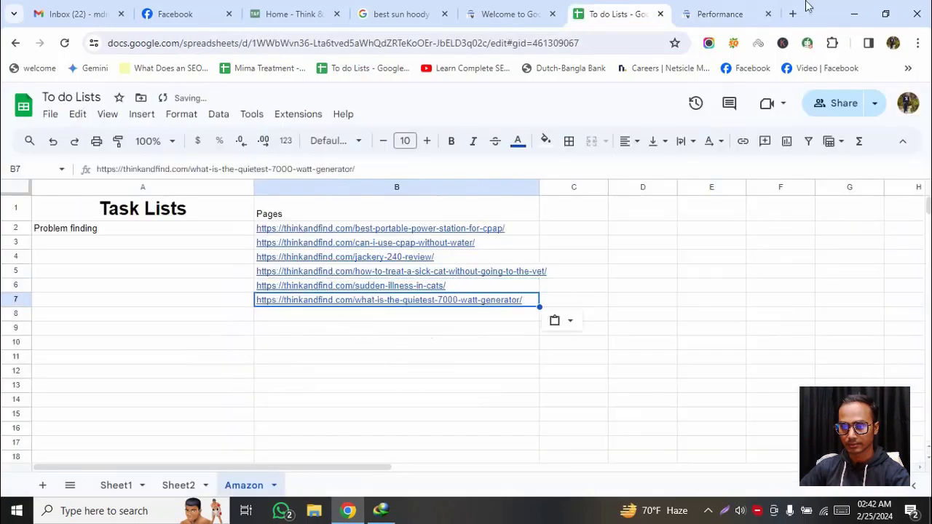
- Copy the how-to-make-distilled-water-for-cpap page URL from Search Console into cell B8 of the task list
click(734, 9)
scroll(565, 375, down, 1)
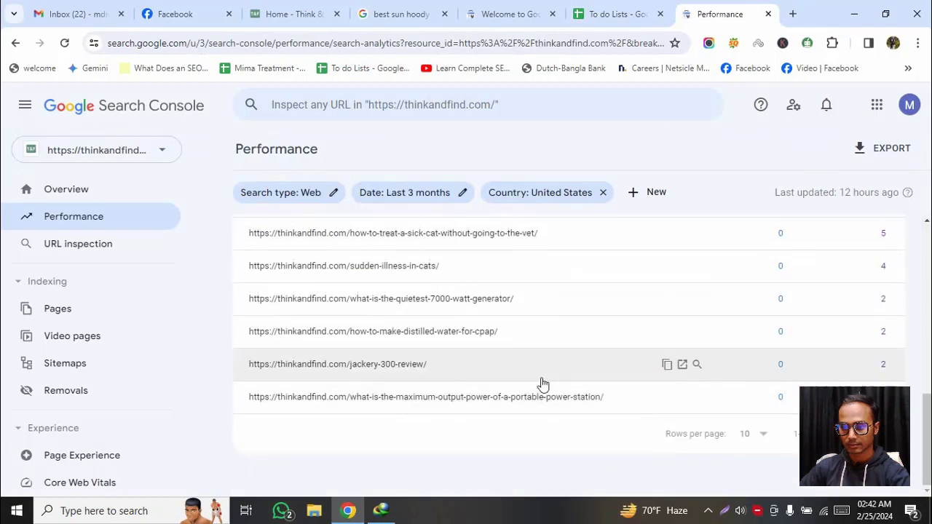
click(668, 333)
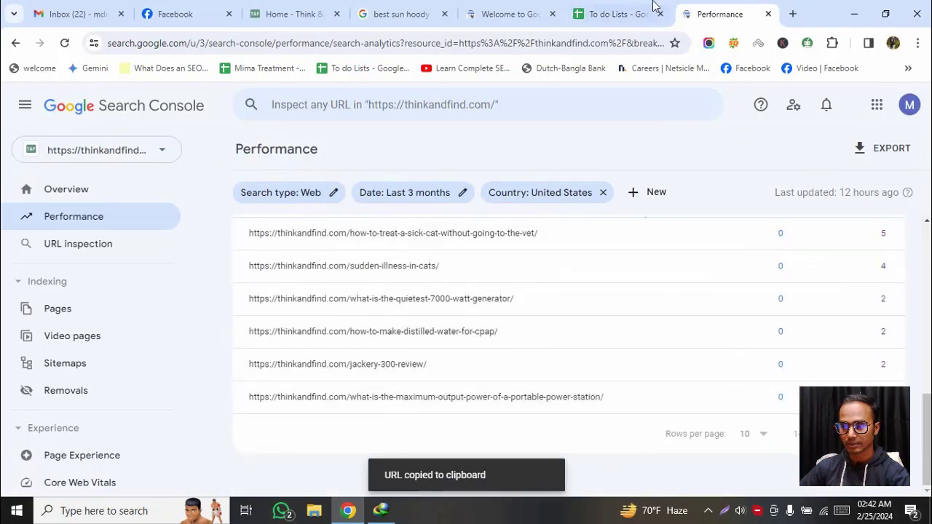
click(634, 14)
click(440, 315)
key(ctrl+v)
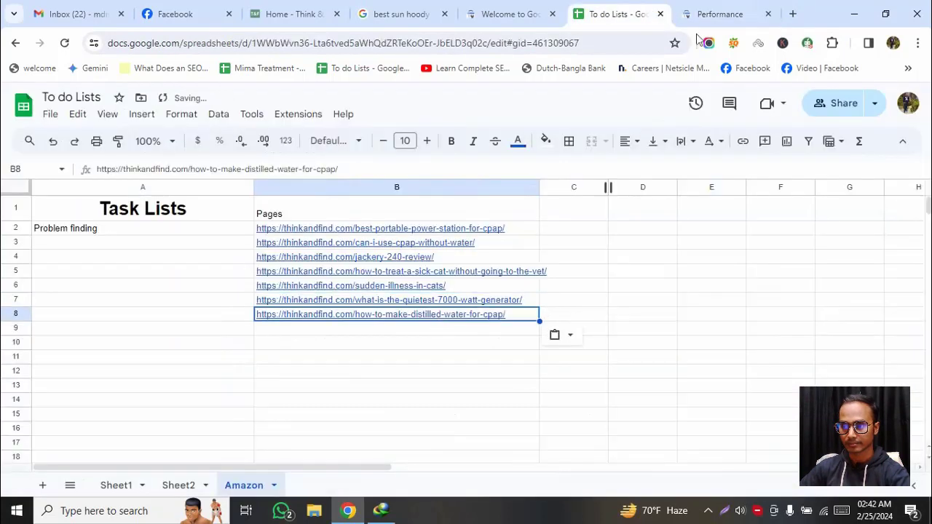
- Return to the Search Console list of top pages to get the jackery-300-review page URL
click(718, 14)
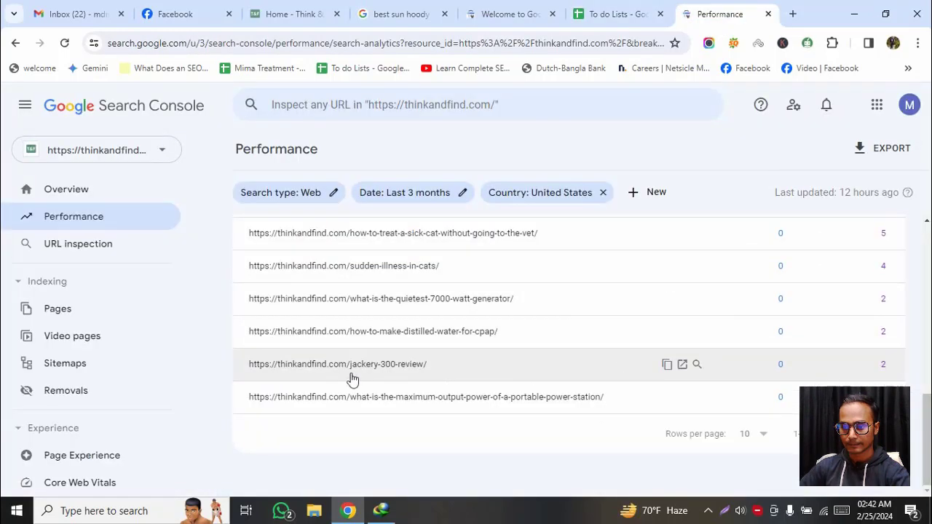
- Copy the jackery-300-review page URL from Search Console into cell B9 of the To do Lists spreadsheet's Amazon sheet
click(668, 364)
click(626, 14)
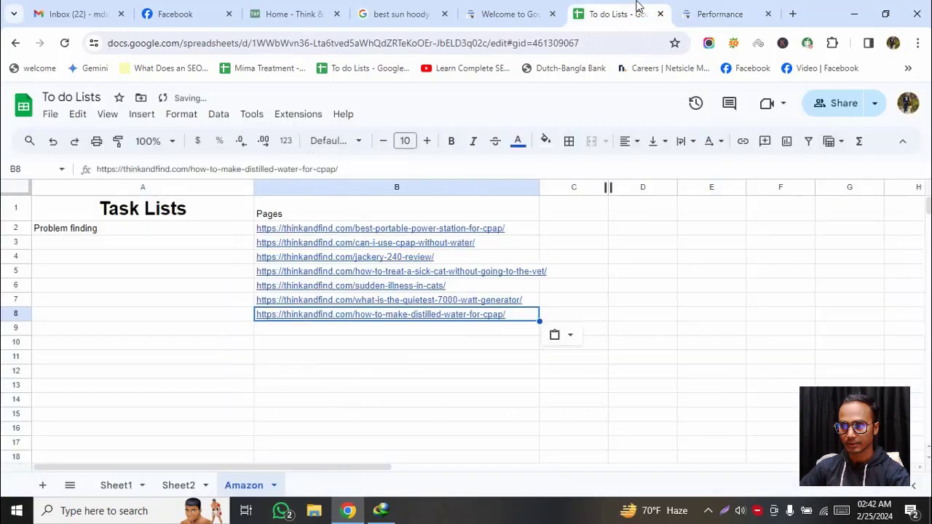
click(381, 330)
key(ctrl+v)
- Copy the what-is-the-maximum-output-power-of-a-portable-power-station page URL from Search Console into cell B10 of the Amazon sheet
click(721, 14)
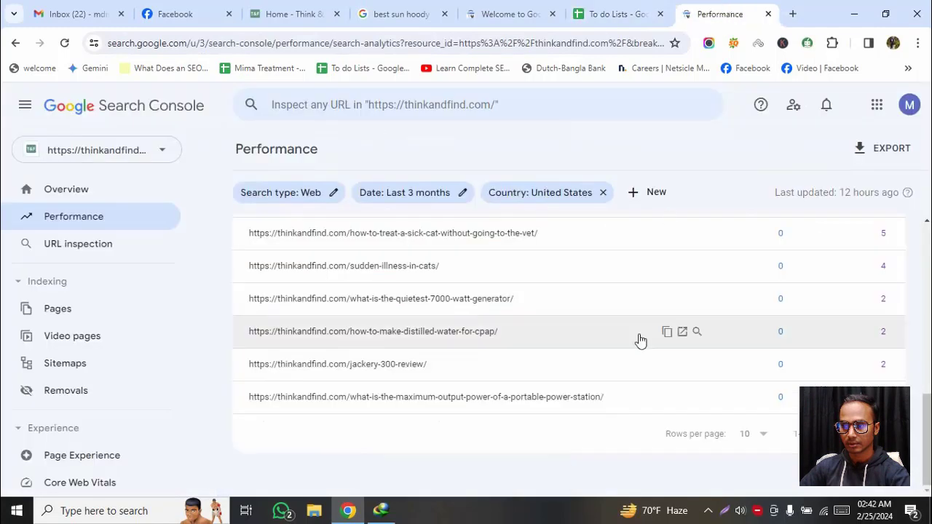
click(666, 400)
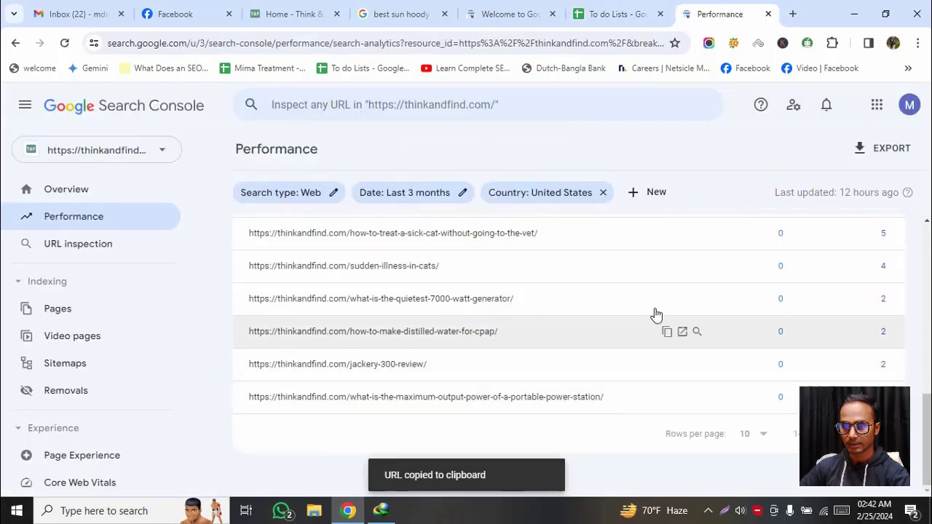
click(619, 14)
click(331, 343)
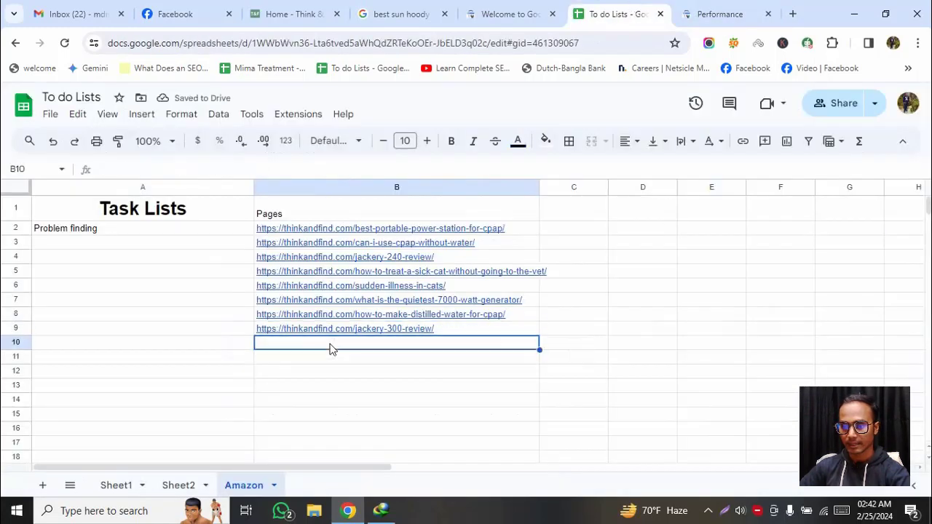
key(ctrl+v)
- Compare the top pages and their impressions in the Search Console report with the URLs collected in the Amazon sheet
click(712, 7)
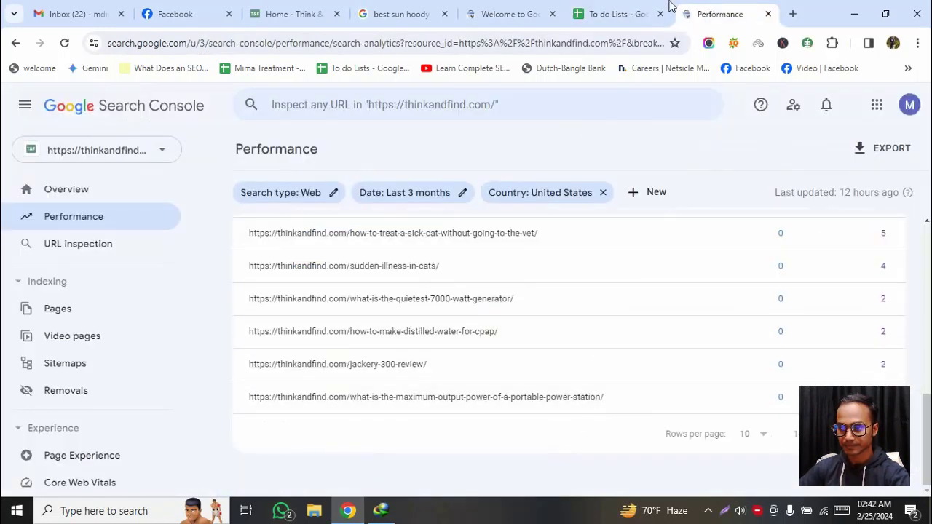
scroll(460, 329, up, 2)
scroll(461, 328, up, 1)
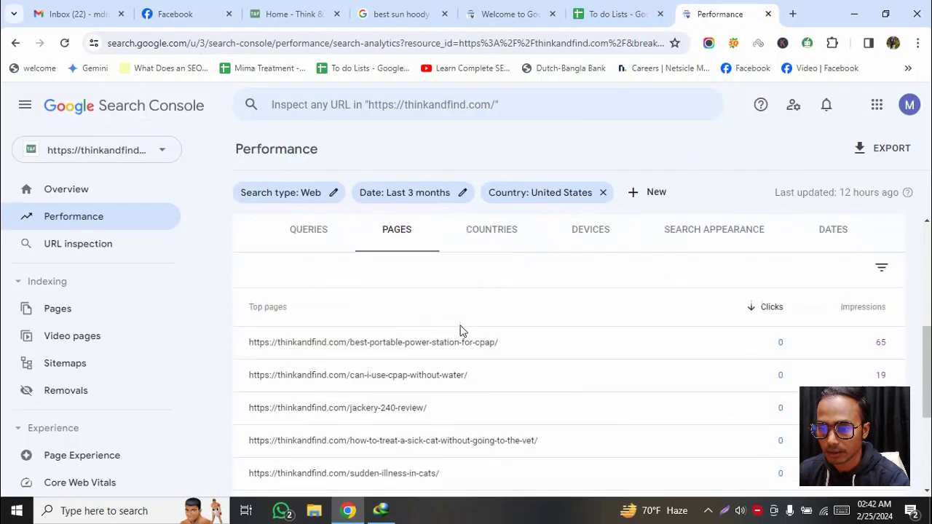
scroll(462, 331, down, 3)
click(659, 7)
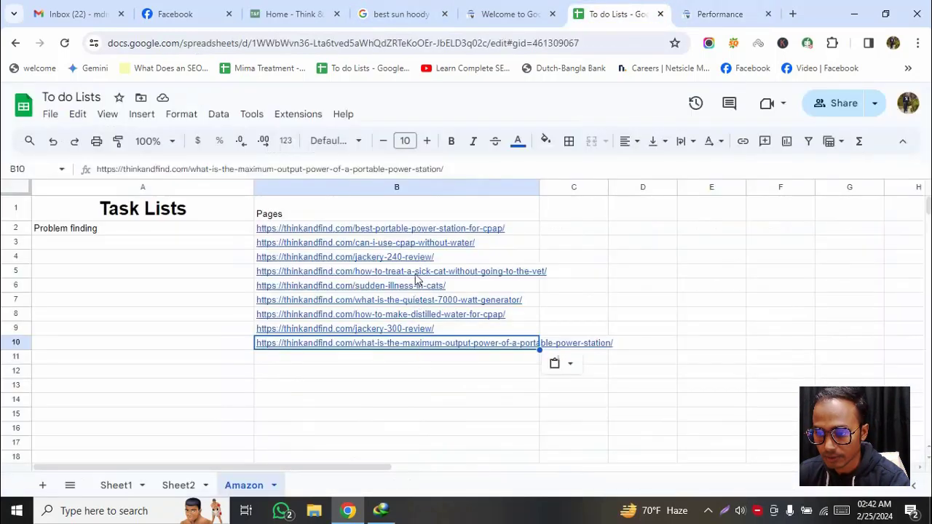
click(687, 20)
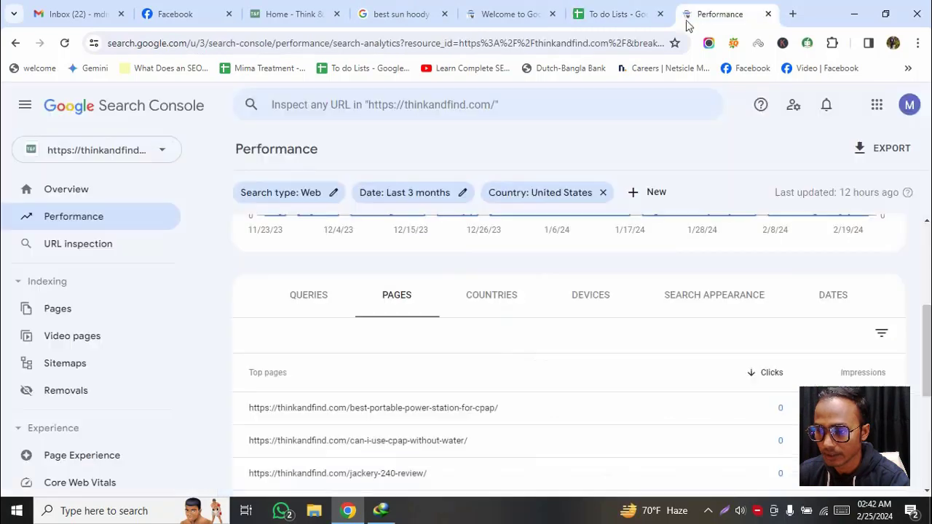
scroll(491, 376, down, 2)
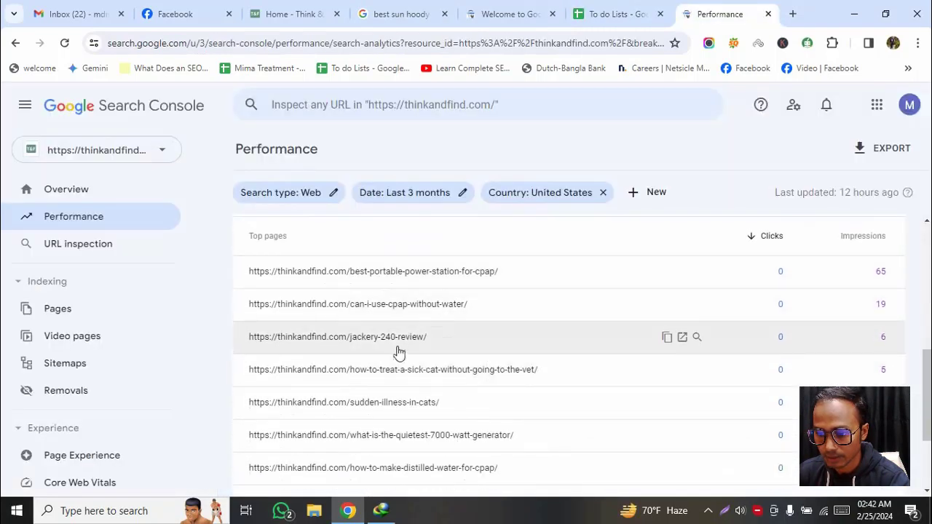
scroll(410, 472, down, 1)
scroll(415, 452, down, 3)
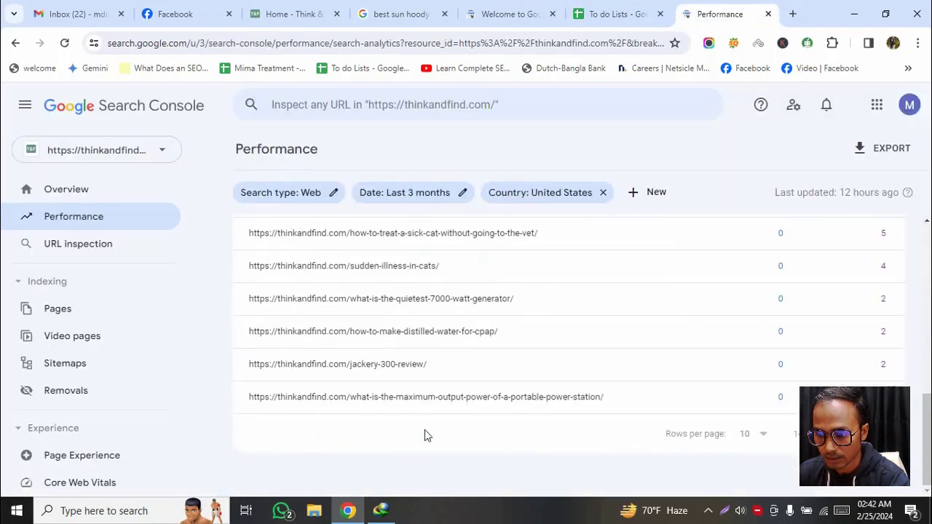
scroll(750, 299, up, 2)
scroll(629, 270, up, 4)
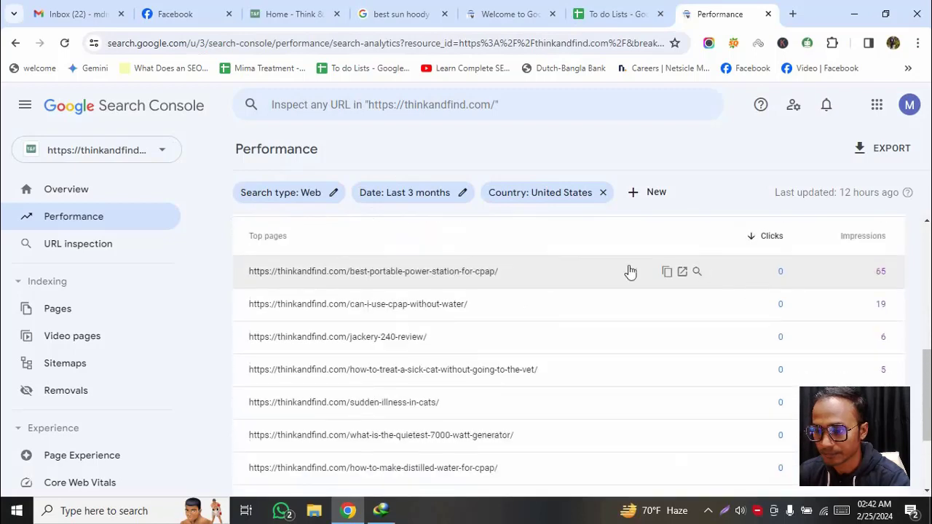
scroll(410, 321, down, 2)
- Show the report's top queries for the United States and browse on to the second page of results
click(300, 227)
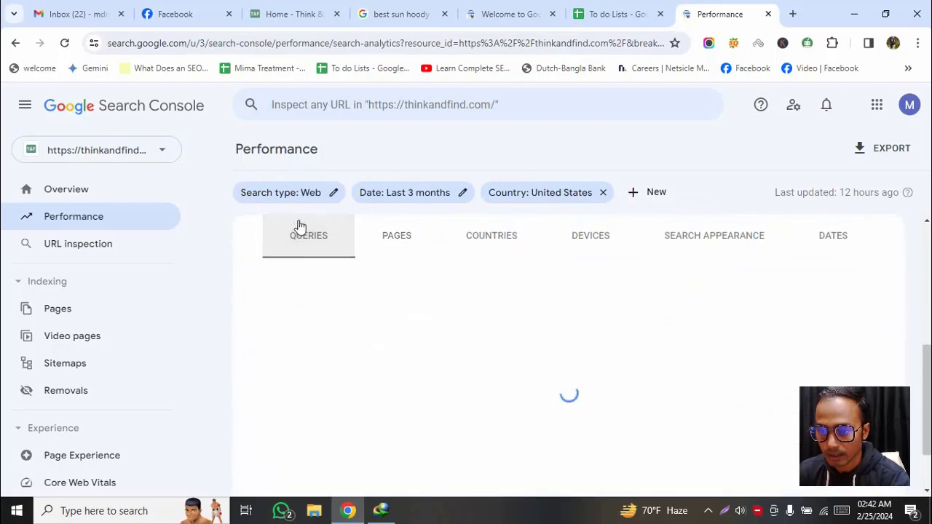
scroll(240, 364, down, 3)
scroll(247, 381, up, 3)
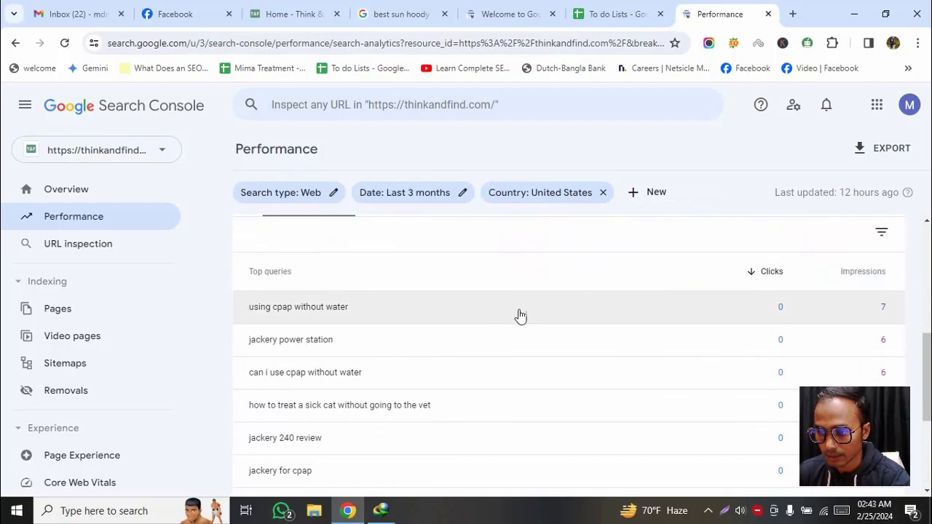
drag(223, 308, 318, 400)
click(214, 319)
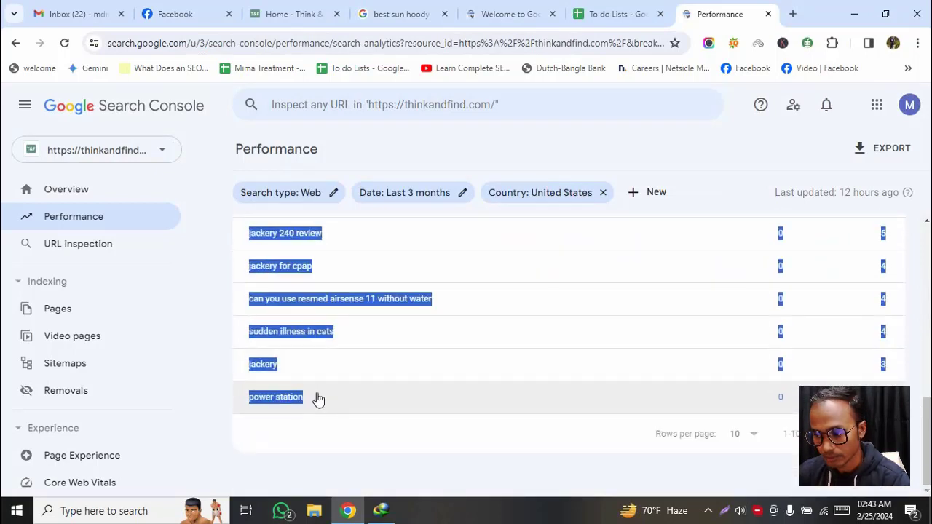
click(529, 451)
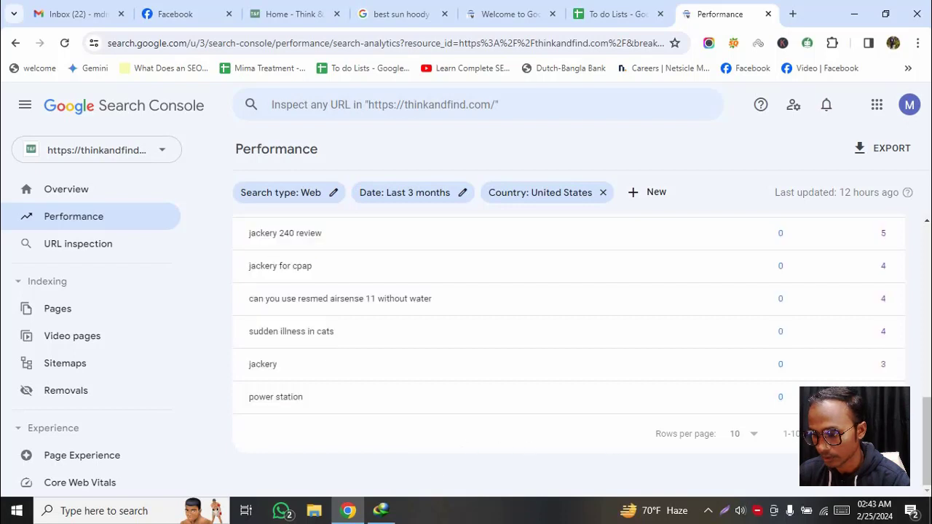
click(892, 434)
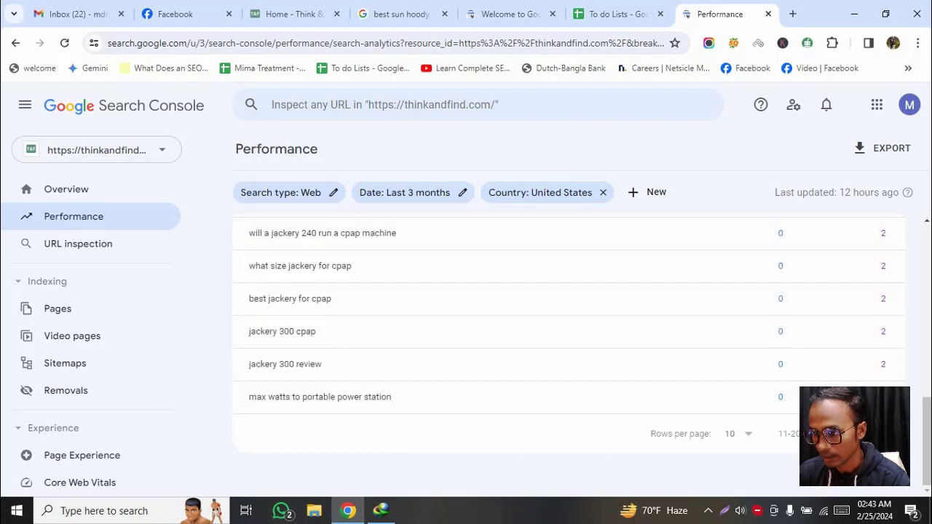
- Export the performance report as an Excel file and open the downloaded workbook in Excel
click(901, 148)
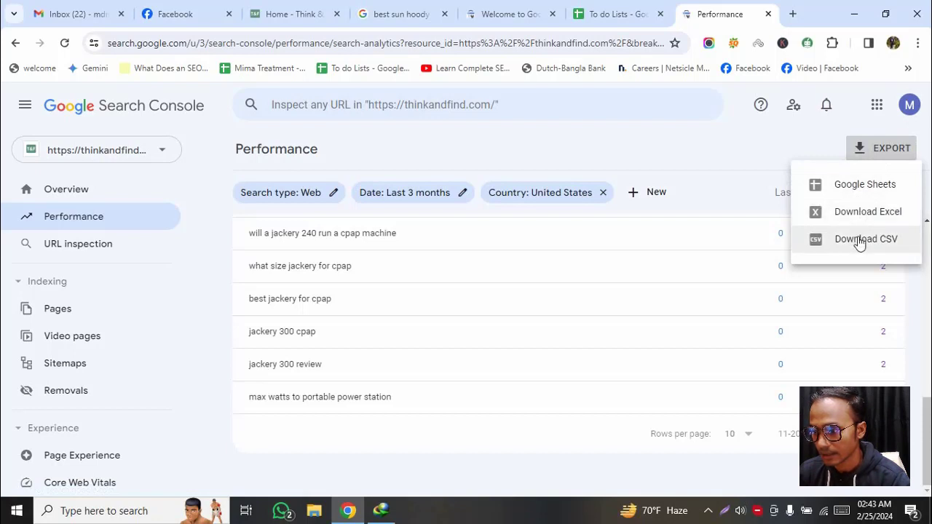
click(831, 211)
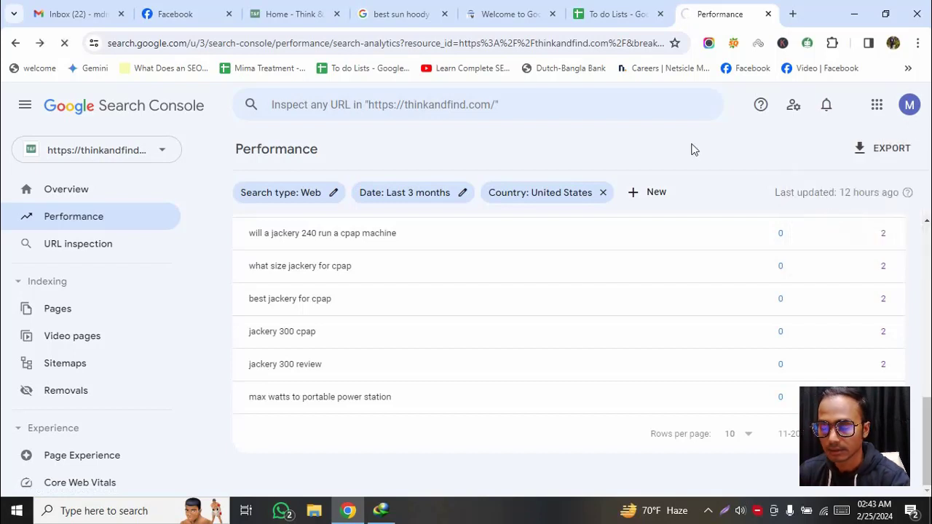
click(843, 43)
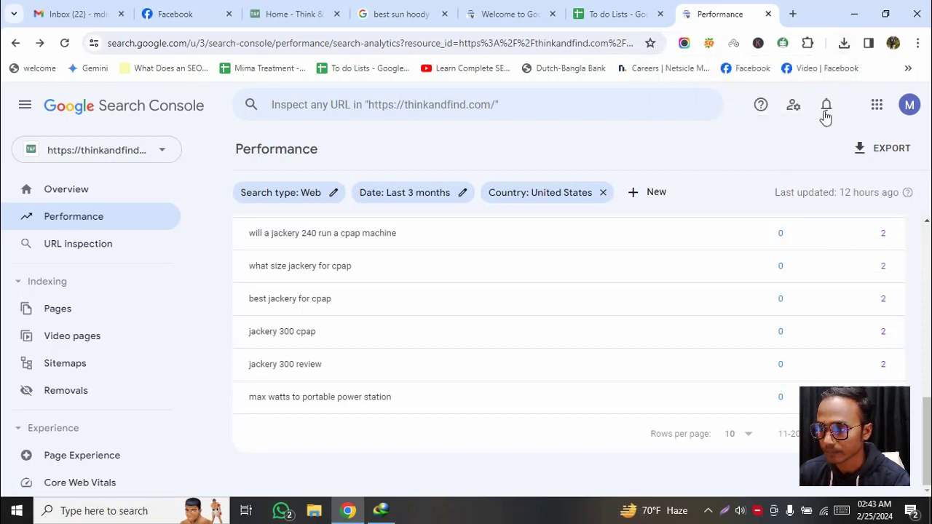
click(843, 43)
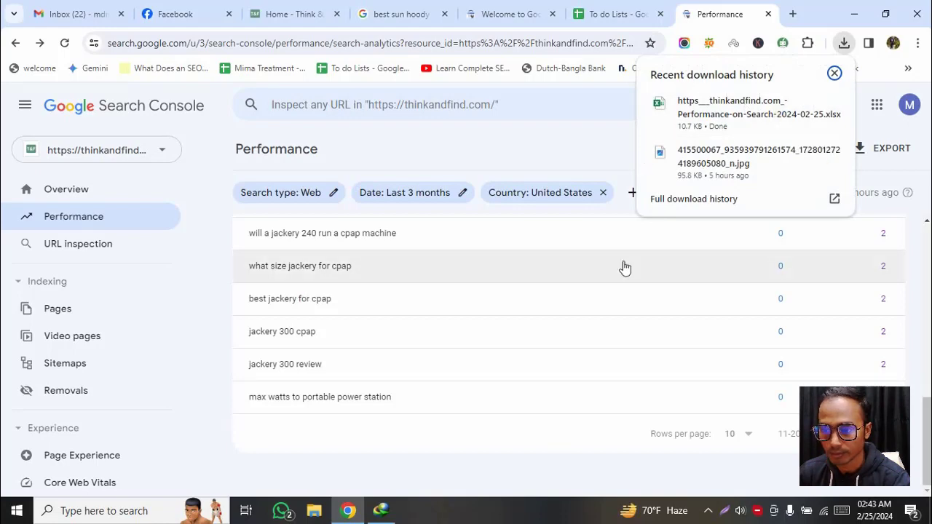
scroll(379, 395, up, 5)
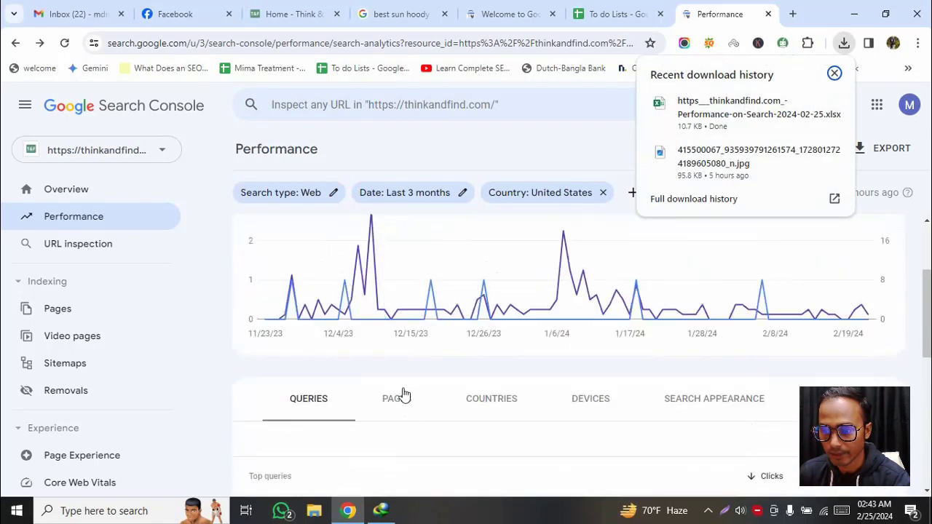
scroll(509, 364, down, 2)
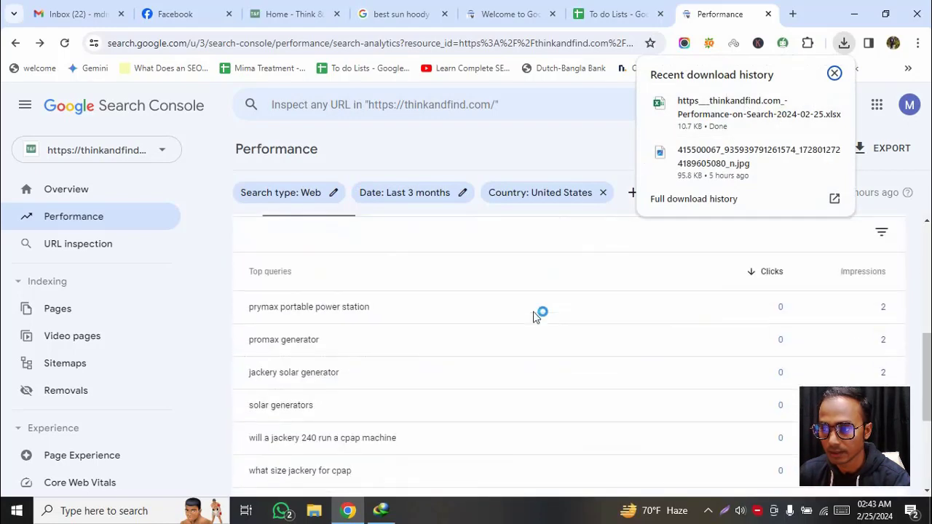
click(733, 120)
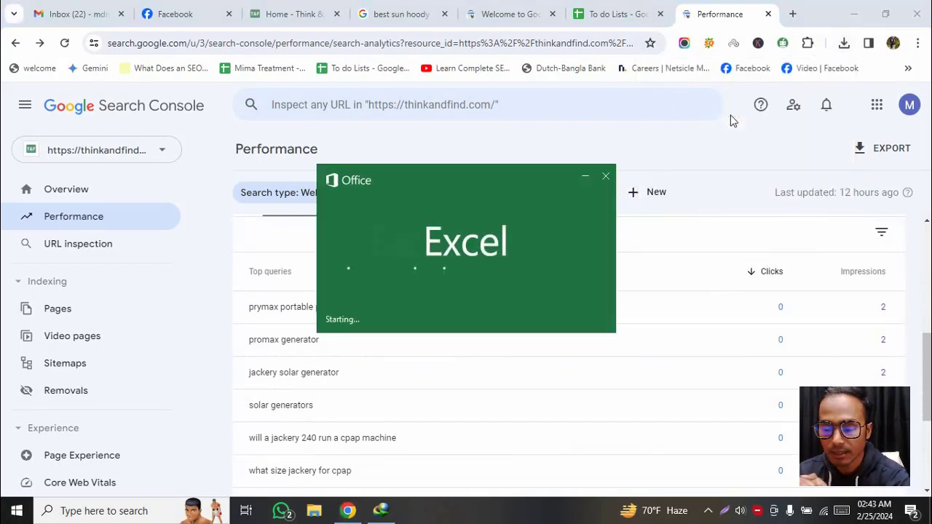
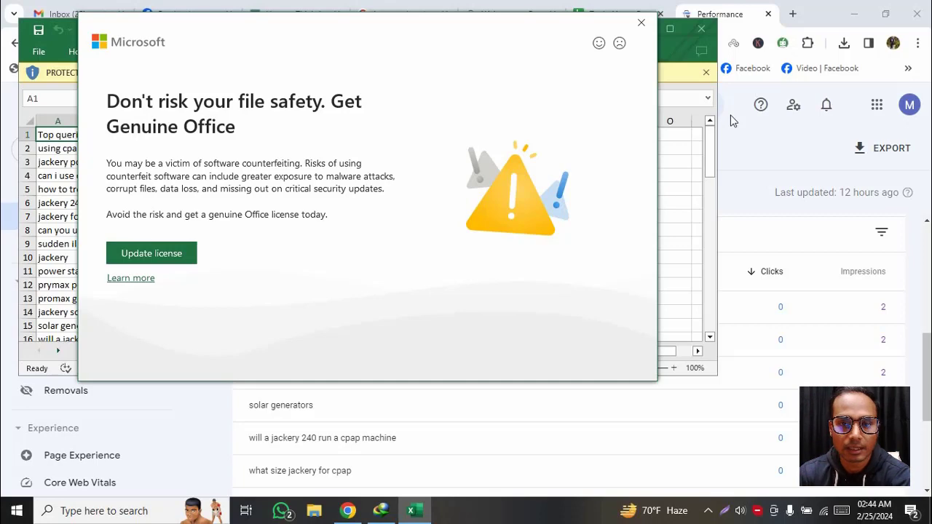
- Dismiss the Office licence notices, maximize the workbook window and enable editing of the exported file
click(641, 23)
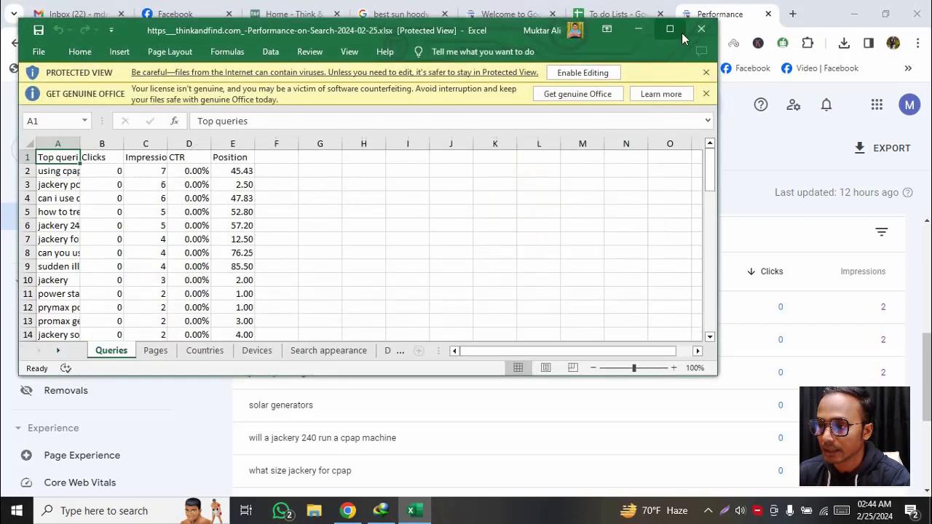
click(670, 30)
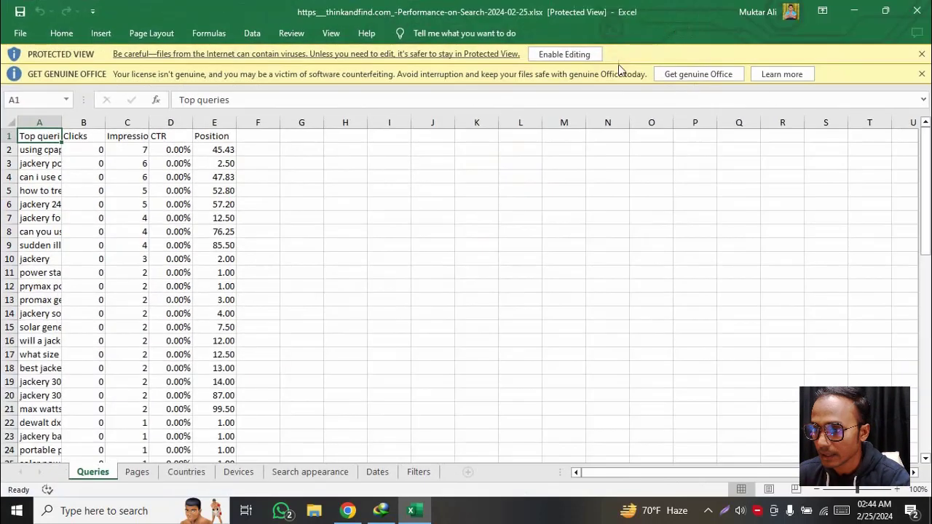
click(562, 58)
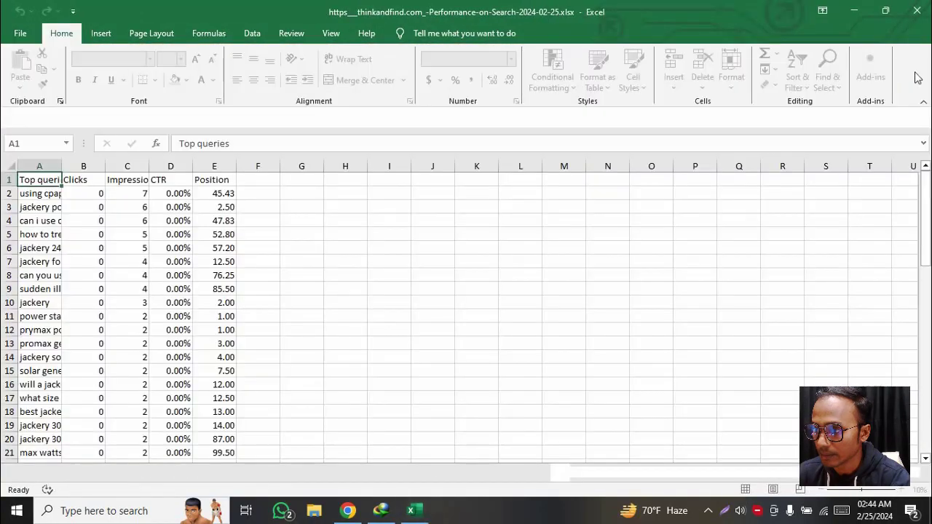
click(923, 118)
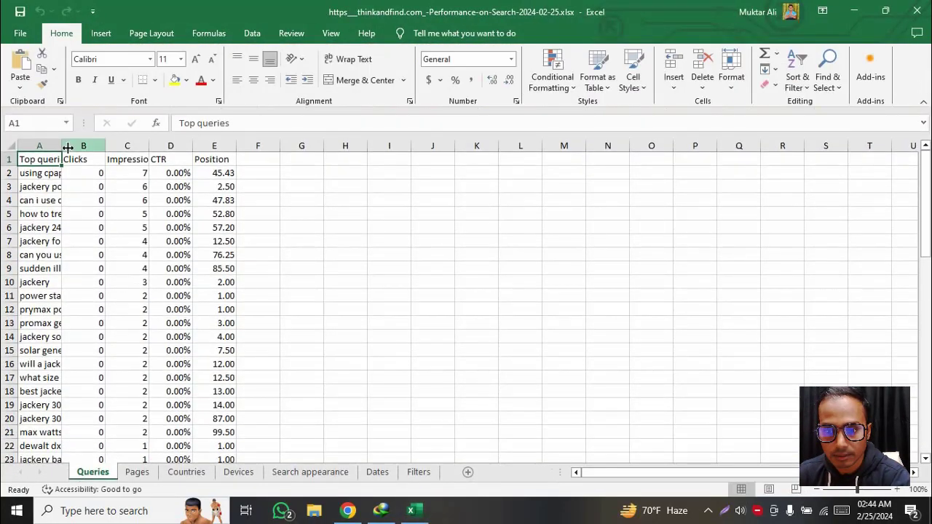
- Widen column A of the Queries sheet to fit the full query text and review the whole list
drag(61, 146, 383, 150)
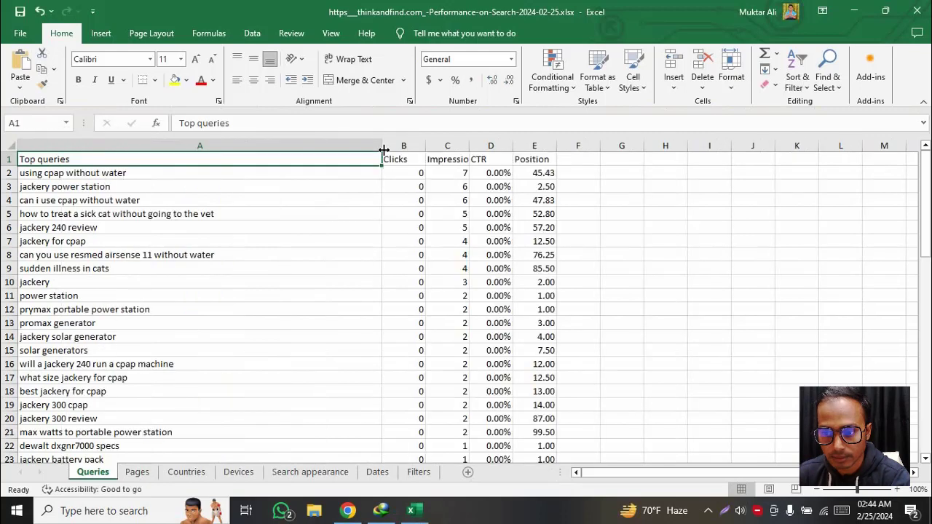
scroll(138, 308, down, 20)
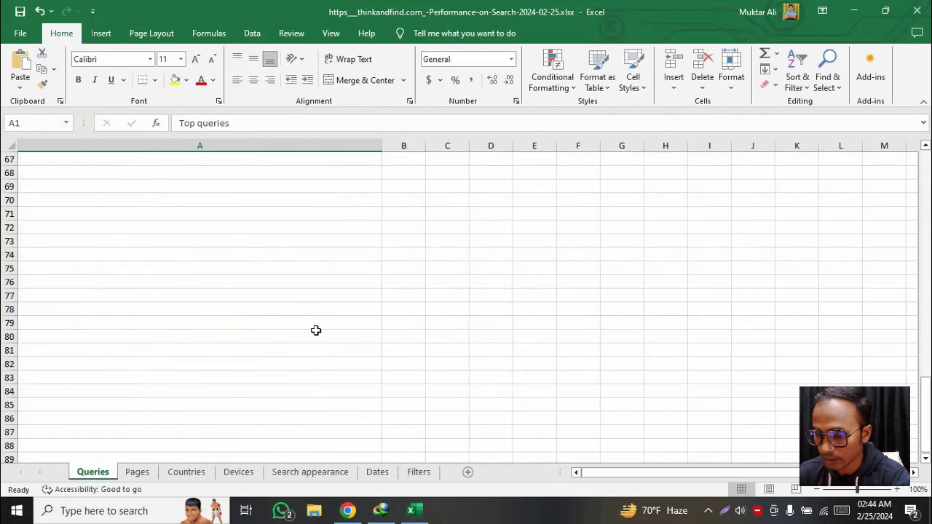
scroll(232, 341, up, 5)
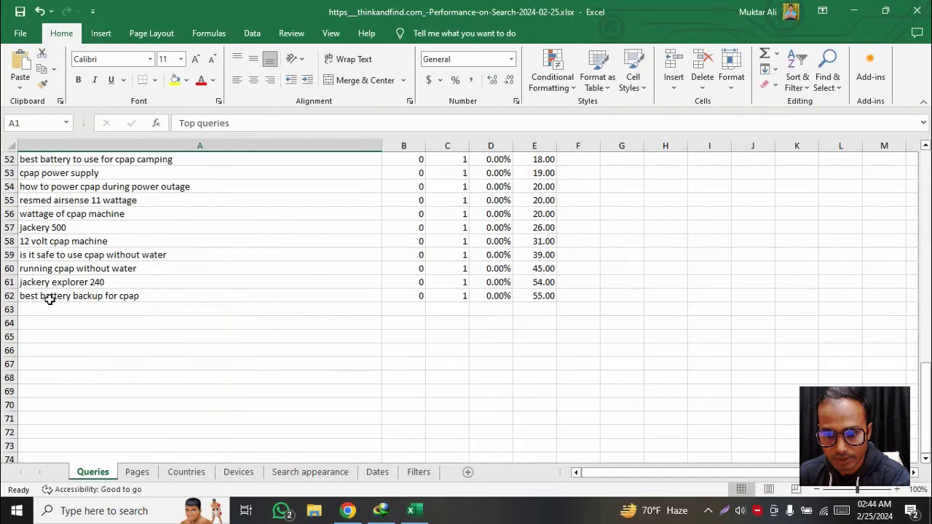
scroll(206, 337, up, 9)
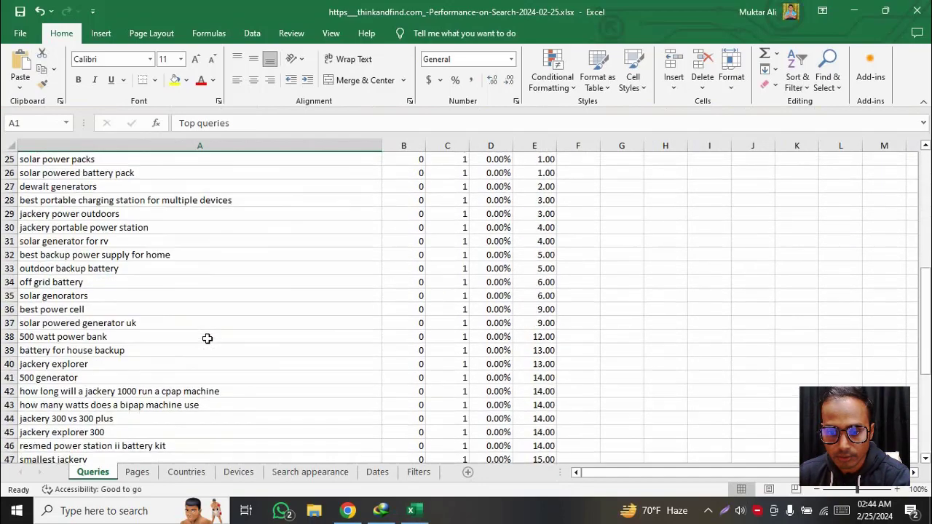
scroll(207, 338, up, 8)
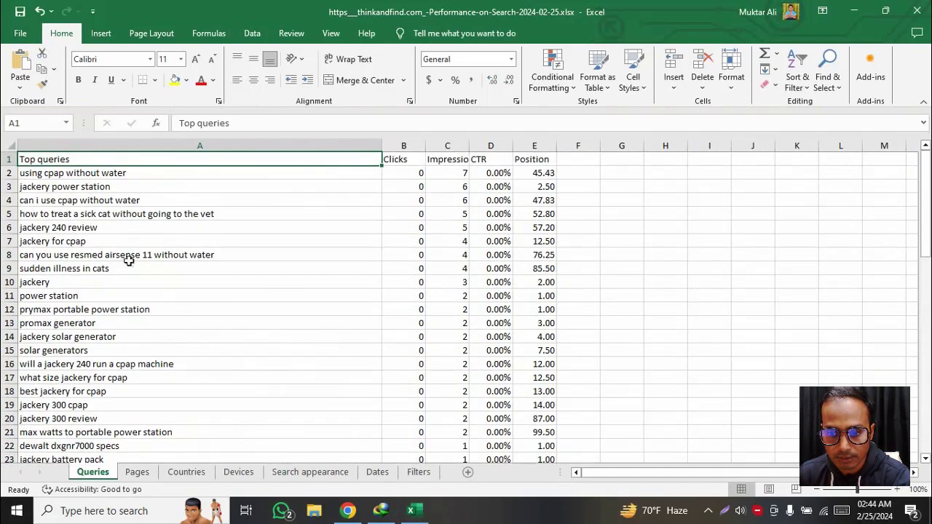
- Copy all the search queries in A2:A62 of the Queries sheet, leaving out the header
click(80, 173)
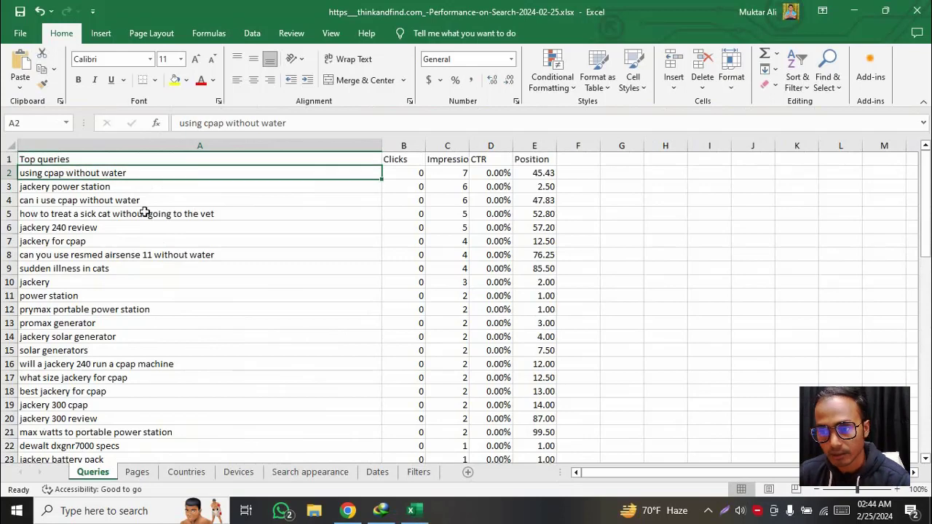
scroll(153, 240, down, 20)
scroll(112, 323, up, 4)
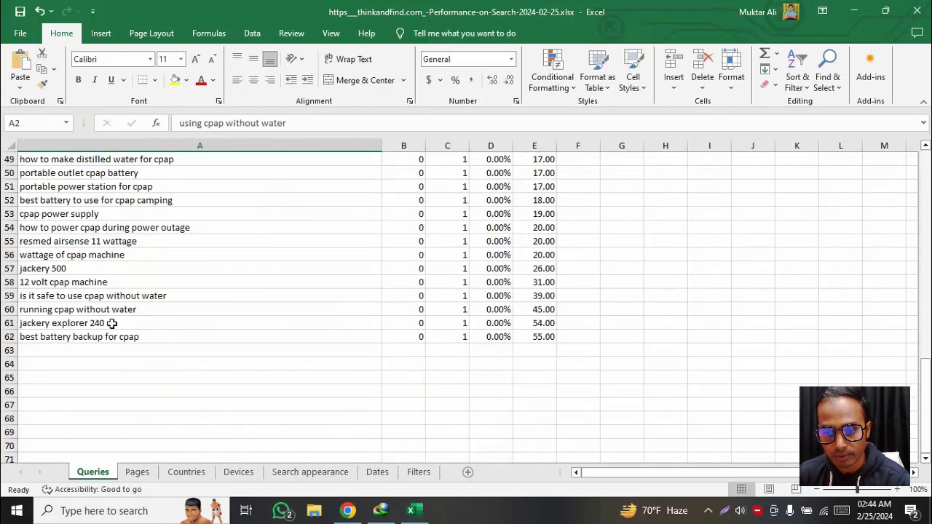
shift+click(172, 340)
key(ctrl+c)
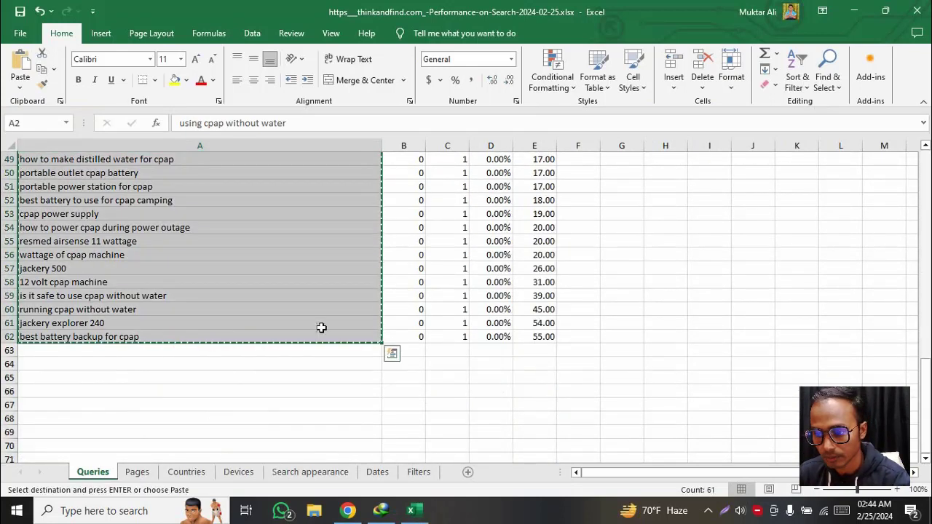
scroll(435, 352, up, 16)
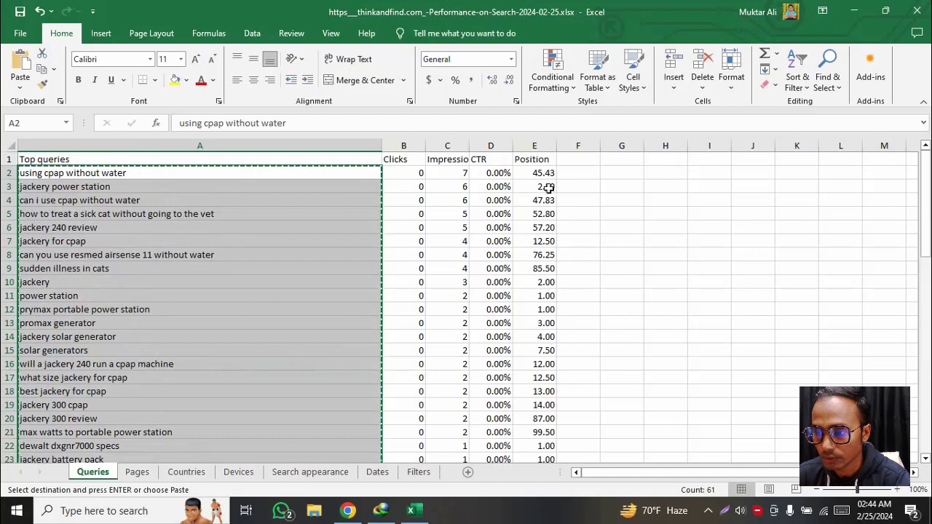
click(548, 187)
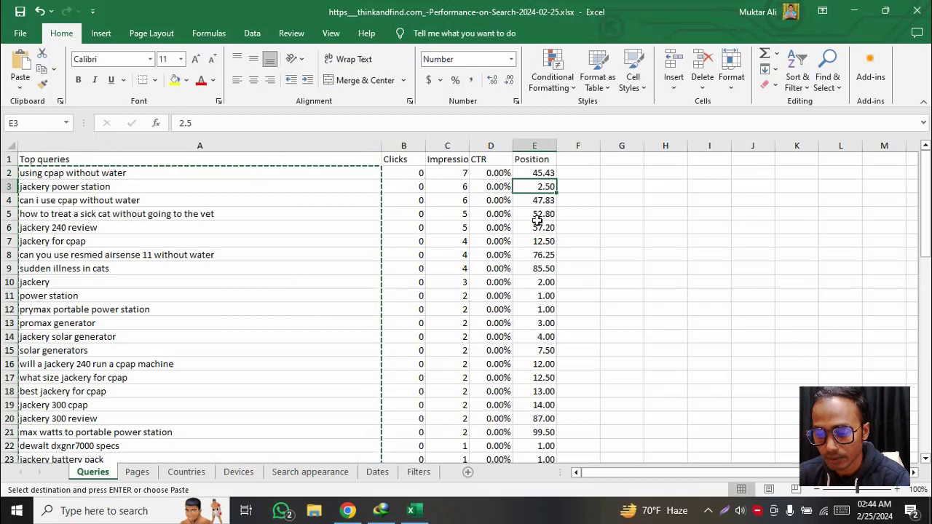
- Switch to the To do Lists spreadsheet in Chrome, widen column C and enter the header Keywords in C1
click(354, 508)
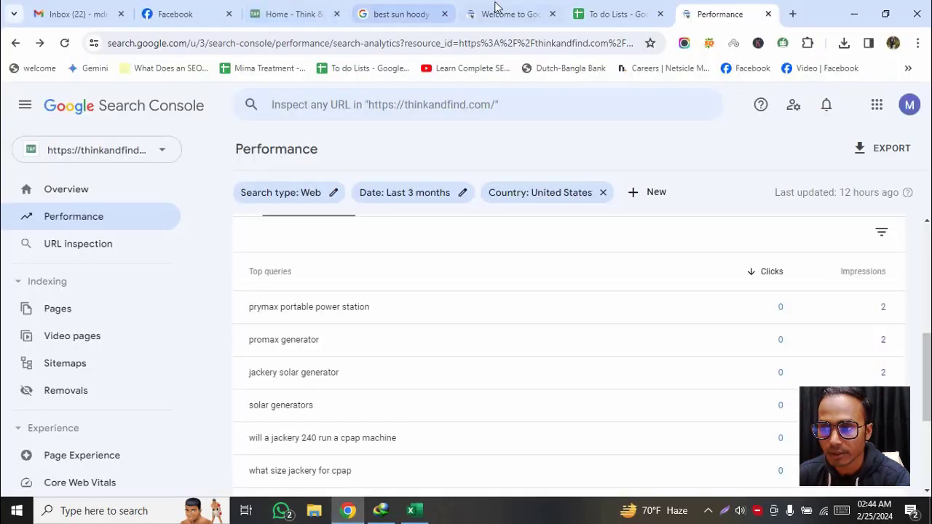
click(607, 7)
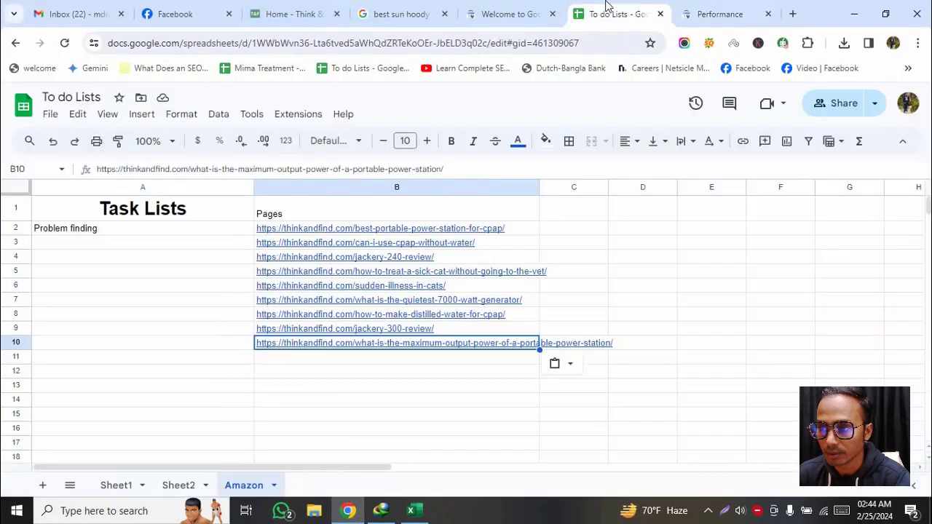
drag(608, 187, 814, 187)
click(591, 211)
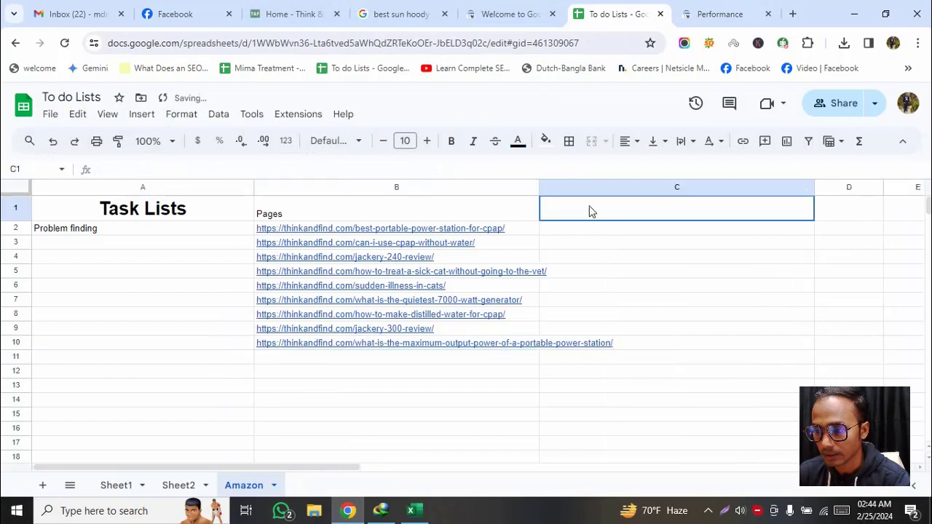
double_click(590, 208)
text(Keywords)
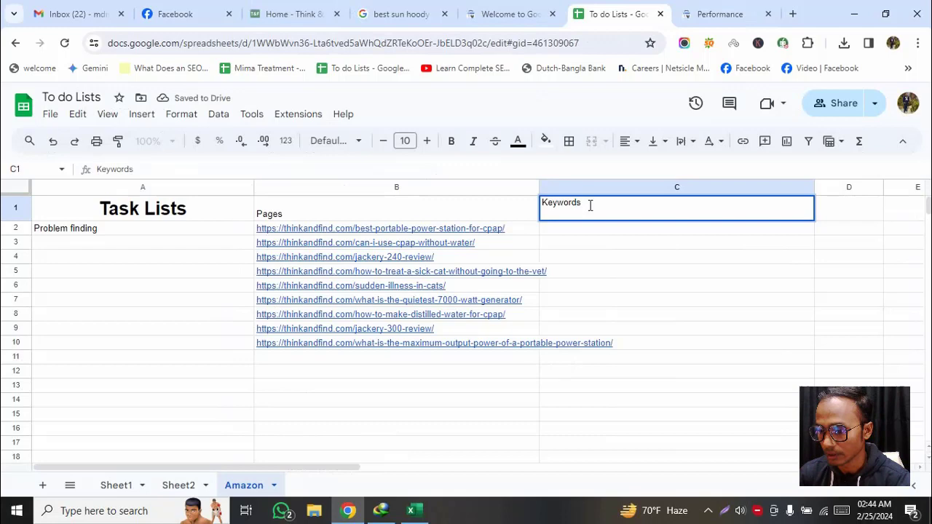
key(Return)
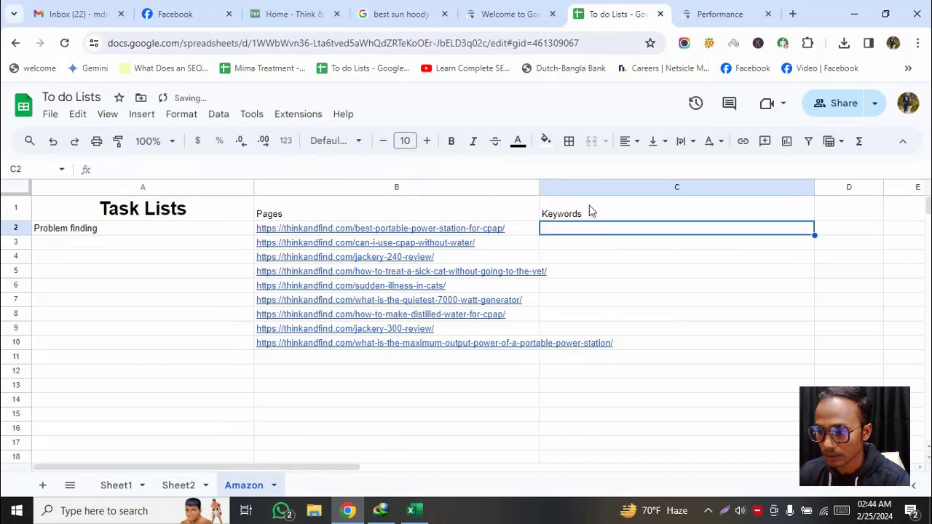
- Paste the copied queries below the Keywords header starting at C2 and look through the pasted list
key(ctrl+v)
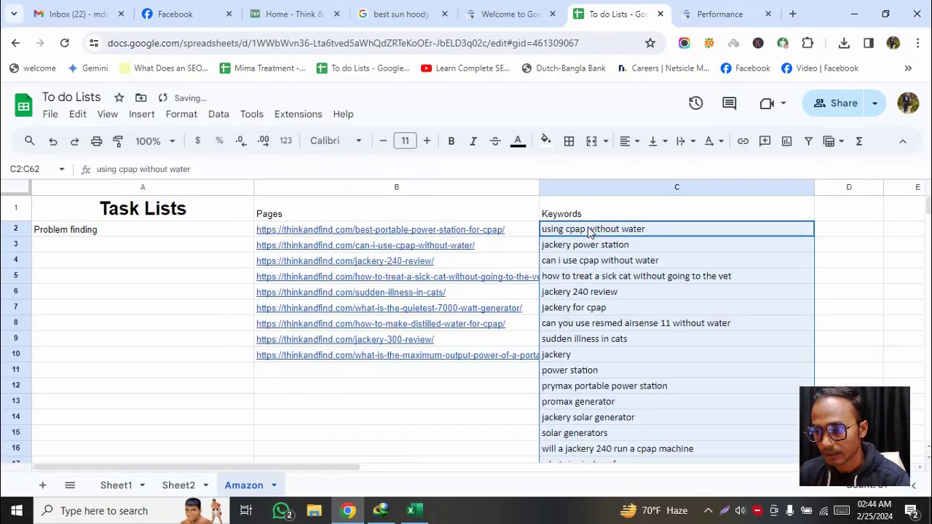
click(471, 419)
scroll(662, 348, down, 2)
scroll(663, 346, down, 3)
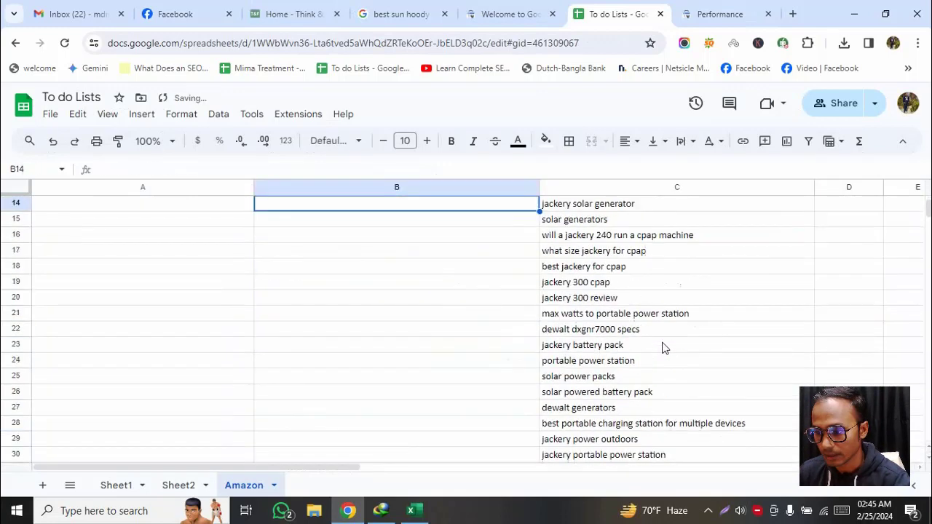
scroll(663, 339, up, 5)
click(698, 10)
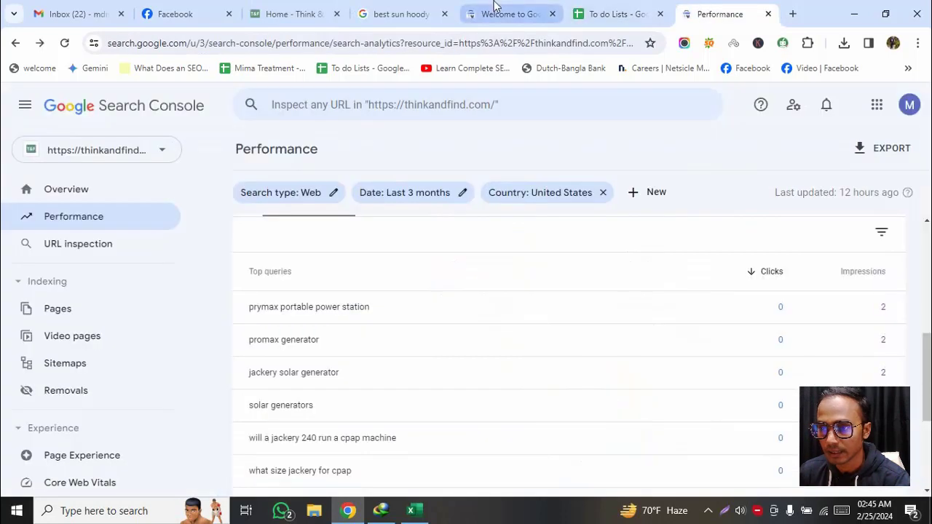
click(623, 6)
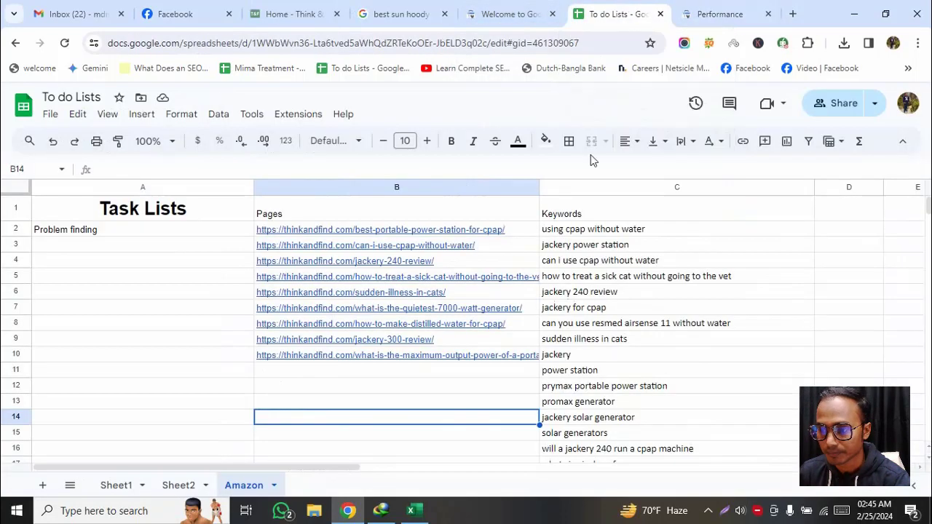
- Switch to the exported Excel workbook and copy the Position column E1:E62 of the Queries sheet, including its header
click(420, 515)
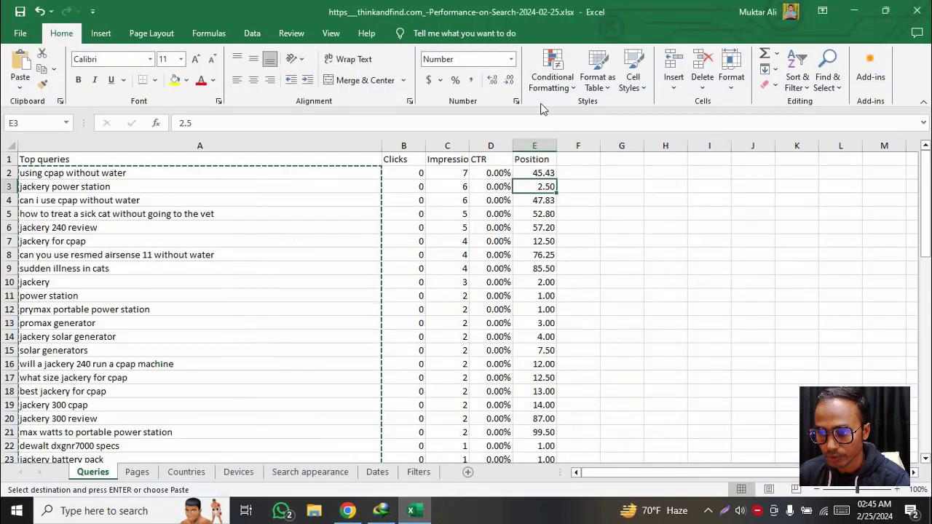
click(547, 173)
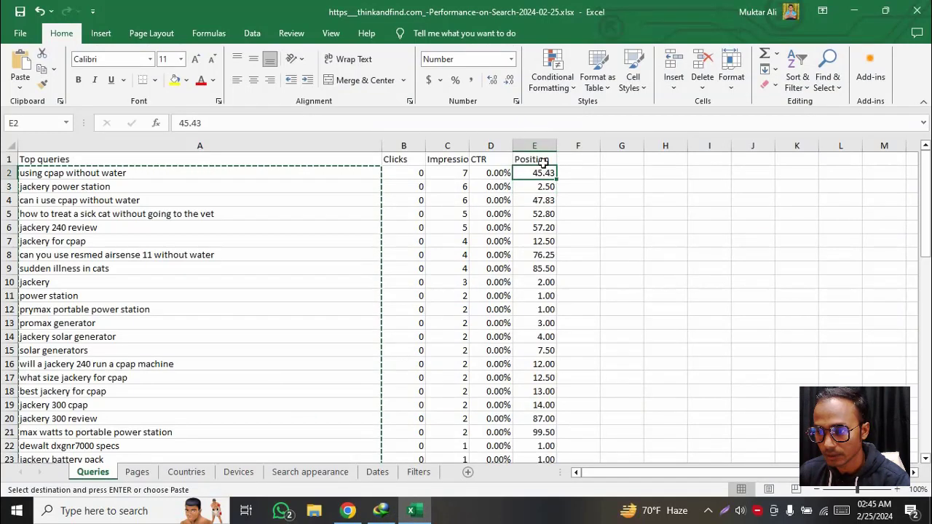
click(546, 162)
scroll(542, 291, down, 18)
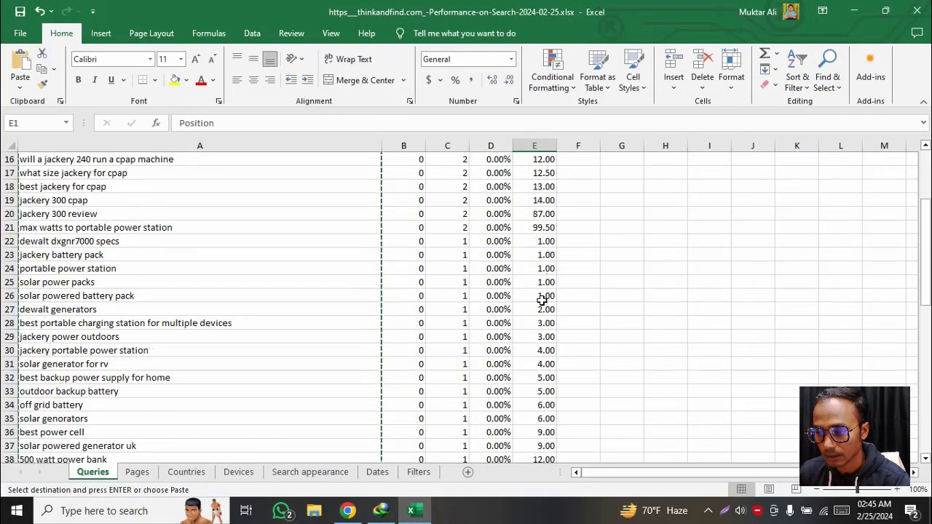
shift+click(545, 253)
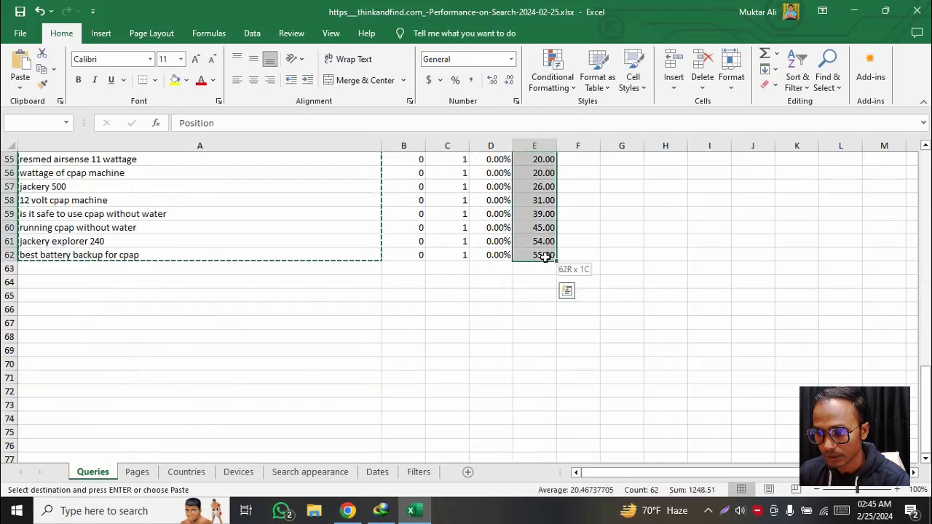
key(ctrl+c)
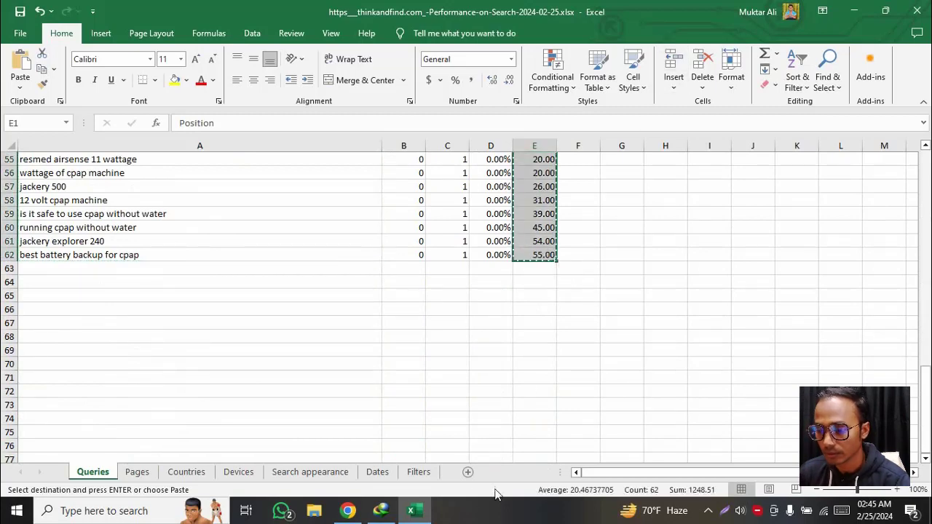
- Back in the To do Lists spreadsheet in Chrome, narrow column C and paste the copied positions into column D starting at D1
click(347, 511)
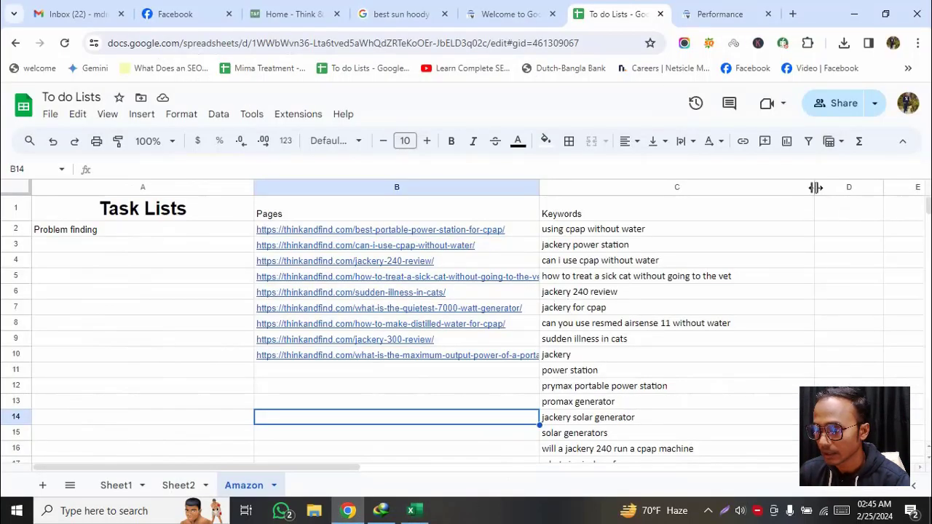
drag(816, 187, 762, 188)
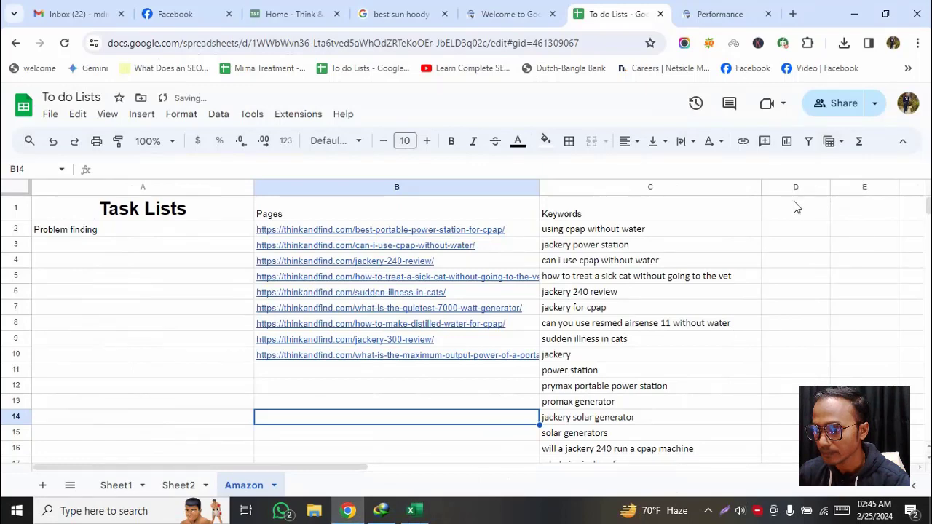
click(796, 208)
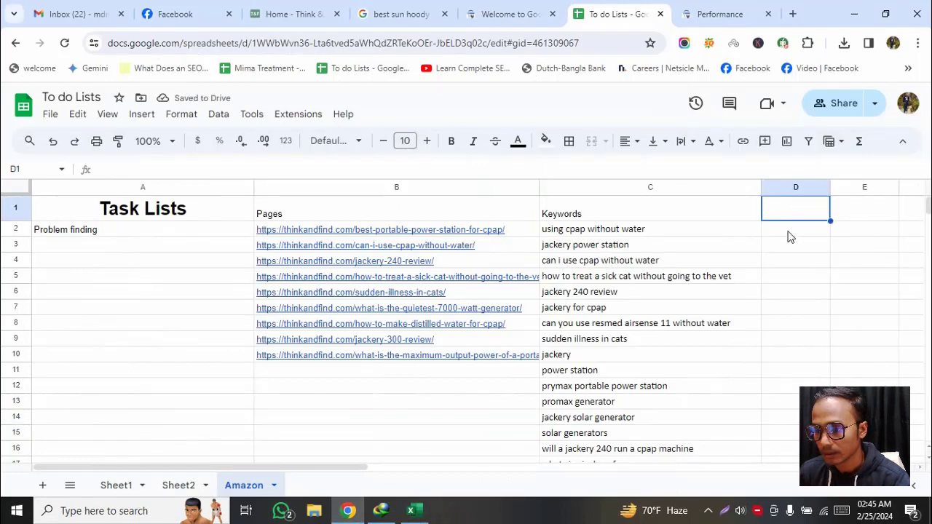
key(ctrl+v)
click(751, 260)
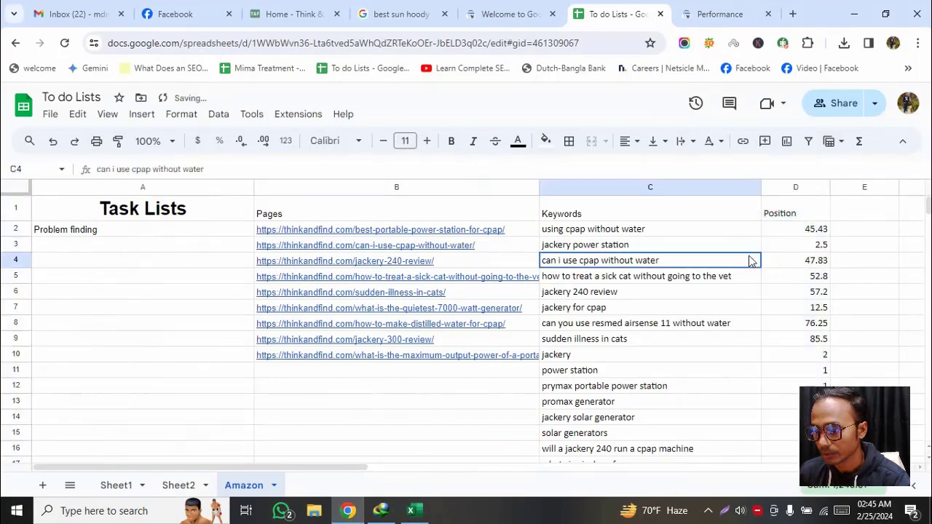
scroll(467, 328, down, 13)
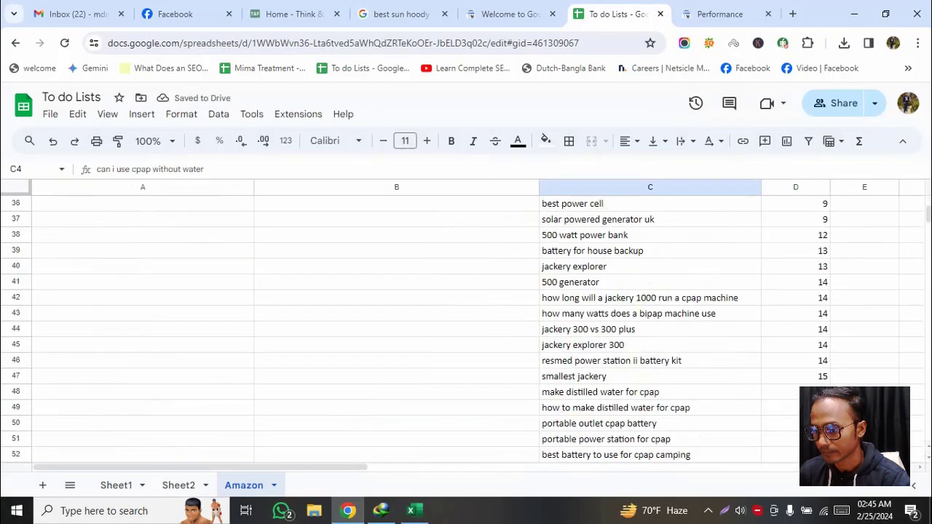
scroll(466, 328, up, 8)
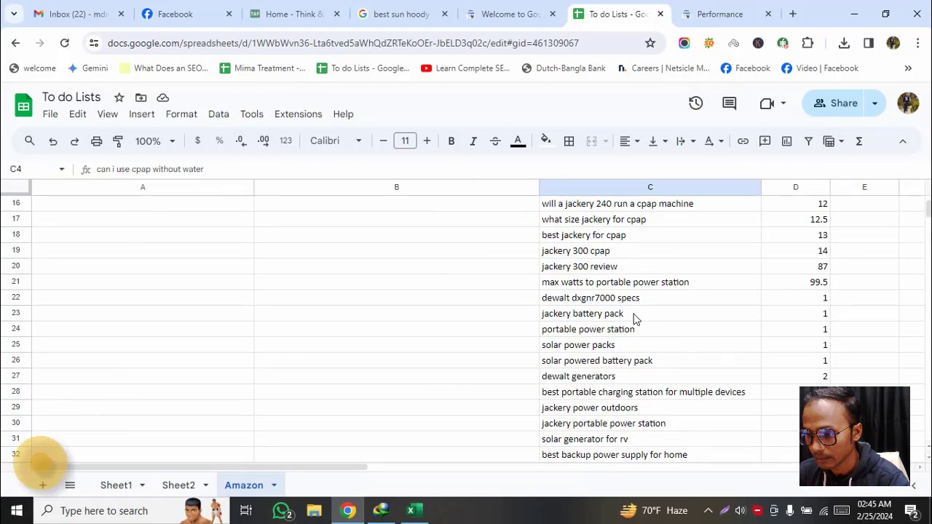
- Copy the keyword "jackery battery pack" from C23 and search Google for it in a new browser tab
click(635, 316)
key(ctrl+c)
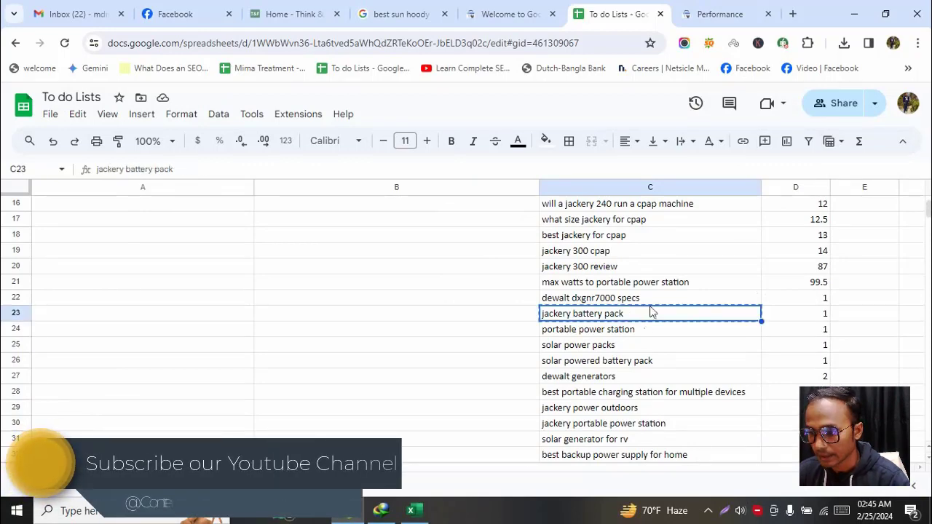
click(750, 14)
click(793, 13)
key(ctrl+v)
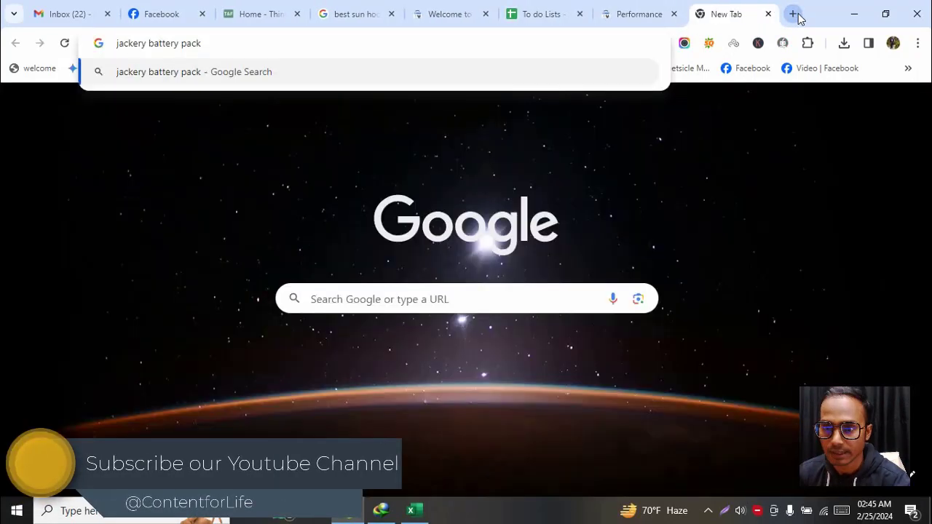
key(Return)
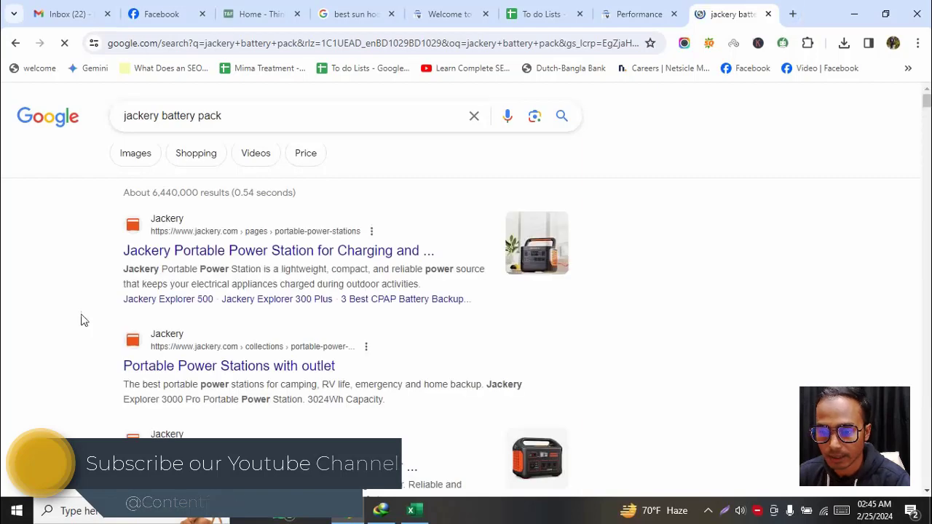
- Look through the search results and find the text "think" on the results page
scroll(67, 419, down, 5)
scroll(70, 419, down, 5)
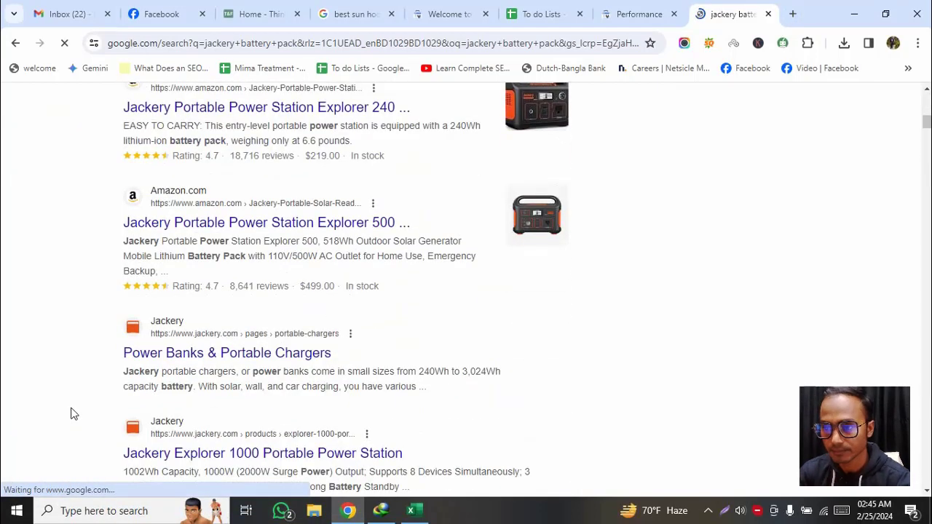
key(ctrl+f)
text(think)
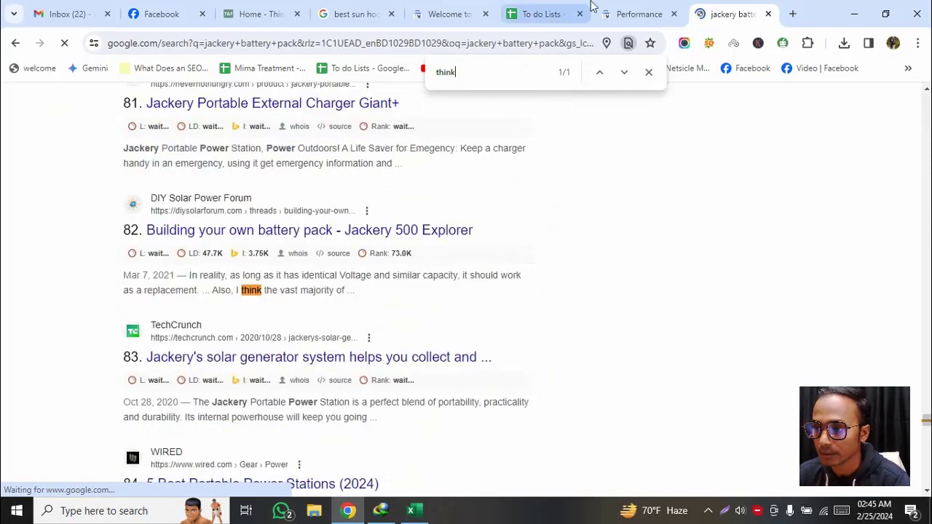
- Copy the keyword "portable power station" from C24, search Google for it, and find "think" on the results page
click(528, 8)
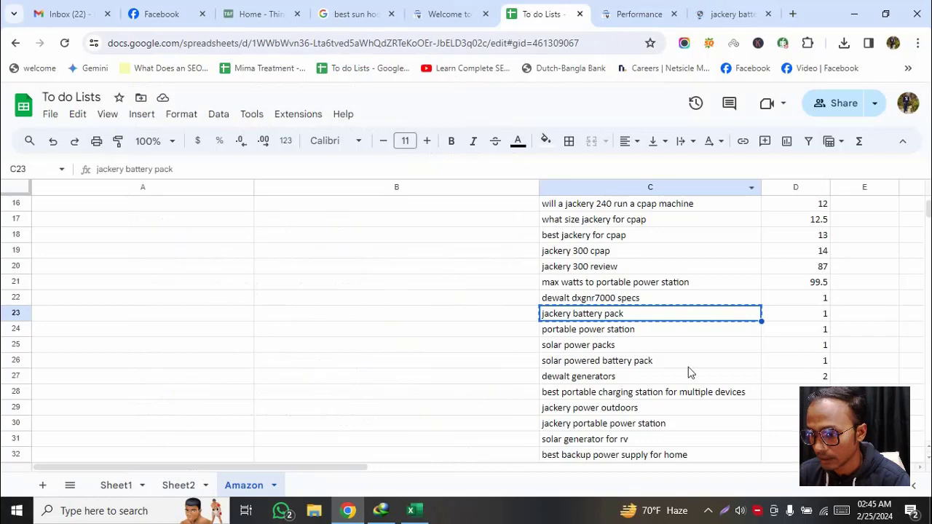
click(587, 335)
key(ctrl+c)
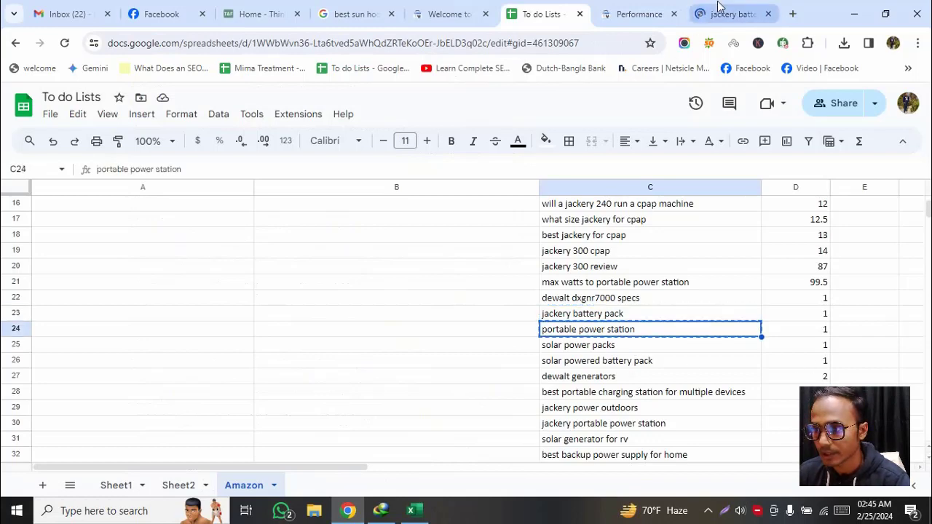
click(721, 10)
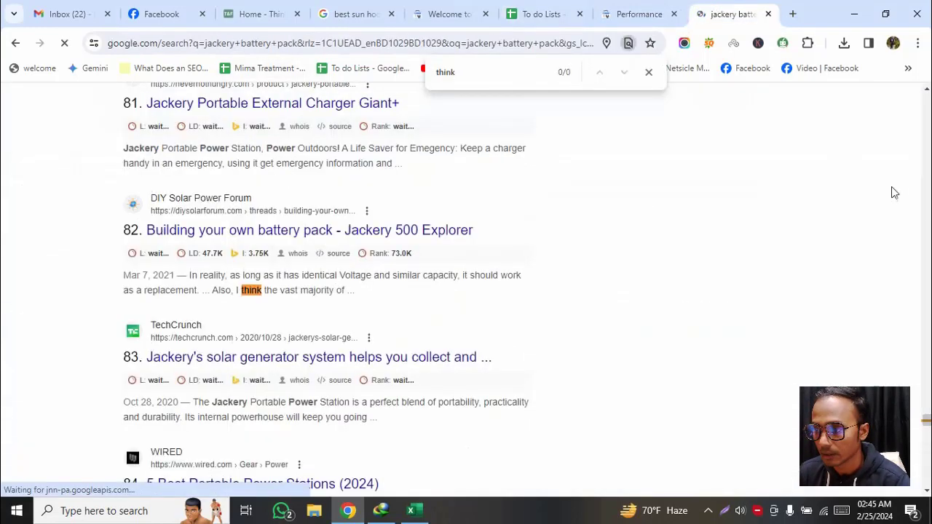
drag(927, 426, 885, 79)
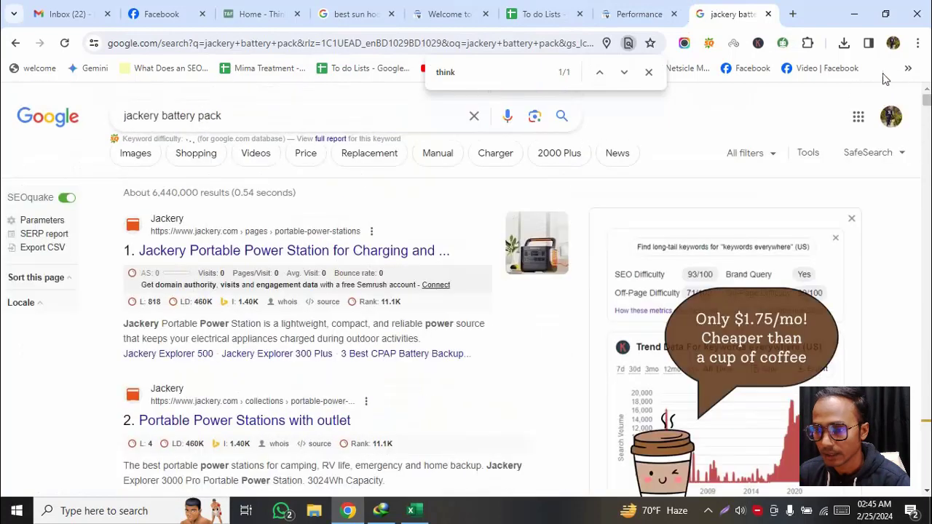
triple_click(238, 117)
key(ctrl+v)
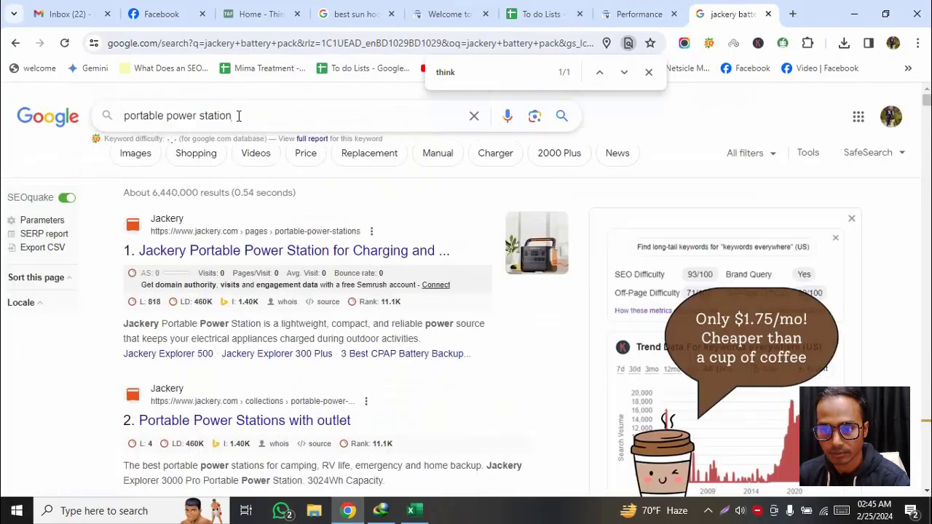
key(Return)
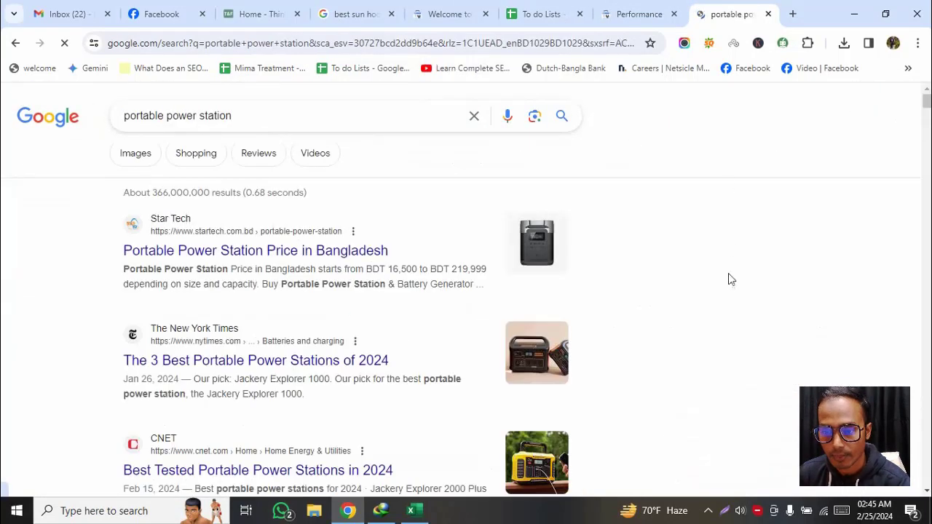
scroll(731, 284, down, 3)
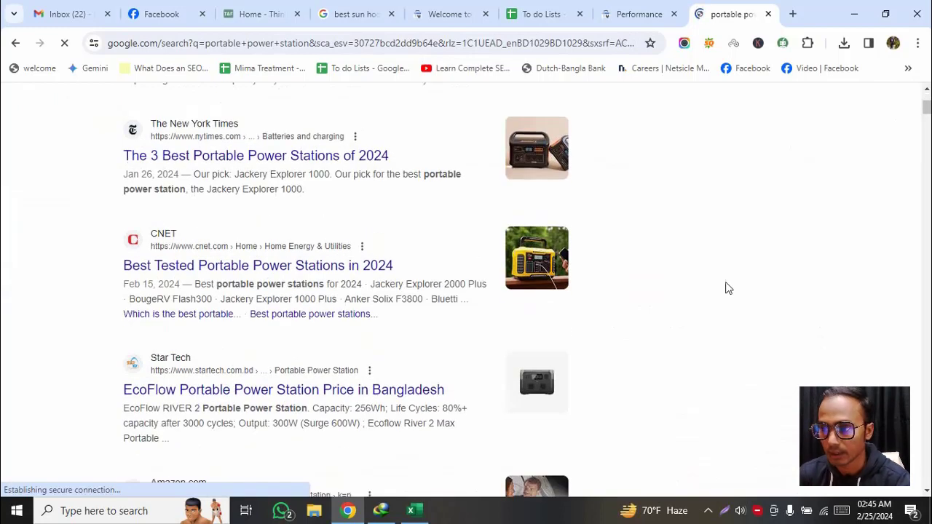
key(ctrl+f)
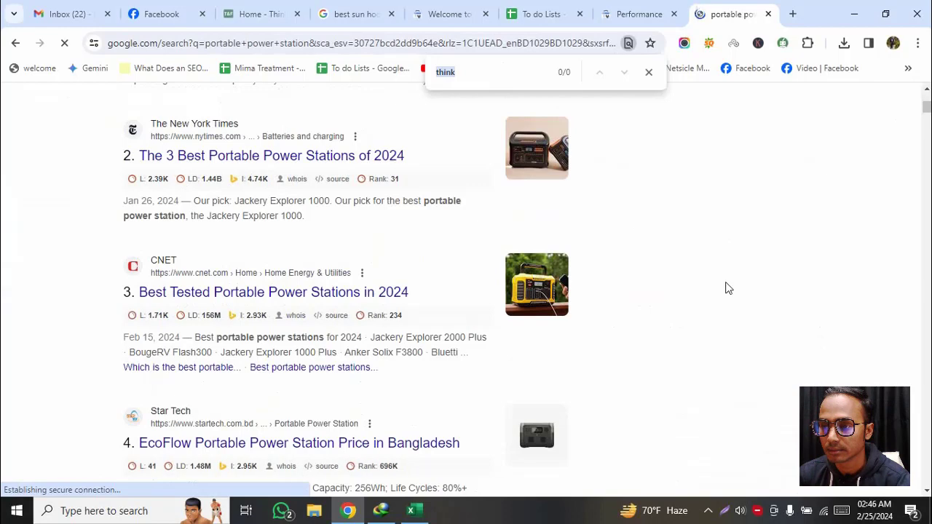
- Copy the keyword "jackery power station" from C3 of the To do Lists spreadsheet and search Google for it in the existing results tab
click(664, 14)
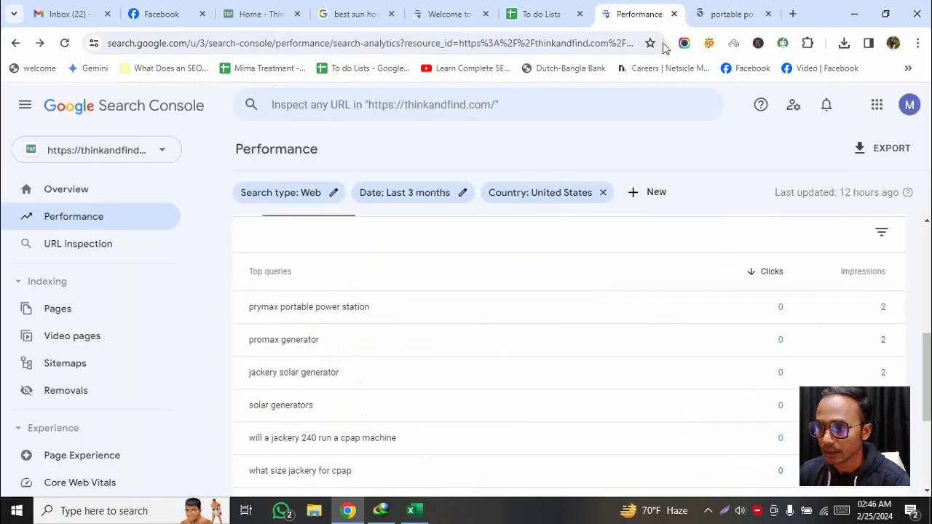
click(539, 14)
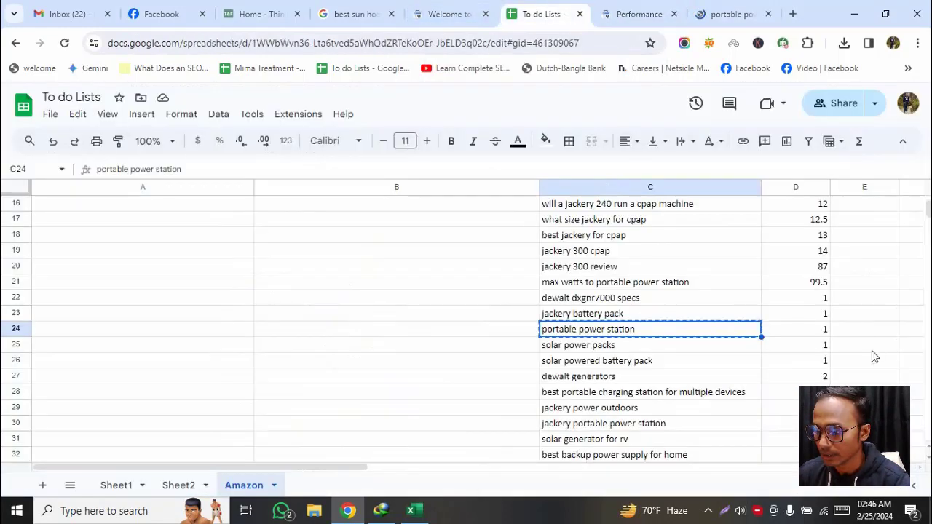
scroll(875, 357, up, 5)
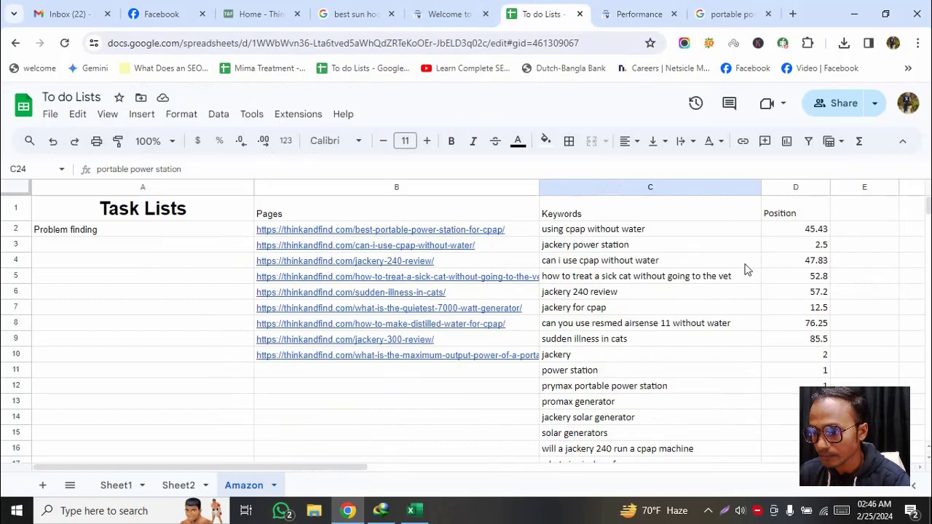
click(601, 251)
key(ctrl+c)
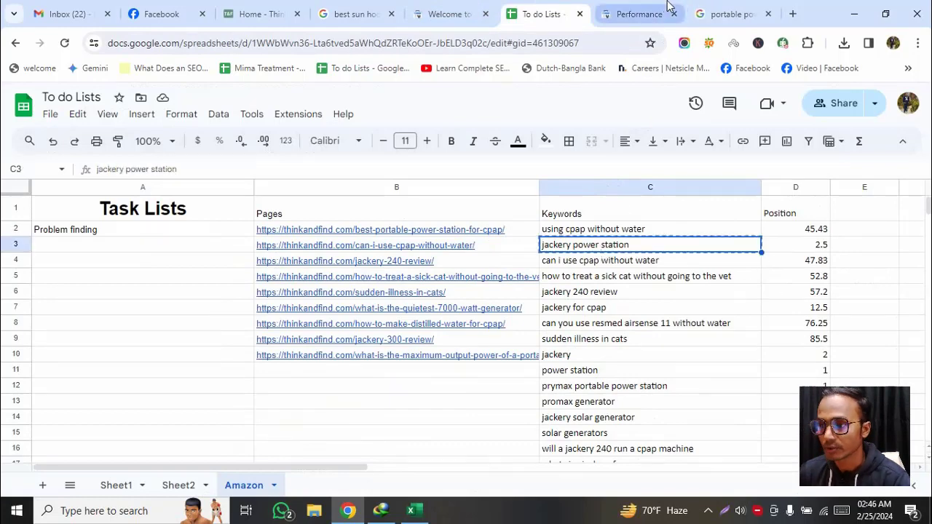
click(732, 10)
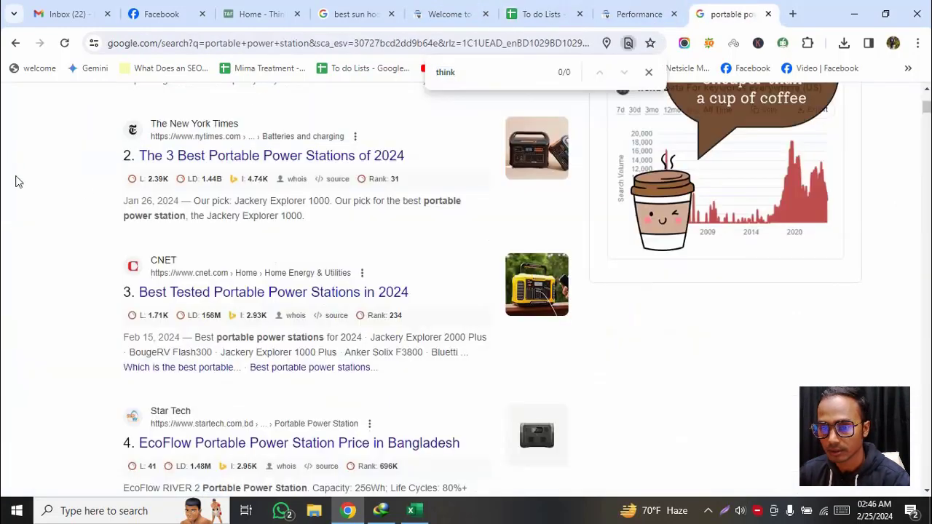
scroll(11, 382, up, 3)
scroll(11, 383, up, 1)
triple_click(278, 116)
key(ctrl+v)
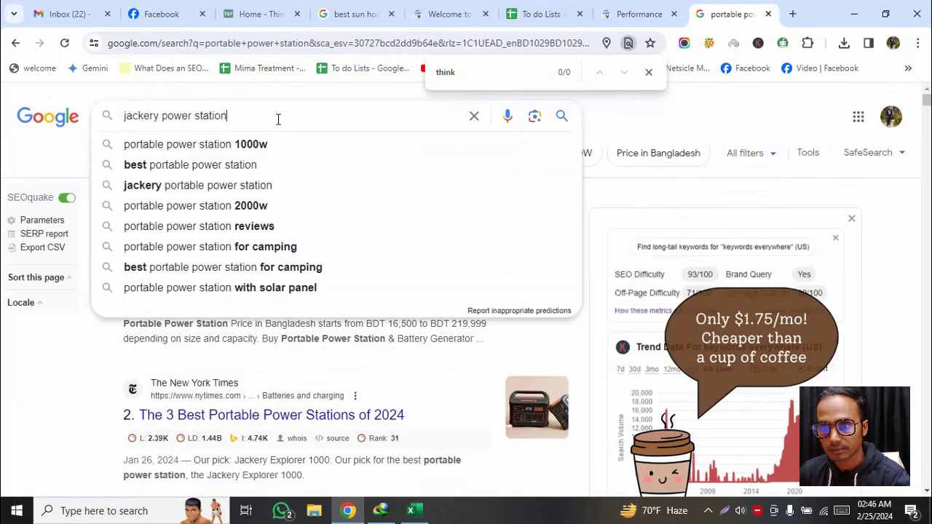
key(Return)
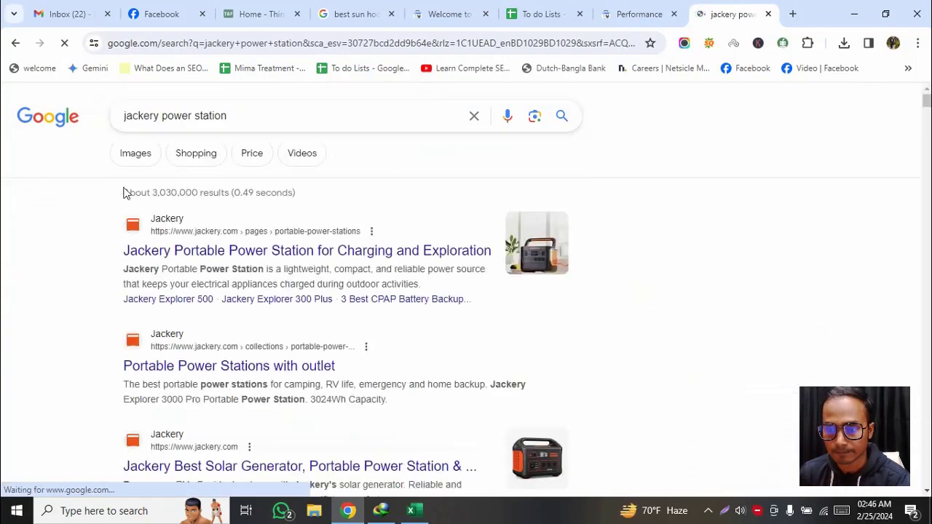
- Find the text "think" in the jackery power station results and step through its matches
scroll(71, 350, down, 1)
scroll(71, 350, down, 3)
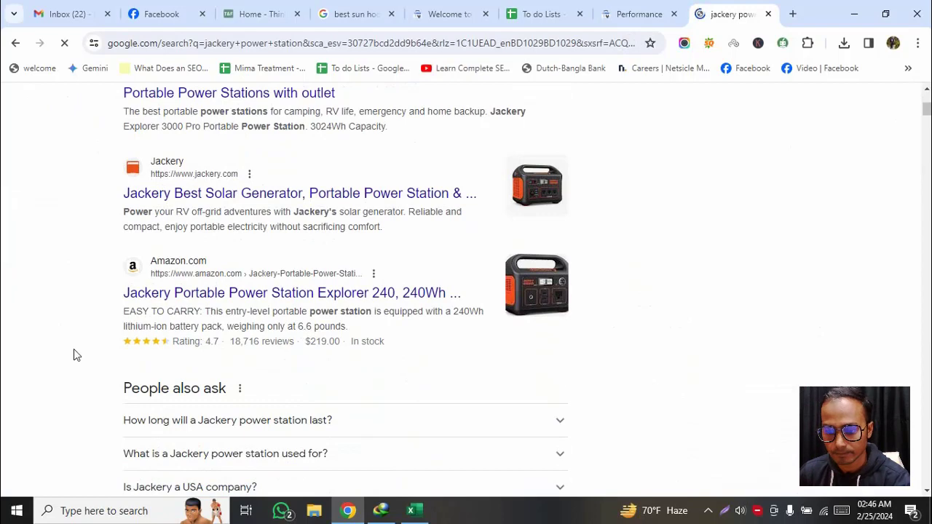
key(ctrl+f)
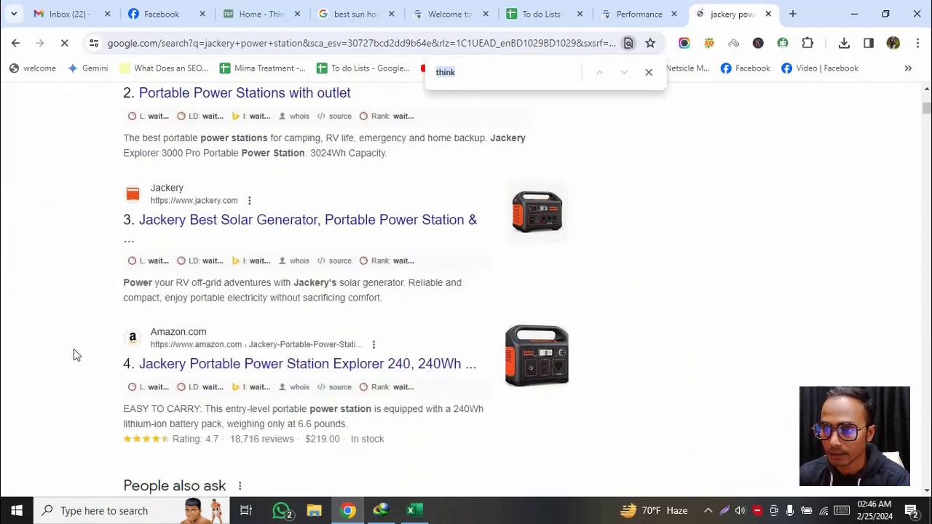
key(Return)
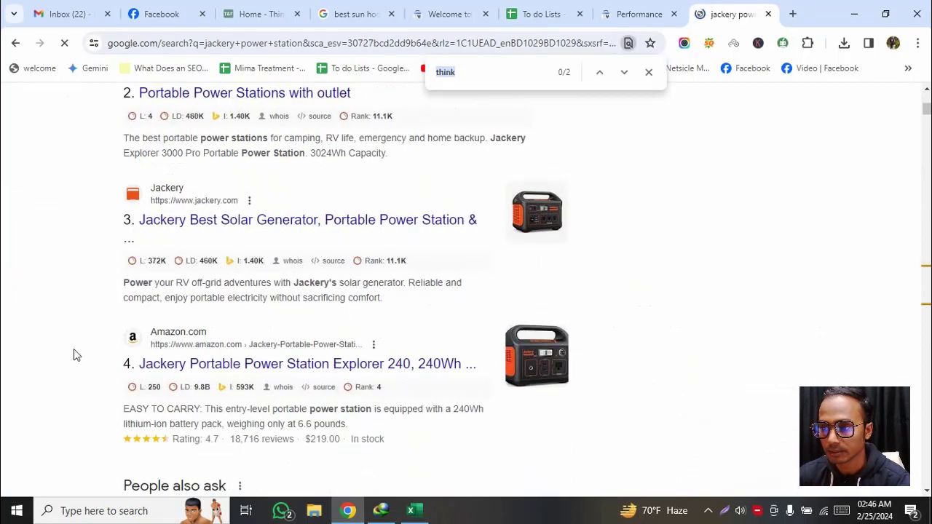
key(Return)
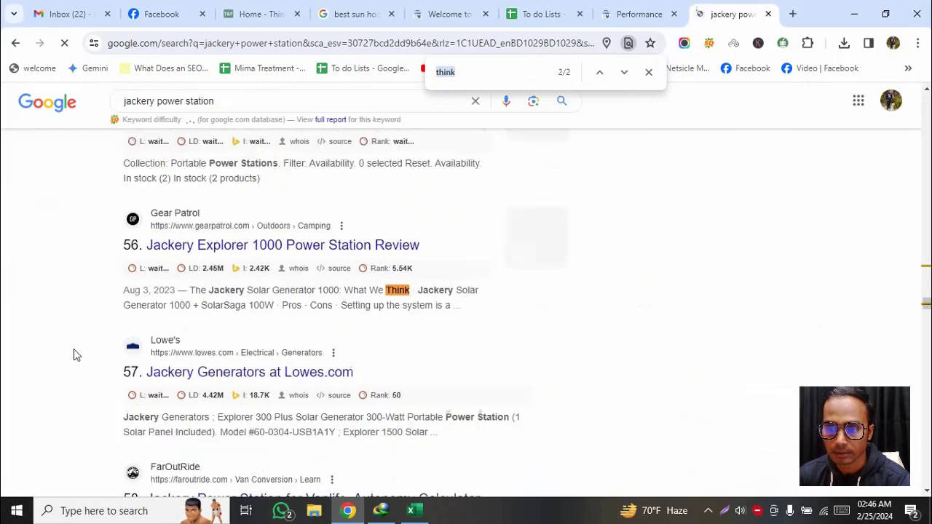
key(Return)
key(Return)
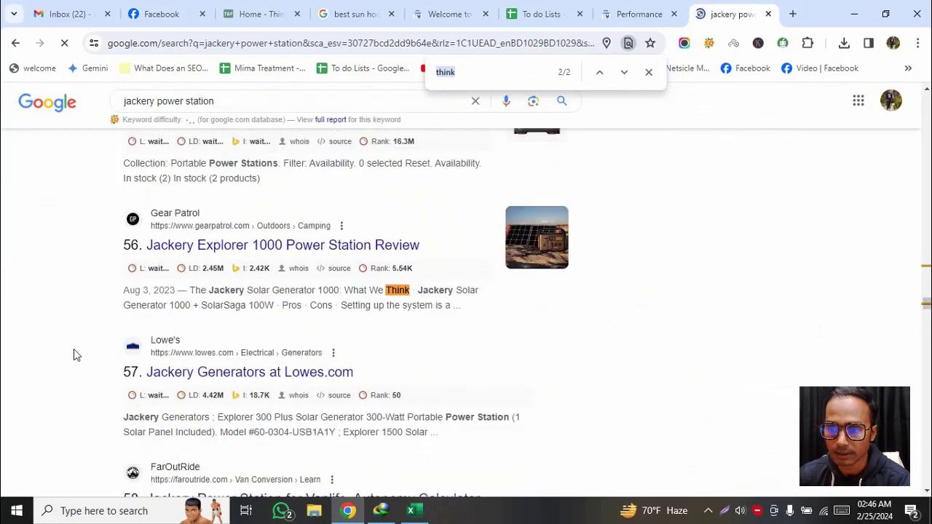
- Review the top queries table for the United States in the Search Console Performance report
click(533, 16)
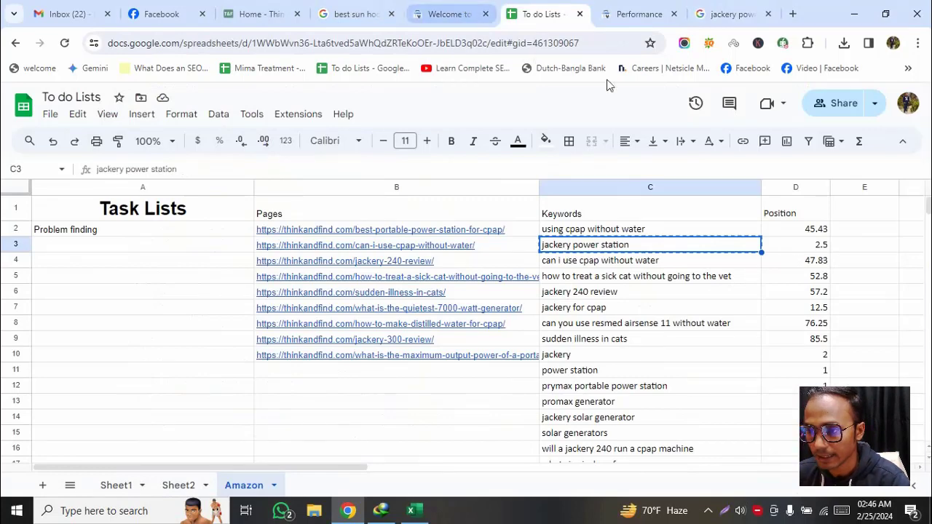
click(648, 12)
scroll(649, 395, down, 3)
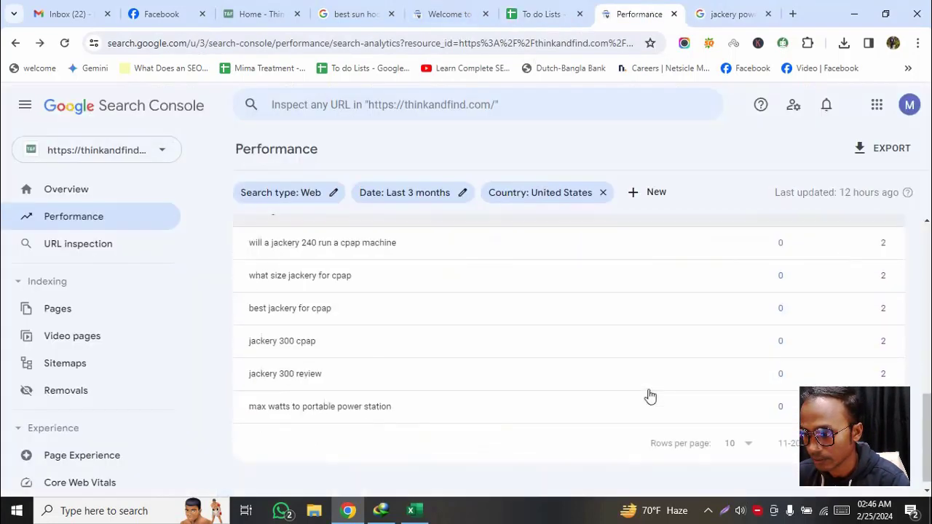
scroll(780, 366, up, 5)
scroll(780, 368, down, 5)
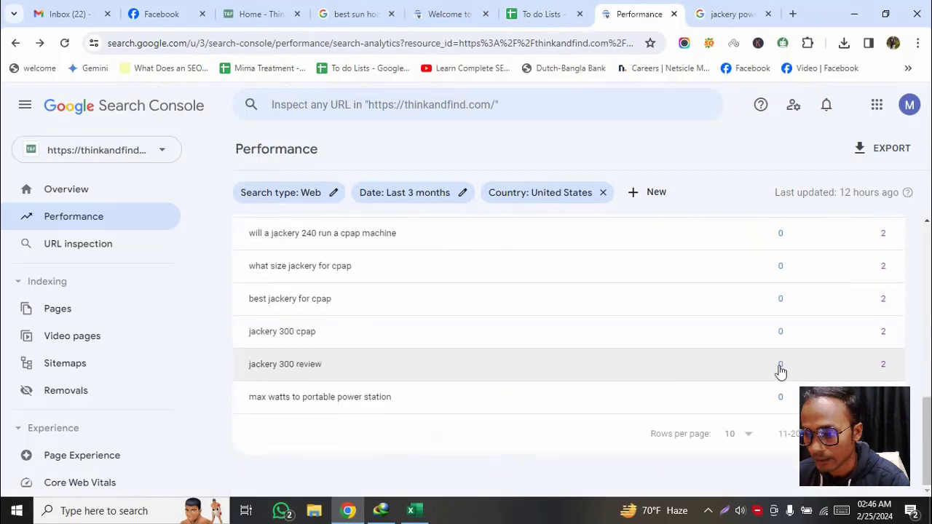
scroll(780, 370, up, 5)
scroll(575, 256, down, 5)
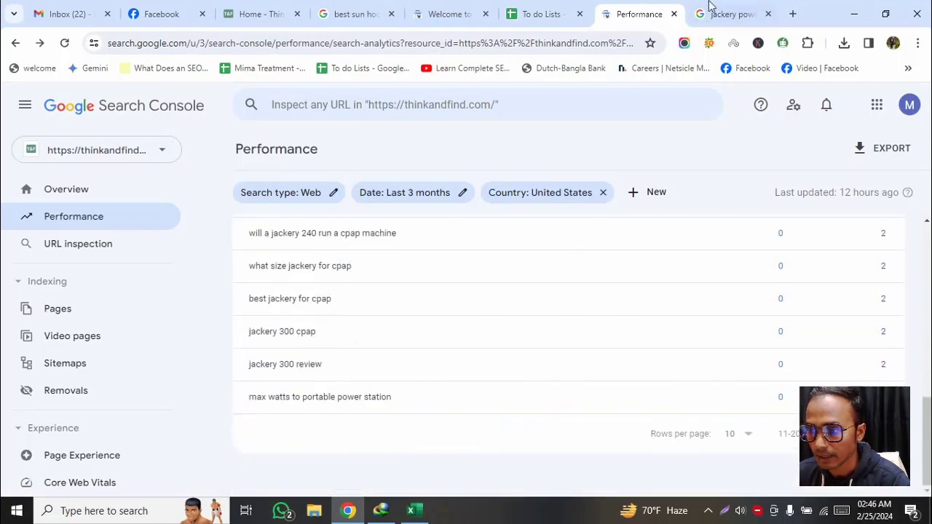
- Back in the To do Lists spreadsheet, examine the keywords and their positions in columns C and D through row 62
click(550, 8)
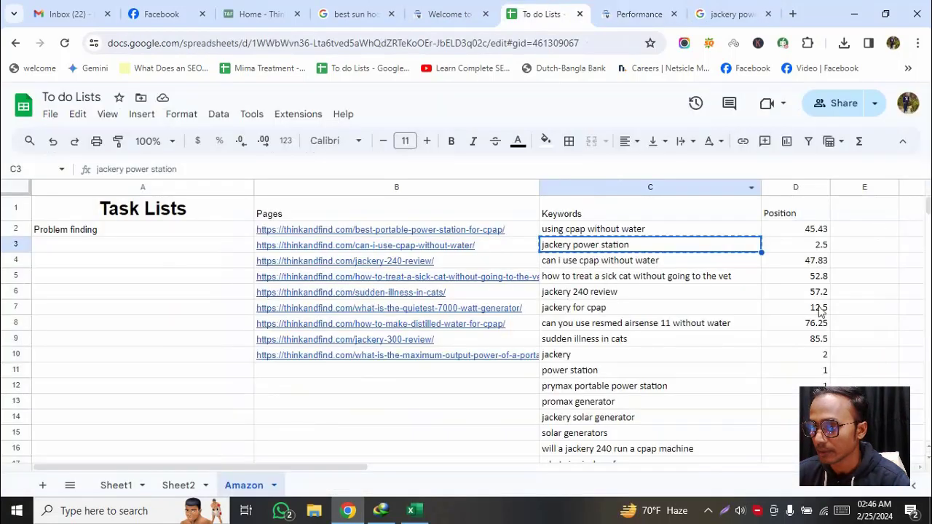
scroll(816, 327, down, 6)
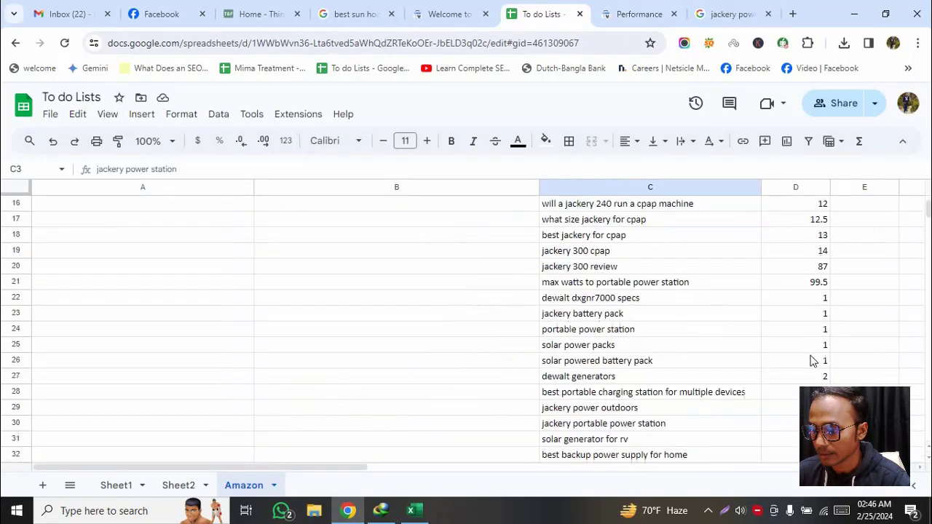
scroll(811, 357, up, 4)
scroll(466, 327, up, 3)
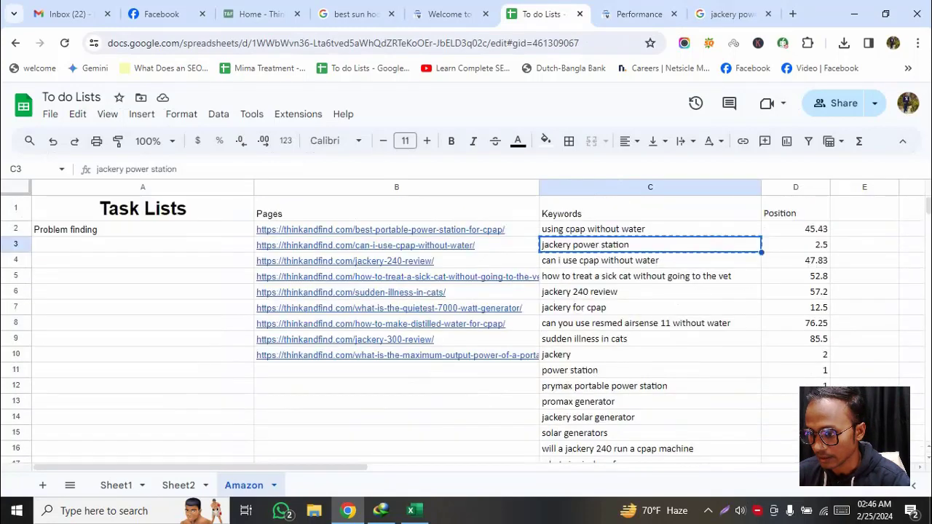
scroll(466, 328, down, 10)
scroll(466, 327, down, 6)
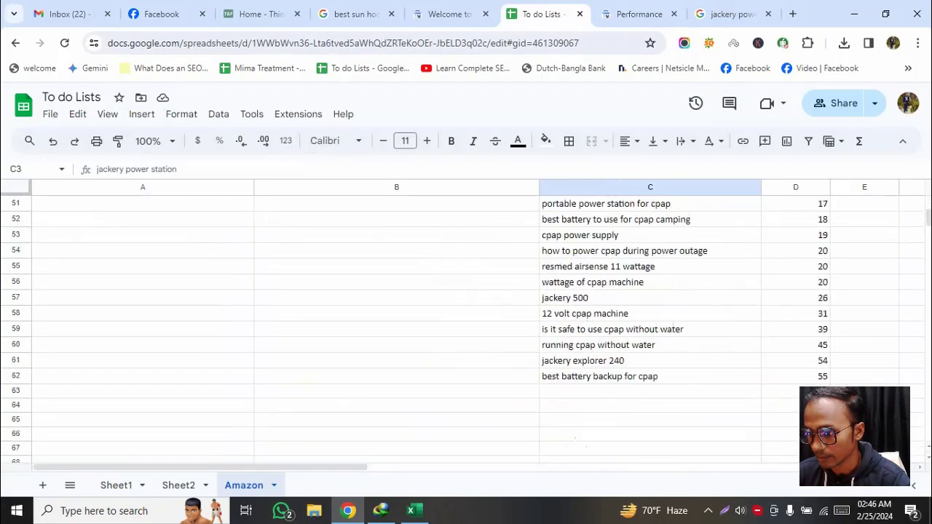
scroll(466, 328, up, 5)
scroll(466, 327, up, 1)
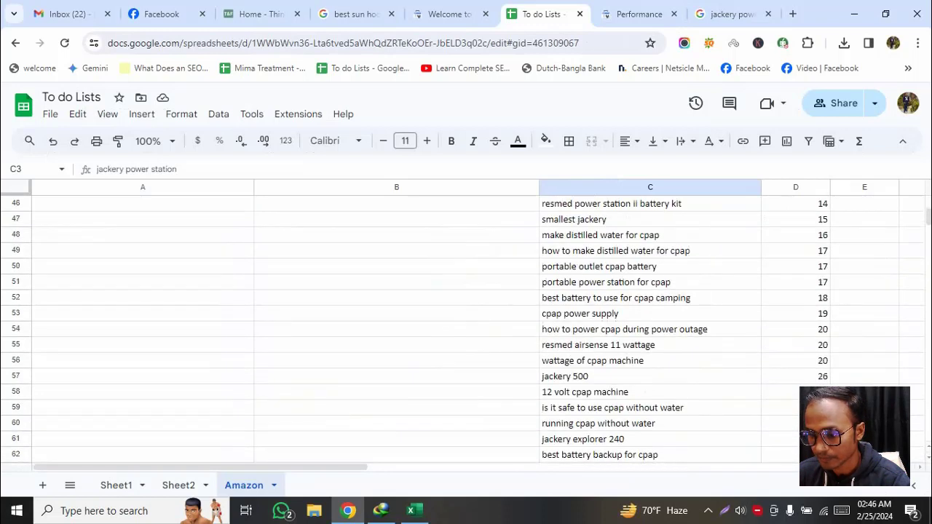
scroll(557, 408, down, 1)
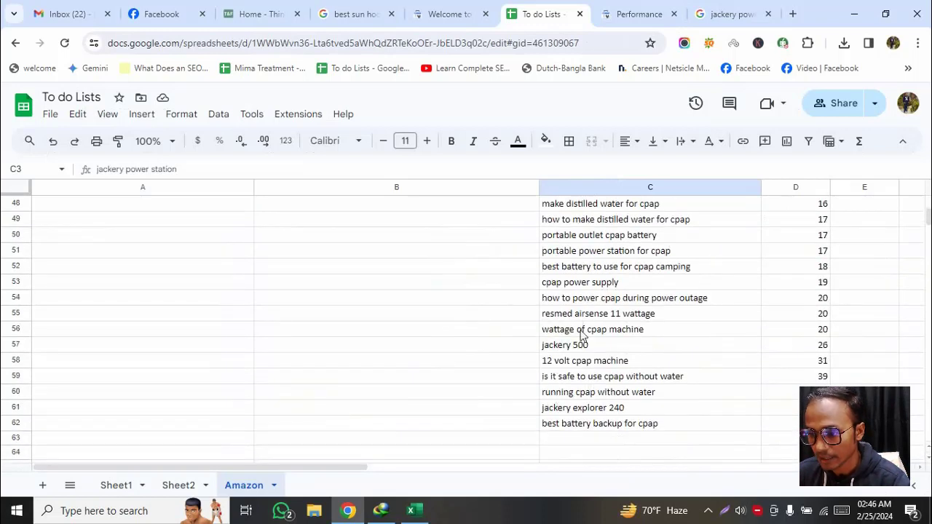
scroll(583, 391, up, 3)
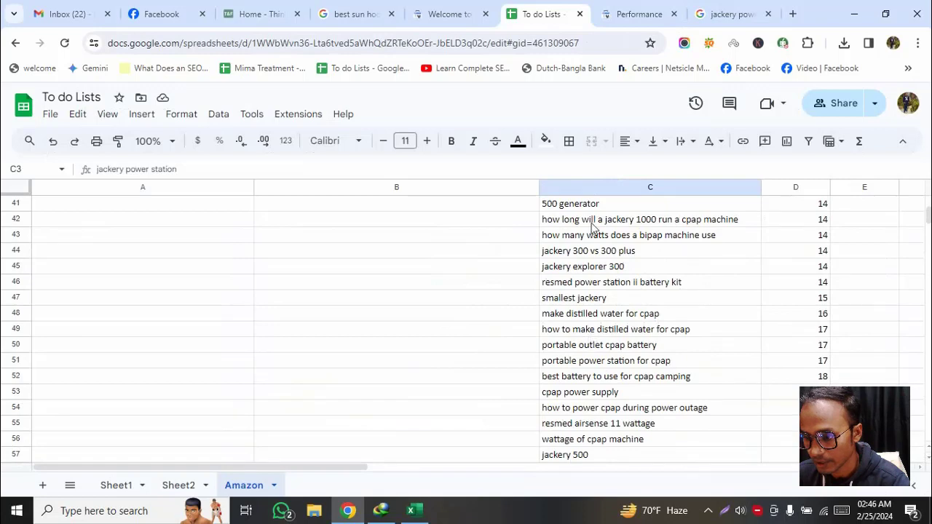
scroll(583, 386, up, 3)
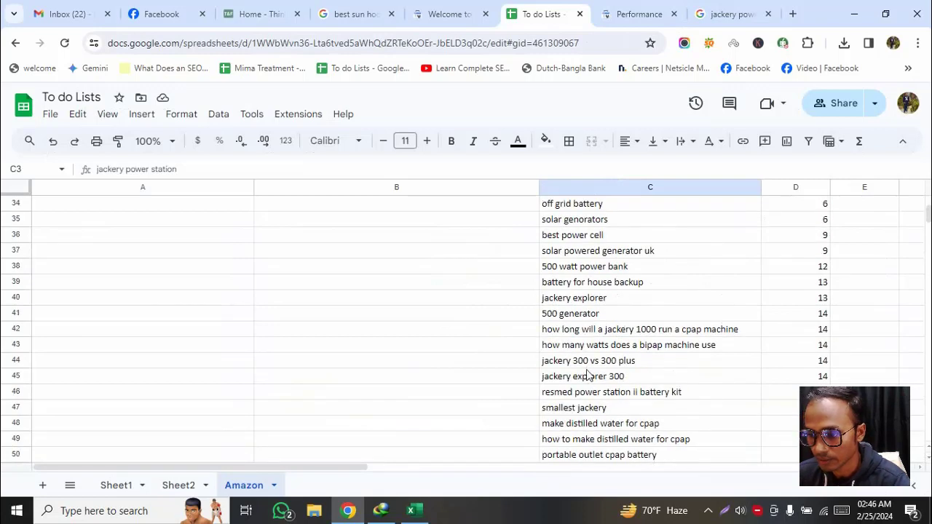
scroll(589, 375, up, 4)
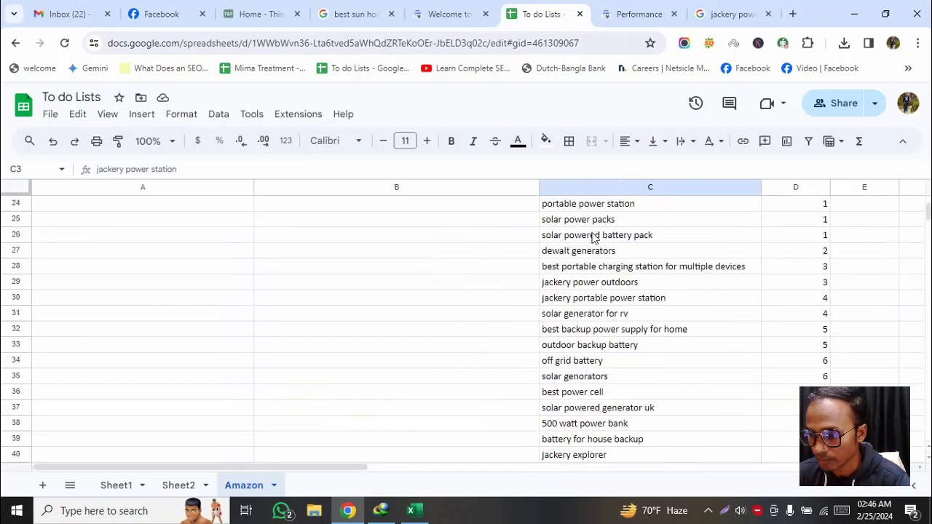
scroll(595, 283, down, 2)
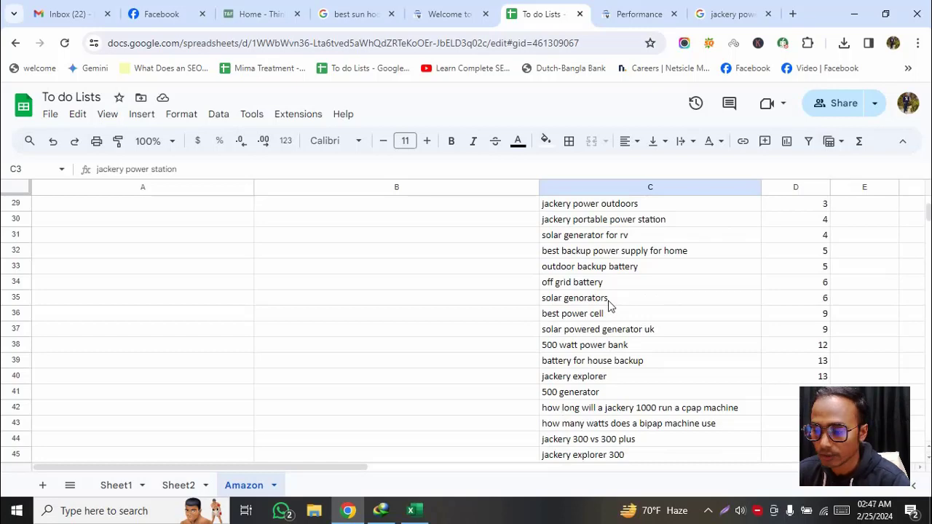
scroll(642, 338, up, 10)
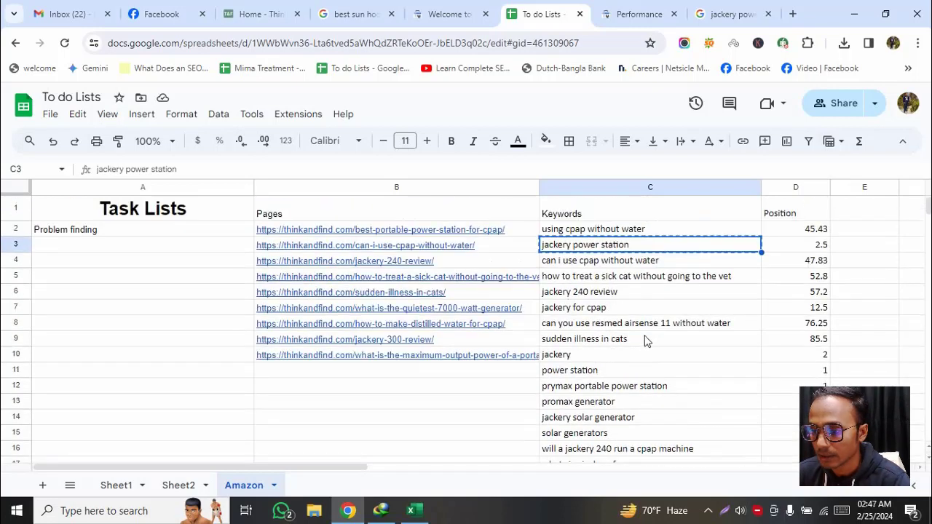
- Switch from the spreadsheet to Search Console, go to the thinkandfind.com Overview and open Search Console Insights
click(340, 419)
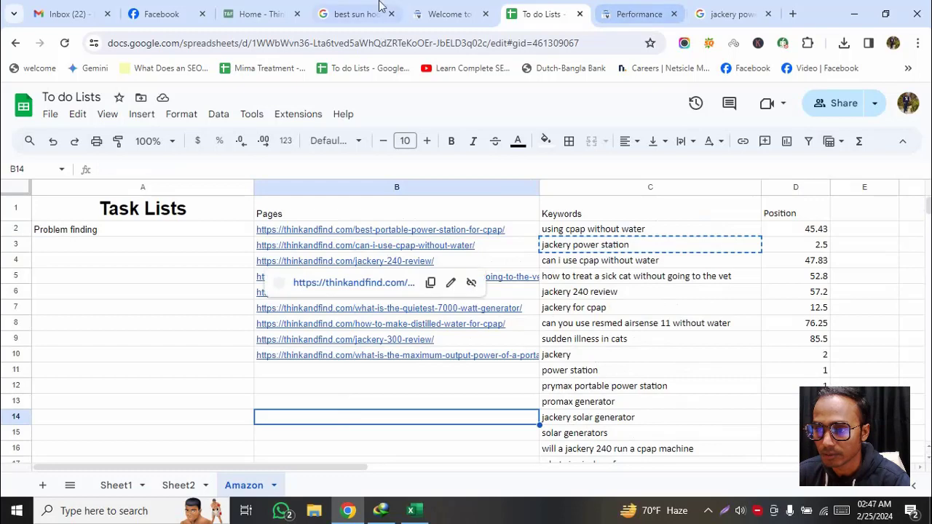
click(458, 7)
click(669, 7)
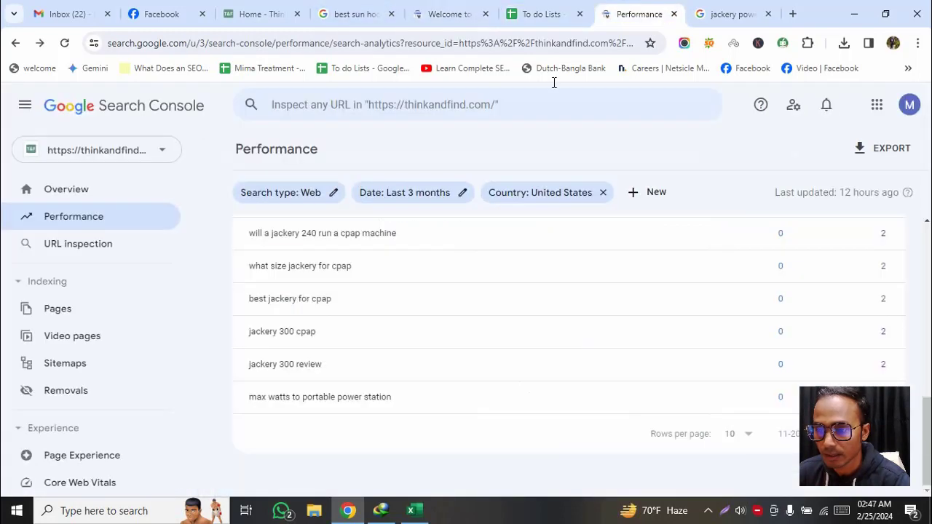
scroll(517, 391, up, 10)
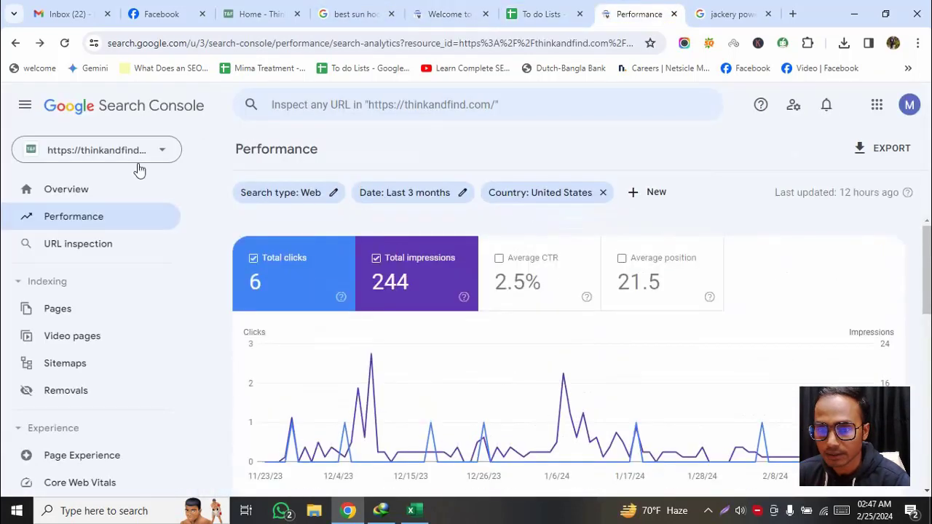
click(67, 190)
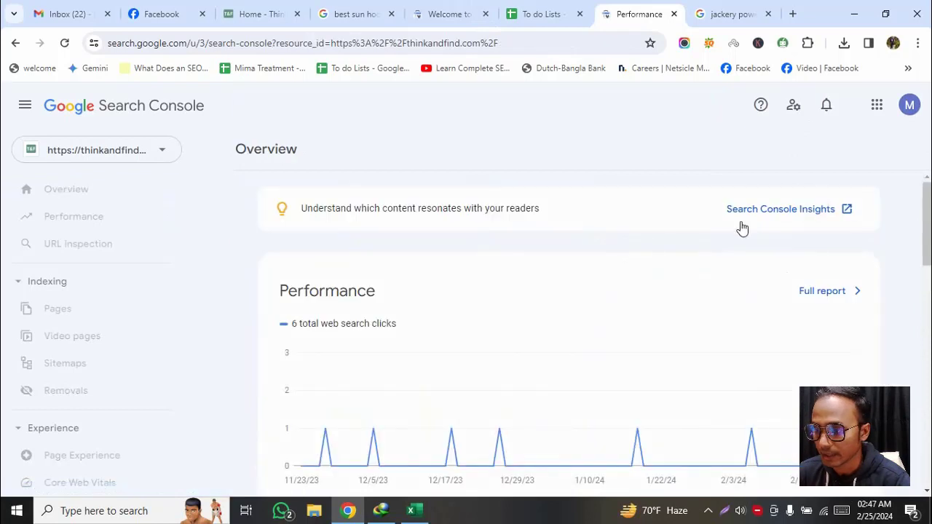
click(804, 211)
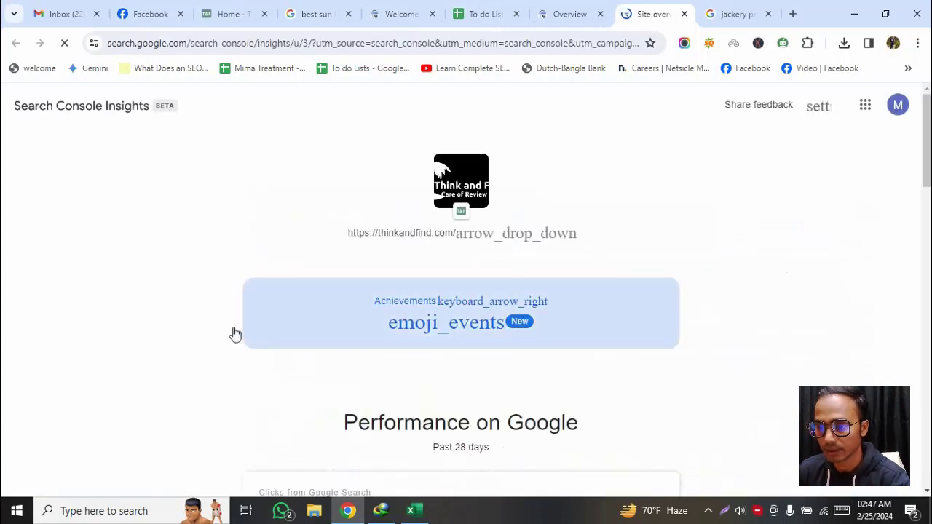
- Examine the Insights report for the past 28 days: Google Search clicks, growing content, most popular content and how people find the site
scroll(232, 335, down, 5)
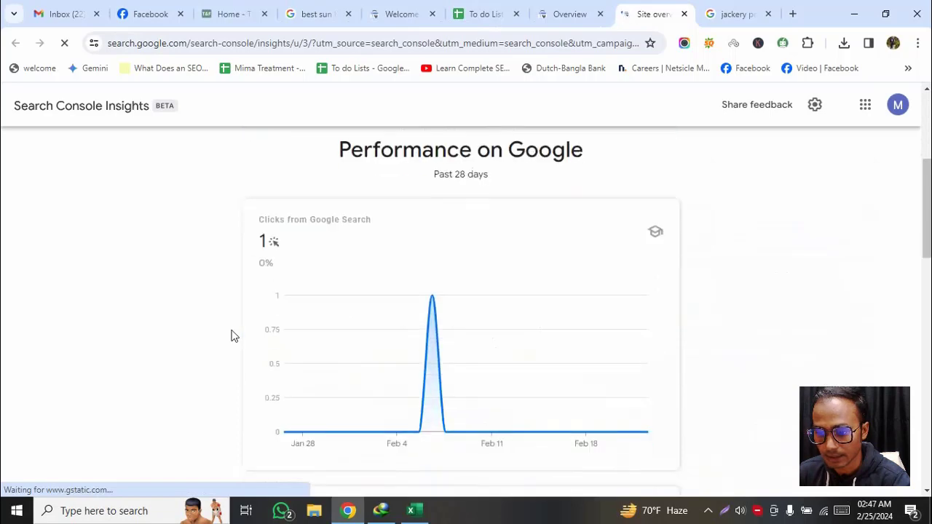
scroll(233, 333, up, 1)
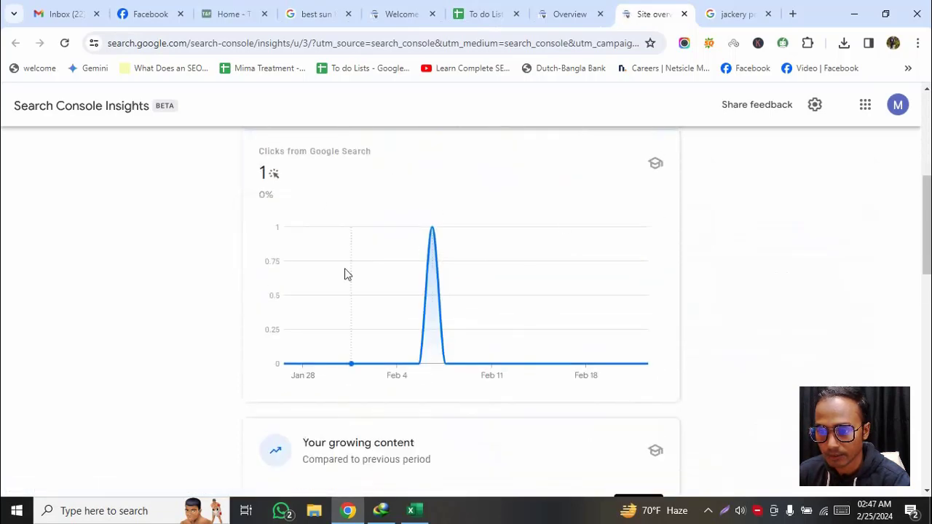
scroll(195, 354, down, 4)
scroll(195, 354, down, 1)
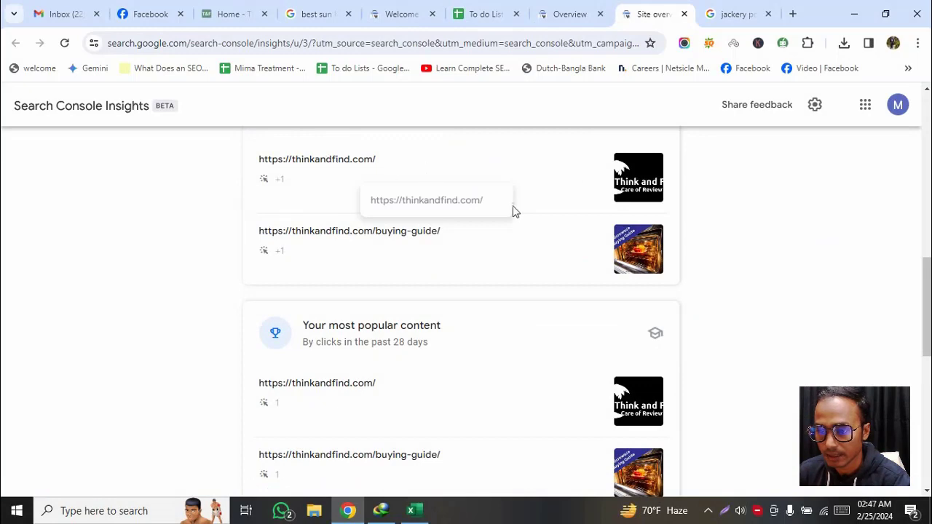
scroll(434, 238, down, 2)
scroll(434, 238, down, 6)
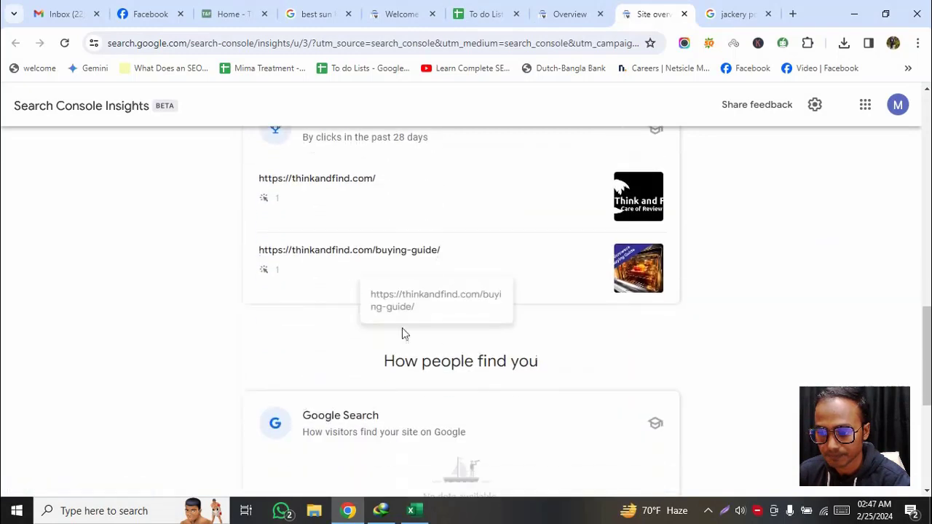
scroll(332, 304, up, 20)
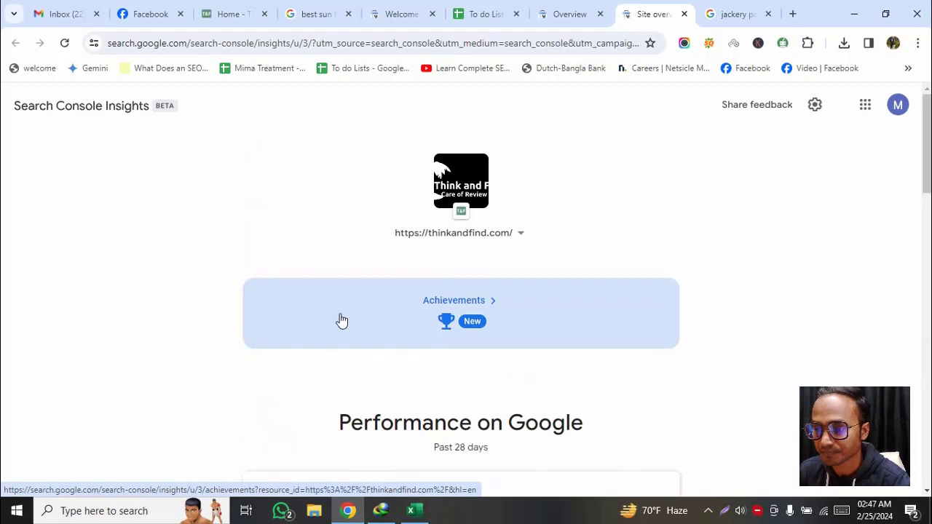
click(495, 231)
click(750, 236)
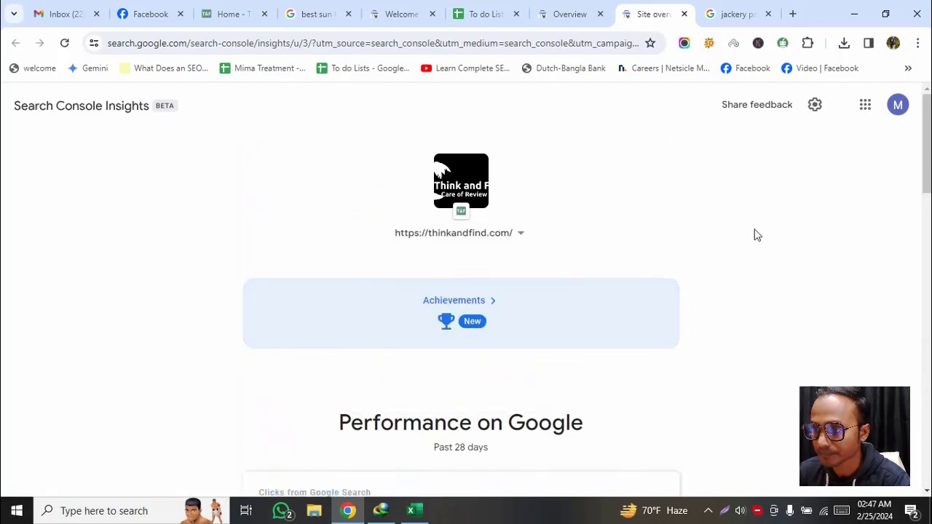
- Return to the Search Console Overview and examine the Indexing summary, highlighting the number of not indexed pages
click(578, 11)
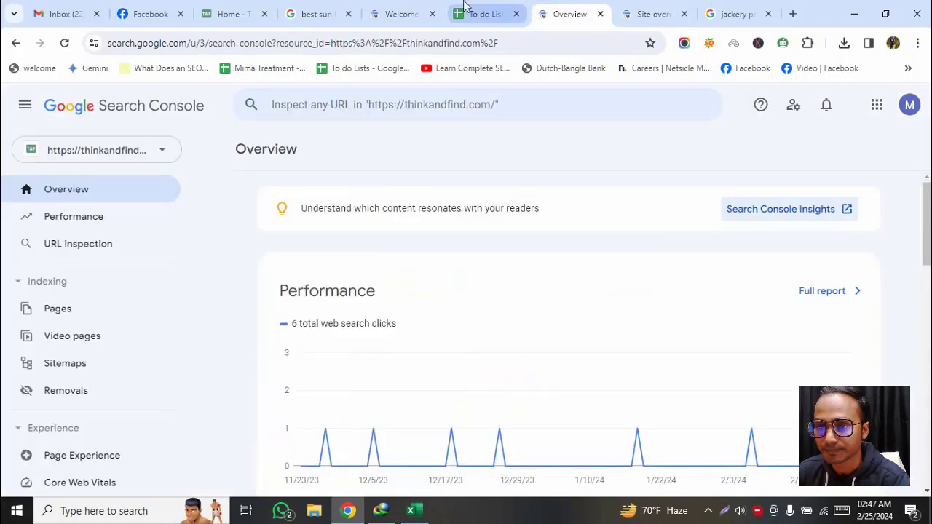
scroll(303, 421, down, 1)
scroll(305, 422, down, 4)
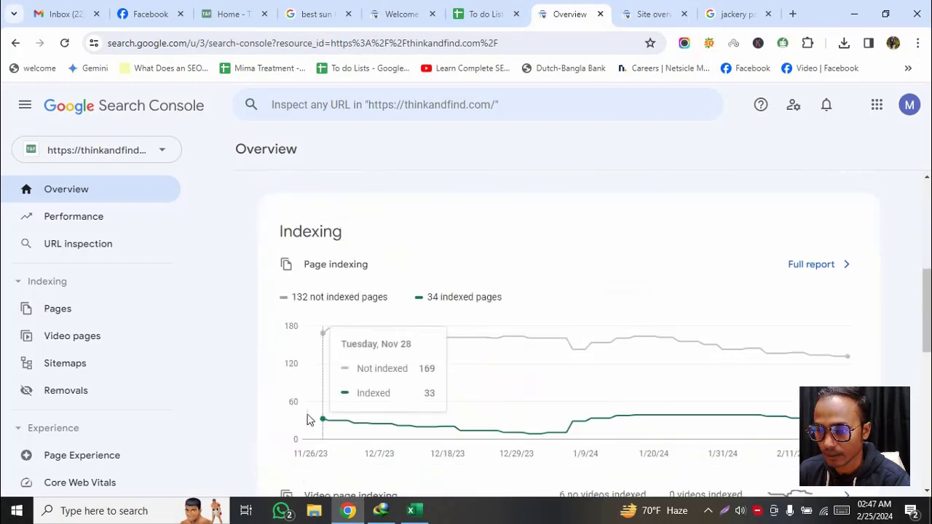
scroll(434, 200, up, 1)
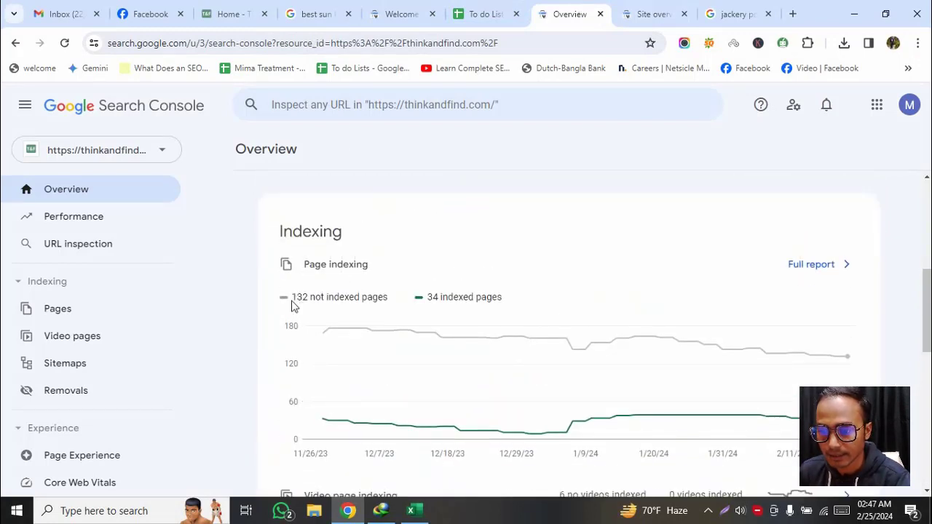
drag(293, 298, 322, 298)
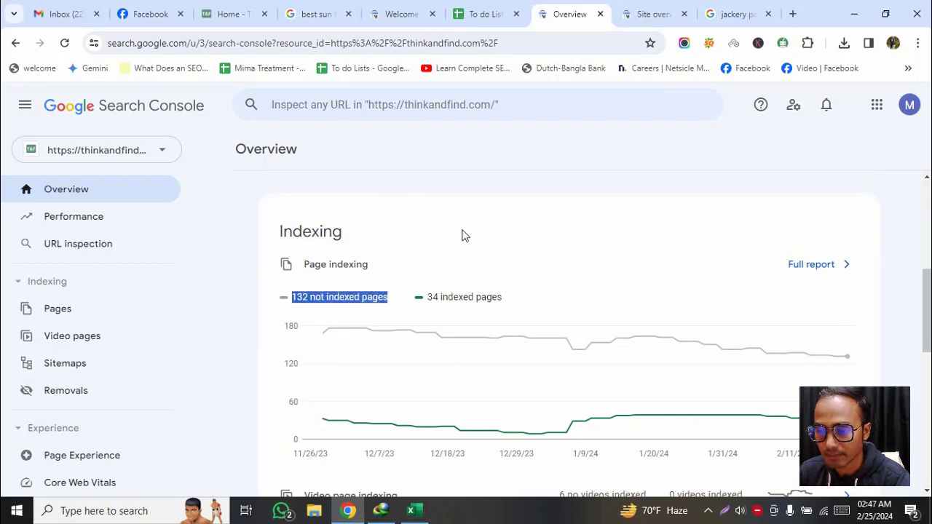
scroll(474, 226, down, 2)
scroll(425, 281, up, 3)
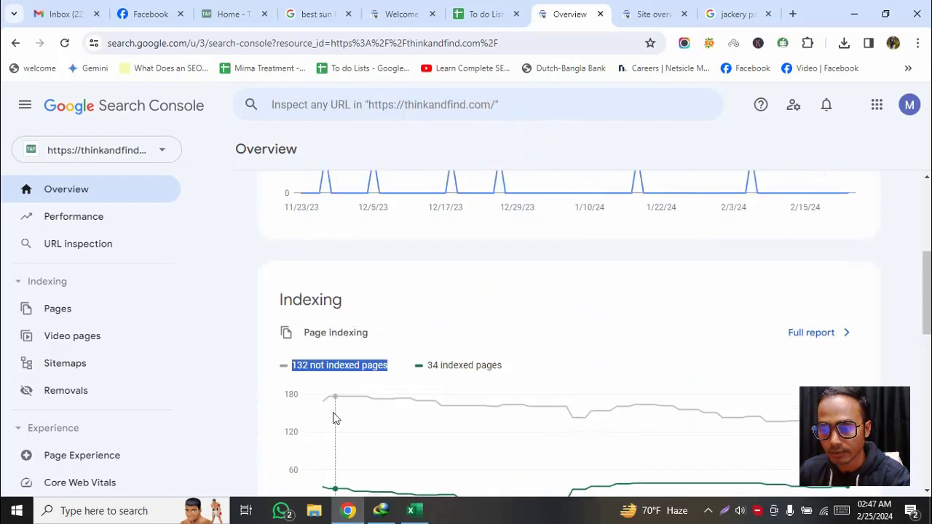
scroll(352, 362, down, 1)
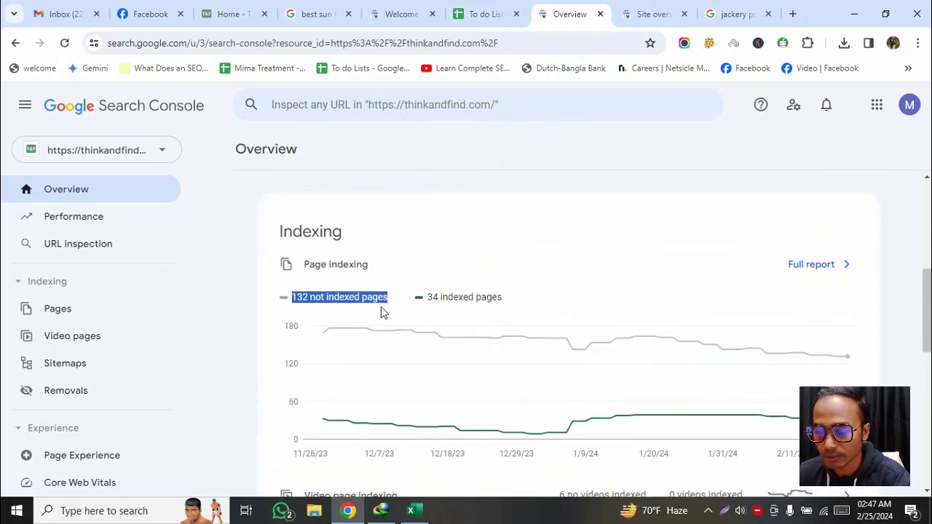
- Open the full Page indexing report and review the reasons why pages aren't indexed
click(822, 269)
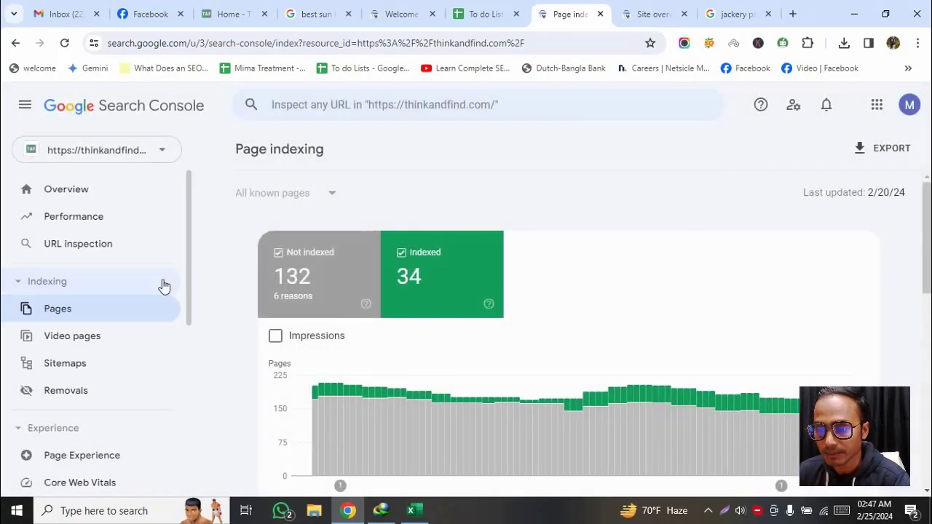
scroll(420, 296, down, 6)
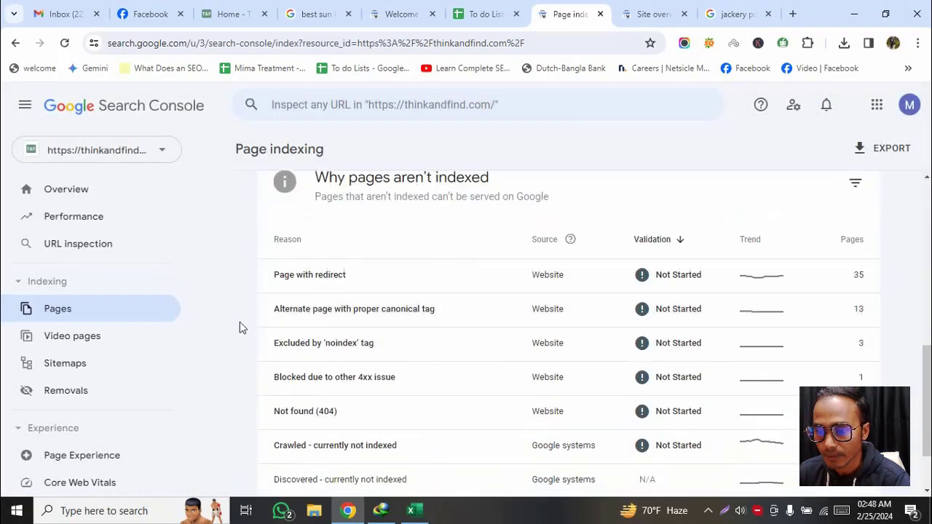
scroll(371, 285, down, 1)
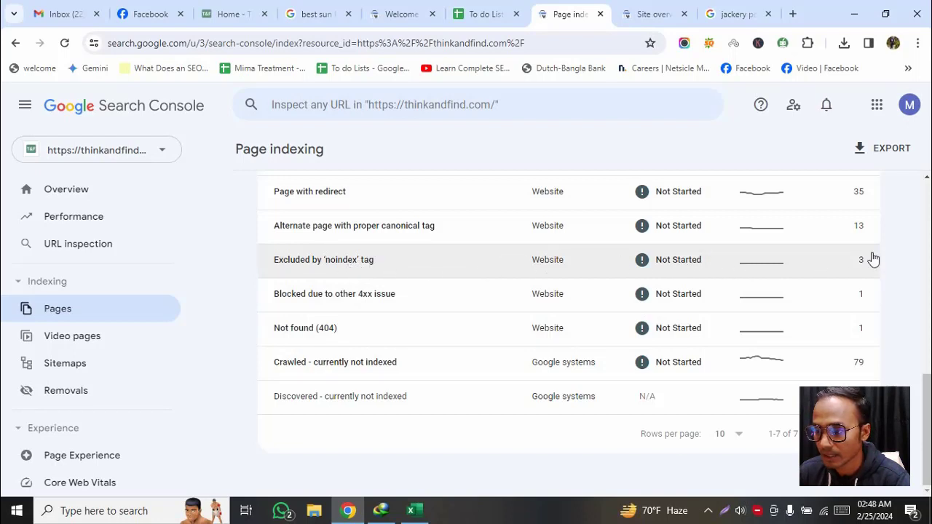
- Inspect the example URLs excluded by the 'noindex' tag and return to the Page indexing report
click(487, 269)
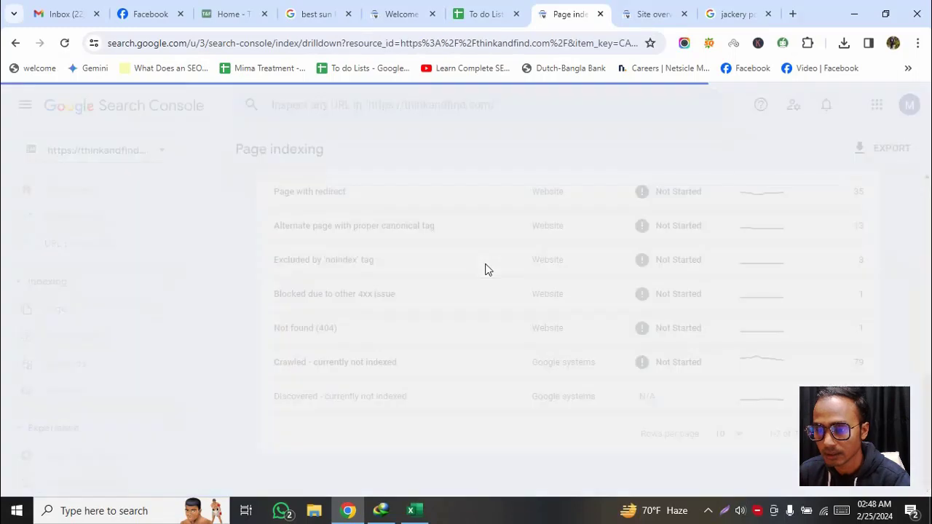
scroll(492, 329, down, 3)
scroll(492, 329, down, 5)
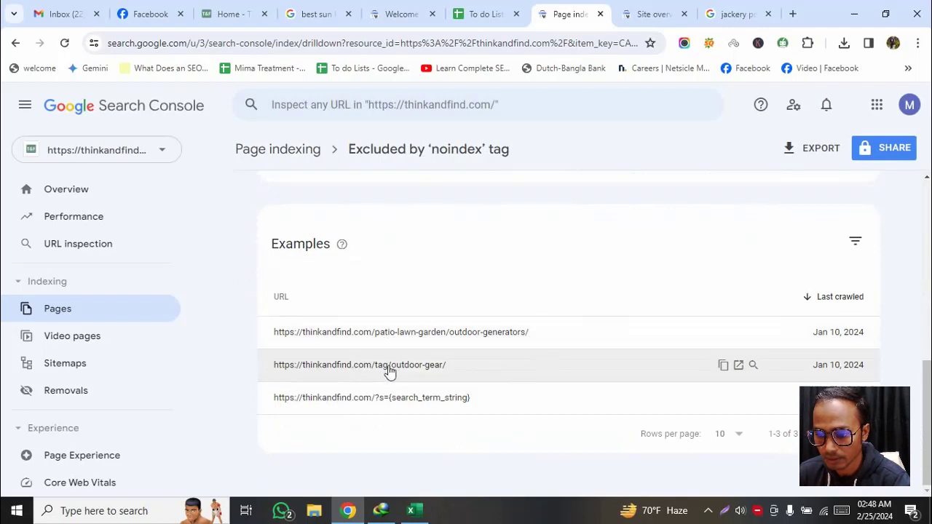
scroll(463, 375, up, 8)
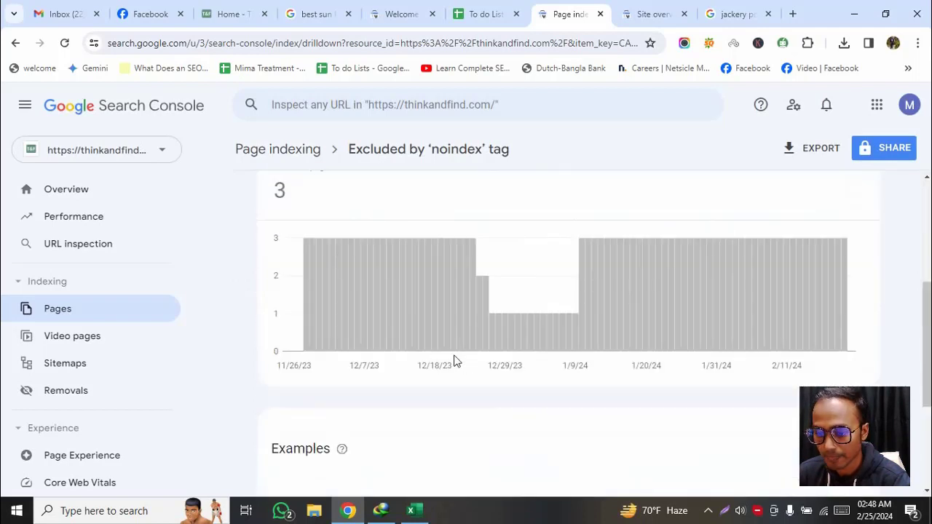
scroll(360, 342, up, 1)
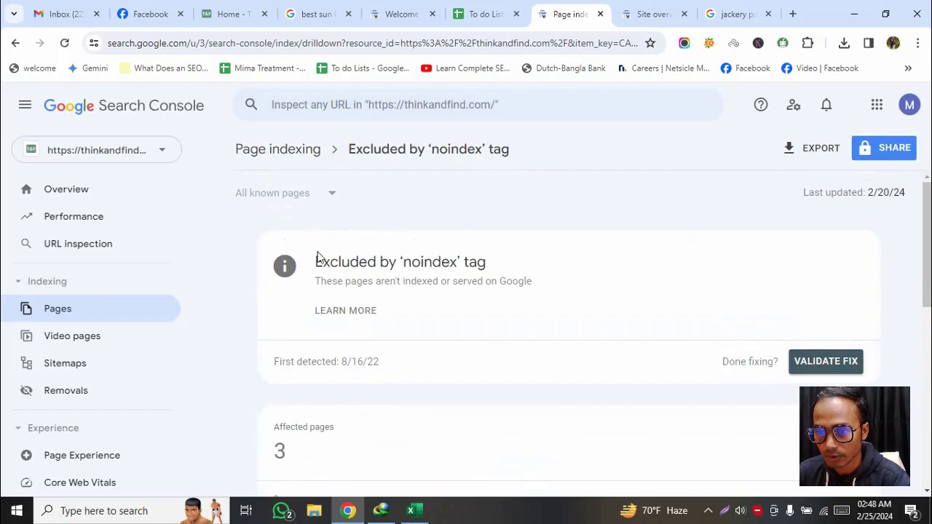
click(302, 150)
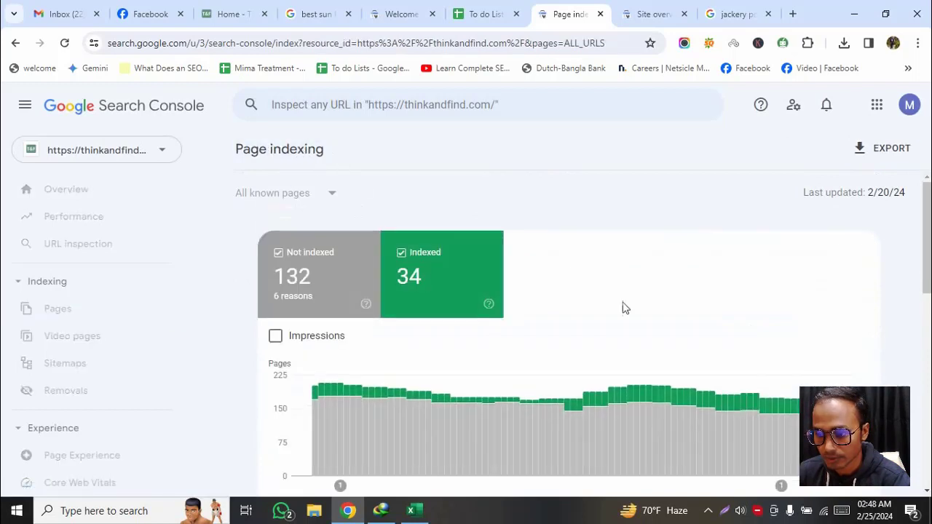
- Open the "Page with redirect" reason, examine its affected pages and example URLs, and return to the Page indexing report
scroll(655, 321, down, 5)
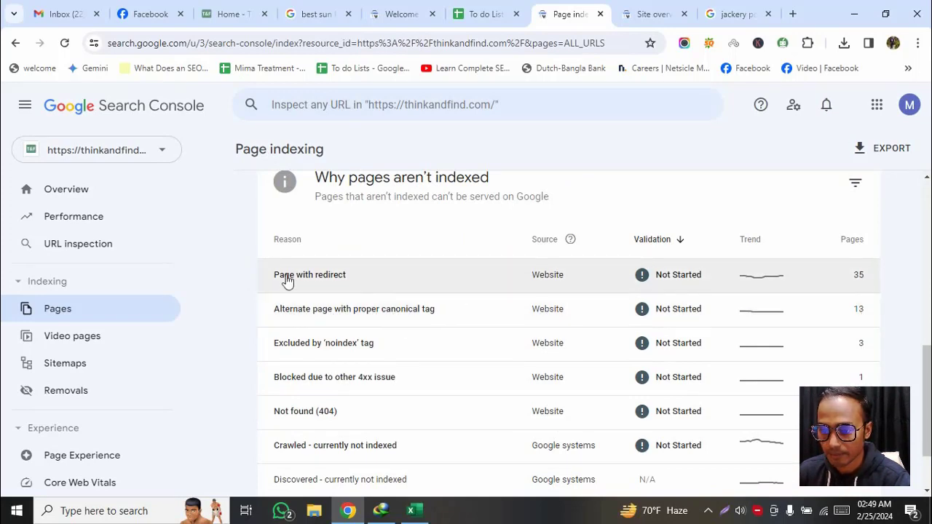
click(347, 276)
scroll(342, 299, down, 8)
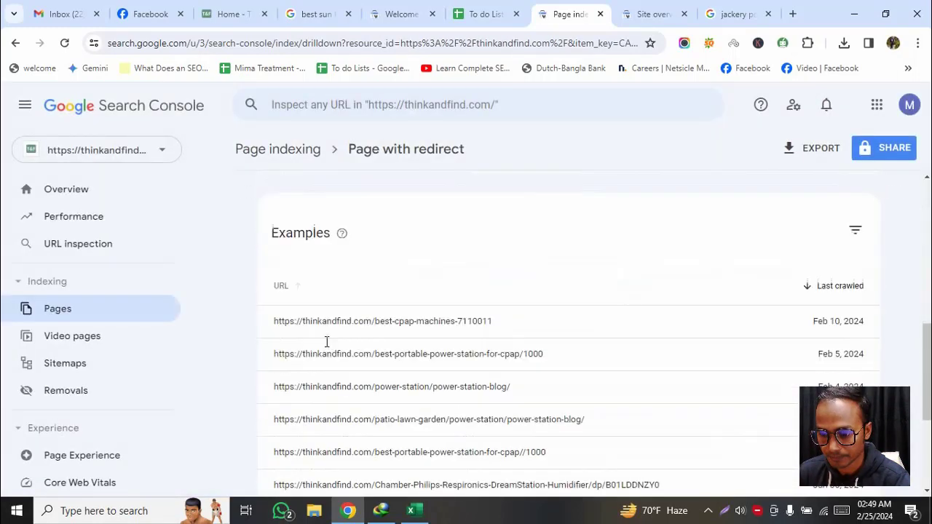
scroll(364, 306, down, 1)
scroll(491, 266, down, 1)
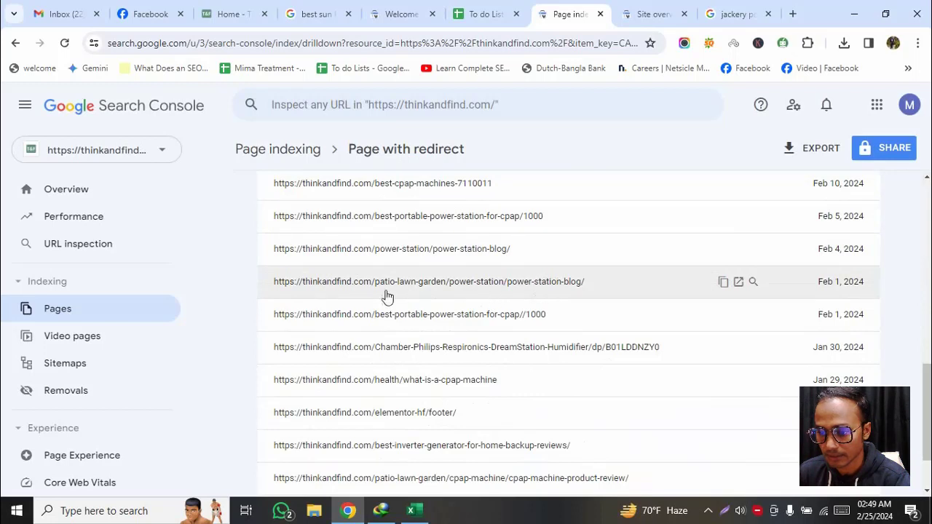
scroll(520, 267, down, 1)
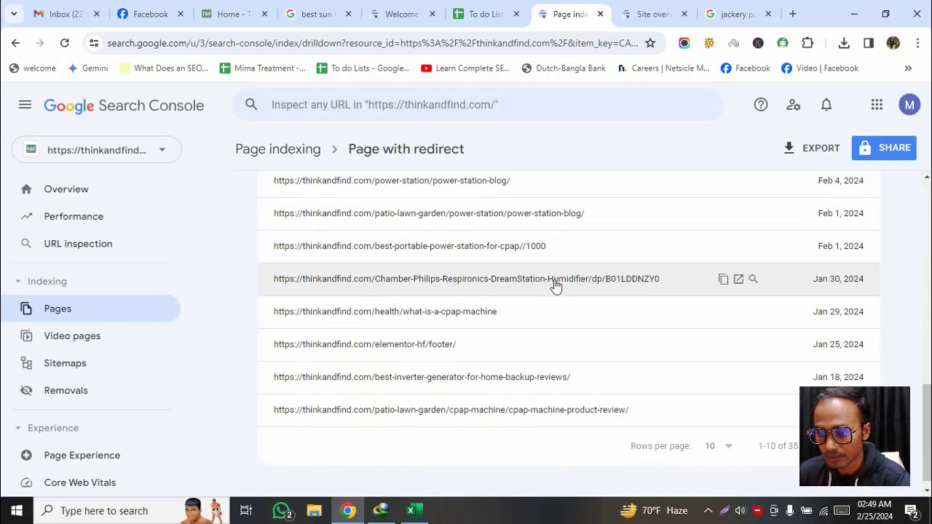
scroll(539, 285, down, 1)
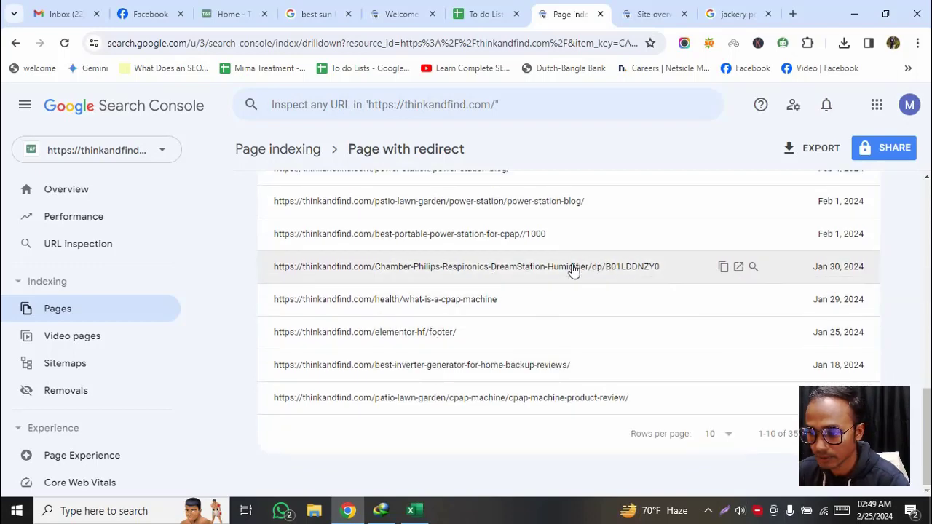
scroll(490, 366, up, 2)
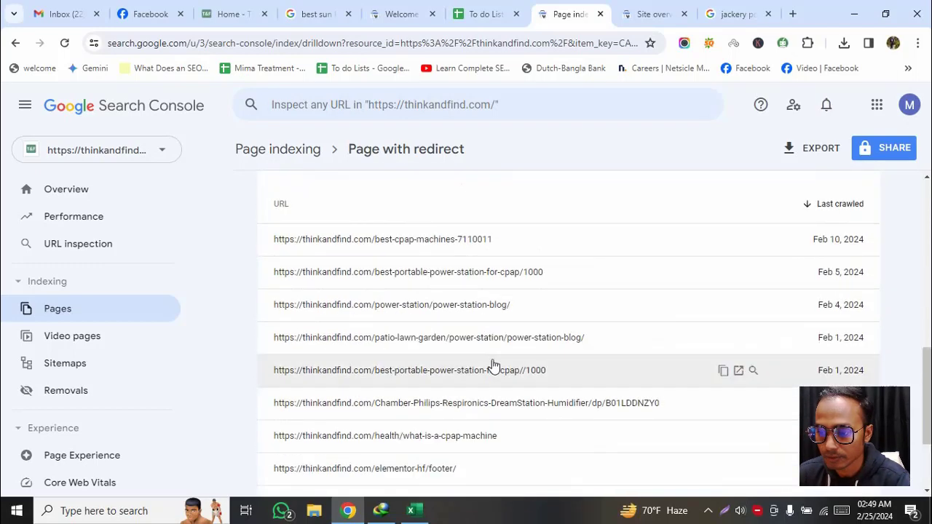
scroll(498, 407, up, 8)
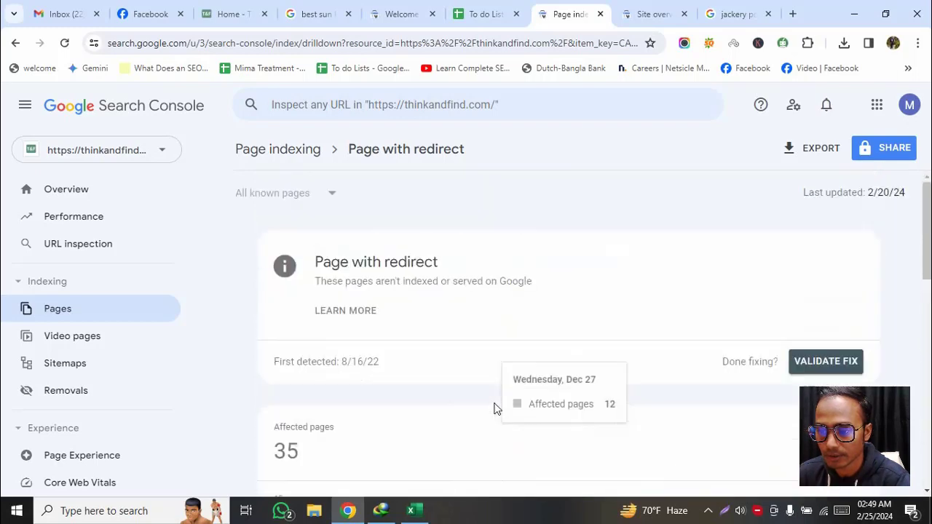
scroll(260, 419, down, 1)
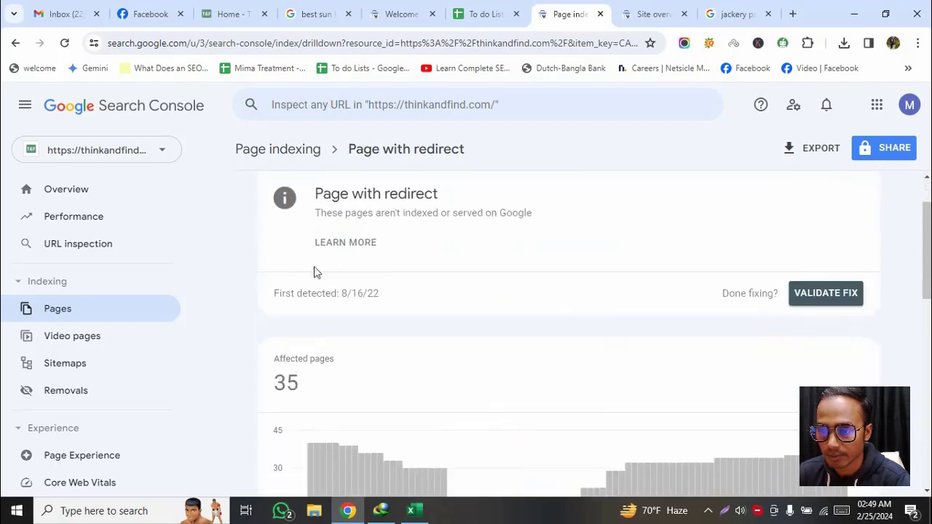
scroll(321, 255, up, 1)
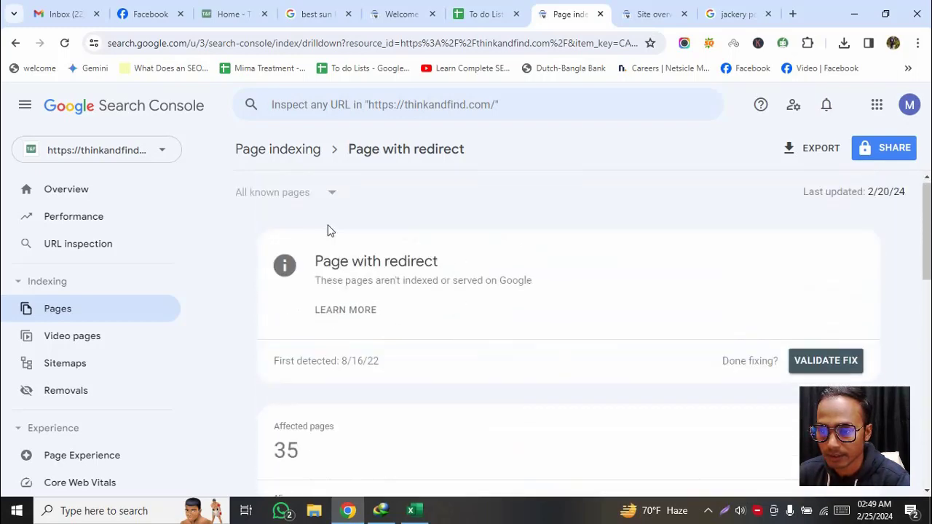
click(288, 150)
scroll(714, 233, down, 2)
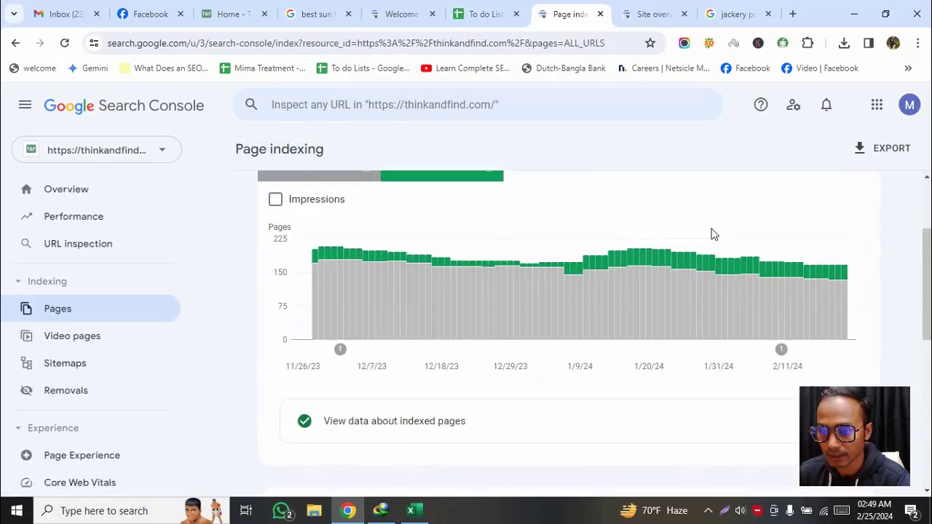
- Toggle the Indexed series off and back on in the Page indexing chart, and review the reasons why pages aren't indexed
scroll(714, 233, up, 2)
click(404, 275)
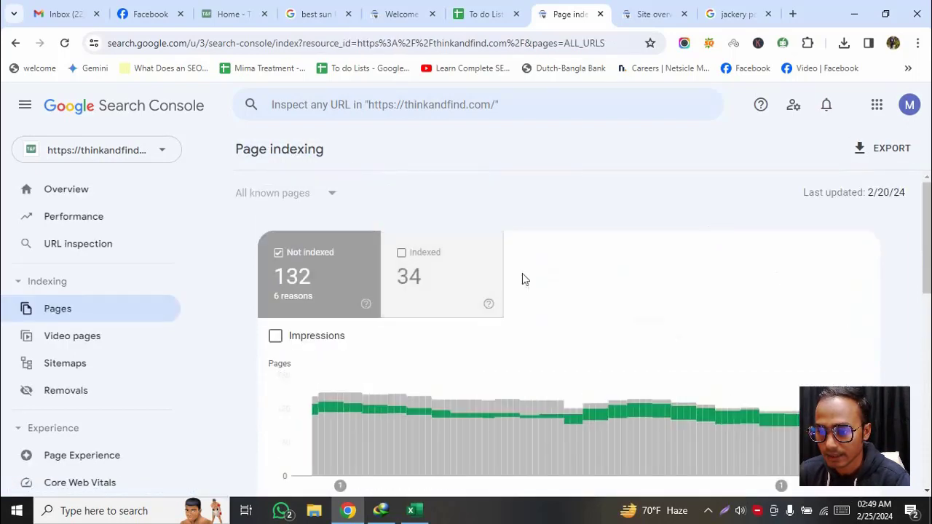
click(416, 270)
scroll(811, 256, down, 5)
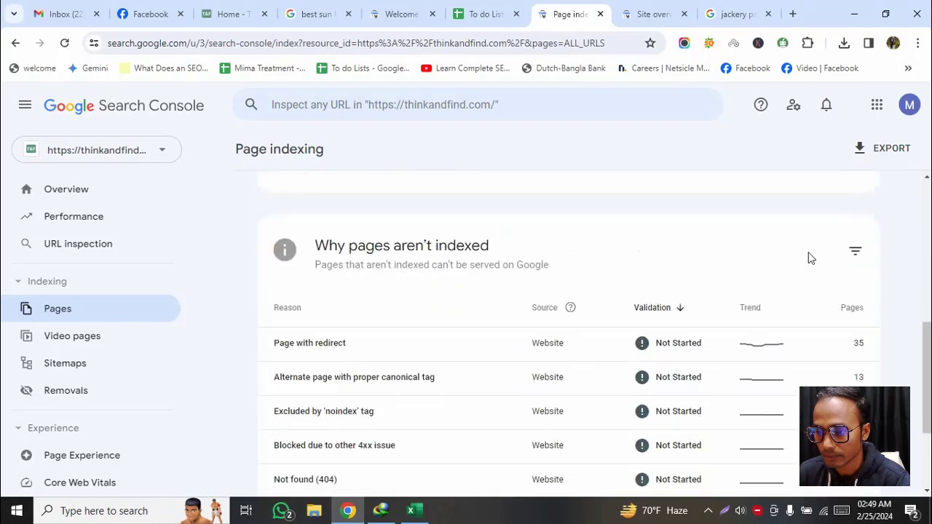
scroll(811, 260, down, 2)
scroll(811, 259, up, 7)
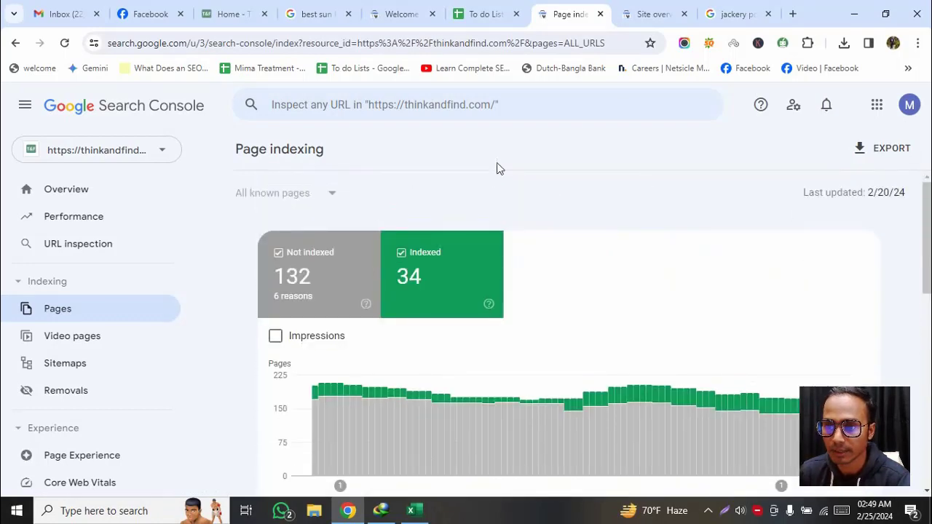
- Open the WordPress login page at thinkandfind.com/tf and log in with the prefilled credentials
click(266, 8)
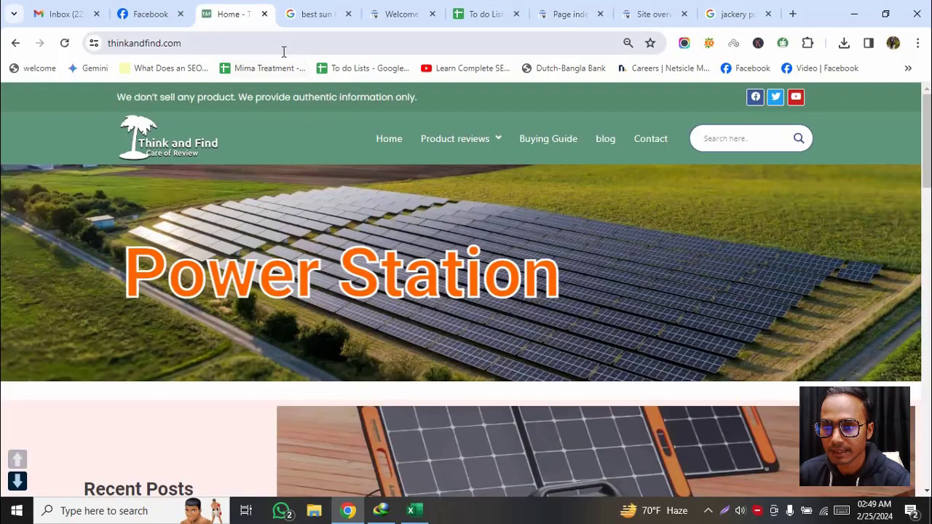
click(333, 42)
click(335, 45)
text(//)
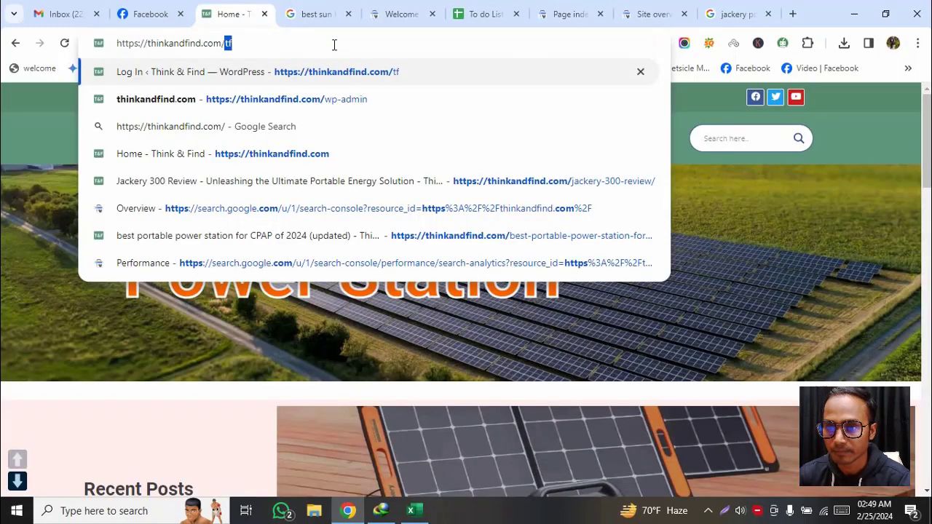
key(Return)
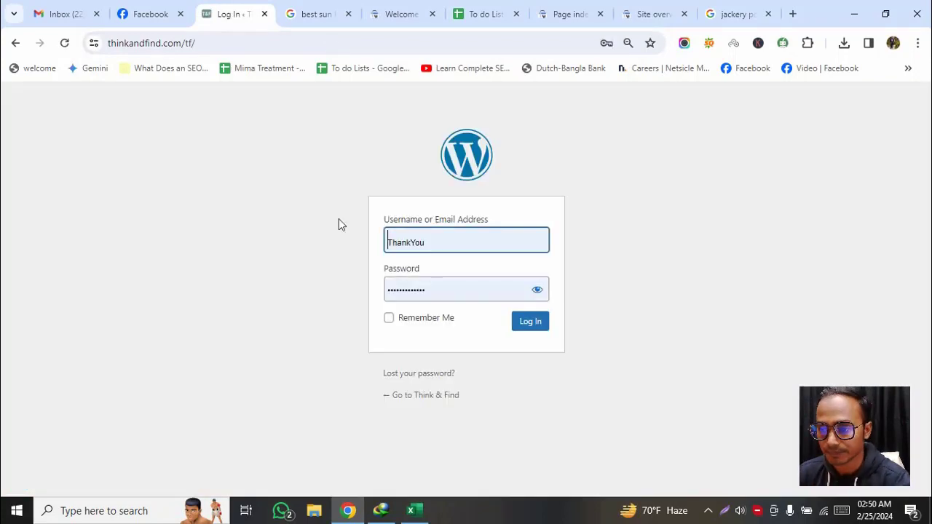
click(531, 325)
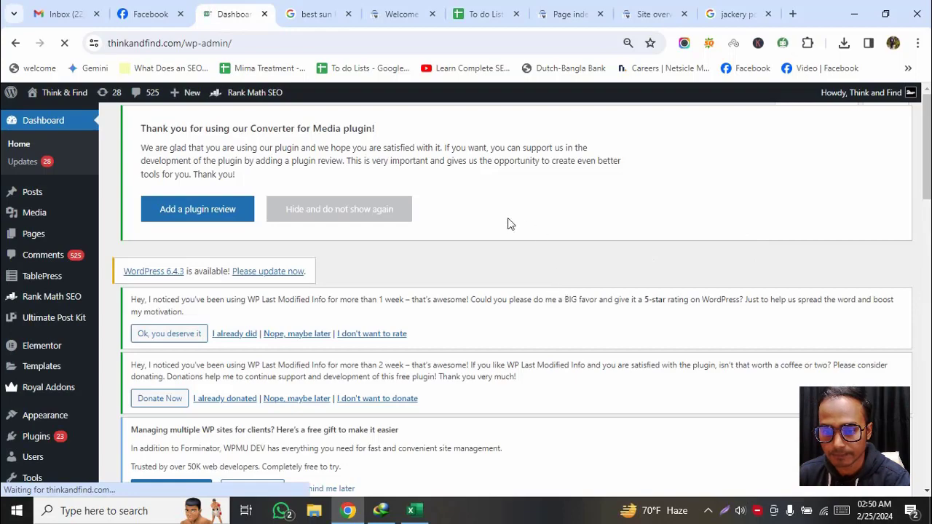
- Open the list of all posts in the WordPress admin and find the post status filters above the table
scroll(475, 232, down, 10)
scroll(437, 231, up, 12)
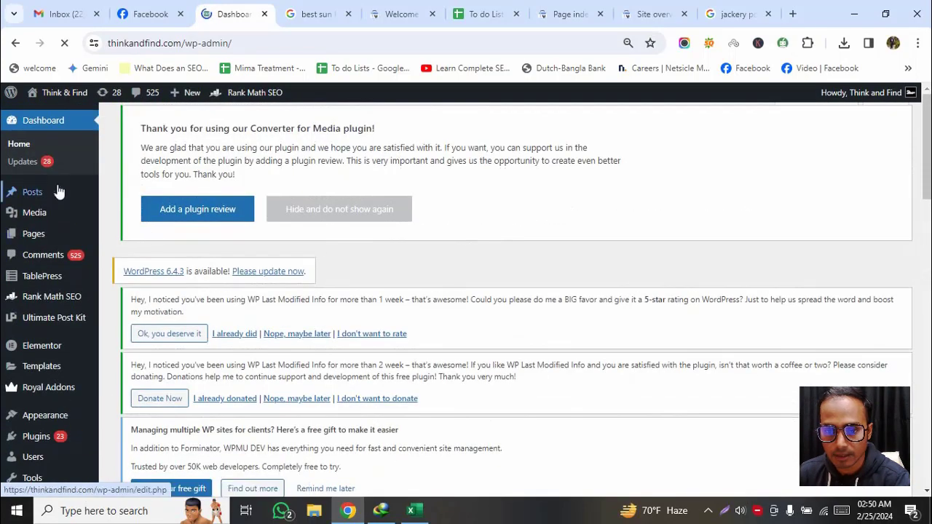
click(29, 195)
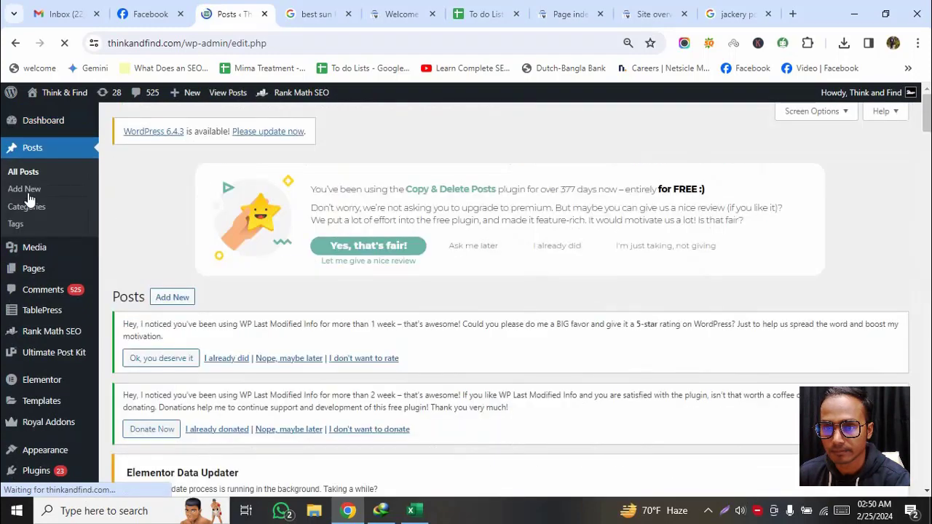
scroll(663, 319, down, 4)
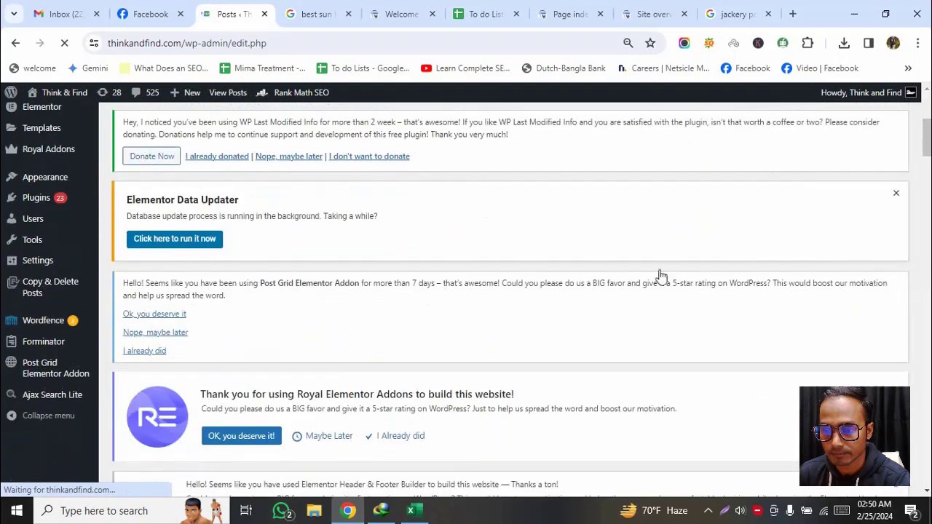
scroll(660, 275, down, 5)
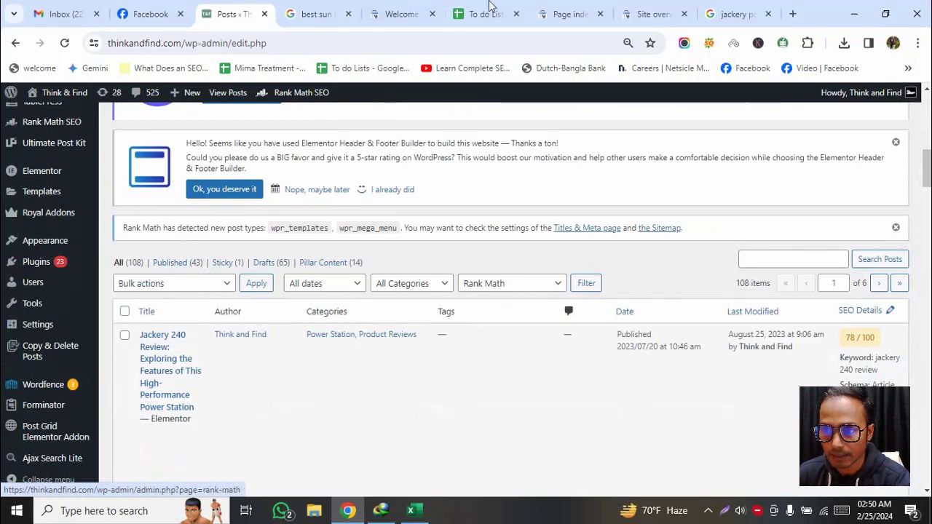
- Compare the indexed and not indexed totals in Search Console with the published and draft post counts in WordPress
click(641, 11)
click(572, 13)
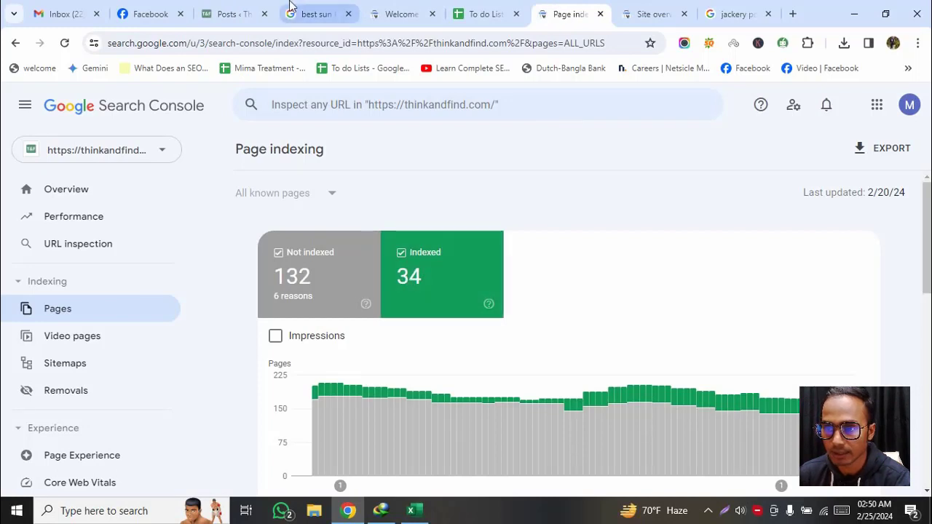
click(231, 13)
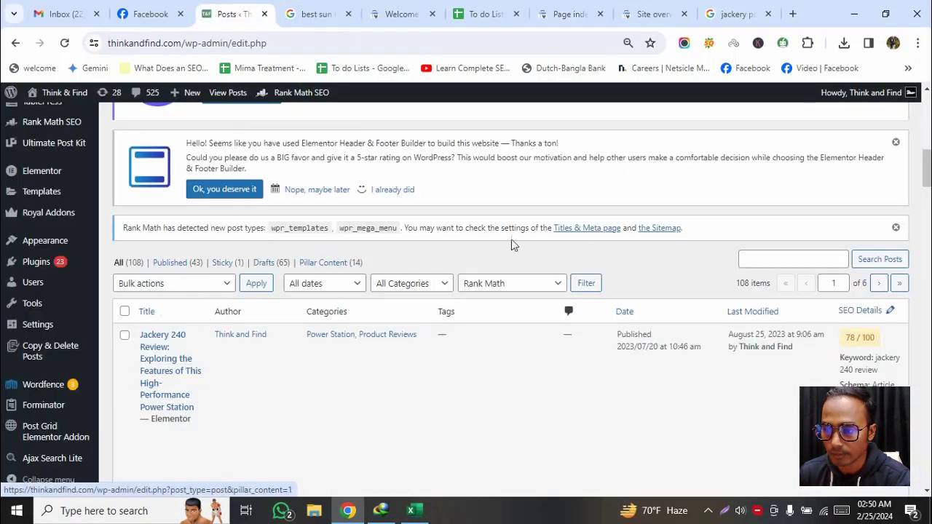
scroll(671, 264, down, 1)
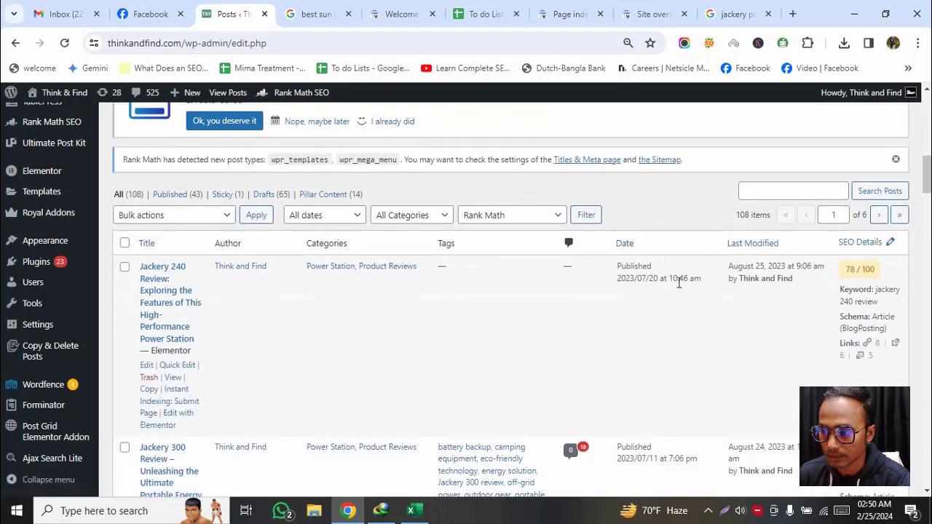
scroll(679, 283, up, 2)
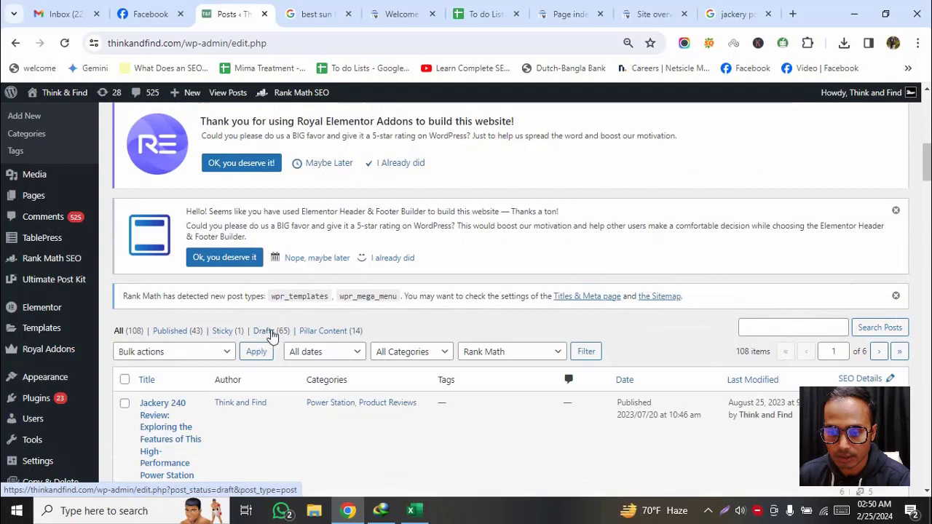
scroll(333, 333, down, 1)
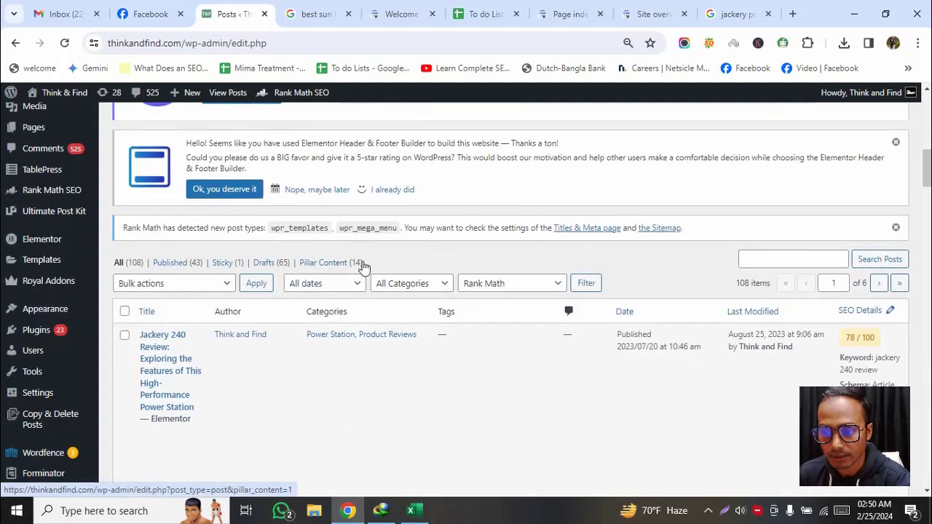
- Look through the entries in the WordPress posts list, checking their publication status, dates and SEO details
scroll(502, 279, down, 5)
scroll(548, 279, up, 1)
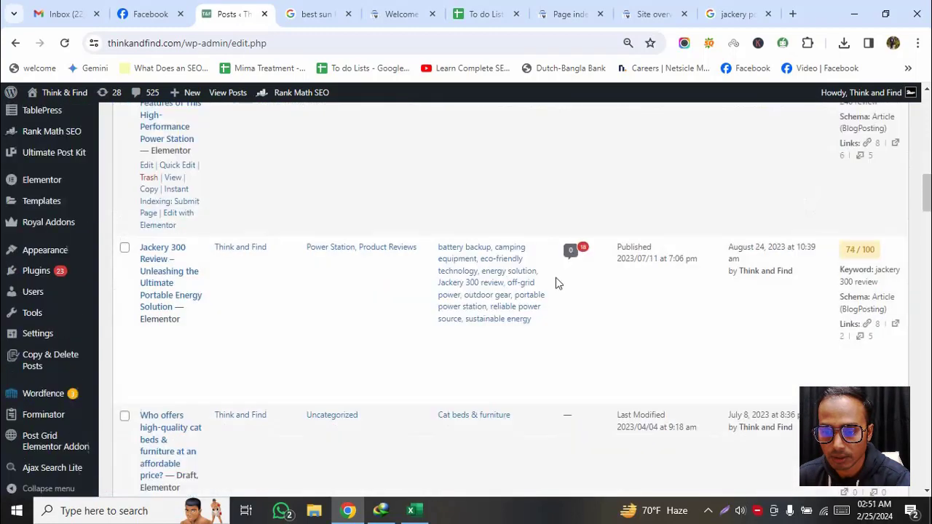
scroll(568, 281, down, 3)
scroll(757, 289, up, 5)
scroll(775, 285, up, 6)
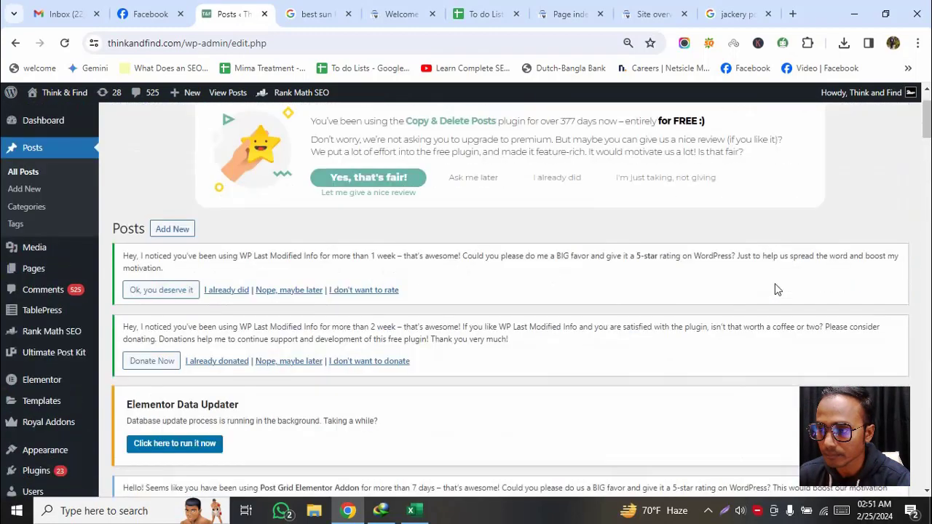
scroll(222, 330, down, 3)
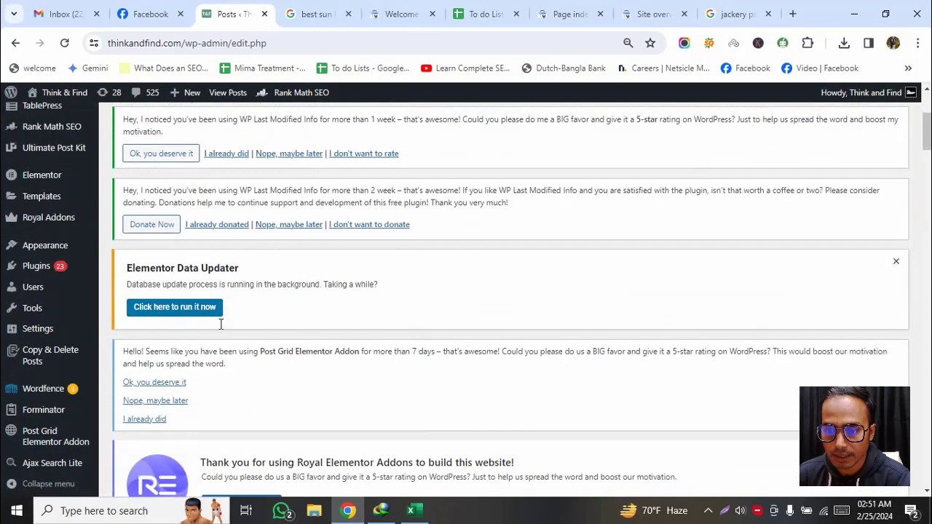
scroll(222, 330, up, 3)
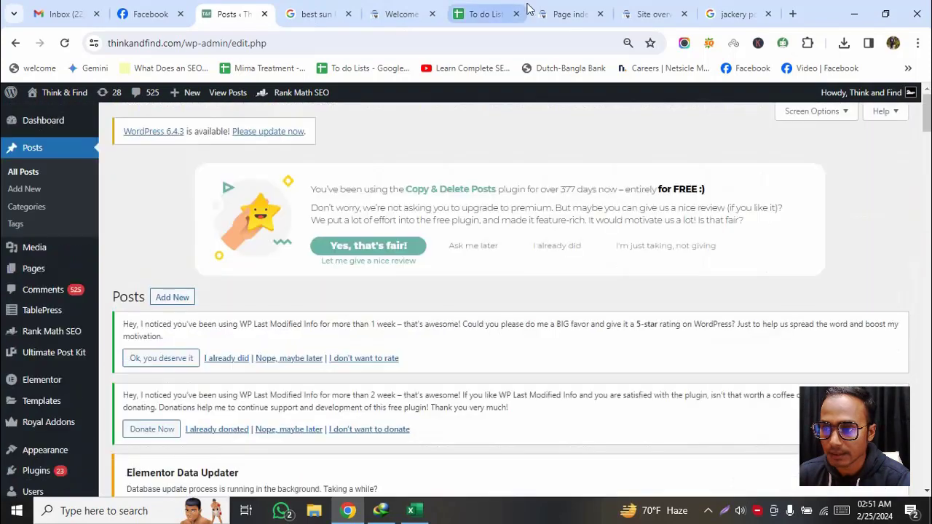
- Switch to the To do Lists spreadsheet, review the Amazon sheet and select the cell below "Problem finding"
click(479, 10)
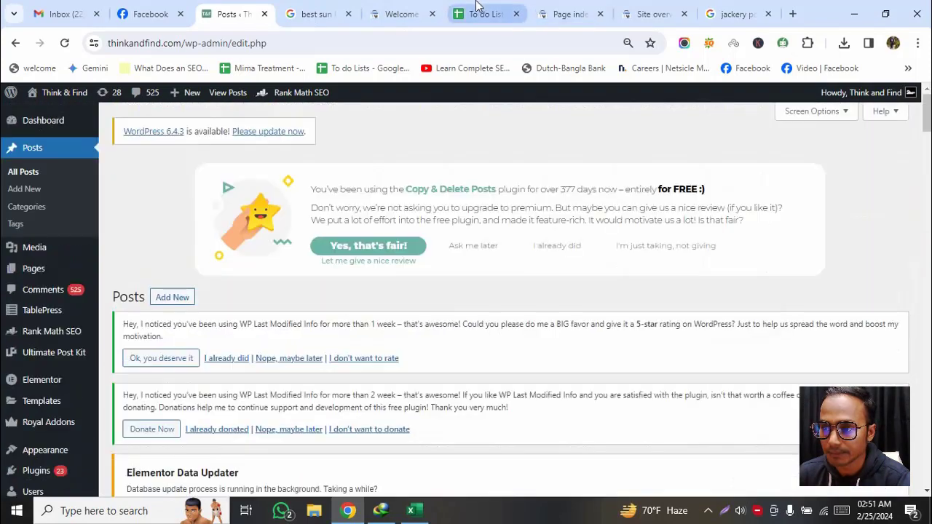
scroll(524, 286, down, 1)
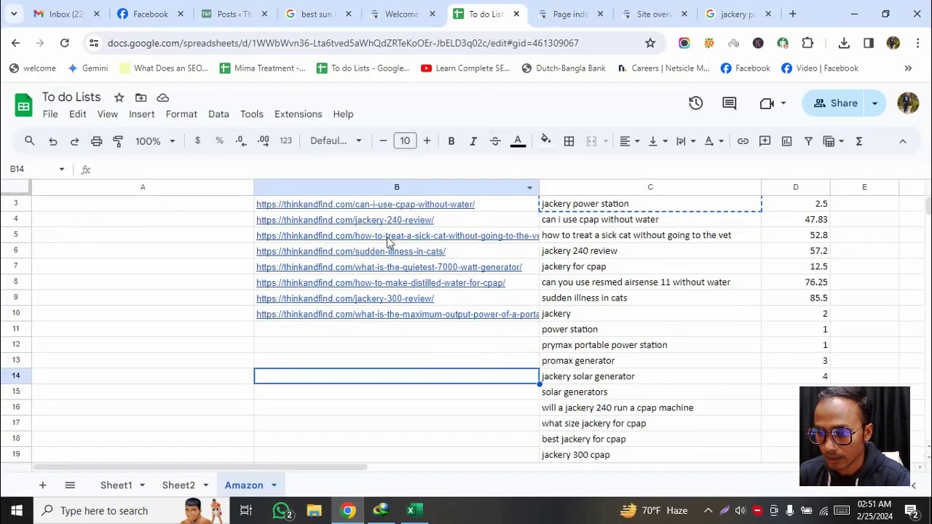
scroll(388, 242, up, 1)
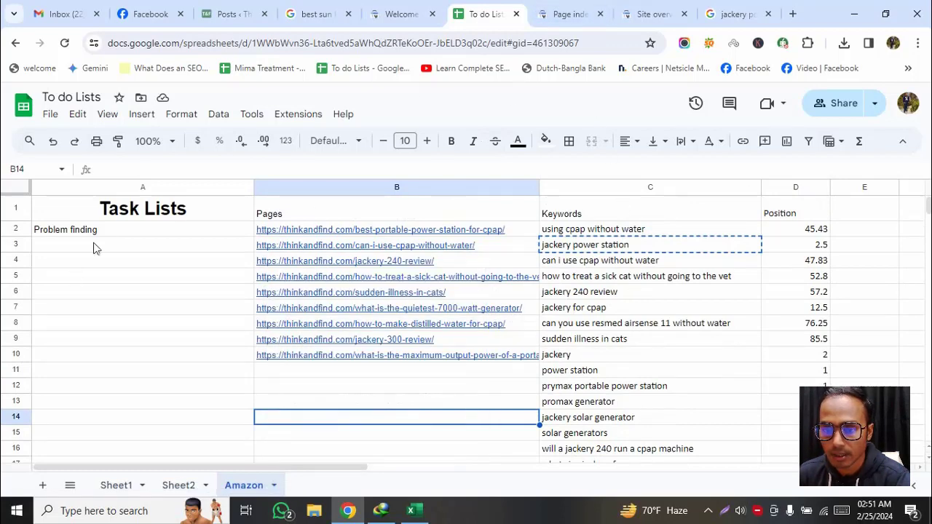
click(118, 235)
click(119, 252)
- Return to Search Console, open the Sitemaps report and review the submitted sitemaps
click(560, 12)
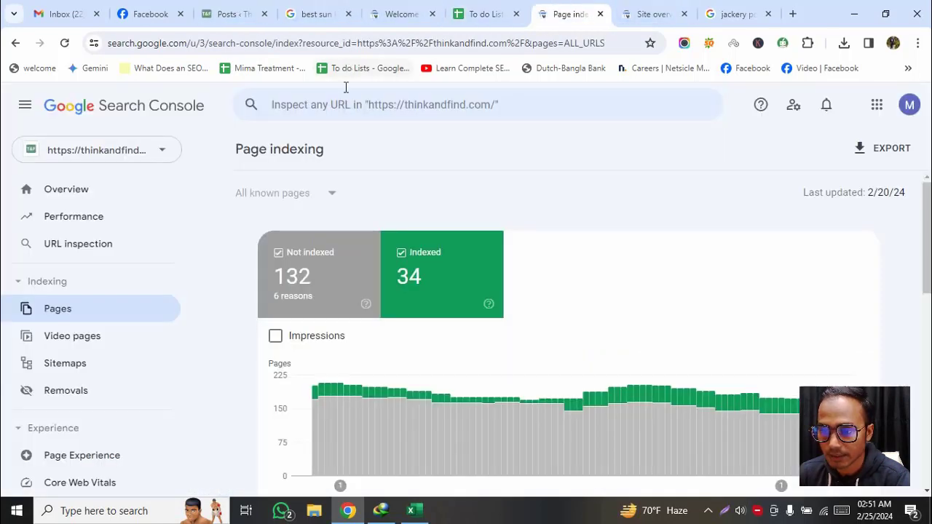
scroll(43, 351, down, 4)
scroll(44, 354, up, 3)
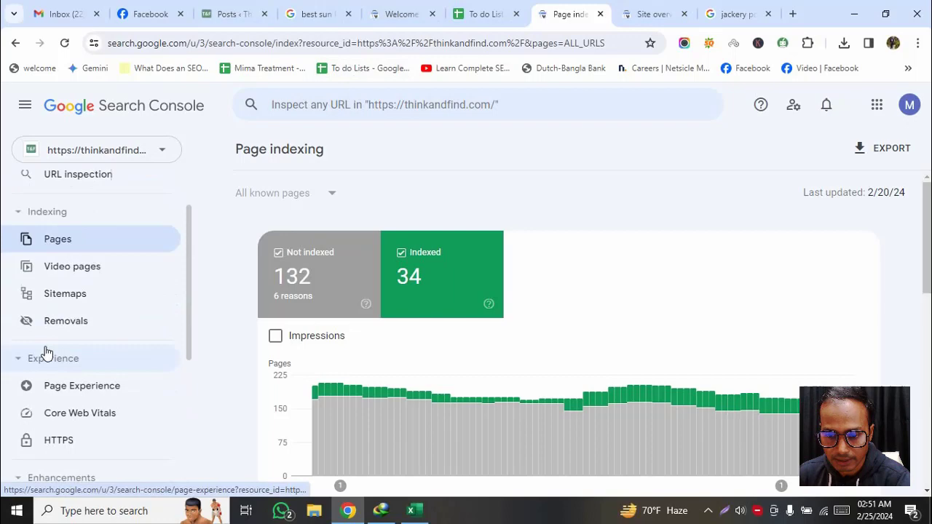
click(73, 295)
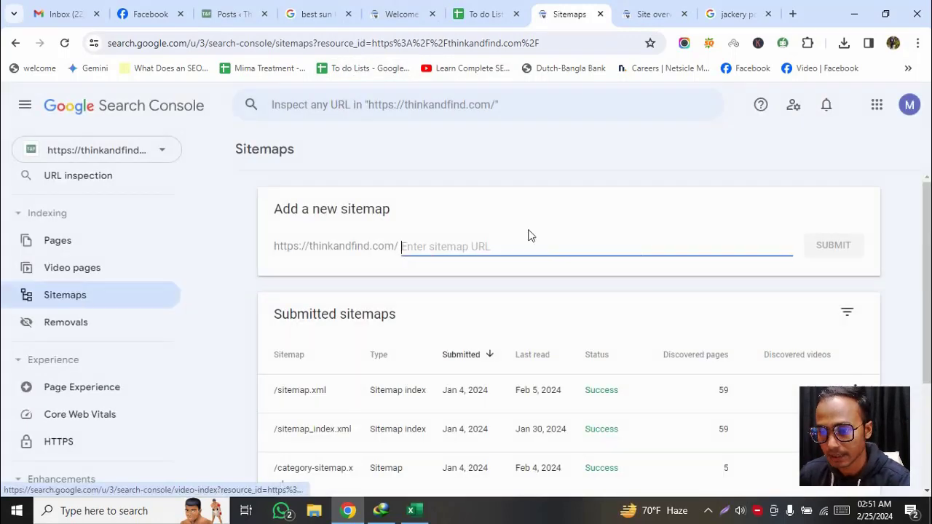
scroll(510, 247, down, 3)
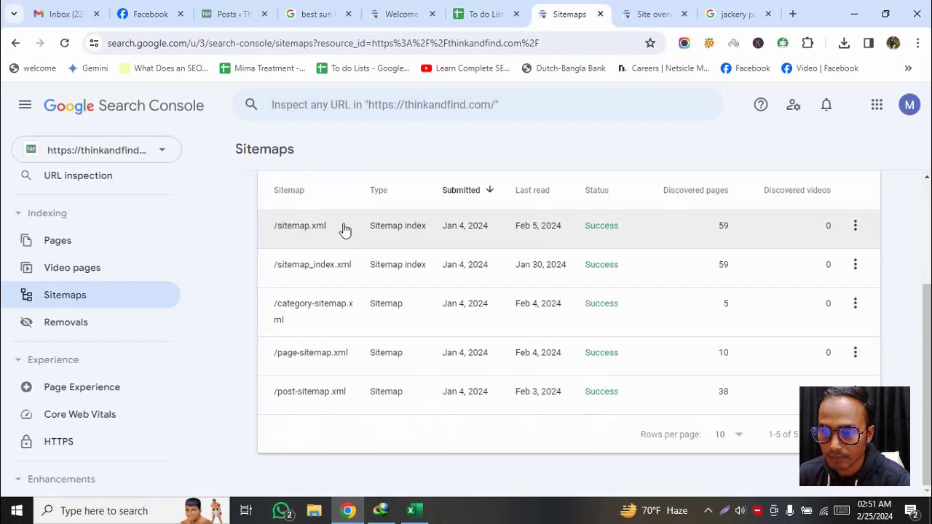
- Resubmit sitemap.xml as a sitemap for thinkandfind.com, copying its name from the submitted sitemaps, and dismiss the confirmation
drag(346, 230, 279, 231)
key(ctrl+c)
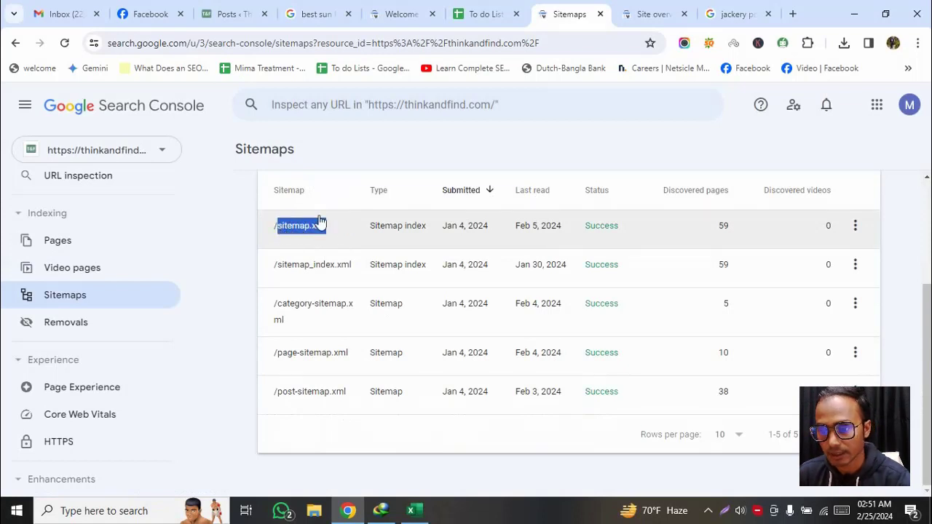
scroll(360, 226, up, 2)
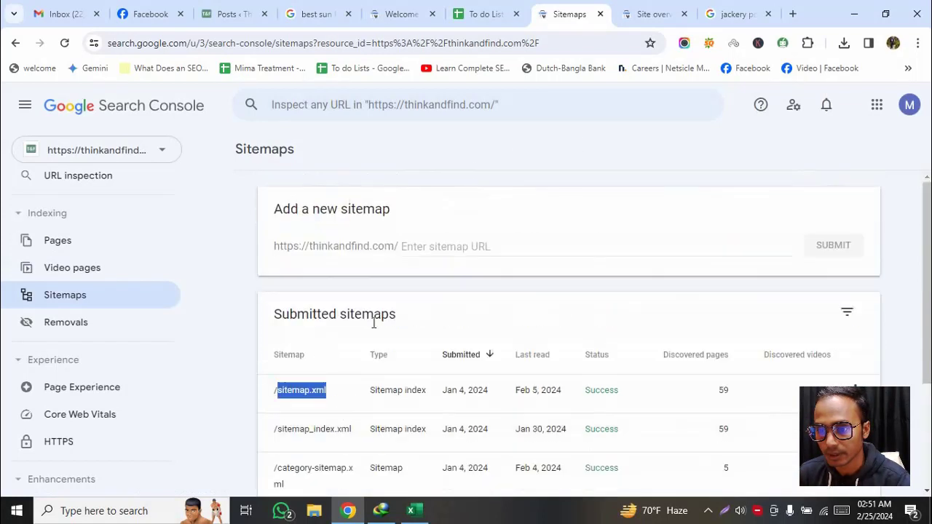
click(457, 251)
key(ctrl+v)
click(831, 247)
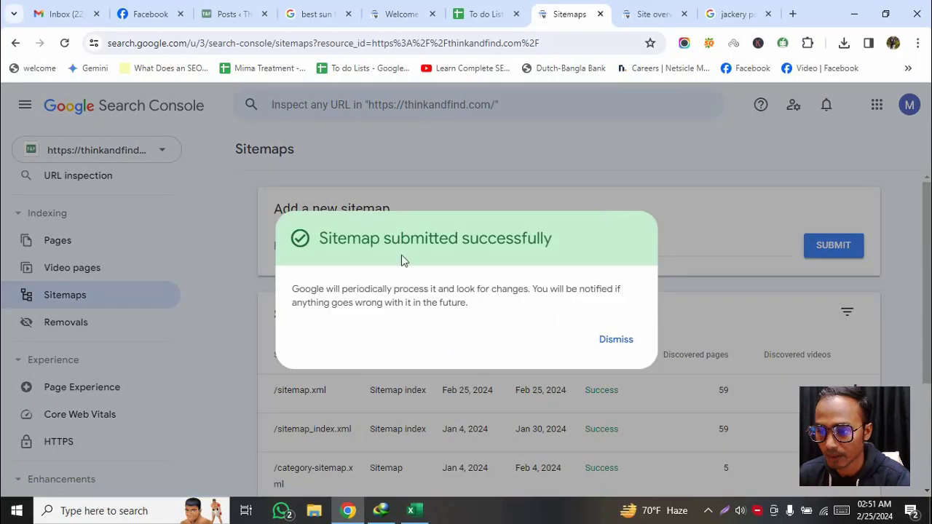
click(616, 339)
- Resubmit post-sitemap.xml for thinkandfind.com using the name copied from the submitted sitemaps, and dismiss the confirmation
scroll(262, 332, down, 2)
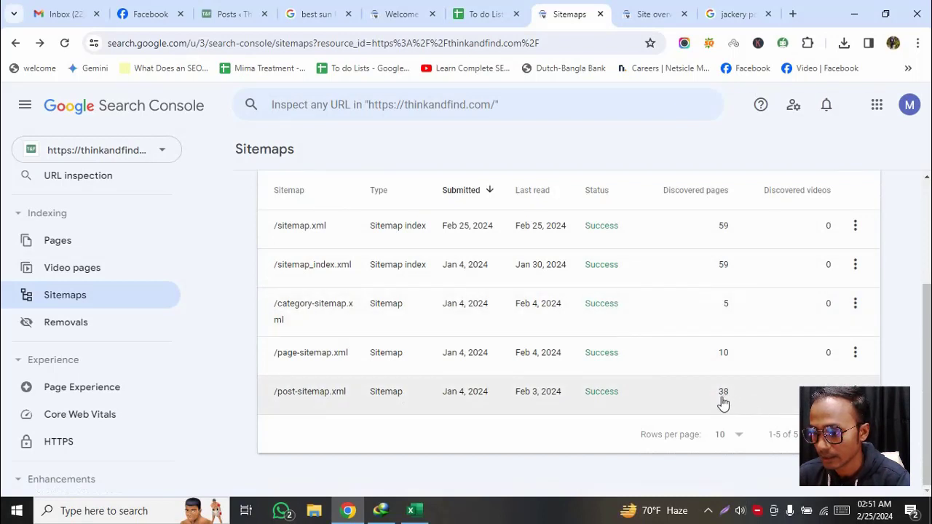
drag(354, 400, 280, 404)
key(ctrl+c)
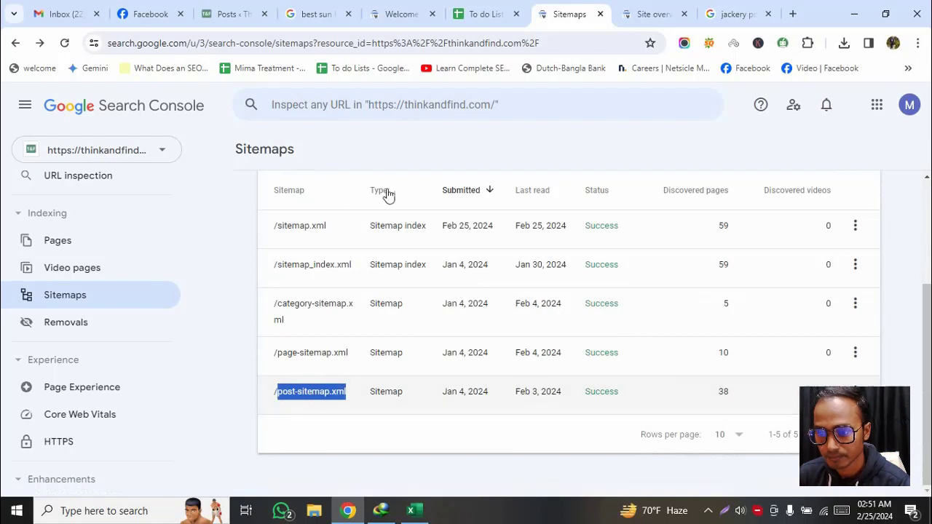
scroll(429, 220, up, 3)
click(423, 245)
key(ctrl+v)
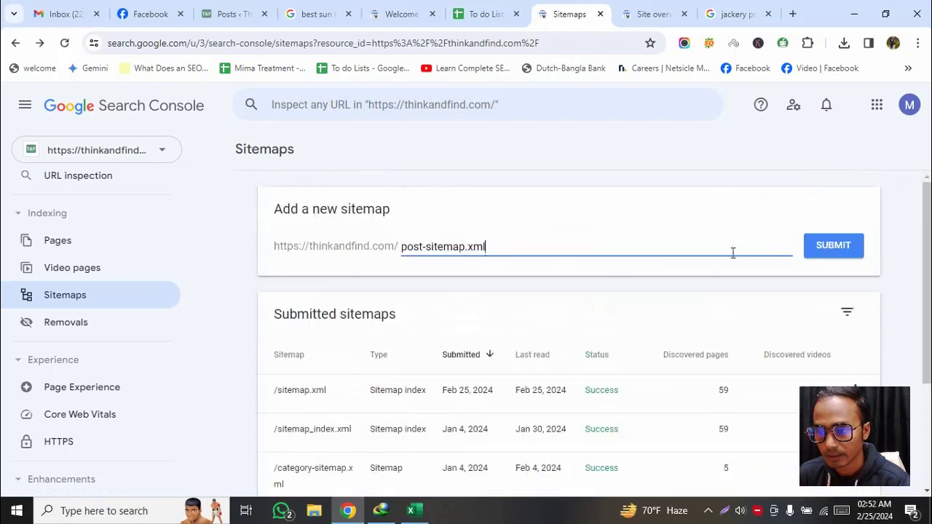
click(833, 245)
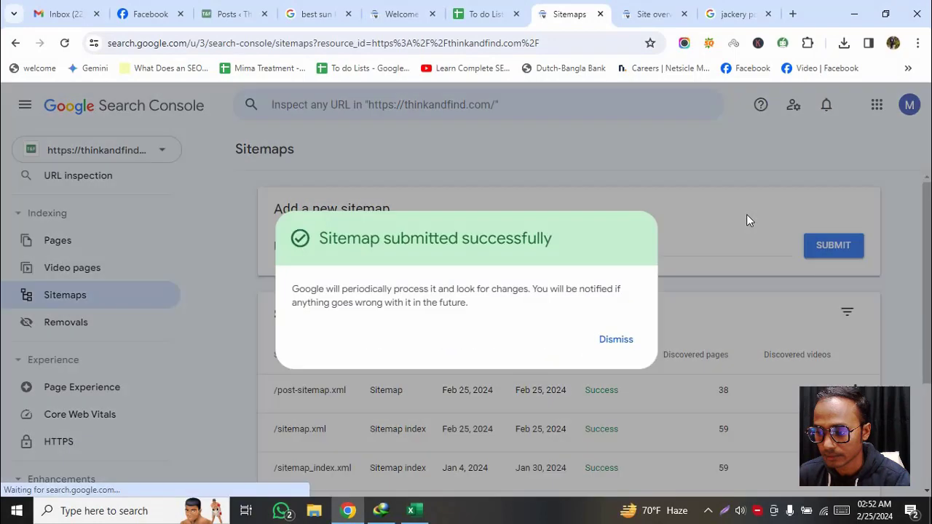
click(613, 340)
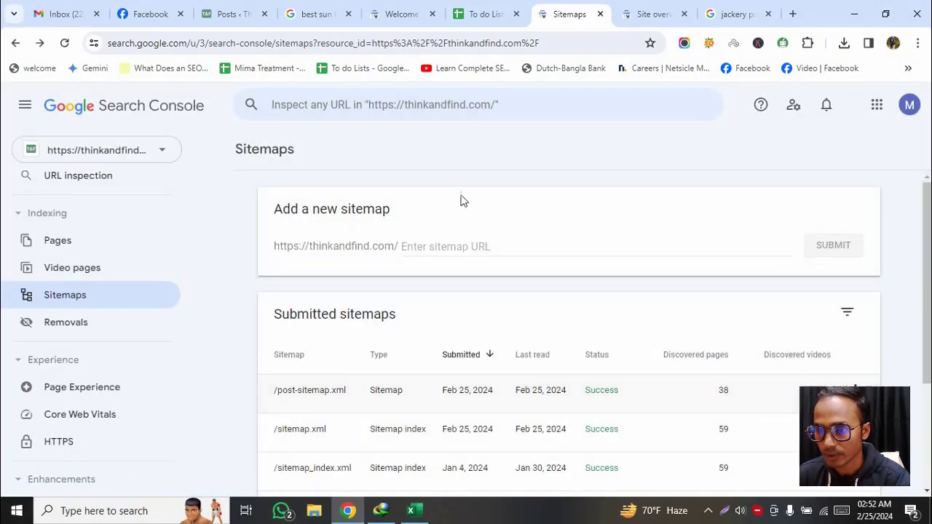
- Check the published post count in the WordPress posts list against the discovered pages in Search Console's submitted sitemaps
click(232, 15)
scroll(252, 379, down, 10)
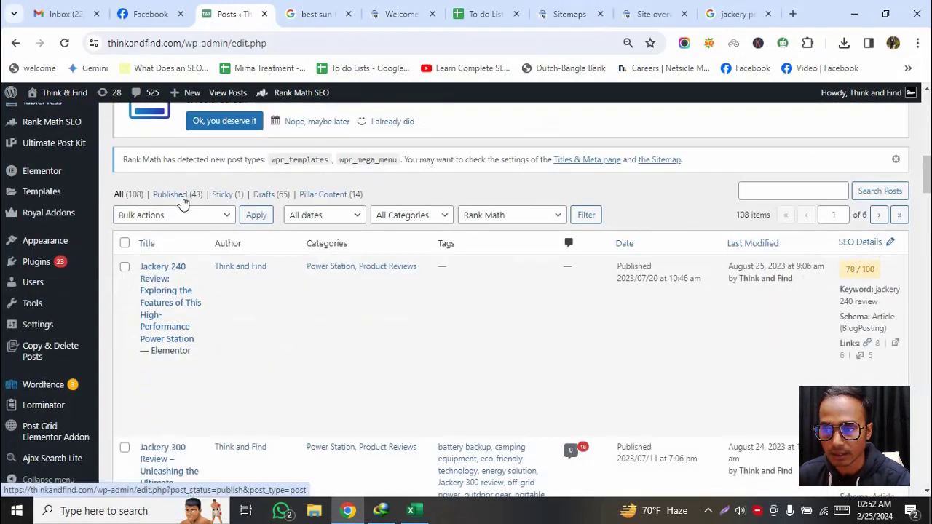
click(559, 10)
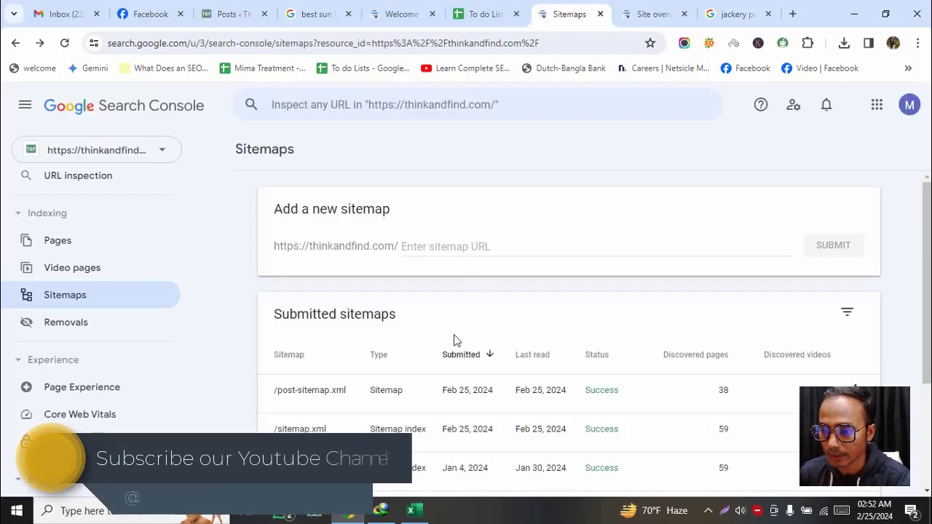
scroll(602, 391, down, 2)
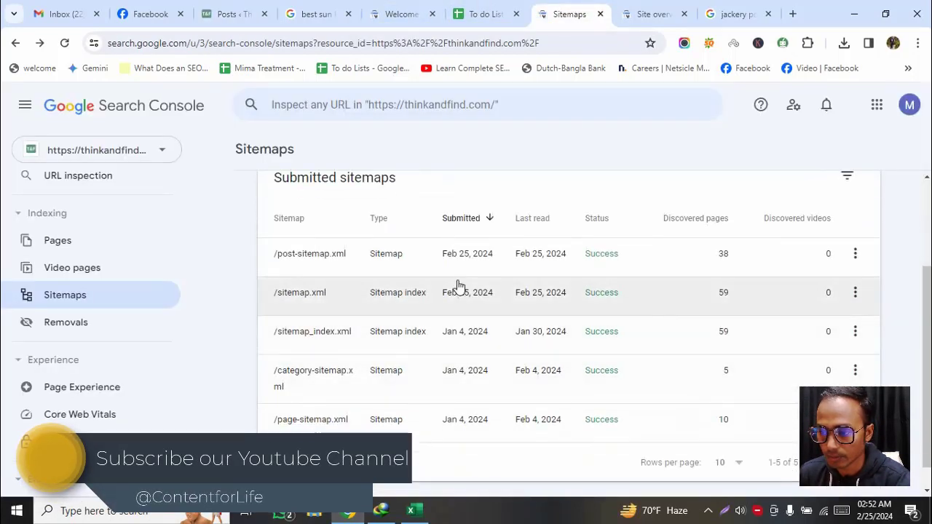
scroll(342, 374, up, 2)
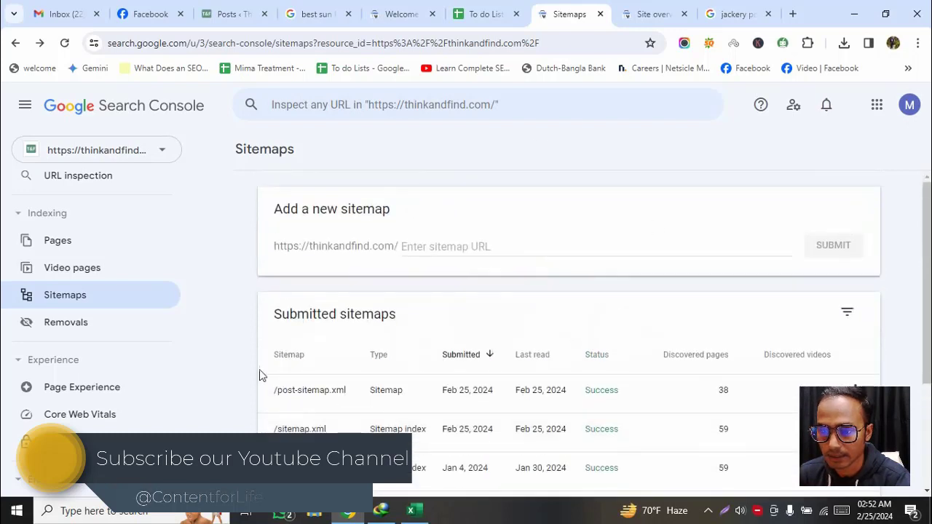
- Resubmit category-sitemap.xml for thinkandfind.com using the name copied from the submitted sitemaps, and dismiss the confirmation
scroll(342, 304, down, 2)
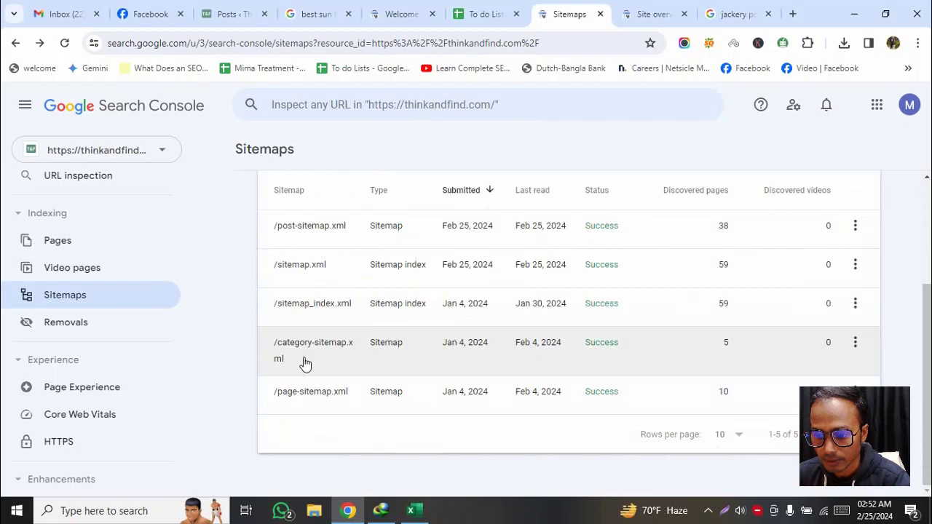
drag(302, 364, 279, 347)
key(ctrl+c)
scroll(506, 254, up, 2)
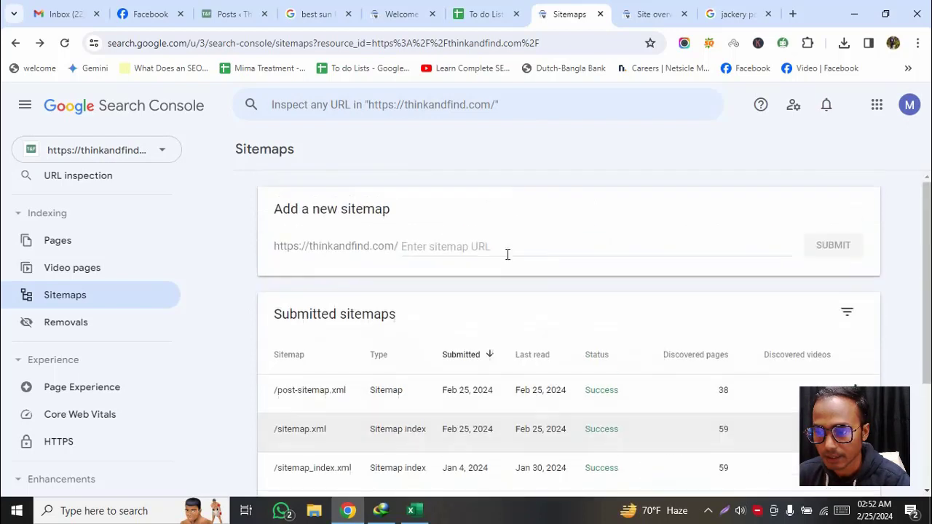
click(462, 245)
key(ctrl+v)
click(822, 246)
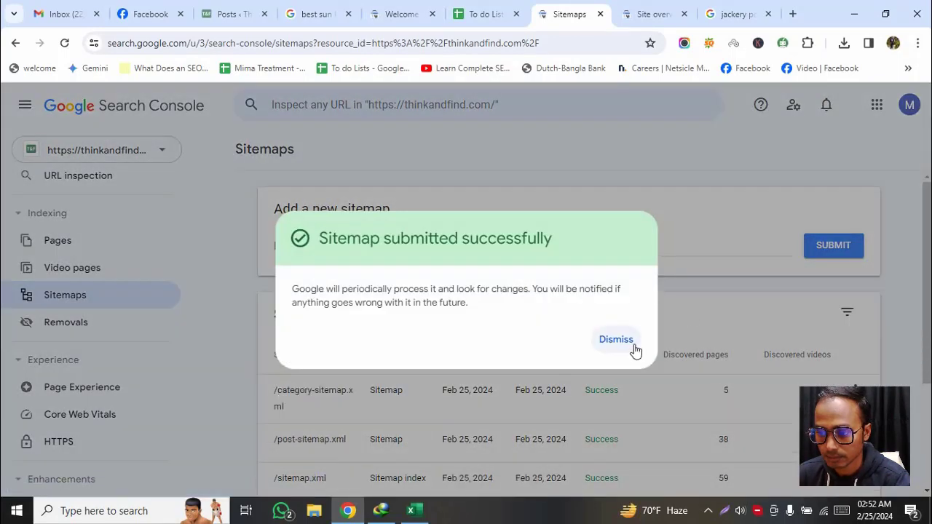
click(634, 348)
- Resubmit sitemap_index.xml for thinkandfind.com using the name copied from the submitted sitemaps, and dismiss the confirmation
scroll(298, 342, down, 3)
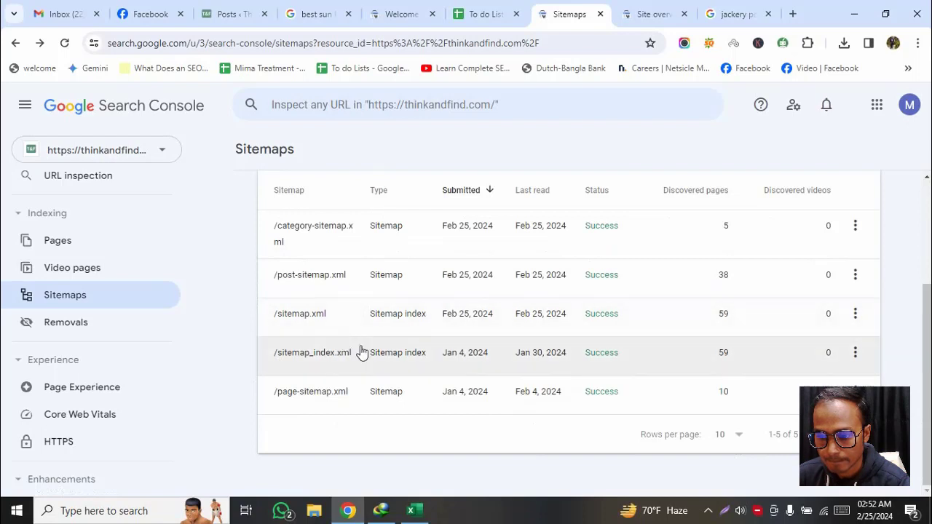
drag(353, 355, 281, 358)
key(ctrl+c)
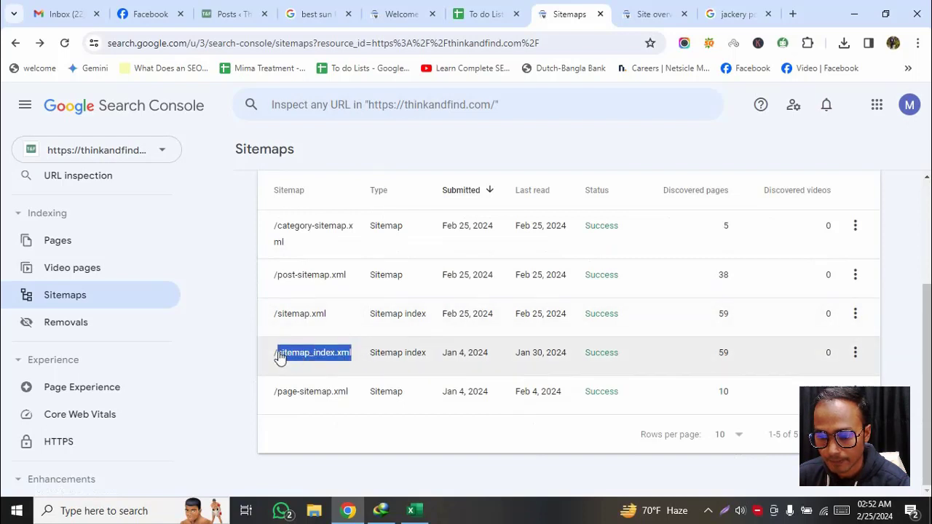
scroll(546, 198, up, 3)
click(495, 248)
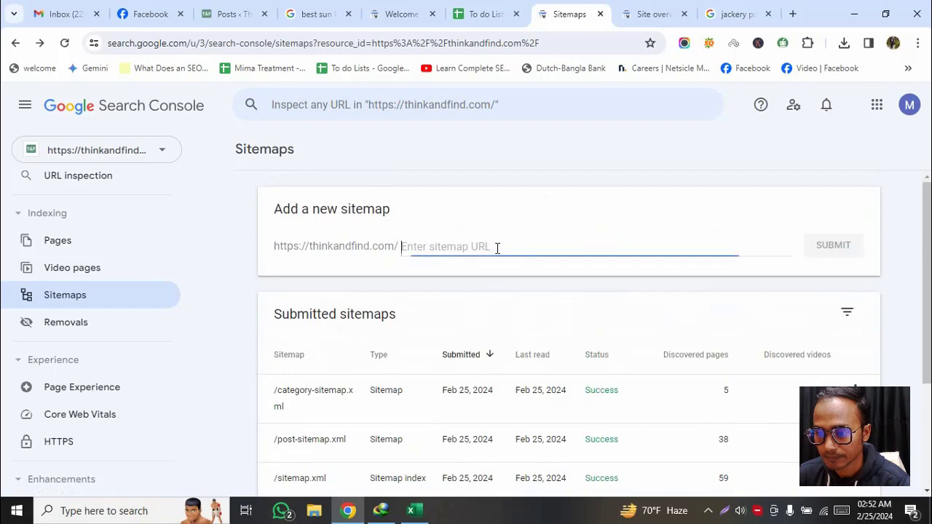
key(ctrl+v)
click(808, 245)
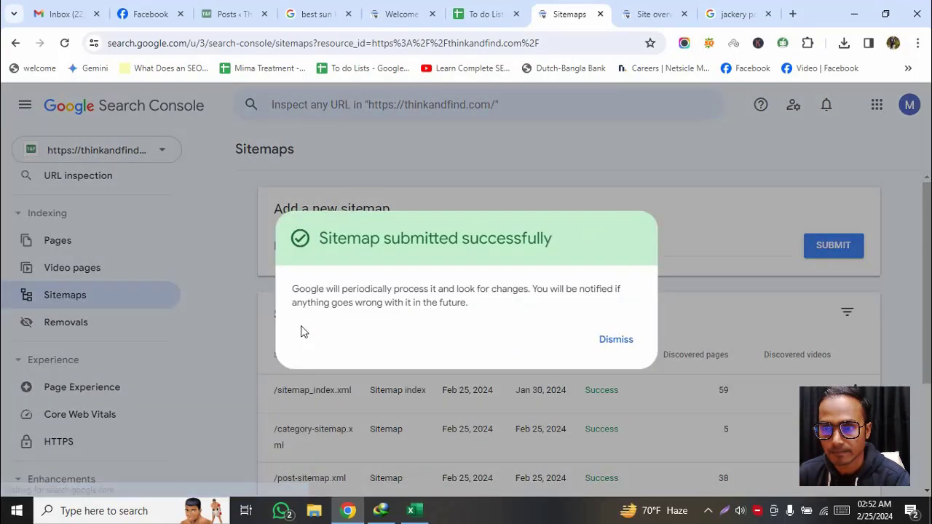
click(614, 338)
- Resubmit page-sitemap.xml for thinkandfind.com using its copied name, dismiss the confirmation and review the submitted sitemaps
scroll(419, 354, down, 3)
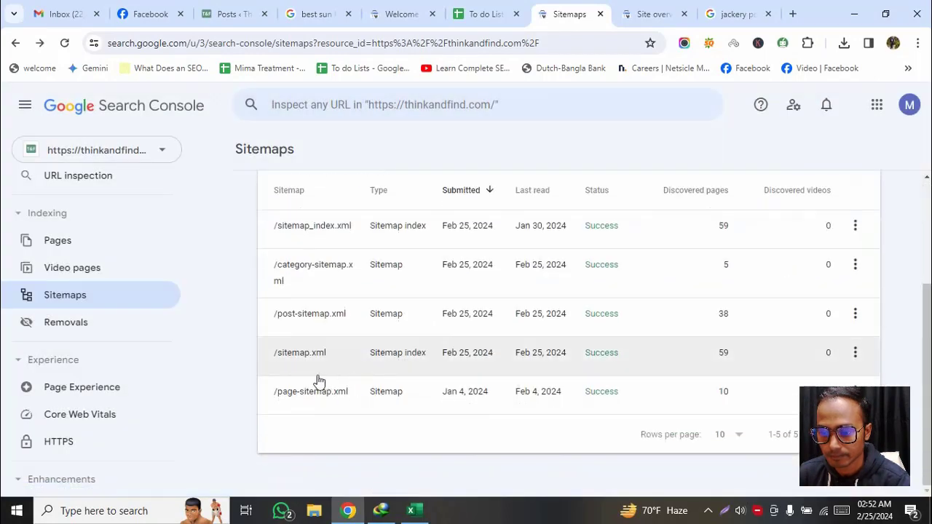
drag(358, 395, 279, 396)
key(ctrl+c)
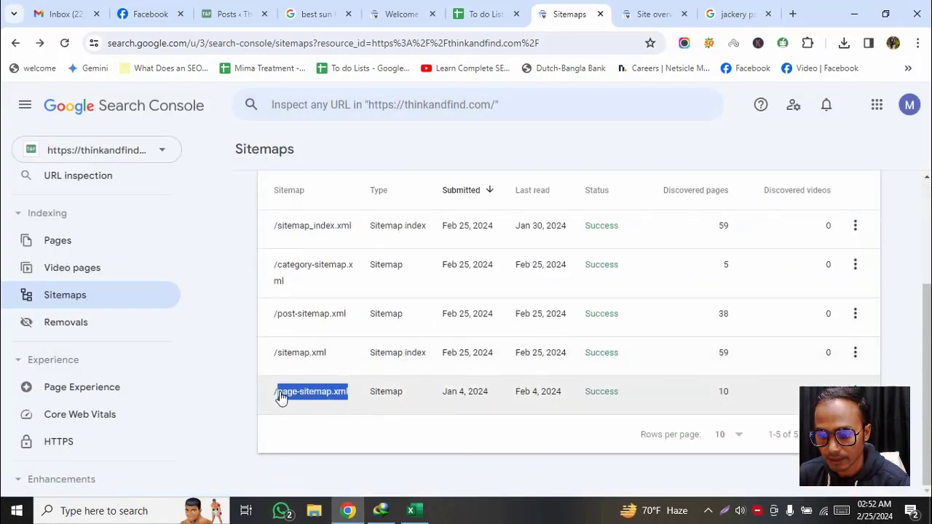
scroll(493, 306, up, 3)
click(460, 248)
key(ctrl+v)
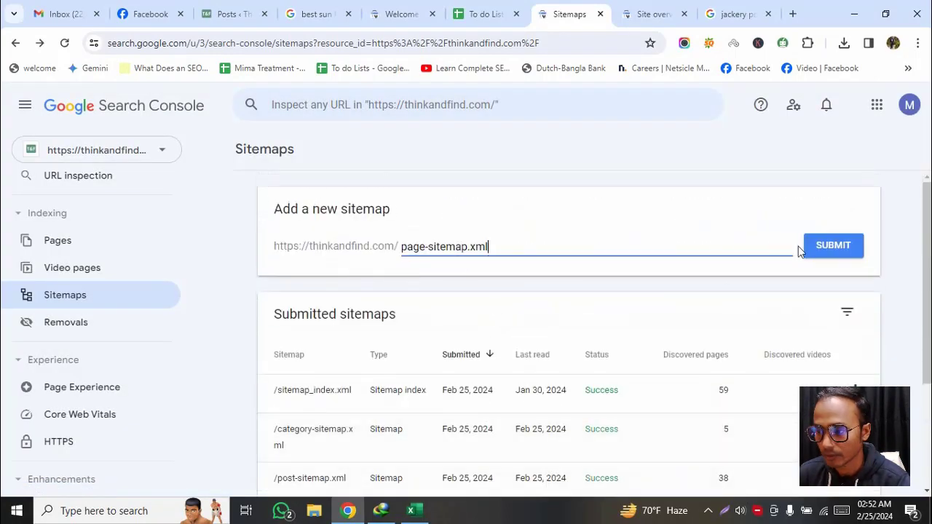
click(831, 246)
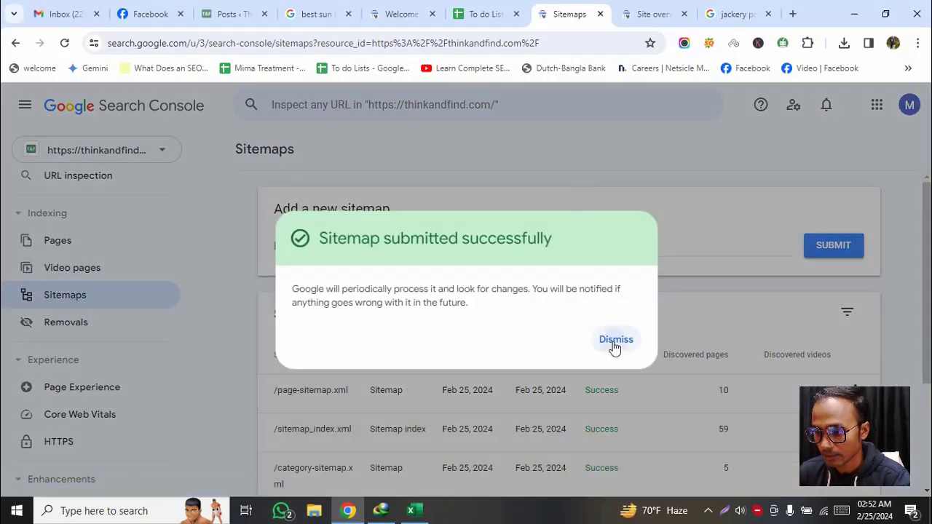
click(615, 344)
scroll(740, 264, down, 3)
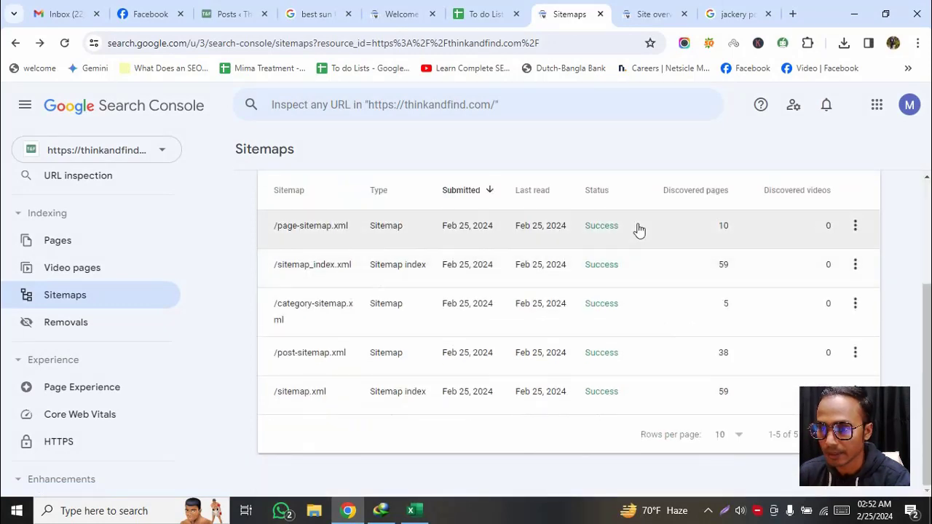
scroll(639, 231, up, 3)
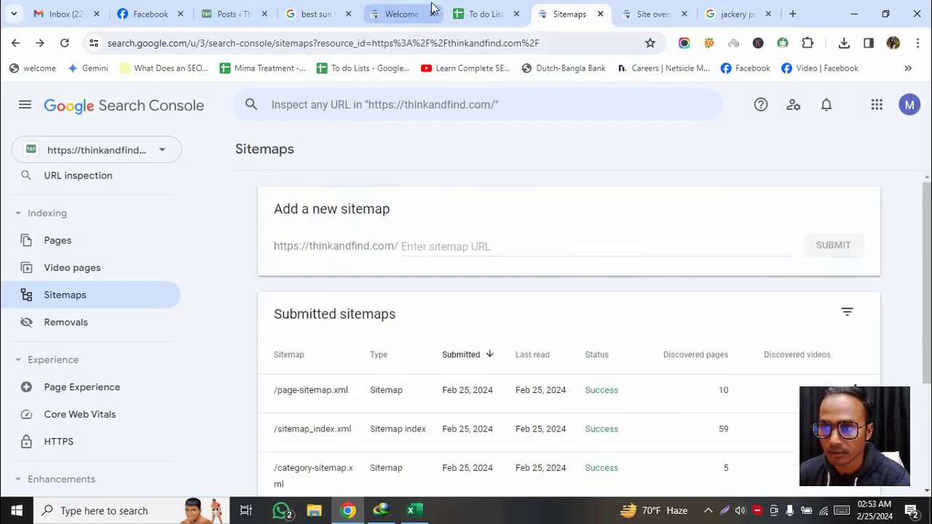
- Switch to the To do Lists spreadsheet and insert a narrow column between the Task Lists and Pages columns of the Amazon sheet
click(482, 14)
double_click(91, 246)
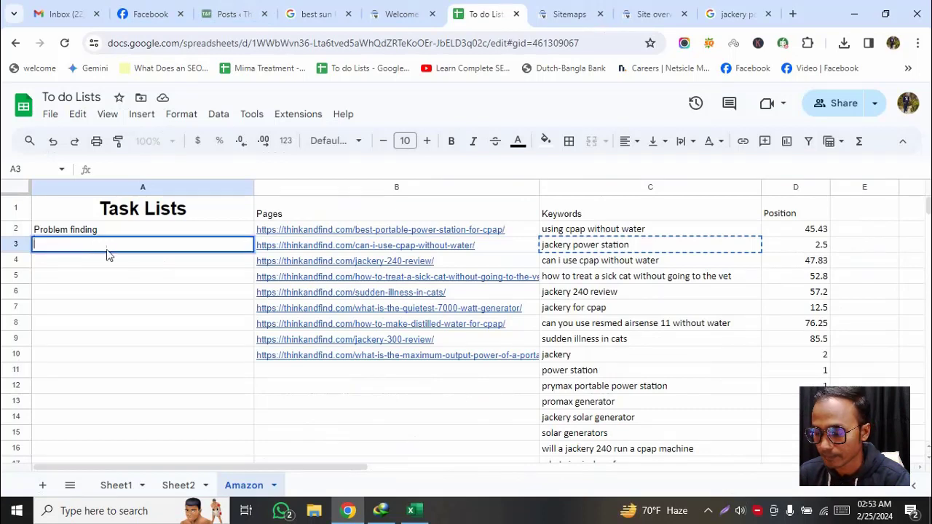
click(113, 266)
click(95, 251)
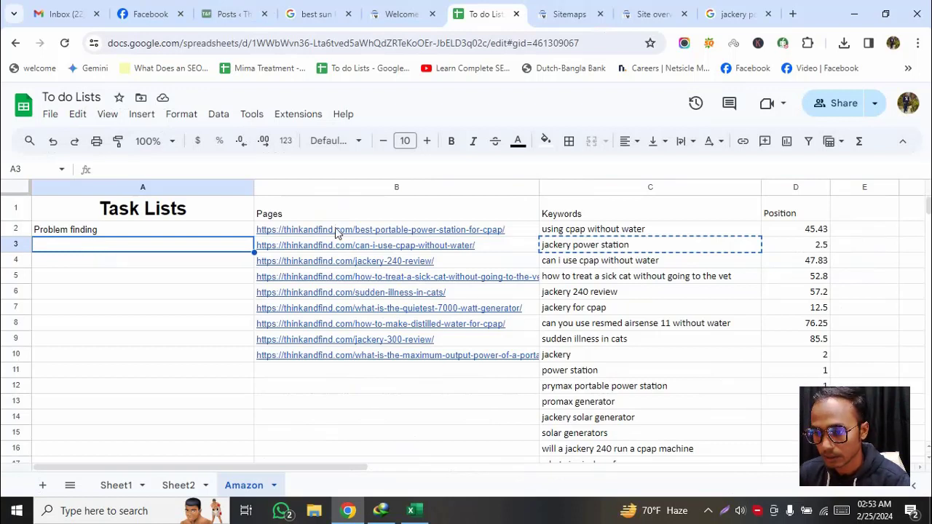
click(51, 214)
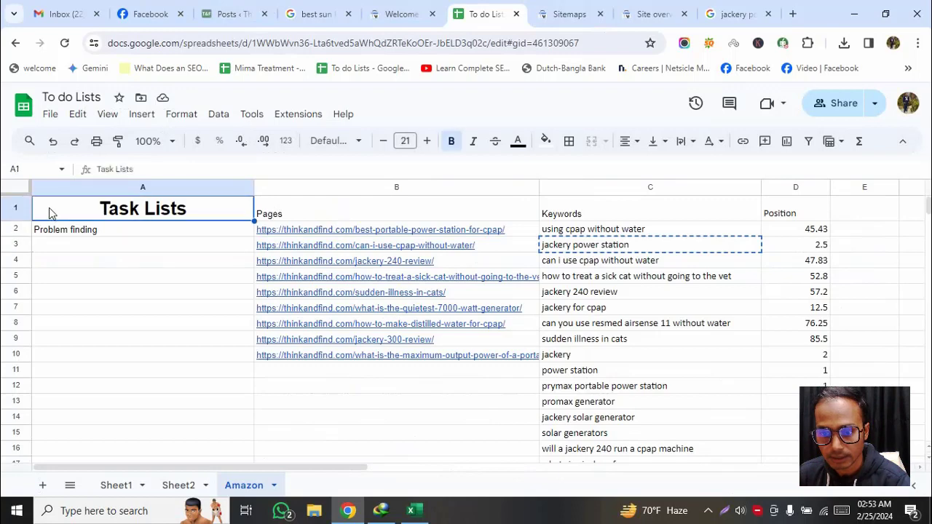
right_click(51, 214)
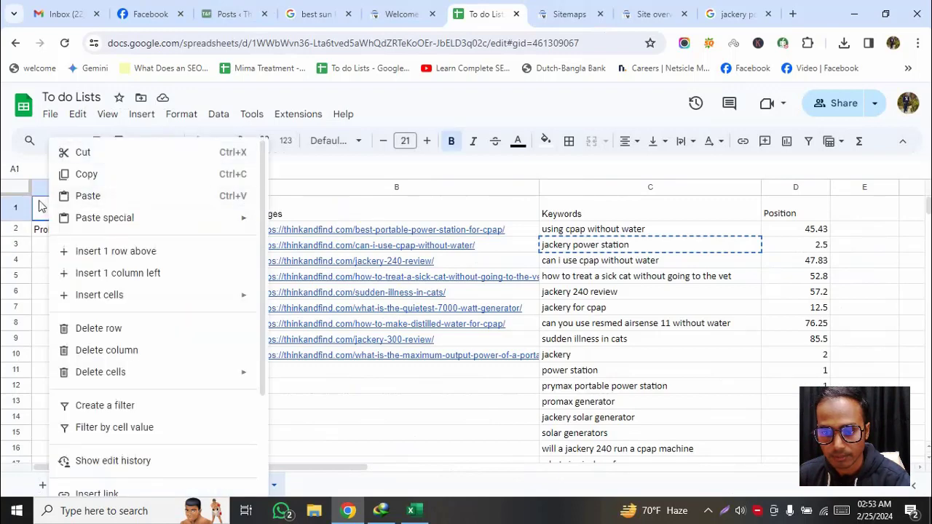
key(Escape)
click(48, 192)
right_click(48, 193)
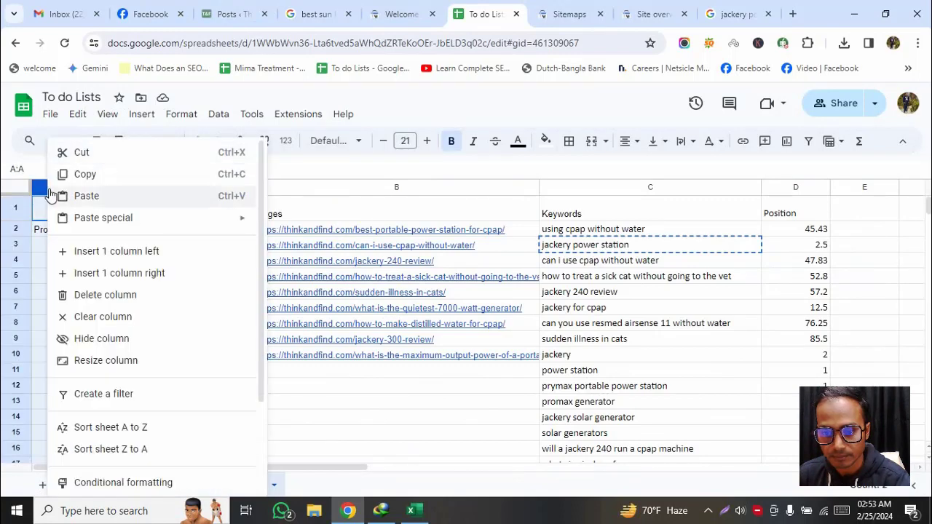
click(135, 273)
drag(477, 186, 338, 187)
click(148, 269)
- Enter the task "Sitemaps" in cell A3 below "Problem finding" and mark it "Done" in cell B3
click(113, 248)
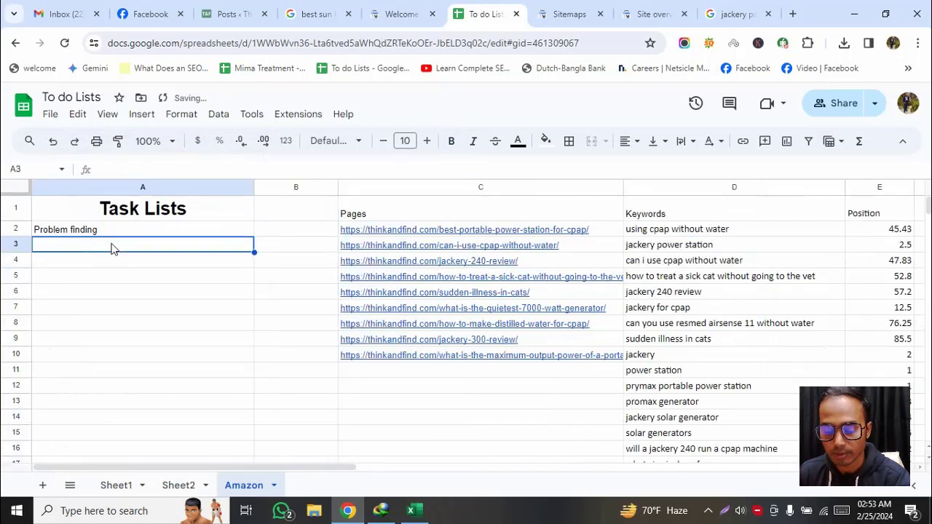
double_click(112, 245)
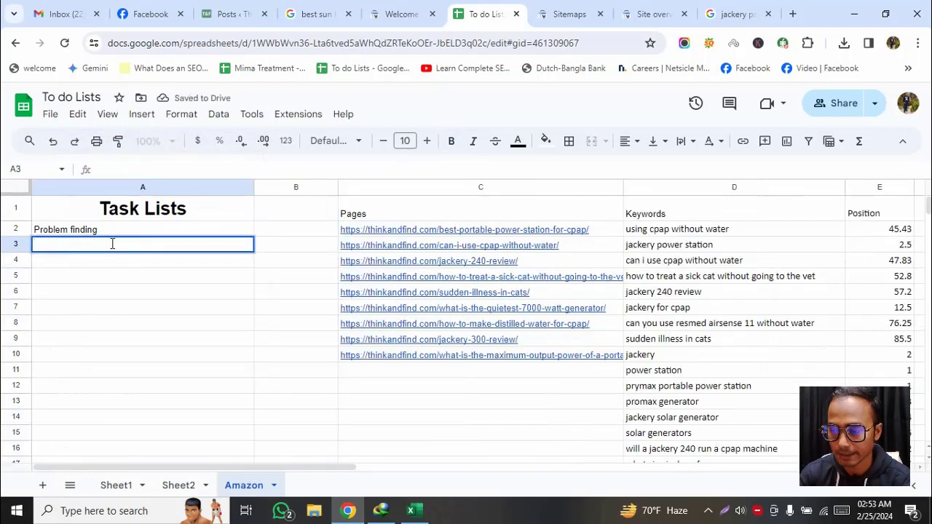
text(Sitemaps)
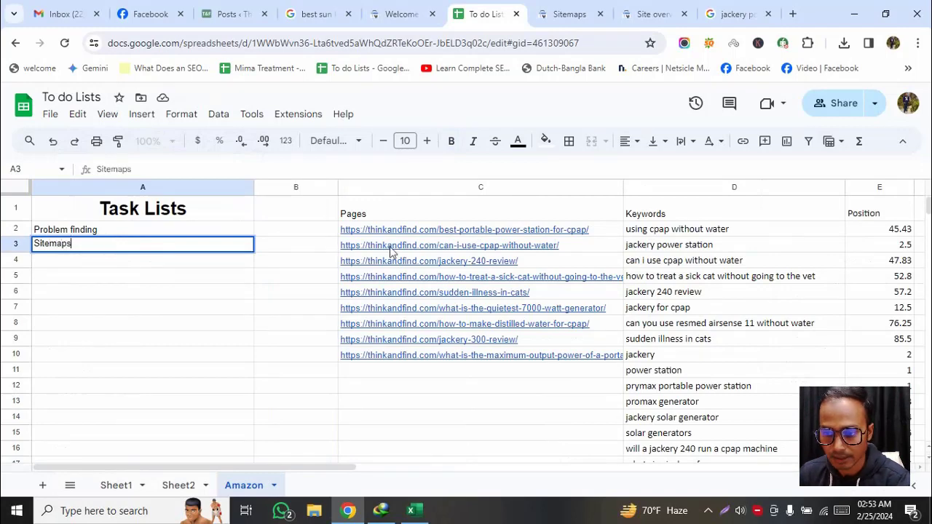
double_click(289, 258)
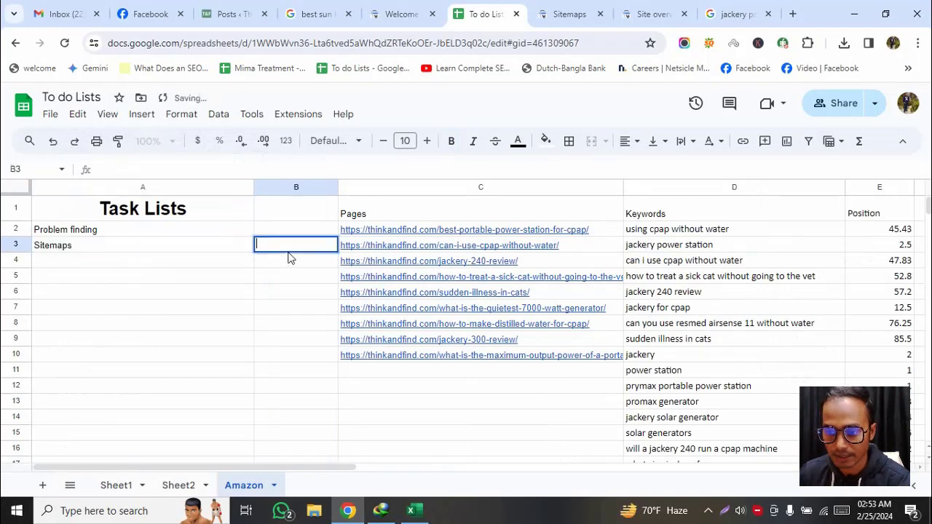
text(Done)
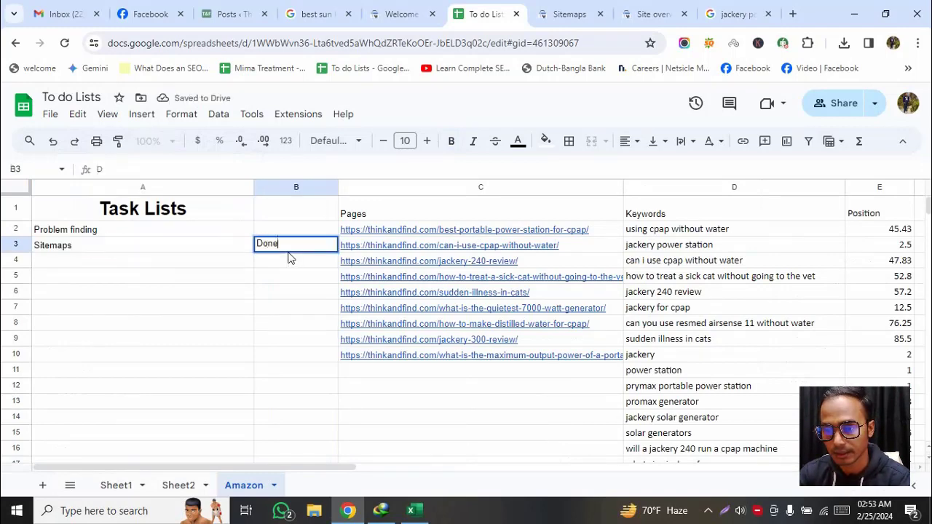
key(Return)
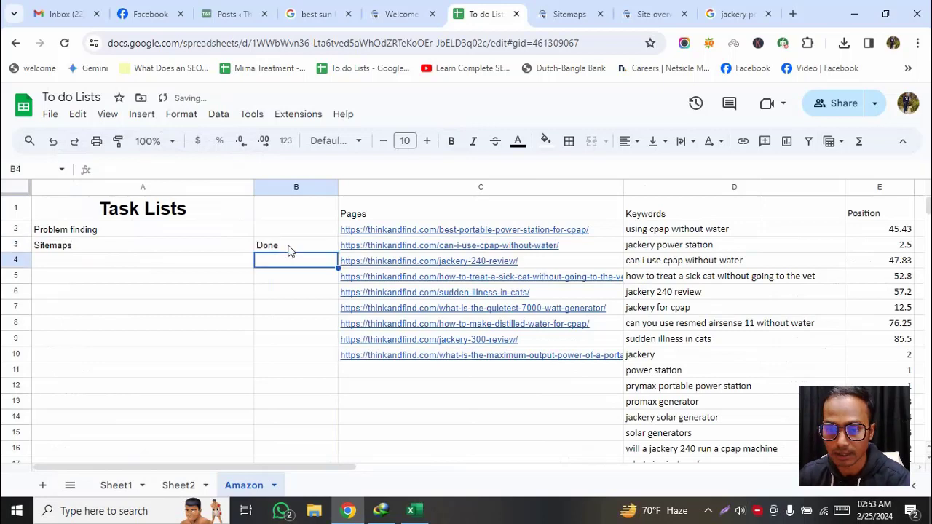
- Extend the task text in cell A3 to "Sitemaps (resubmit)"
click(82, 247)
double_click(92, 244)
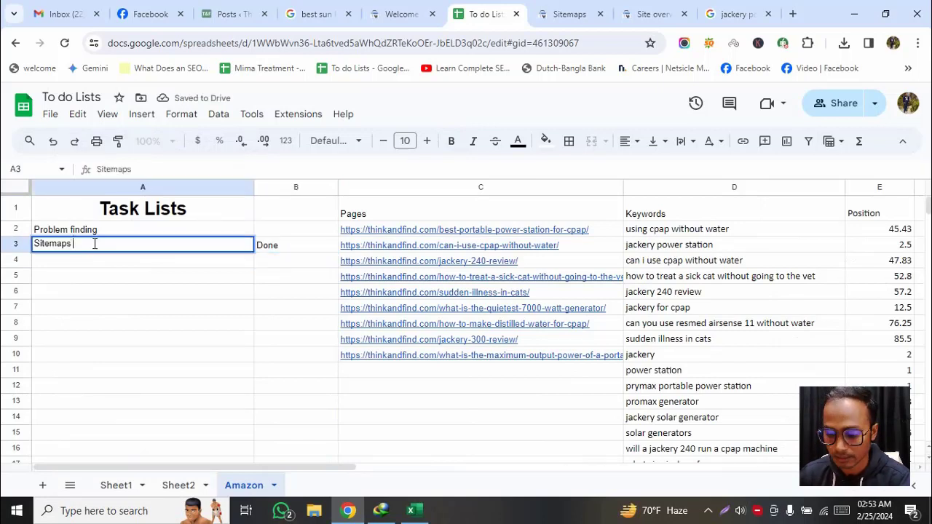
text((re)
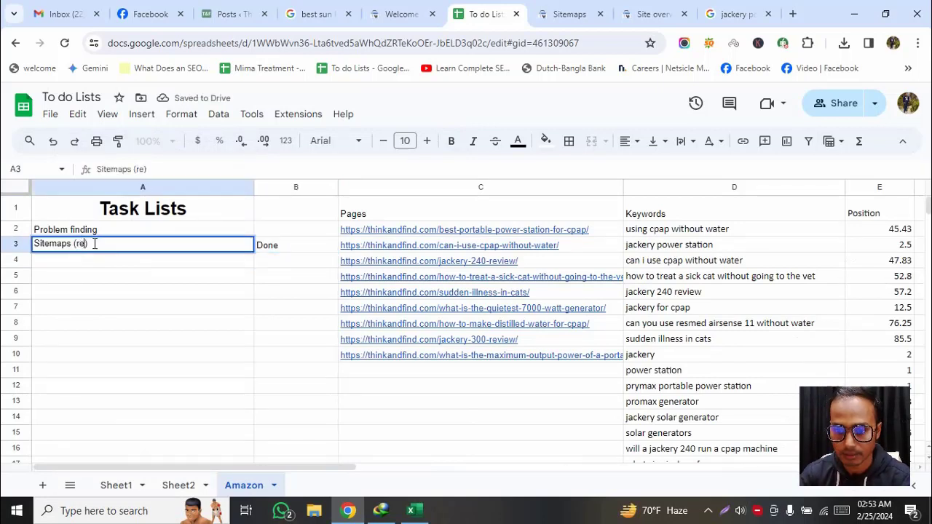
text(subm)
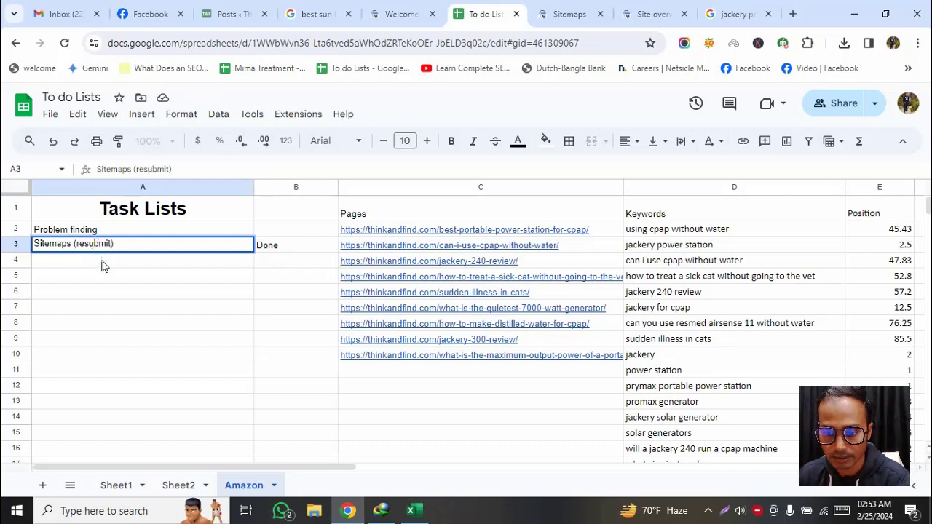
text(it)
click(109, 278)
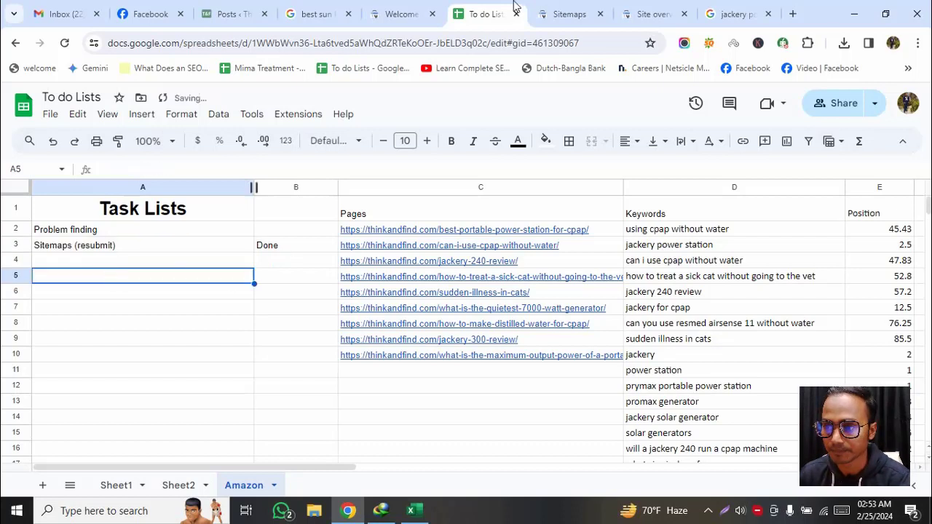
- Enter the task "Page" in cell A4 and the task "Post checking" in cell A5 of the Amazon sheet
double_click(82, 262)
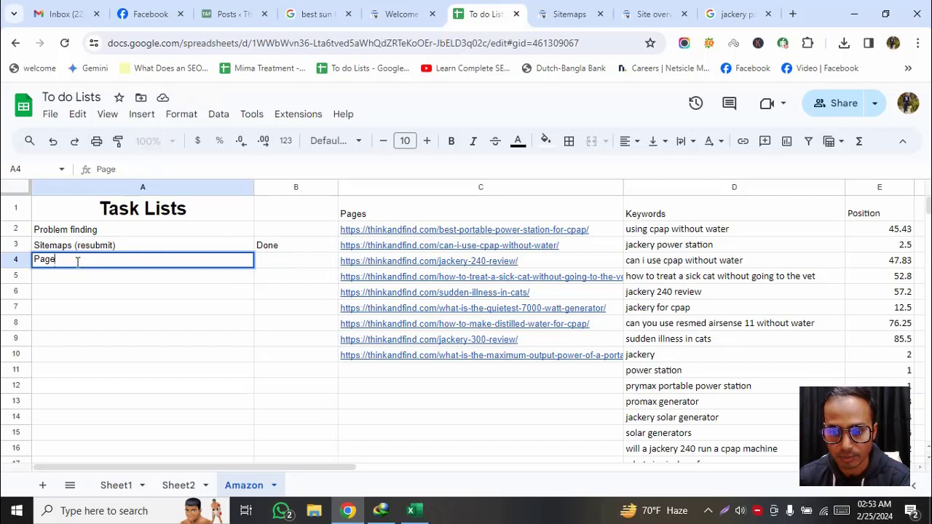
double_click(76, 280)
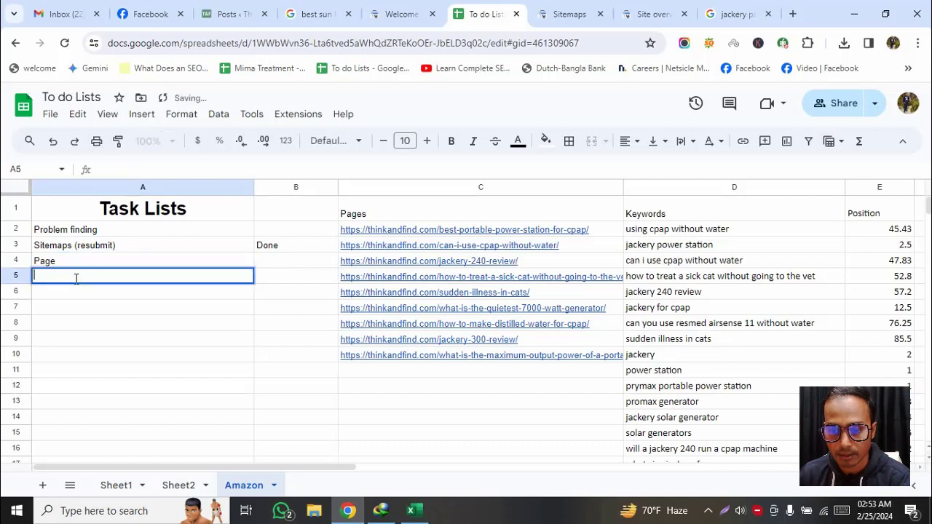
text(Post)
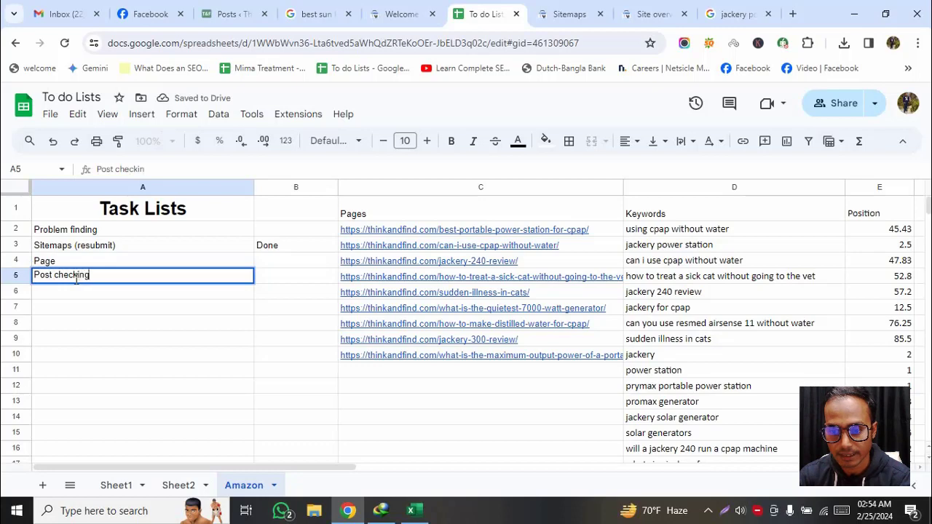
text( checking)
click(80, 268)
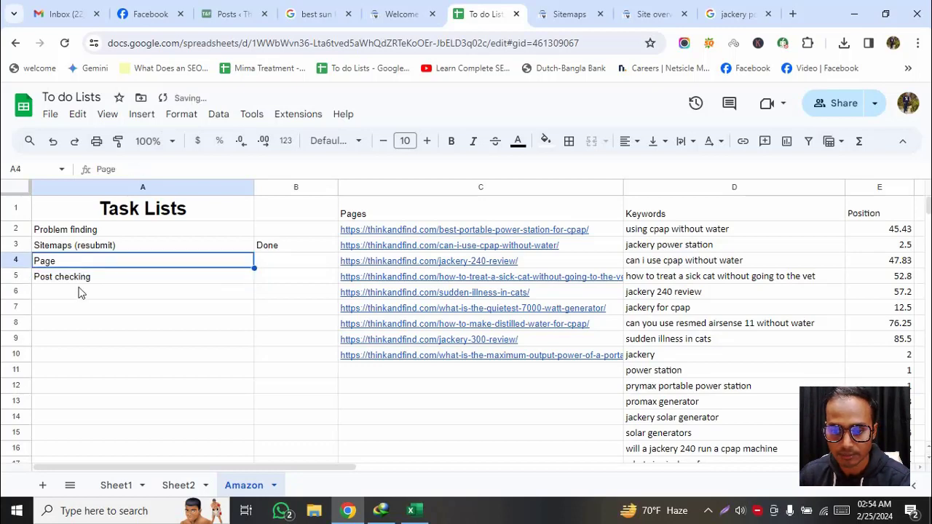
click(80, 292)
- Look over the WordPress Posts page of thinkandfind.com and return to the To do Lists spreadsheet
click(228, 12)
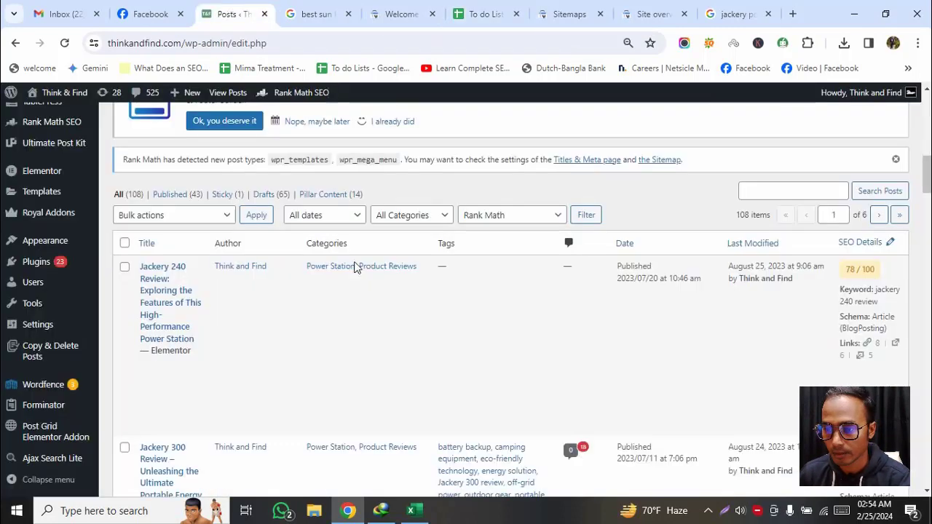
scroll(365, 328, up, 5)
scroll(360, 314, down, 5)
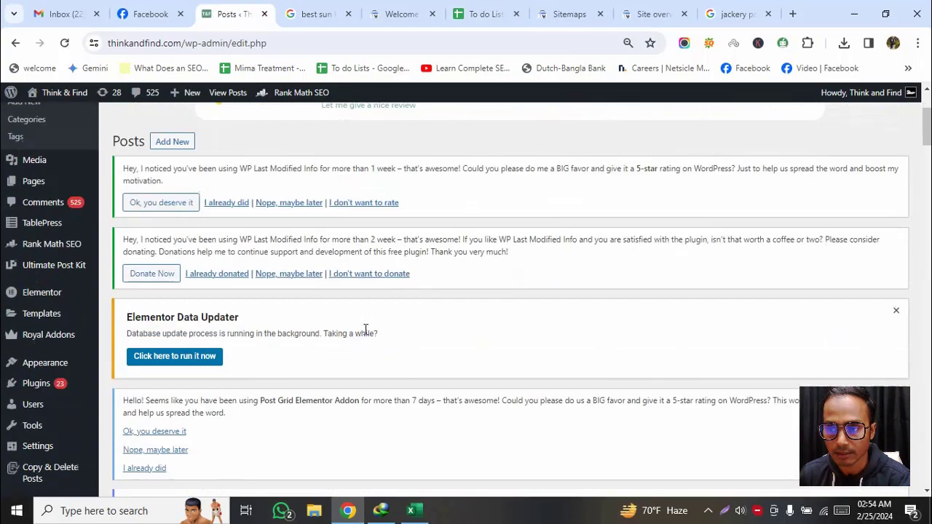
scroll(358, 263, up, 3)
scroll(357, 251, up, 3)
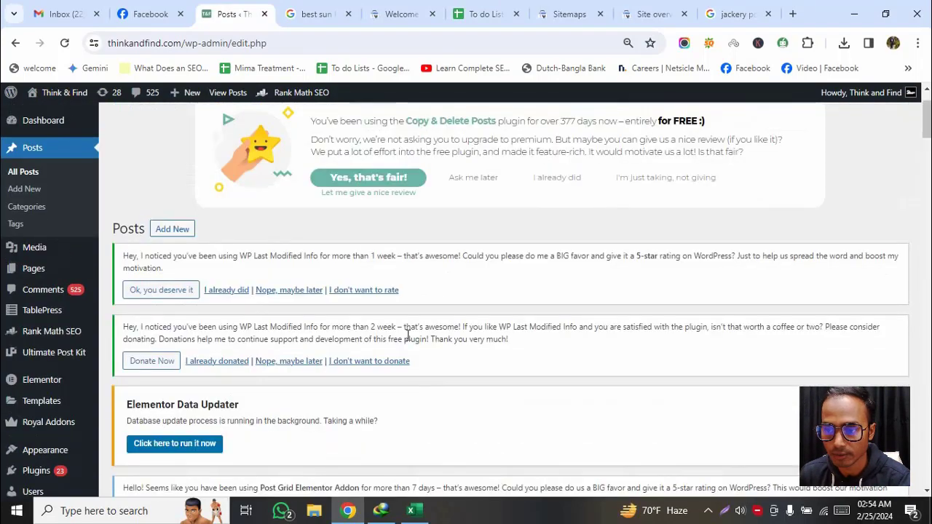
click(481, 14)
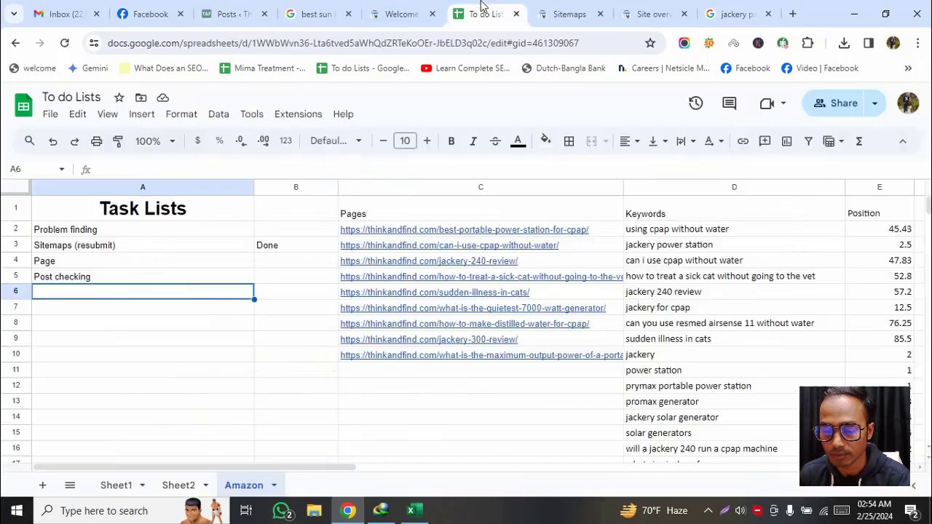
- Enter the task "Website Design" in cell A6 and the task "Mobile Friendly" in cell A7
double_click(91, 294)
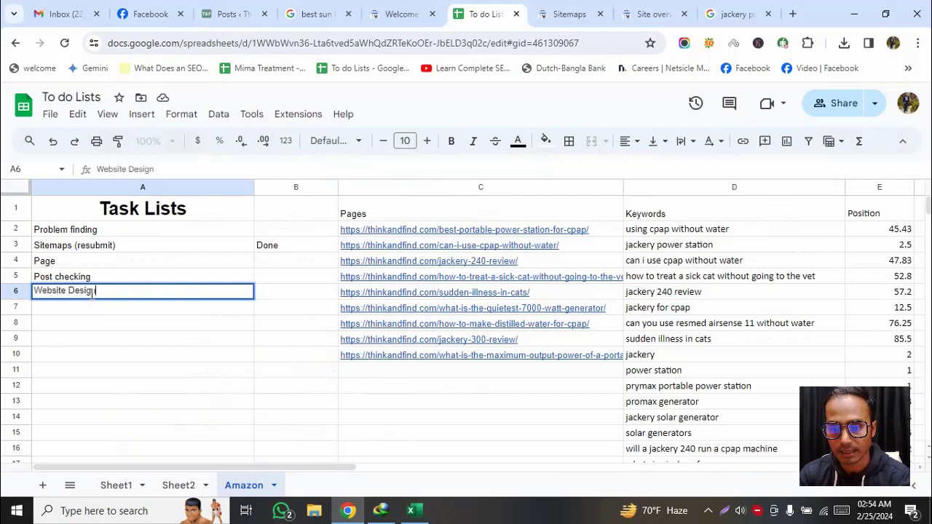
key(Return)
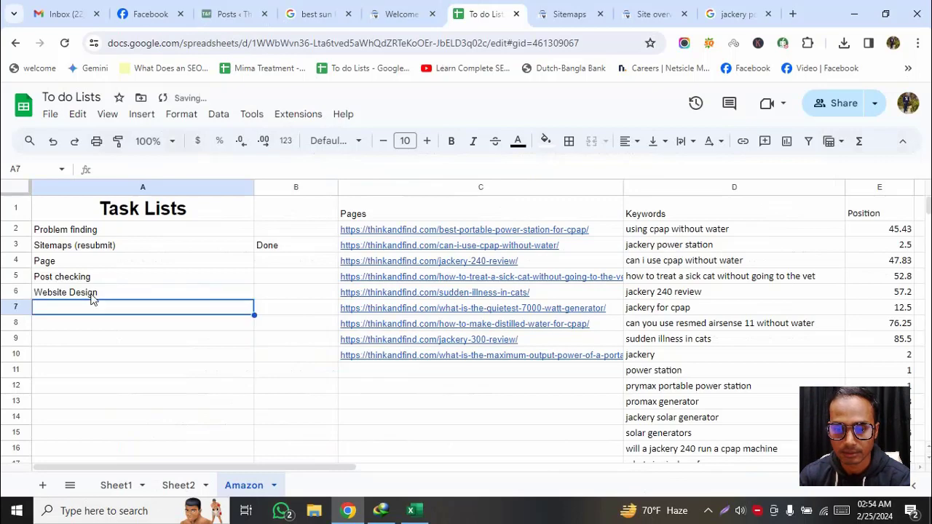
text(Mobil)
text(e)
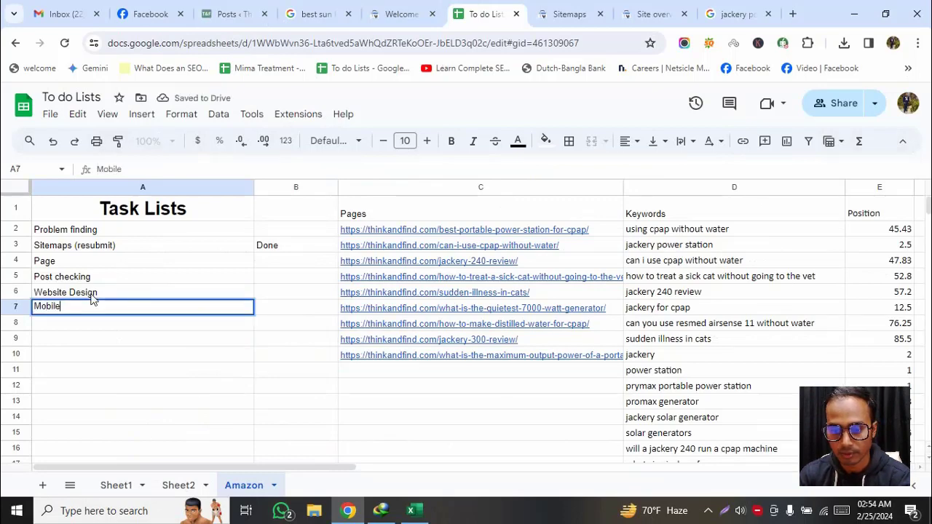
text( Friendly)
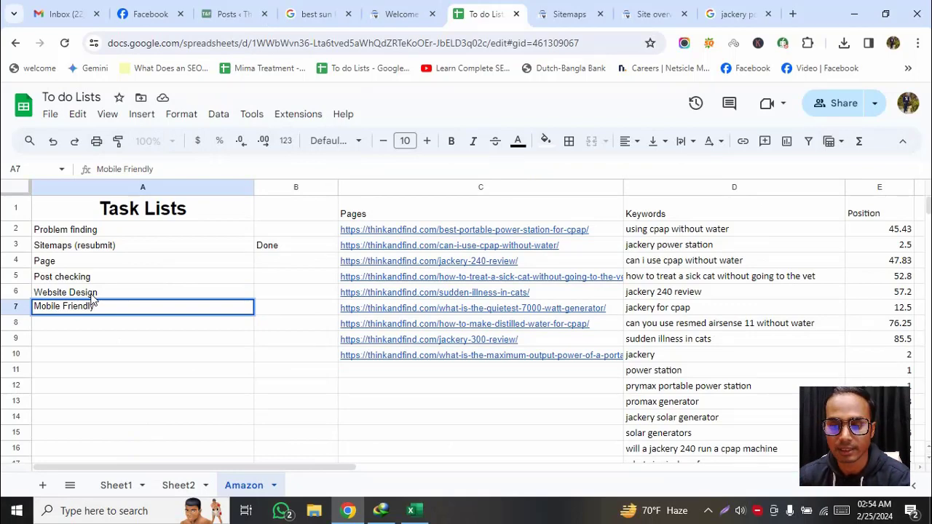
key(Return)
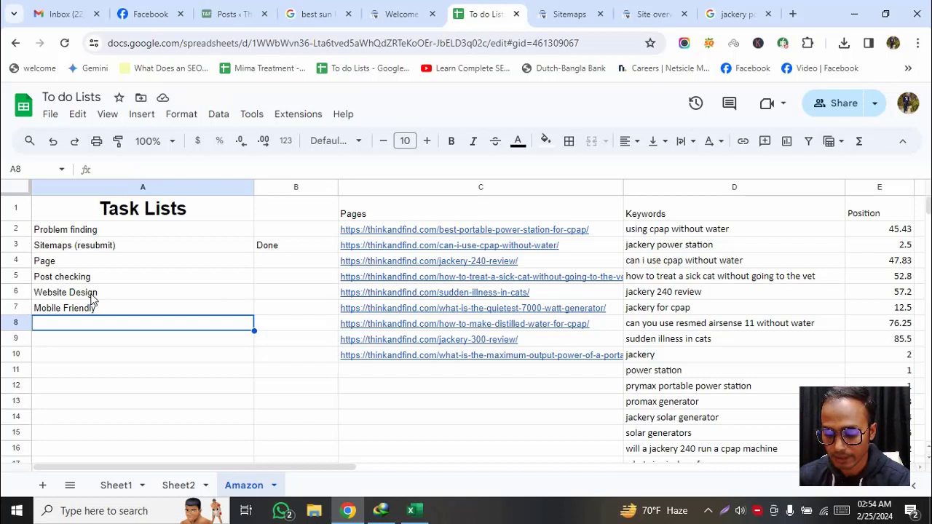
- Extend the task text in cell A7 to "Mobile Friendly (Responsive)"
click(93, 298)
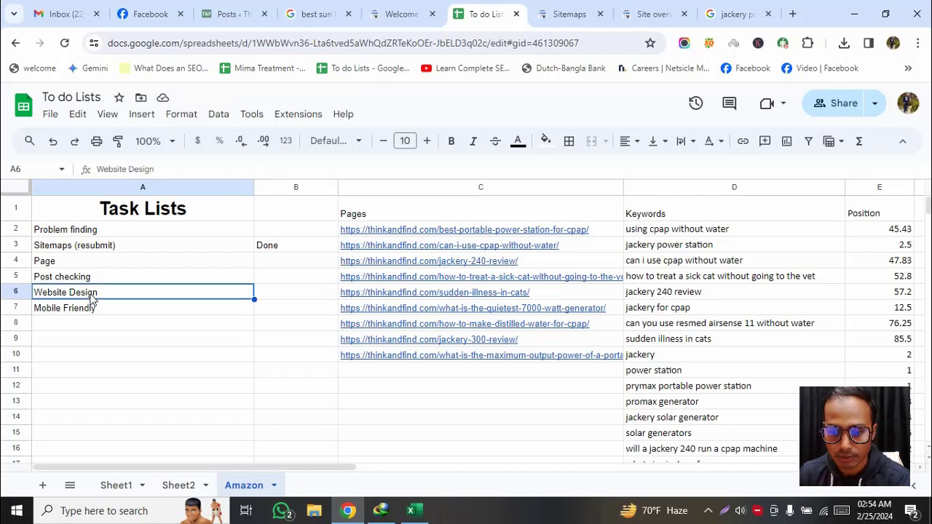
click(87, 313)
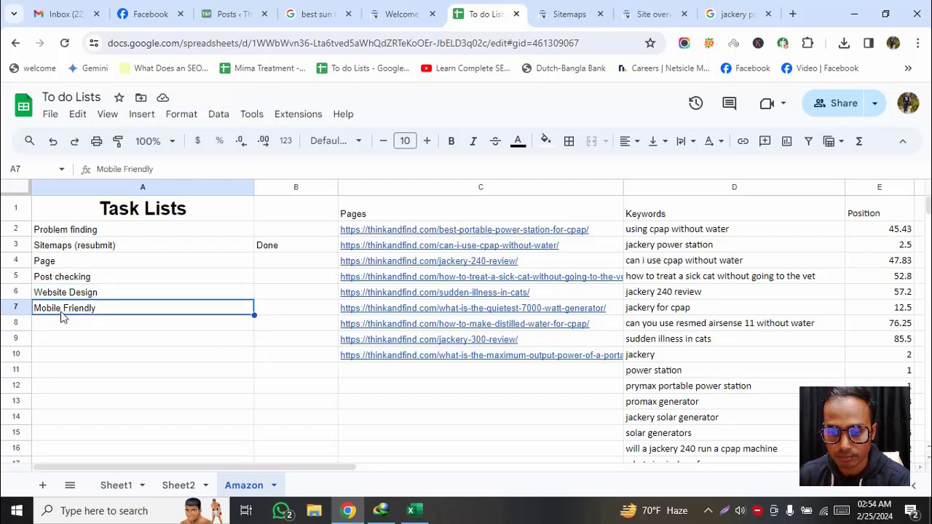
double_click(64, 312)
double_click(35, 309)
click(124, 306)
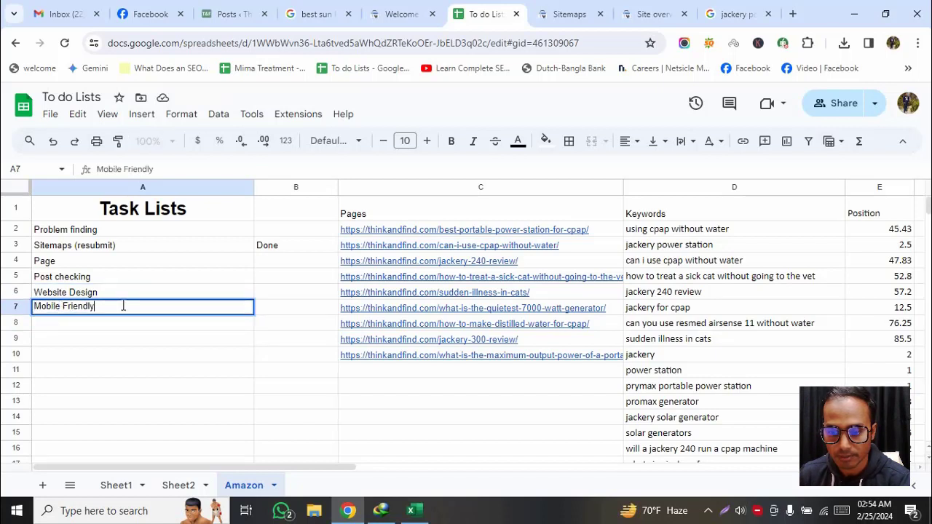
text((Re))
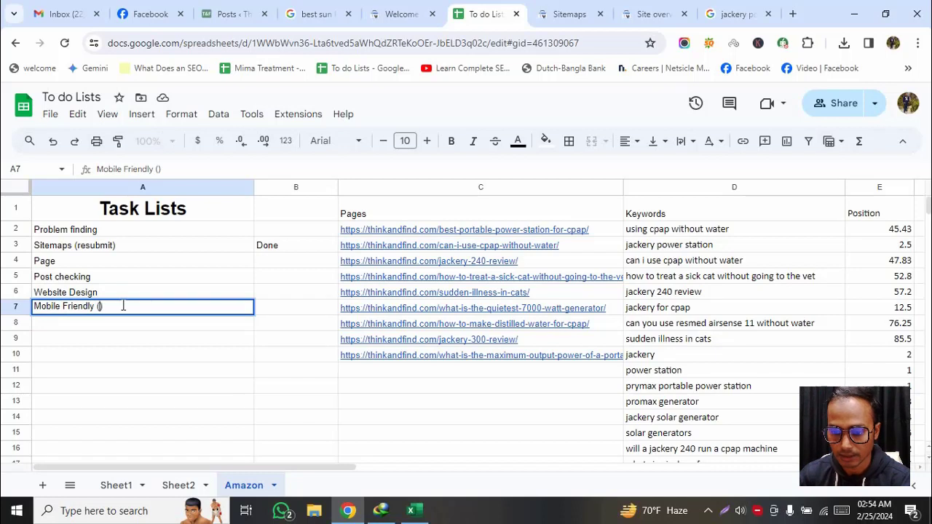
text(sponsive)
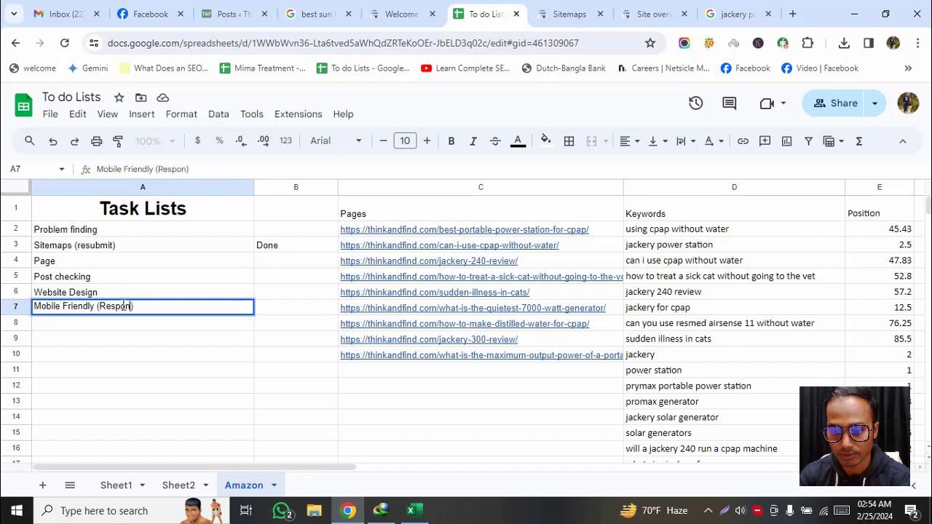
click(127, 323)
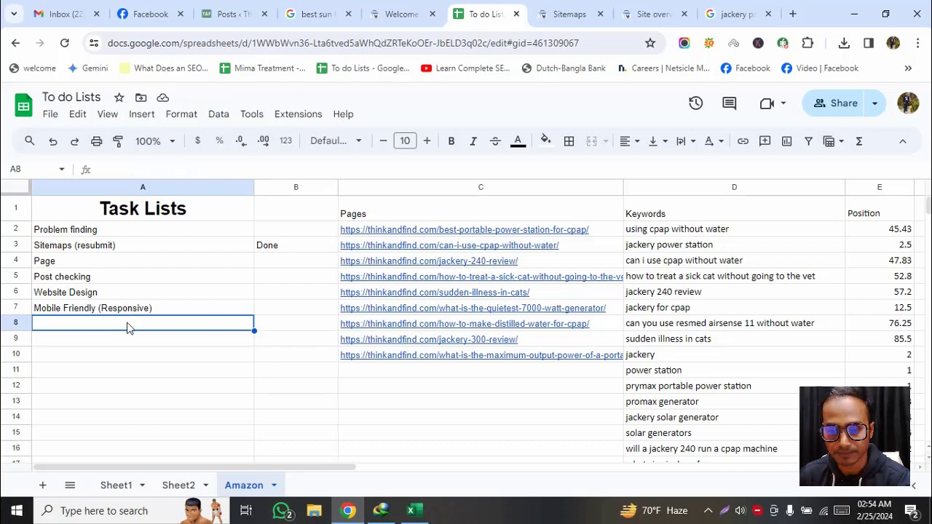
- Open the empty cell A8 in the Task Lists column for editing
double_click(127, 326)
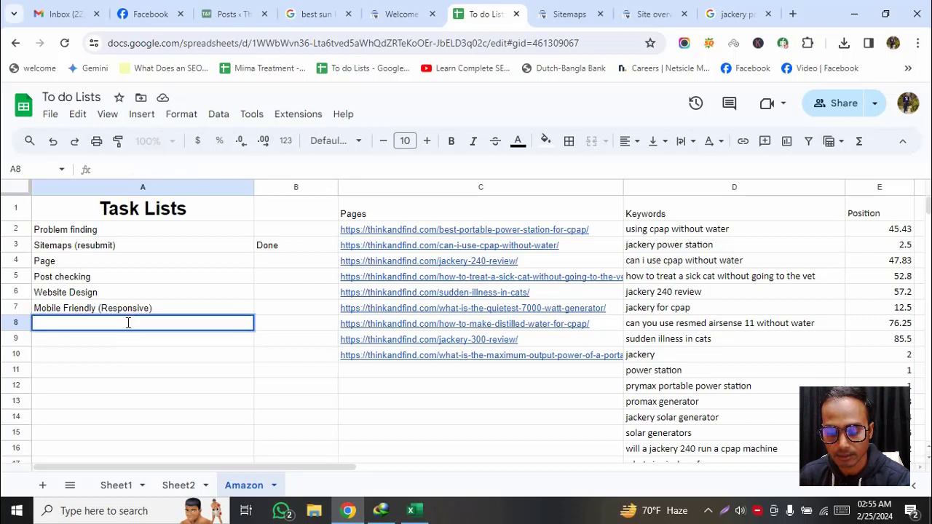